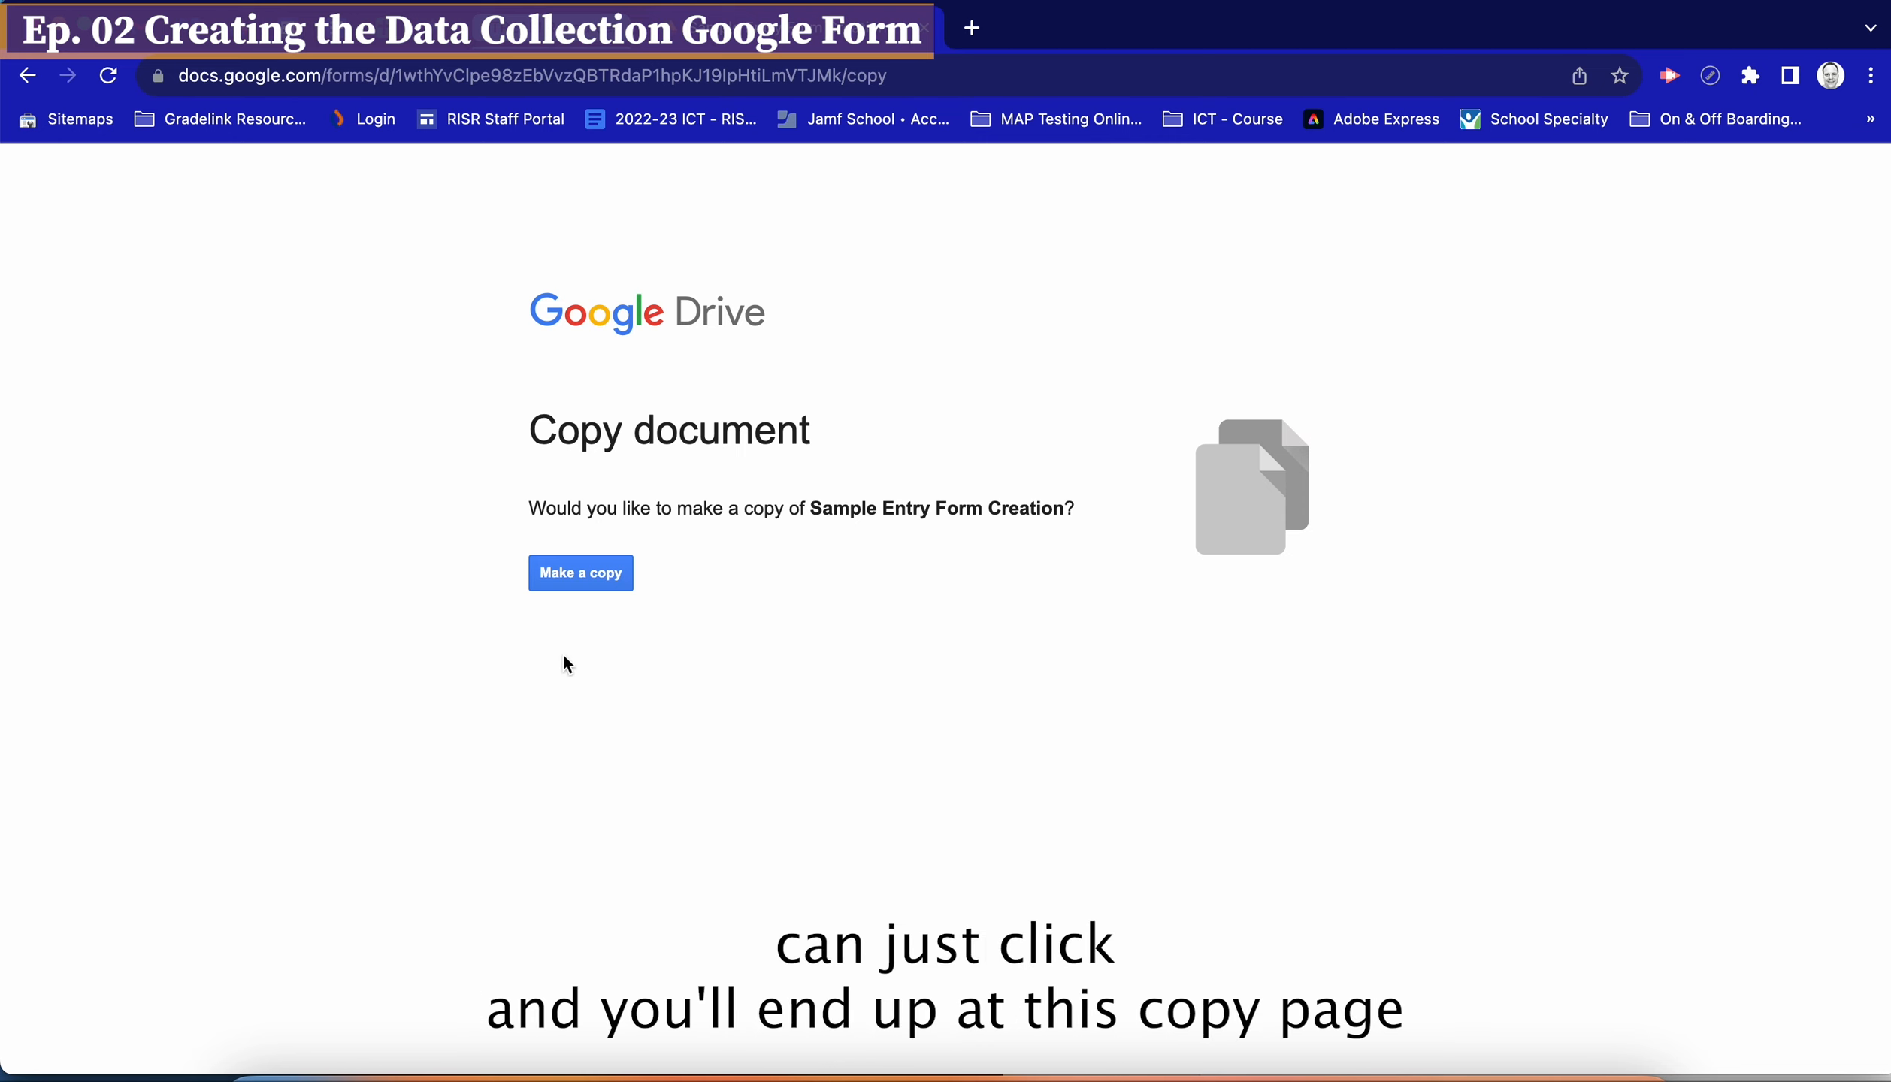
Make a copy of the Sample Entry Form Creation form and replace "Copy of" in its file name with the owner's first name and a hyphen
left_click(587, 575)
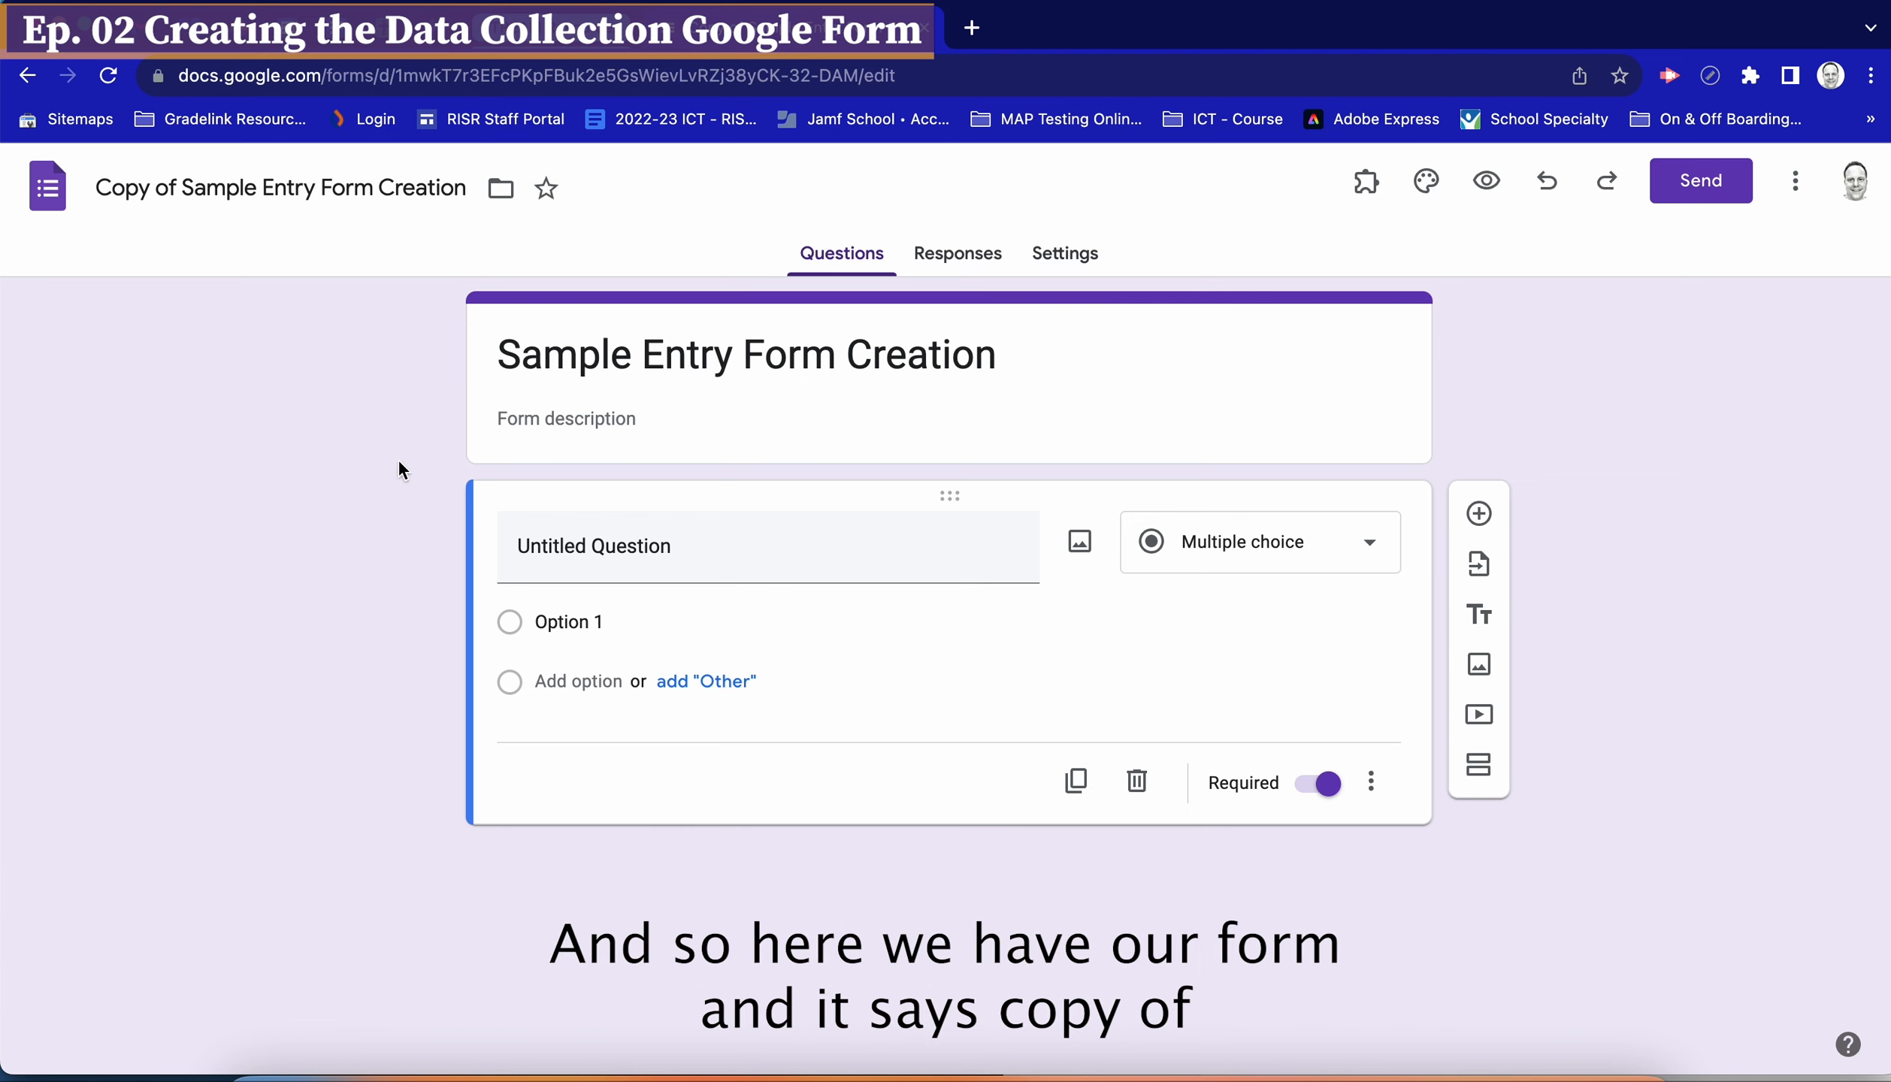
left_click(185, 188)
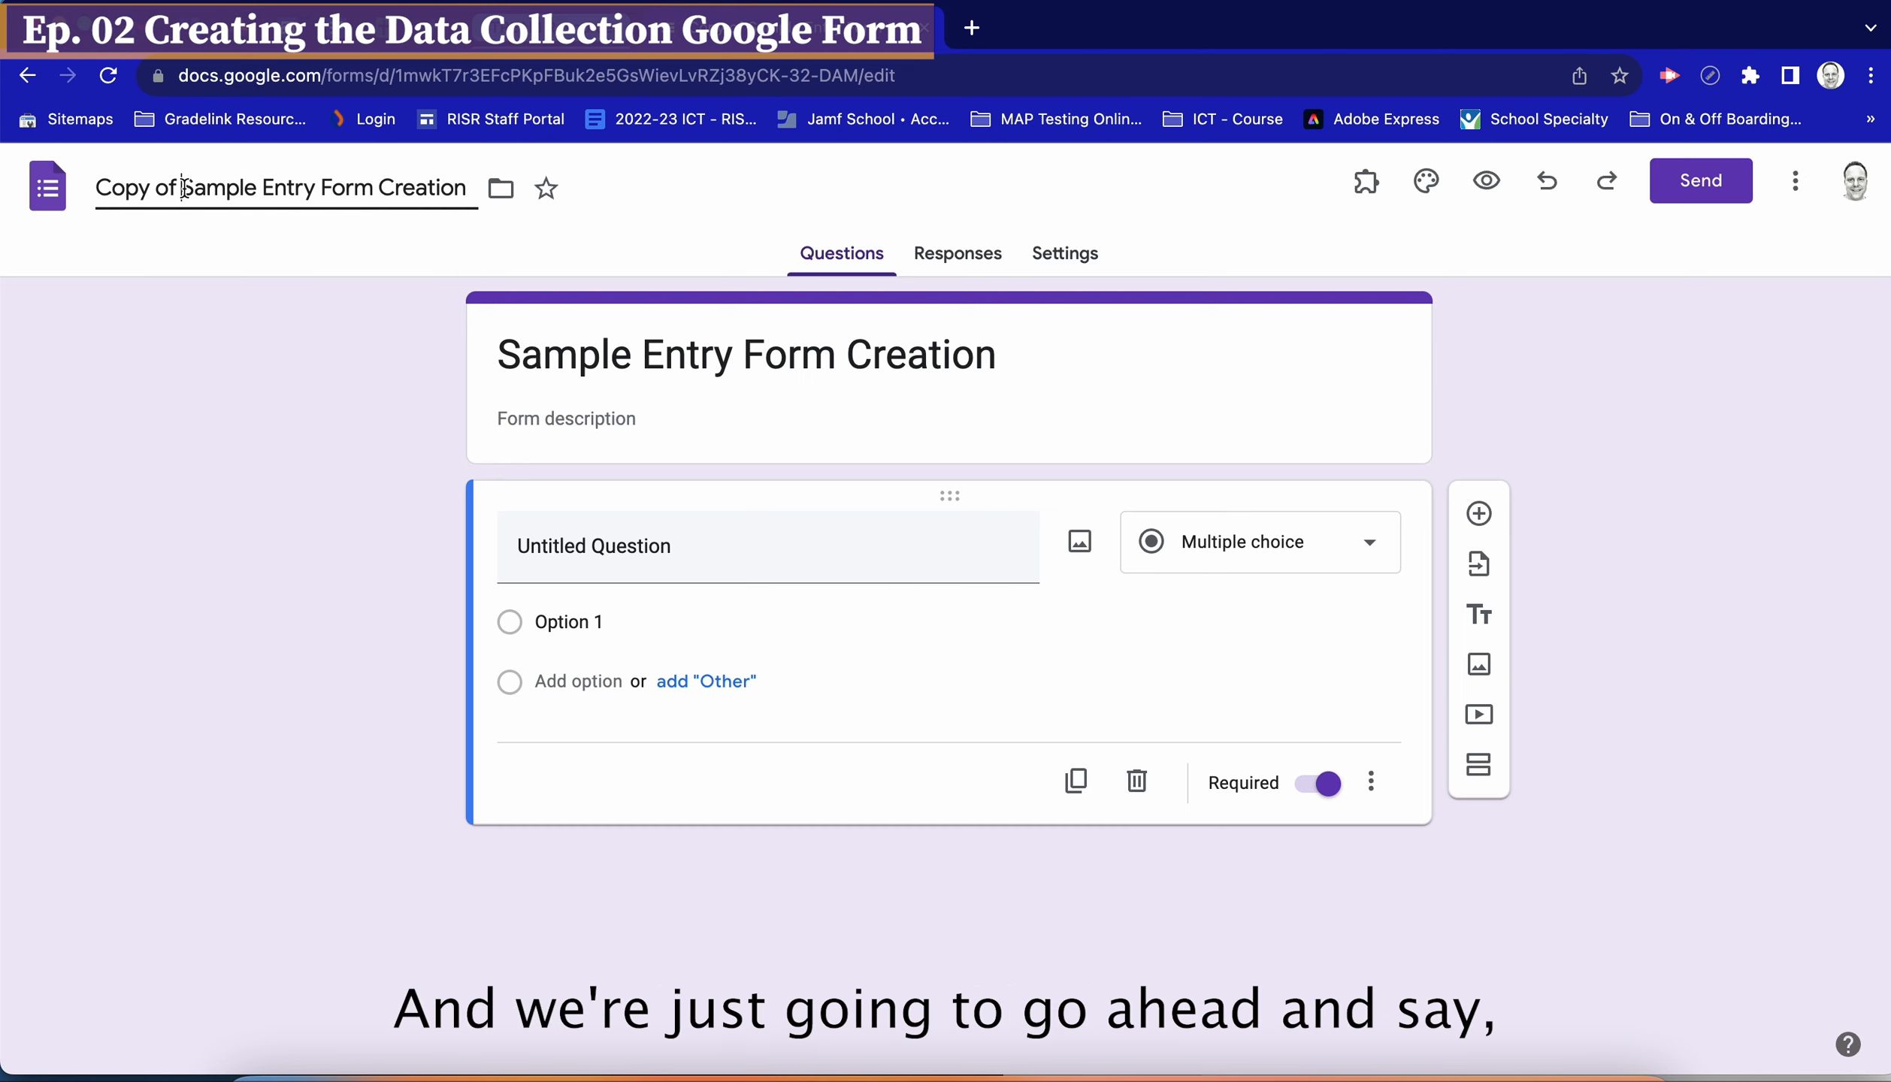
left_click_drag(182, 188, 88, 192)
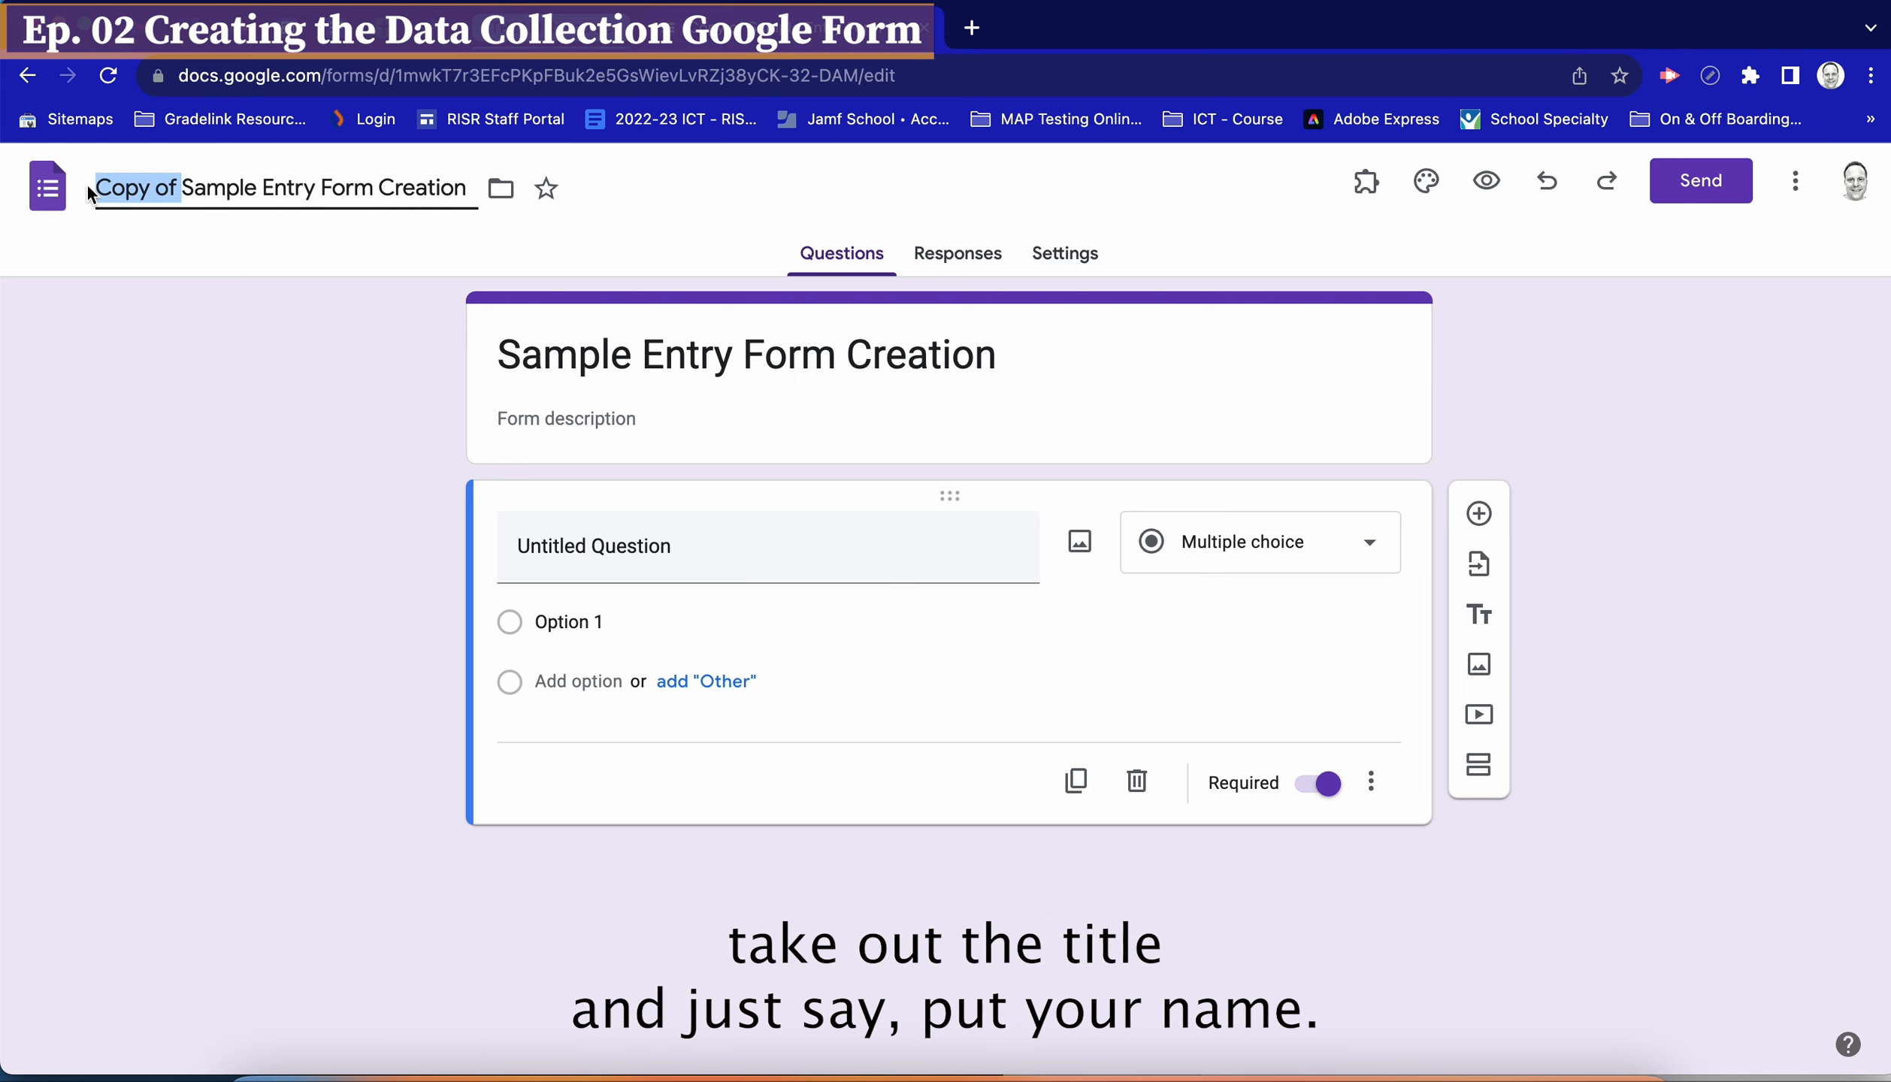
type("DAN")
key("BackSpace")
key("BackSpace")
type("an -")
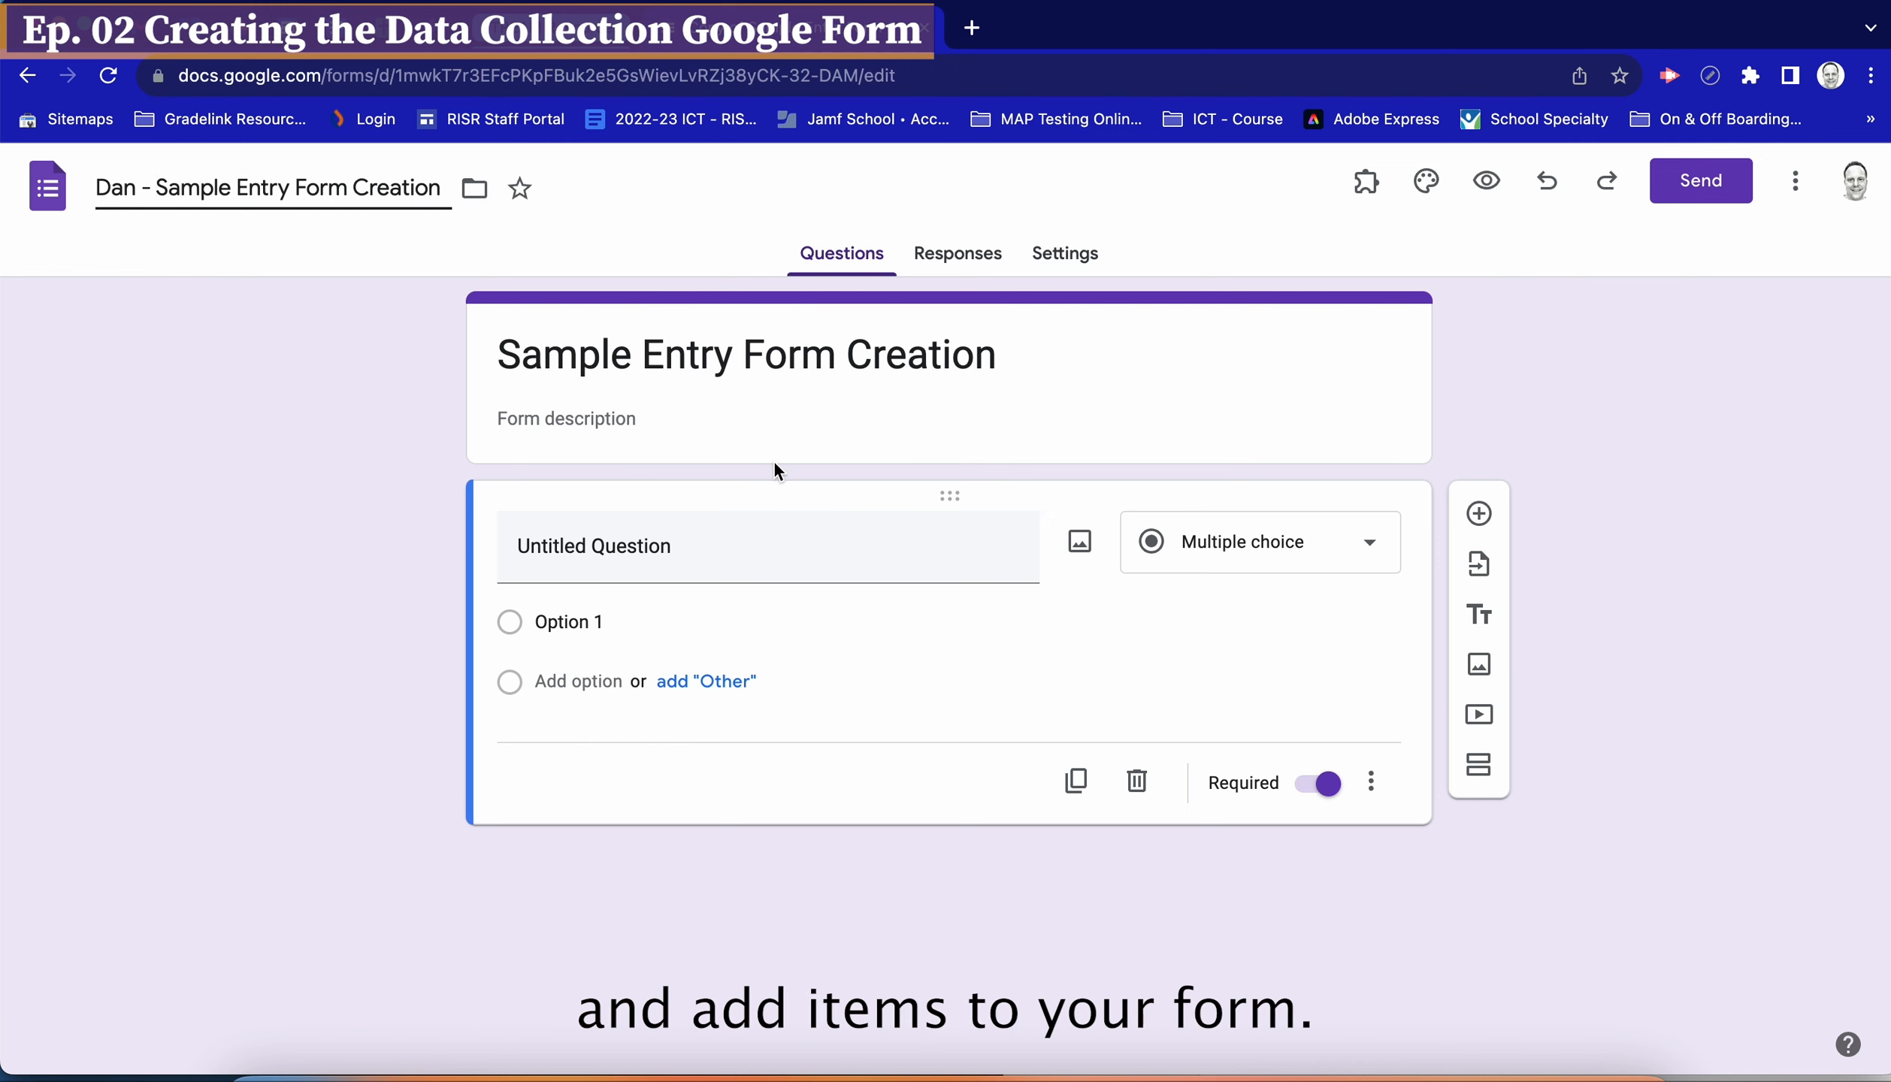
Look over the form's responses and settings, and return to its questions
left_click(969, 259)
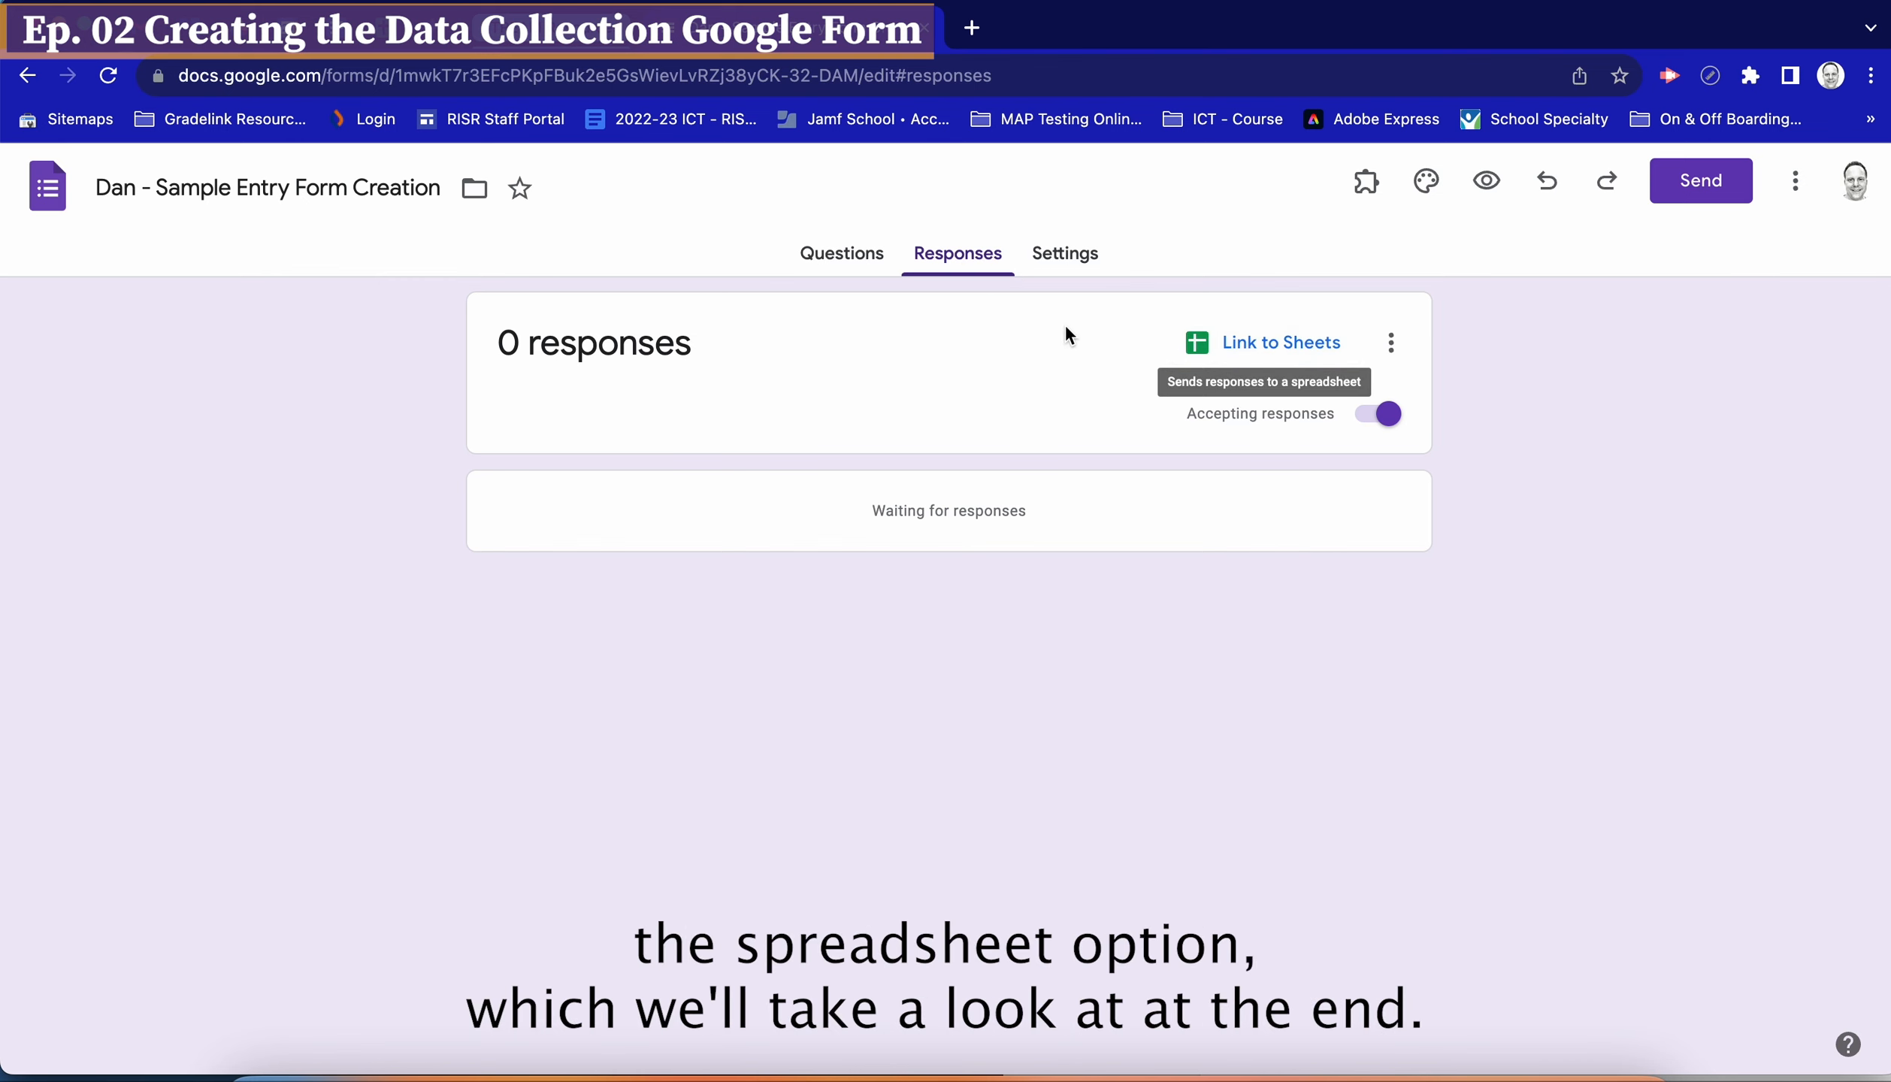
left_click(1064, 259)
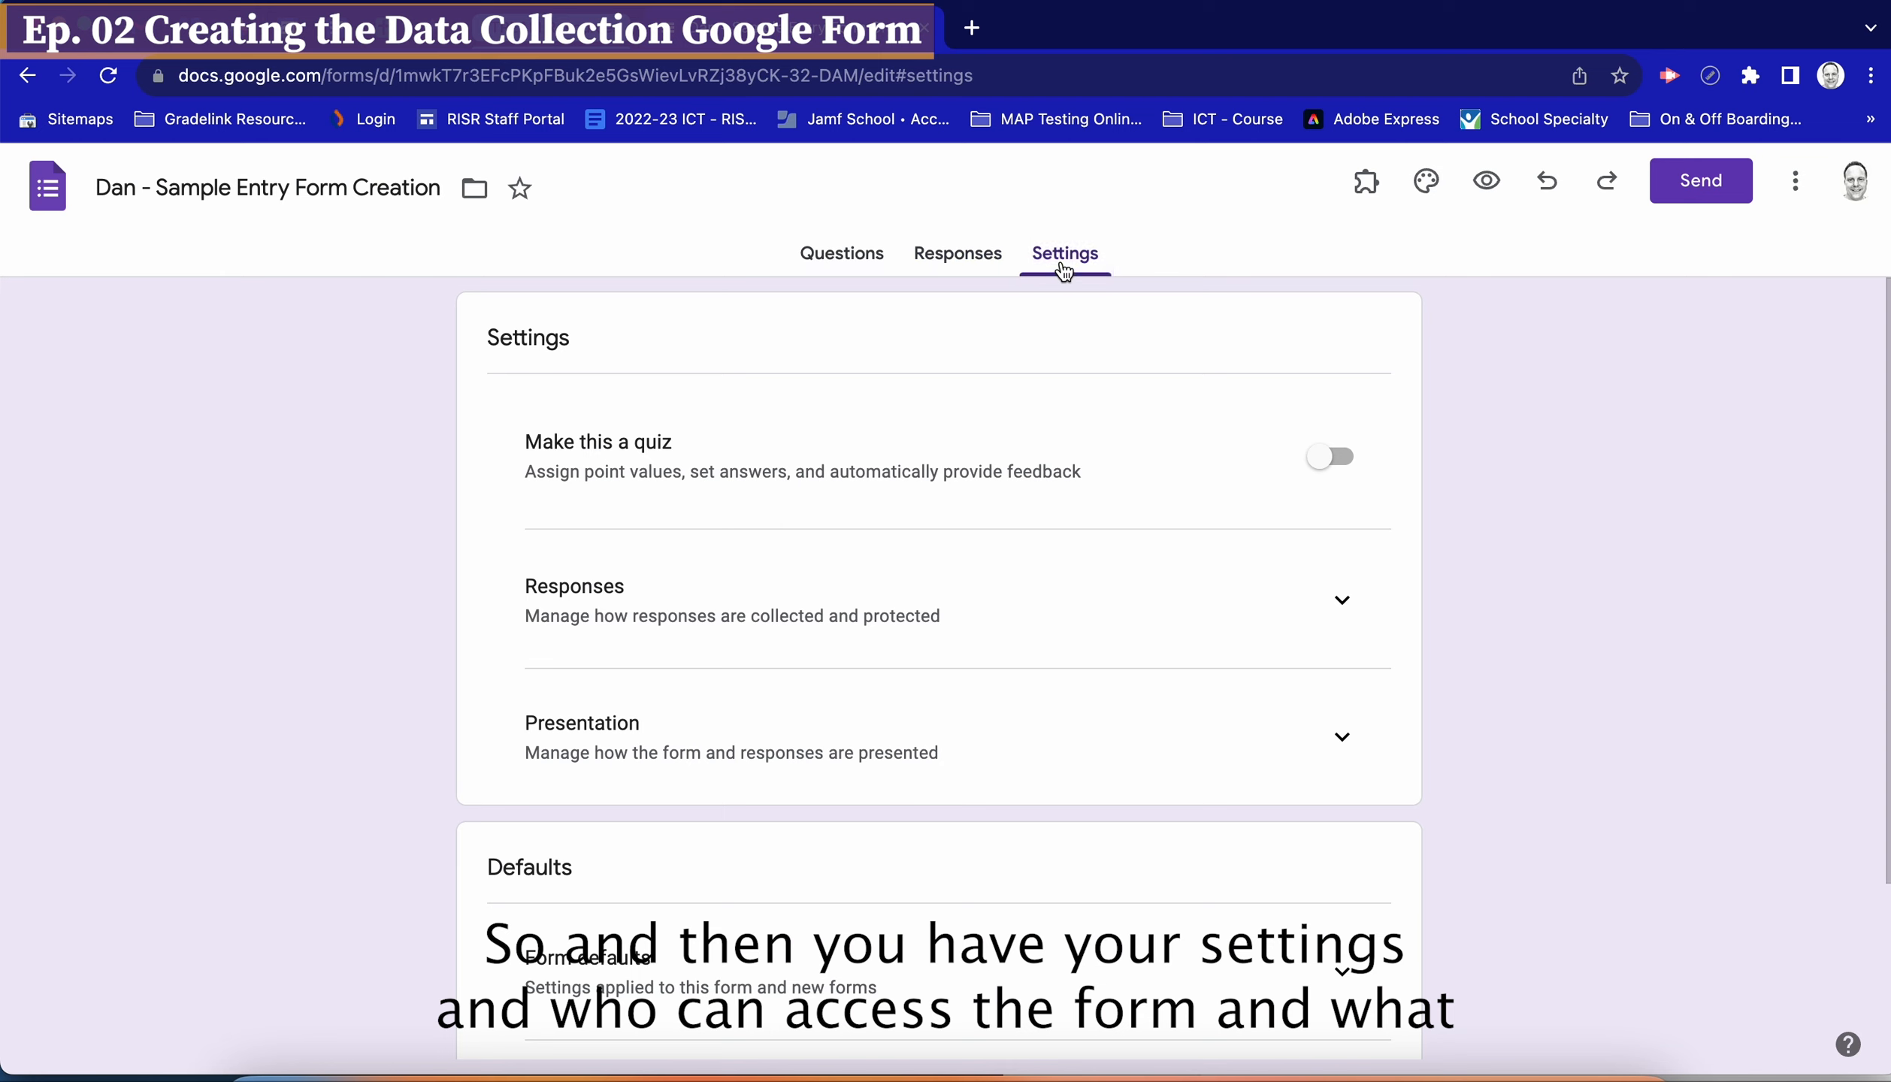
left_click(855, 267)
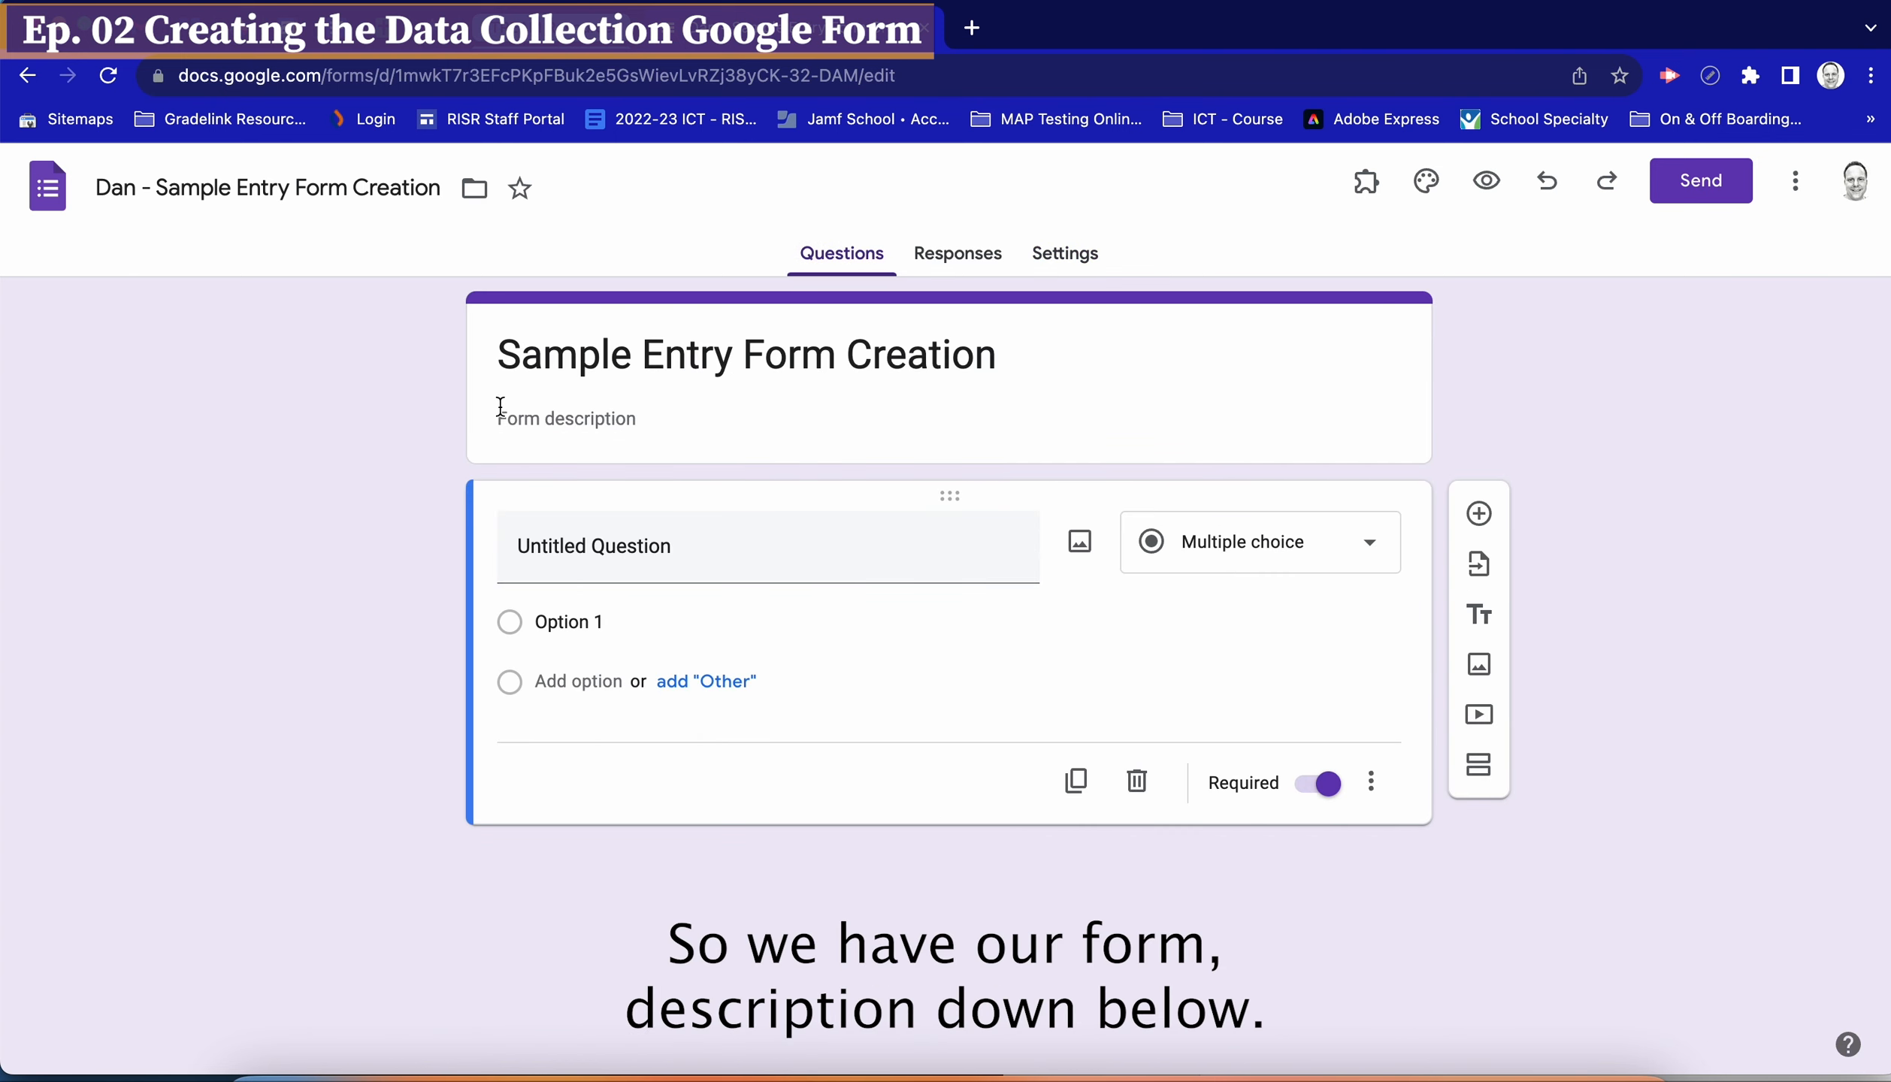
Enter the form description "Upon entry into class, please complete the form items below."
left_click(530, 423)
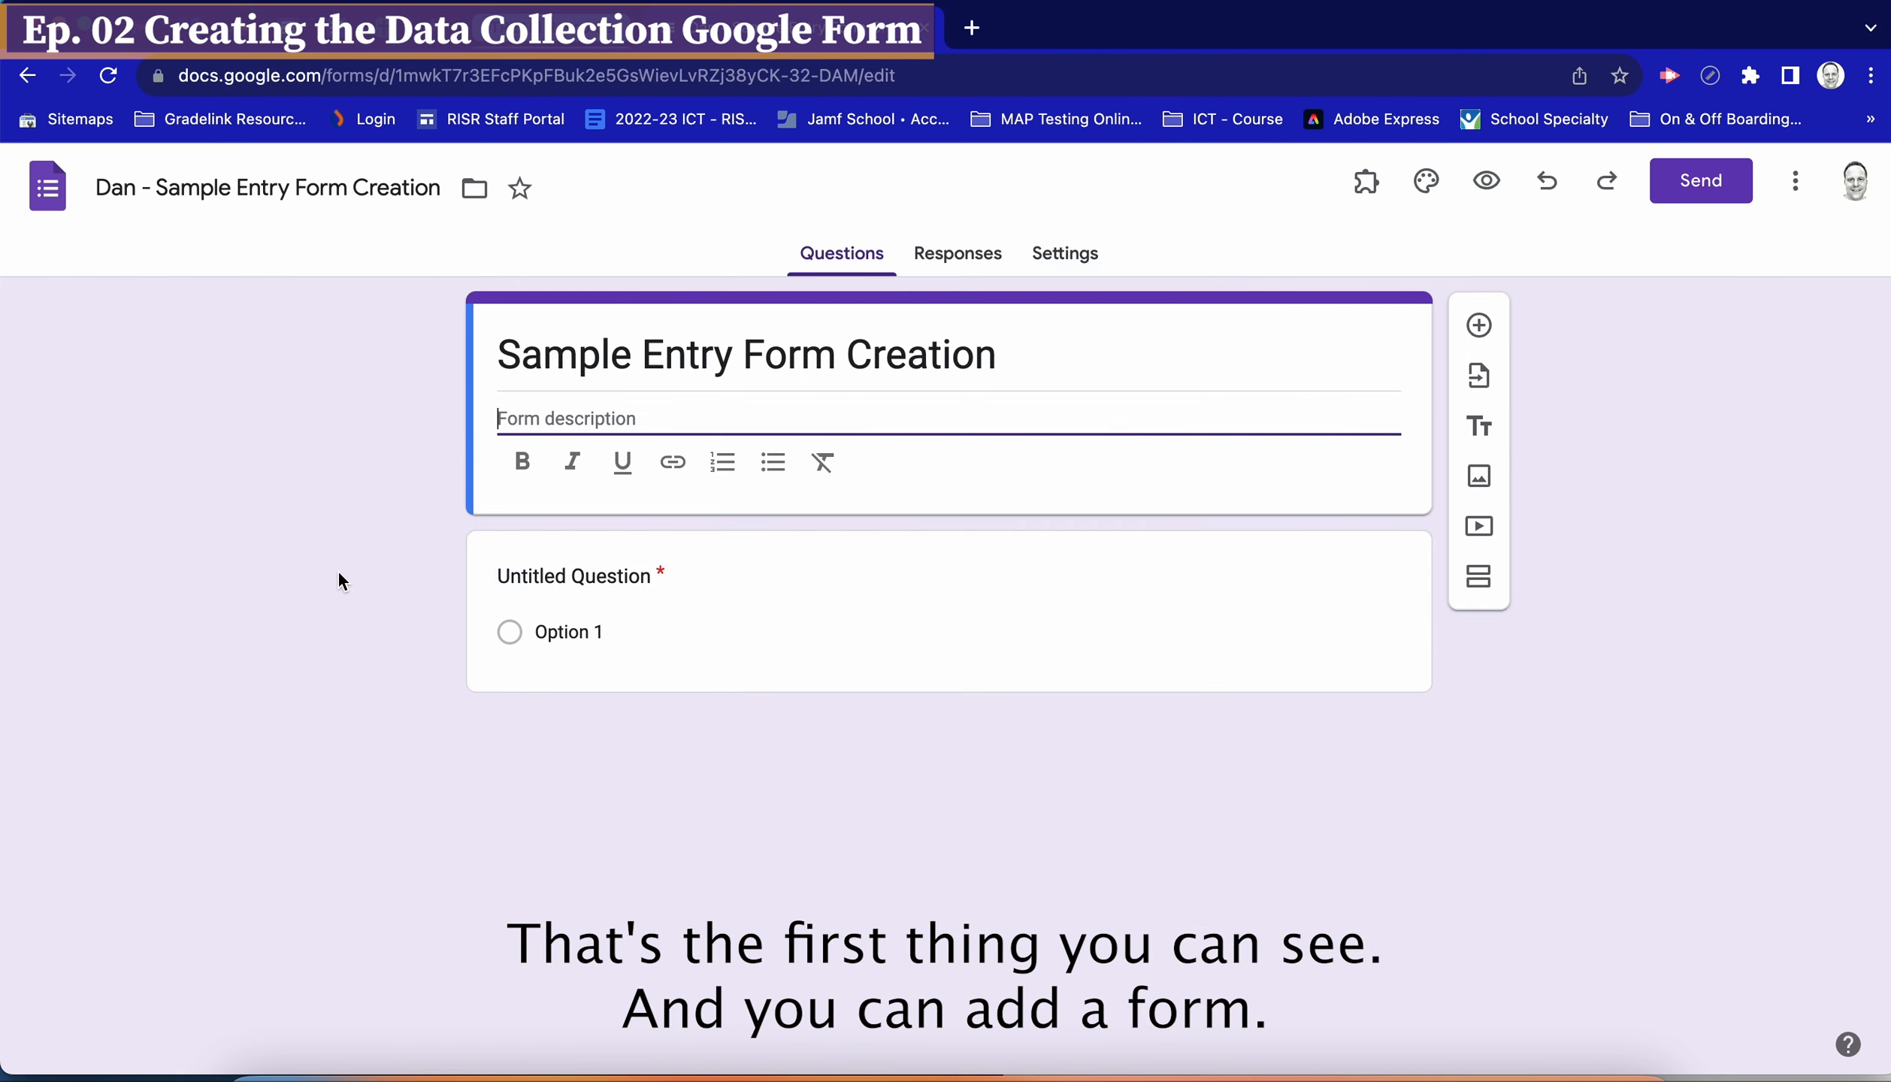
type("Up")
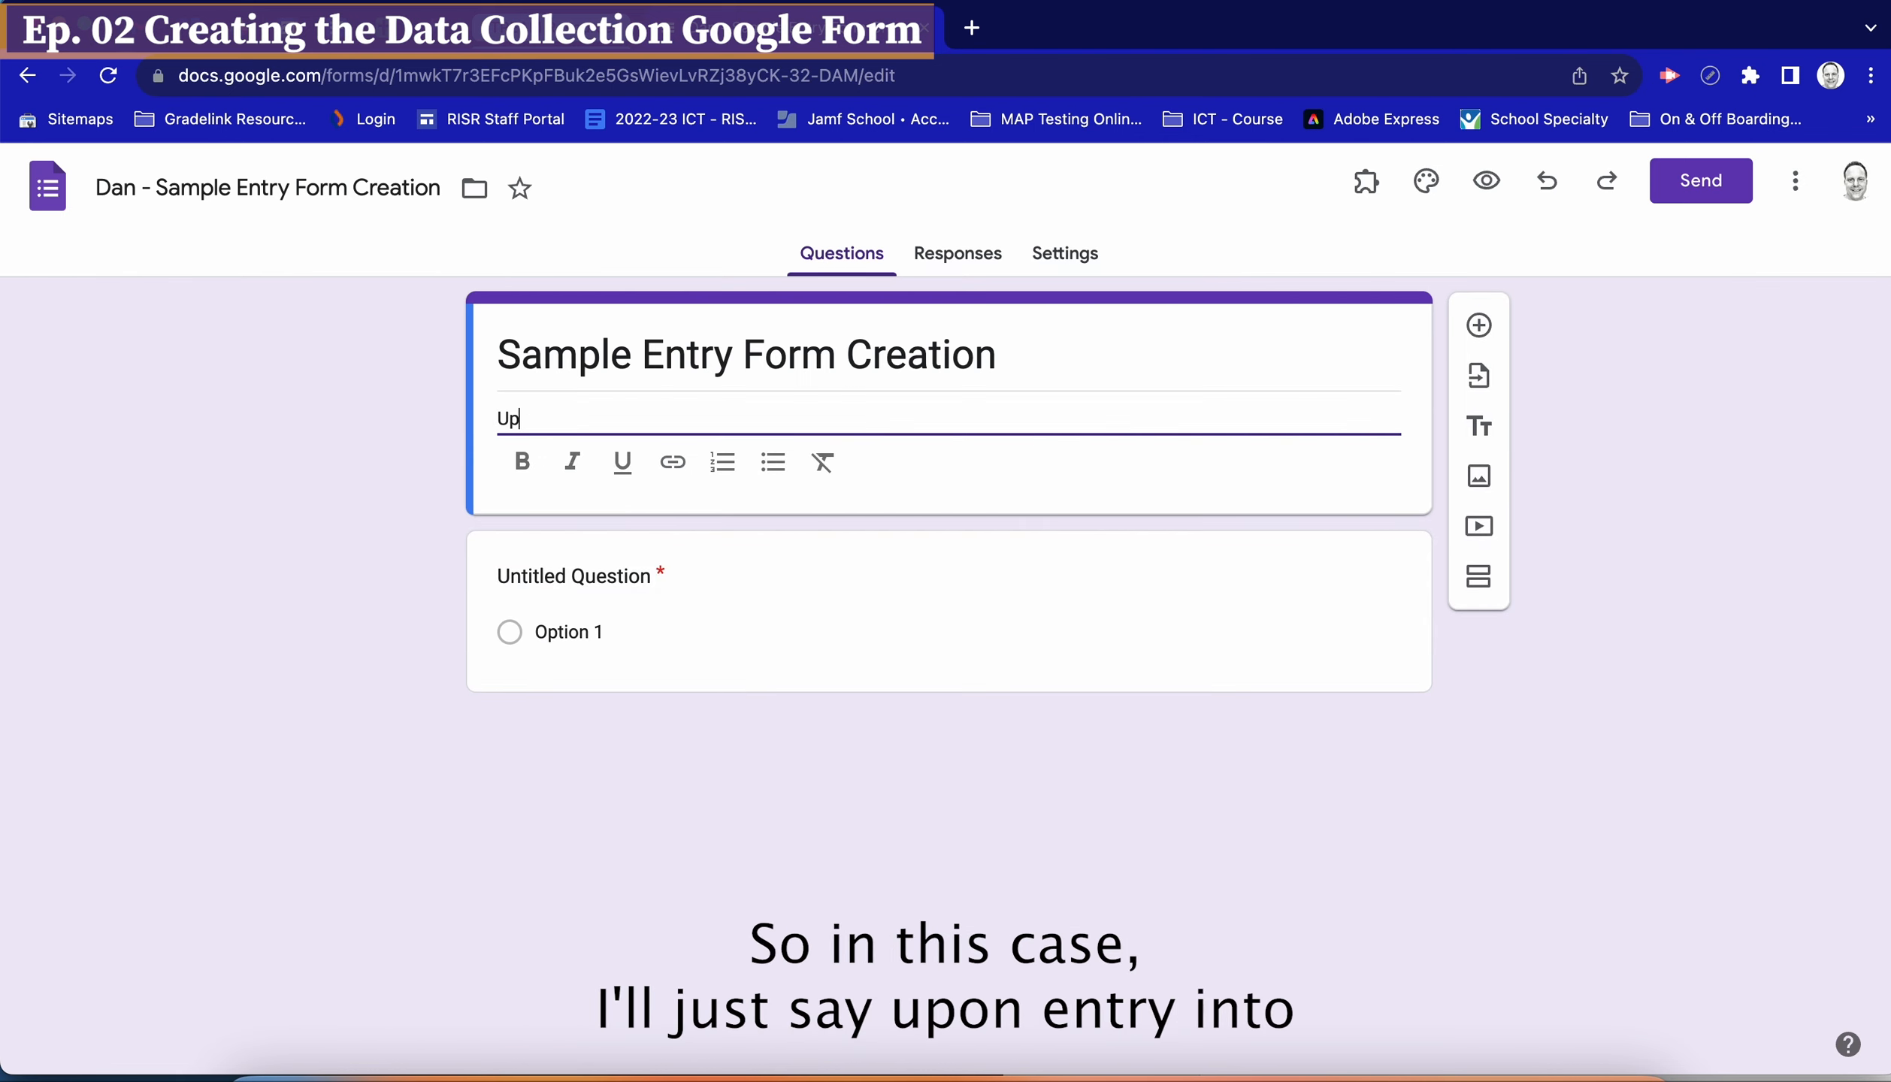
type("on entry into class,")
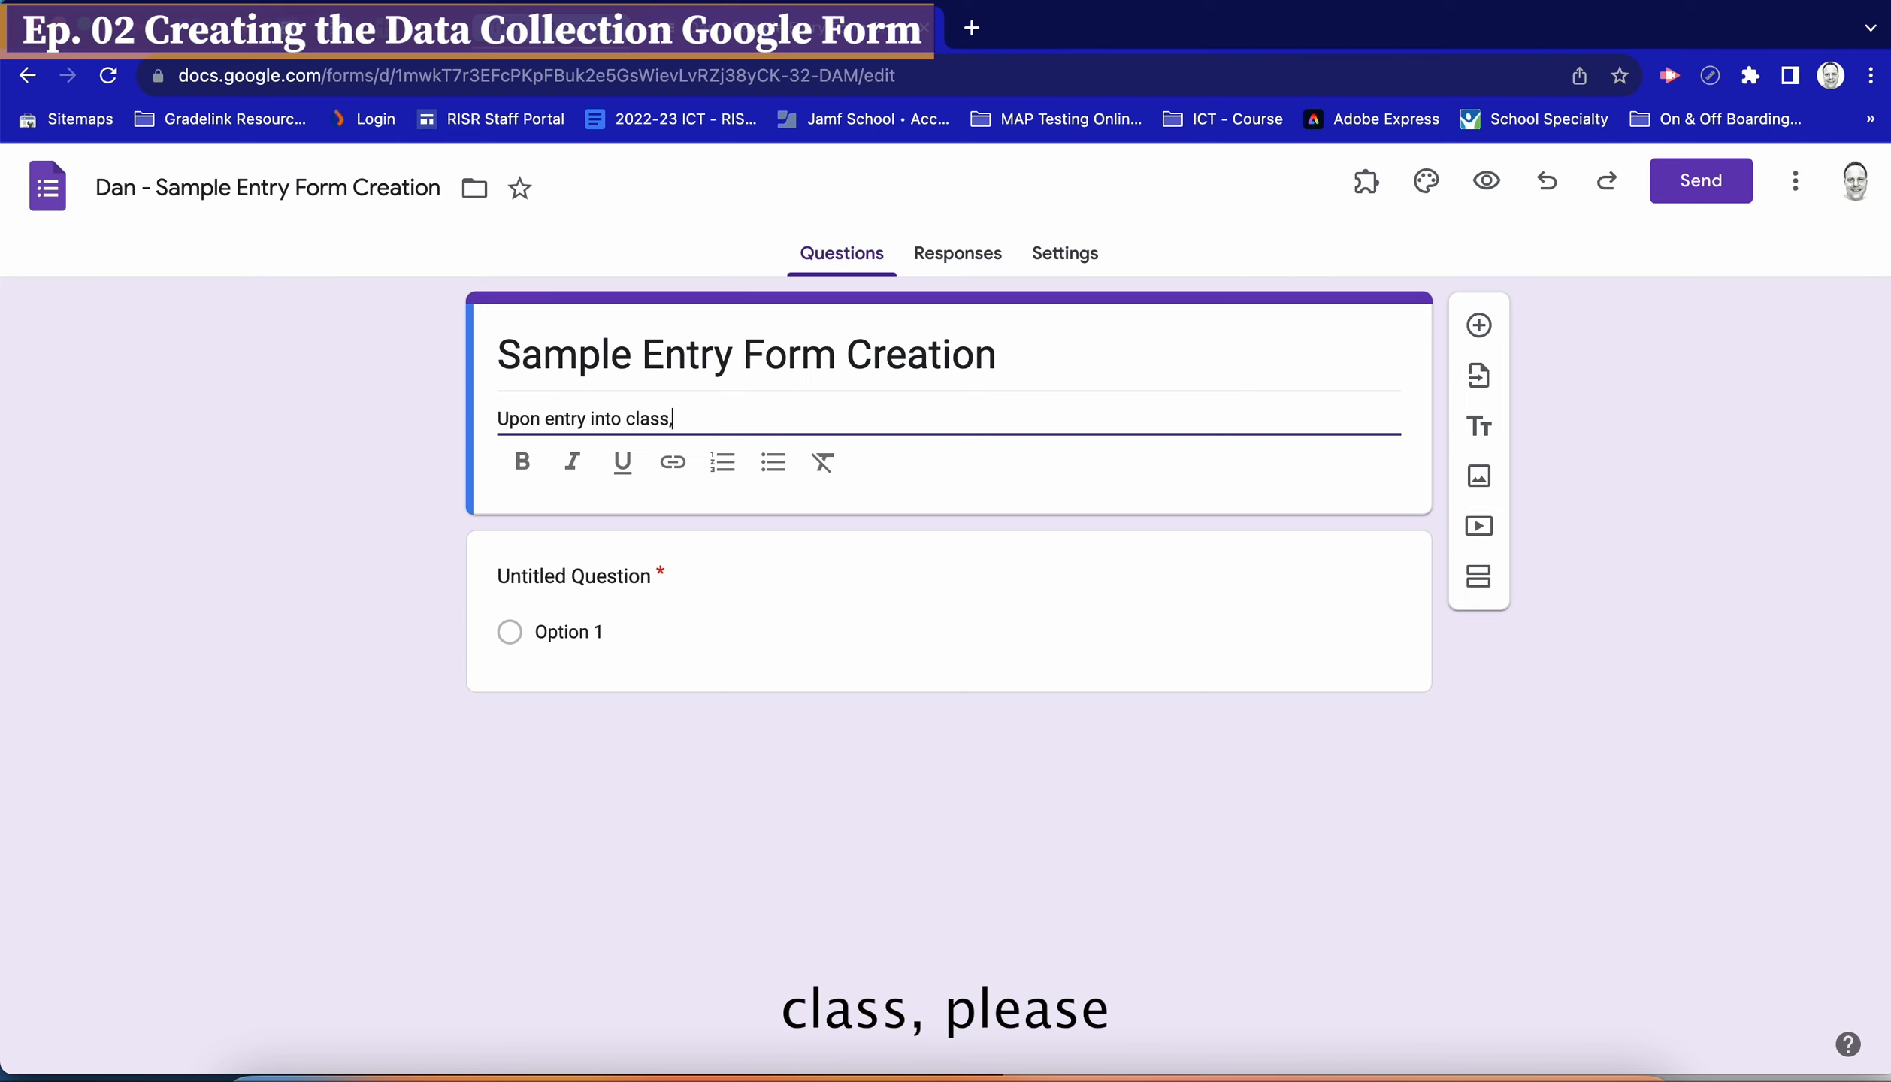
type(" please complete the form items below.")
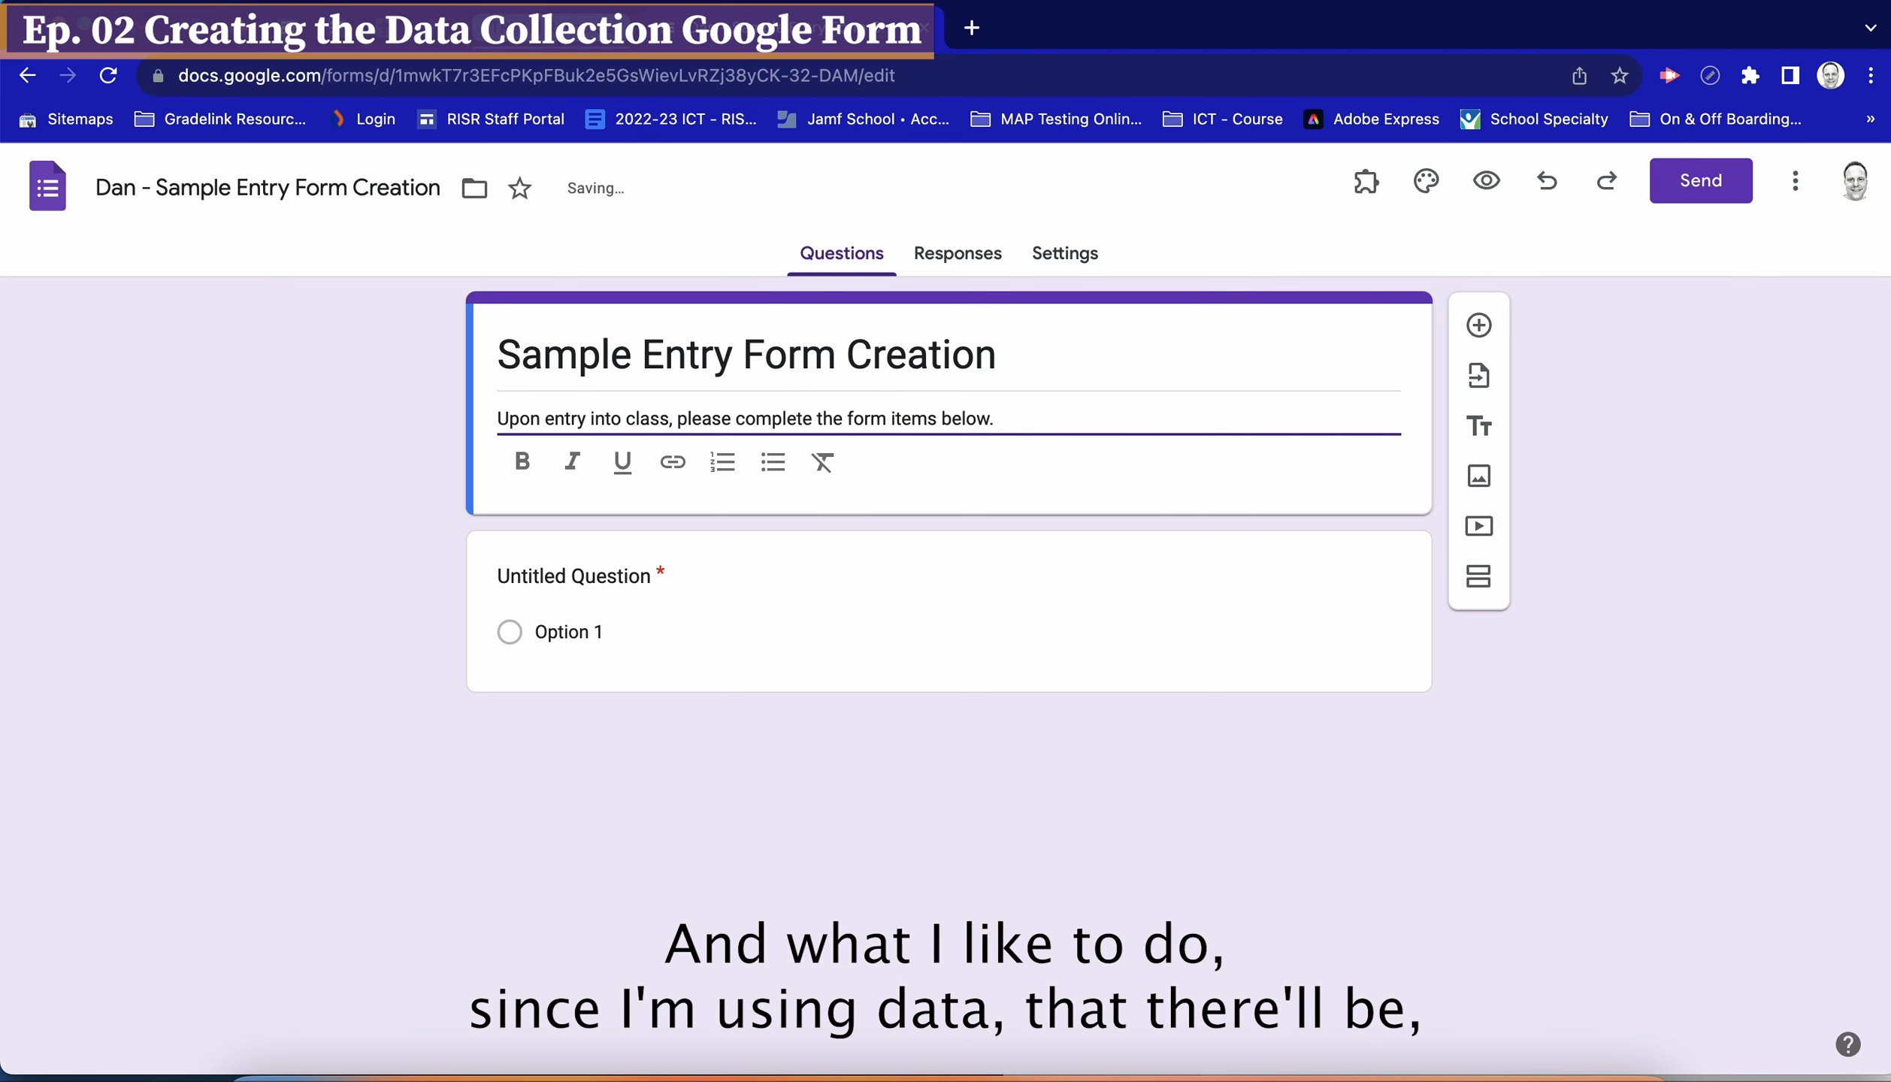
Add a second paragraph to the form description stating "The data on this form will be collected with personal email address."
key("Return")
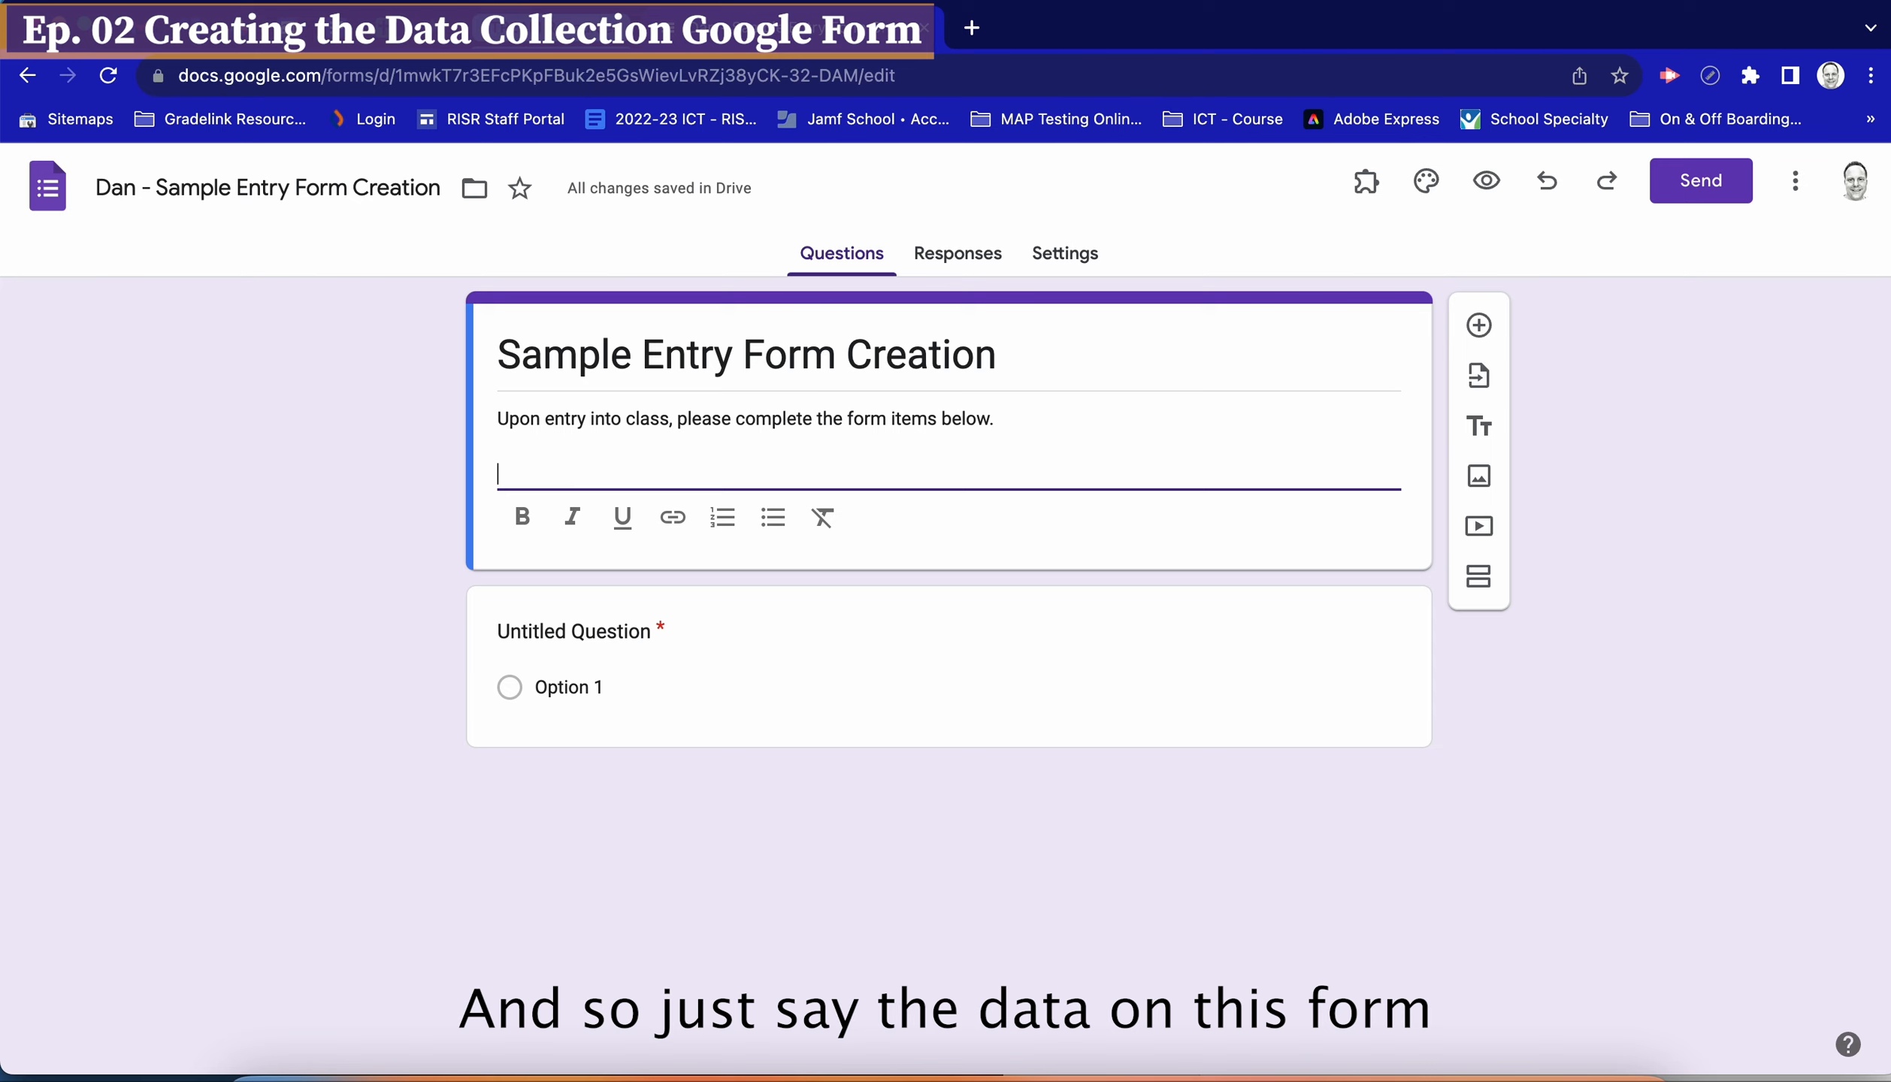
type("The data on this form wi")
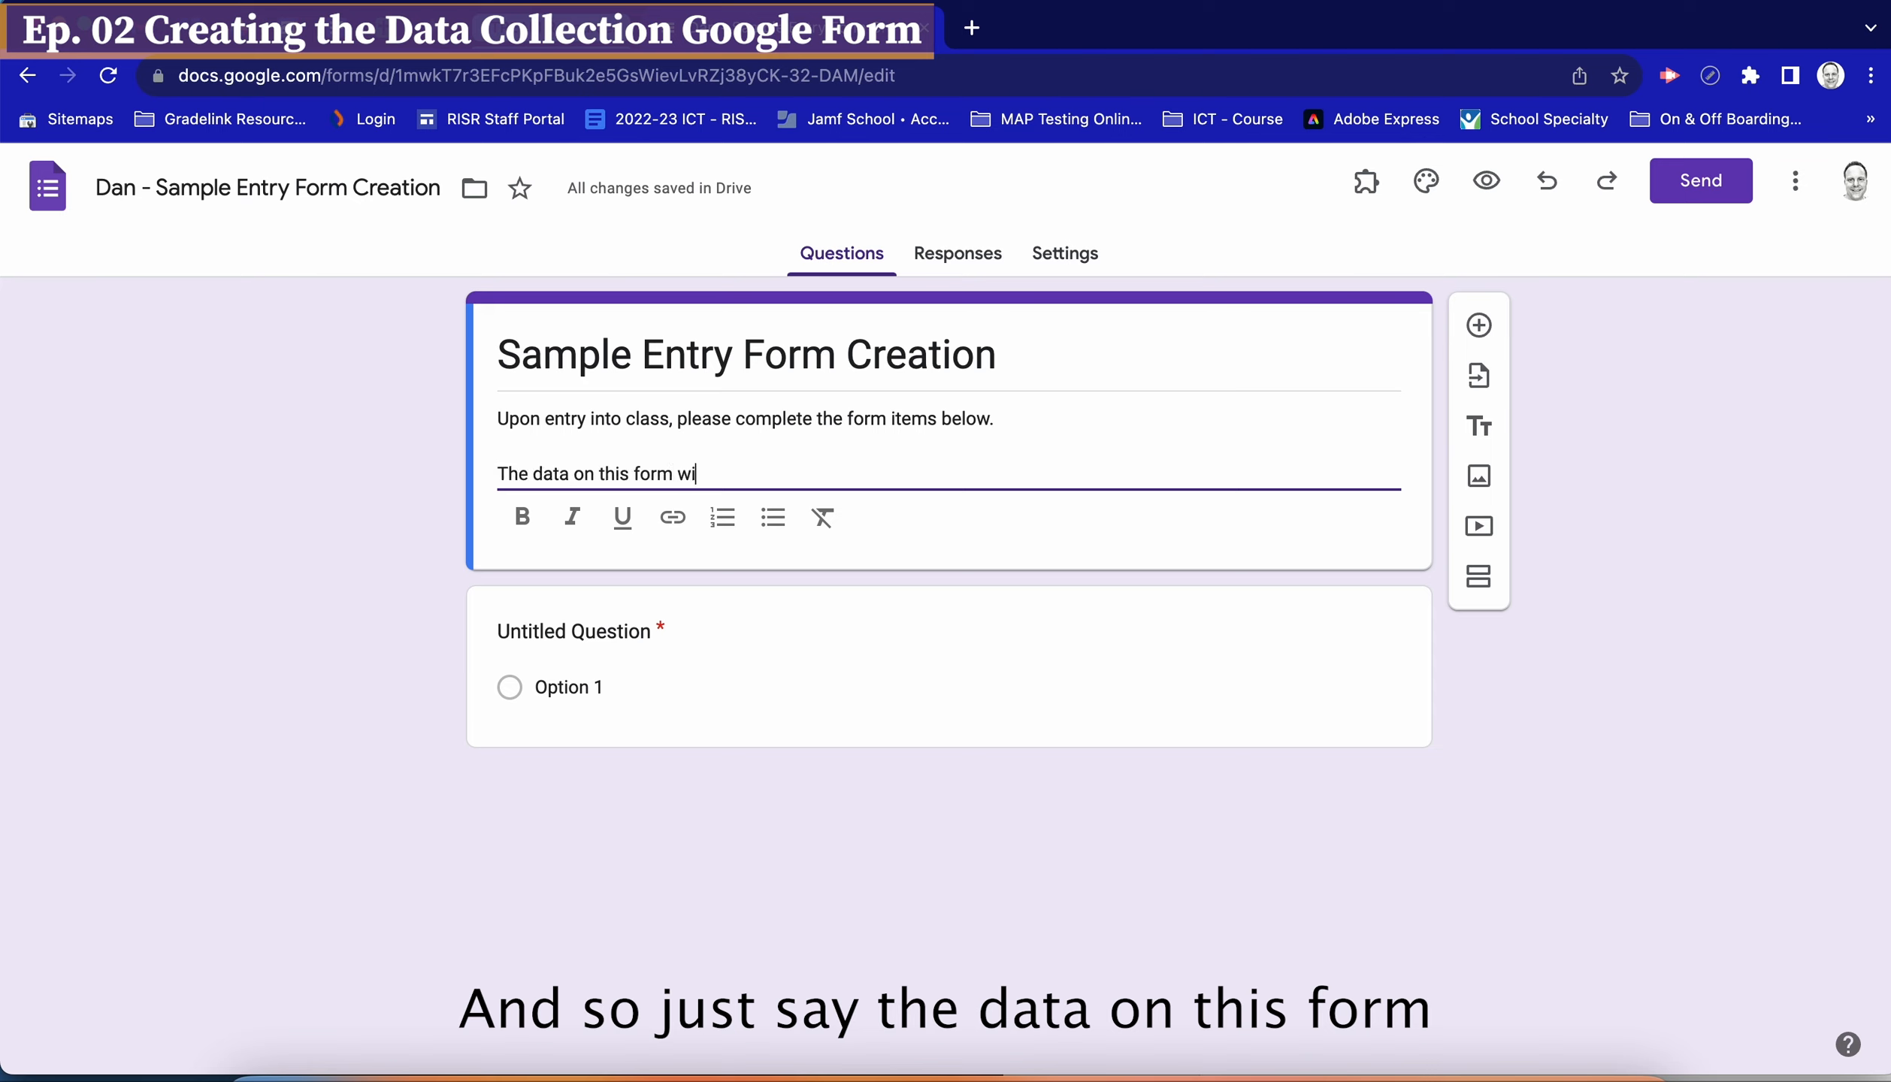
type("ll be collecte")
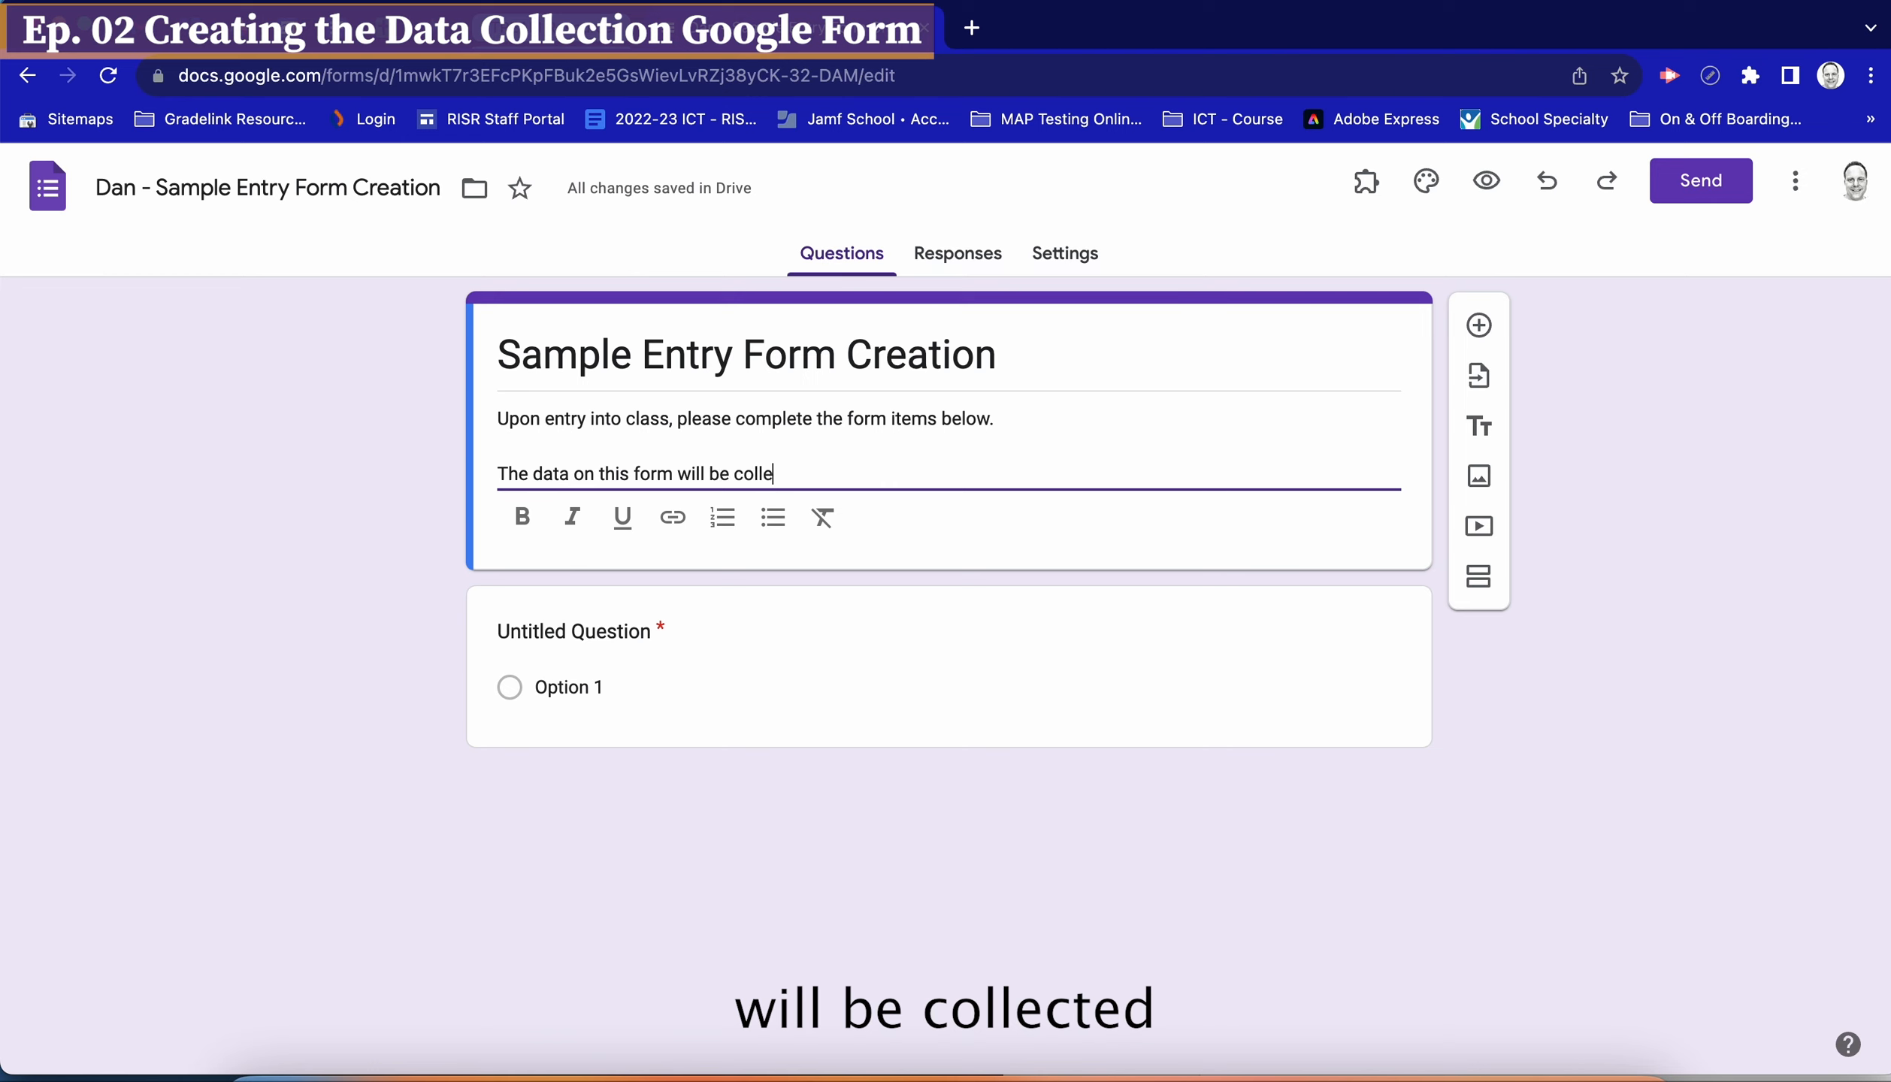
type("d with personal")
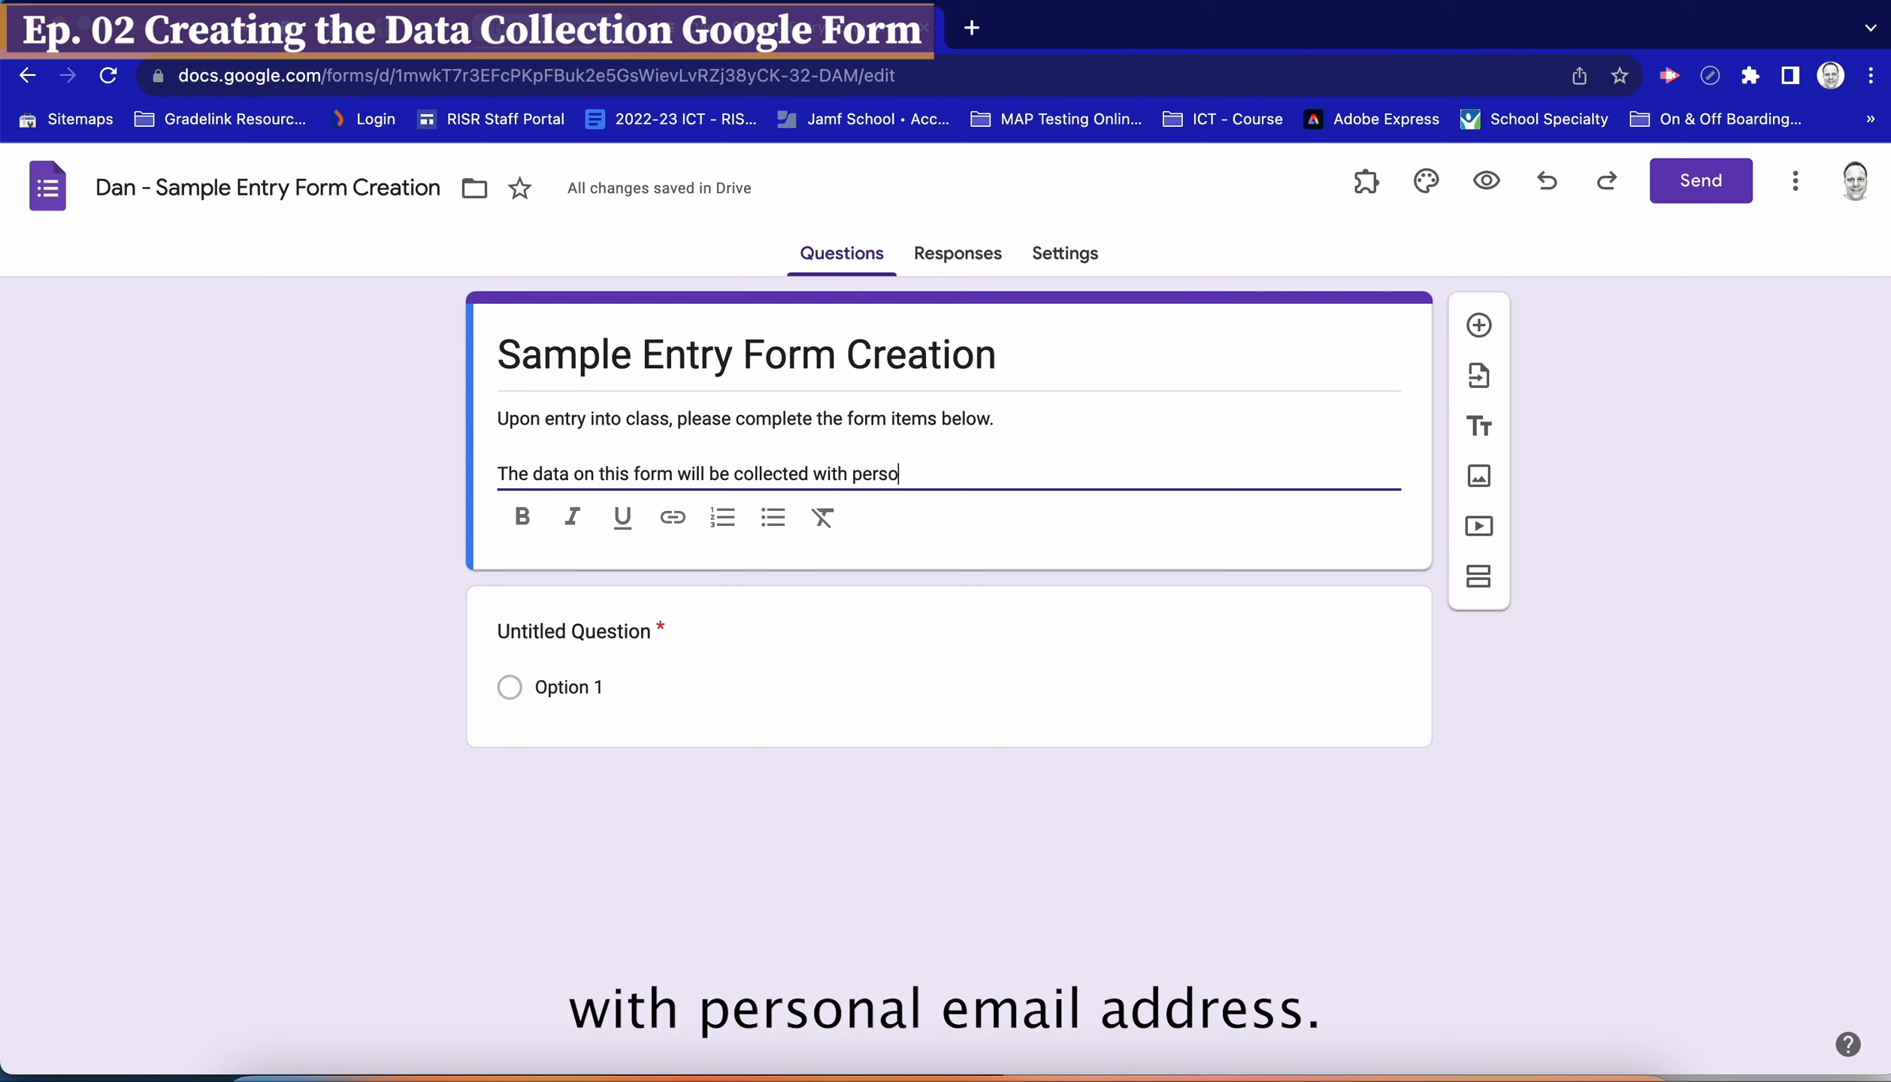
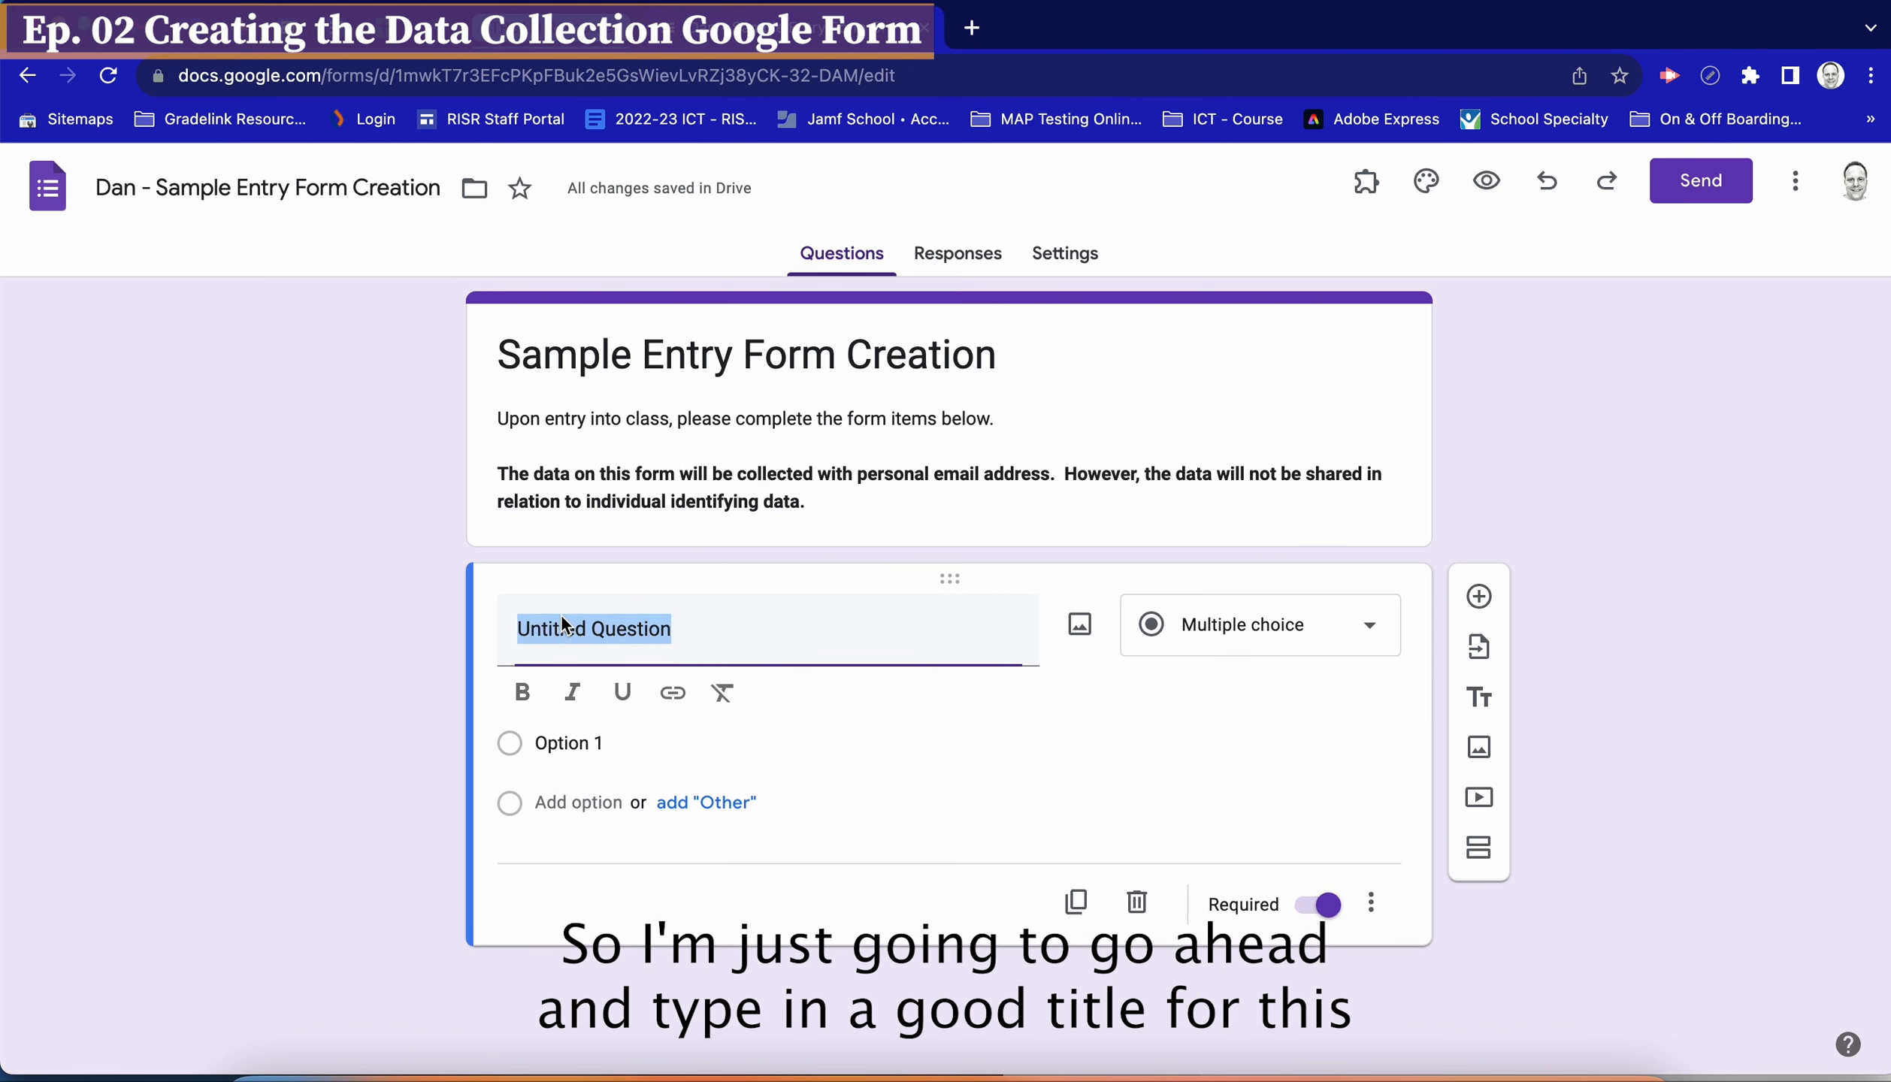
Title the untitled question "Student Nickname" and clear the title's formatting
type("Student Nickname")
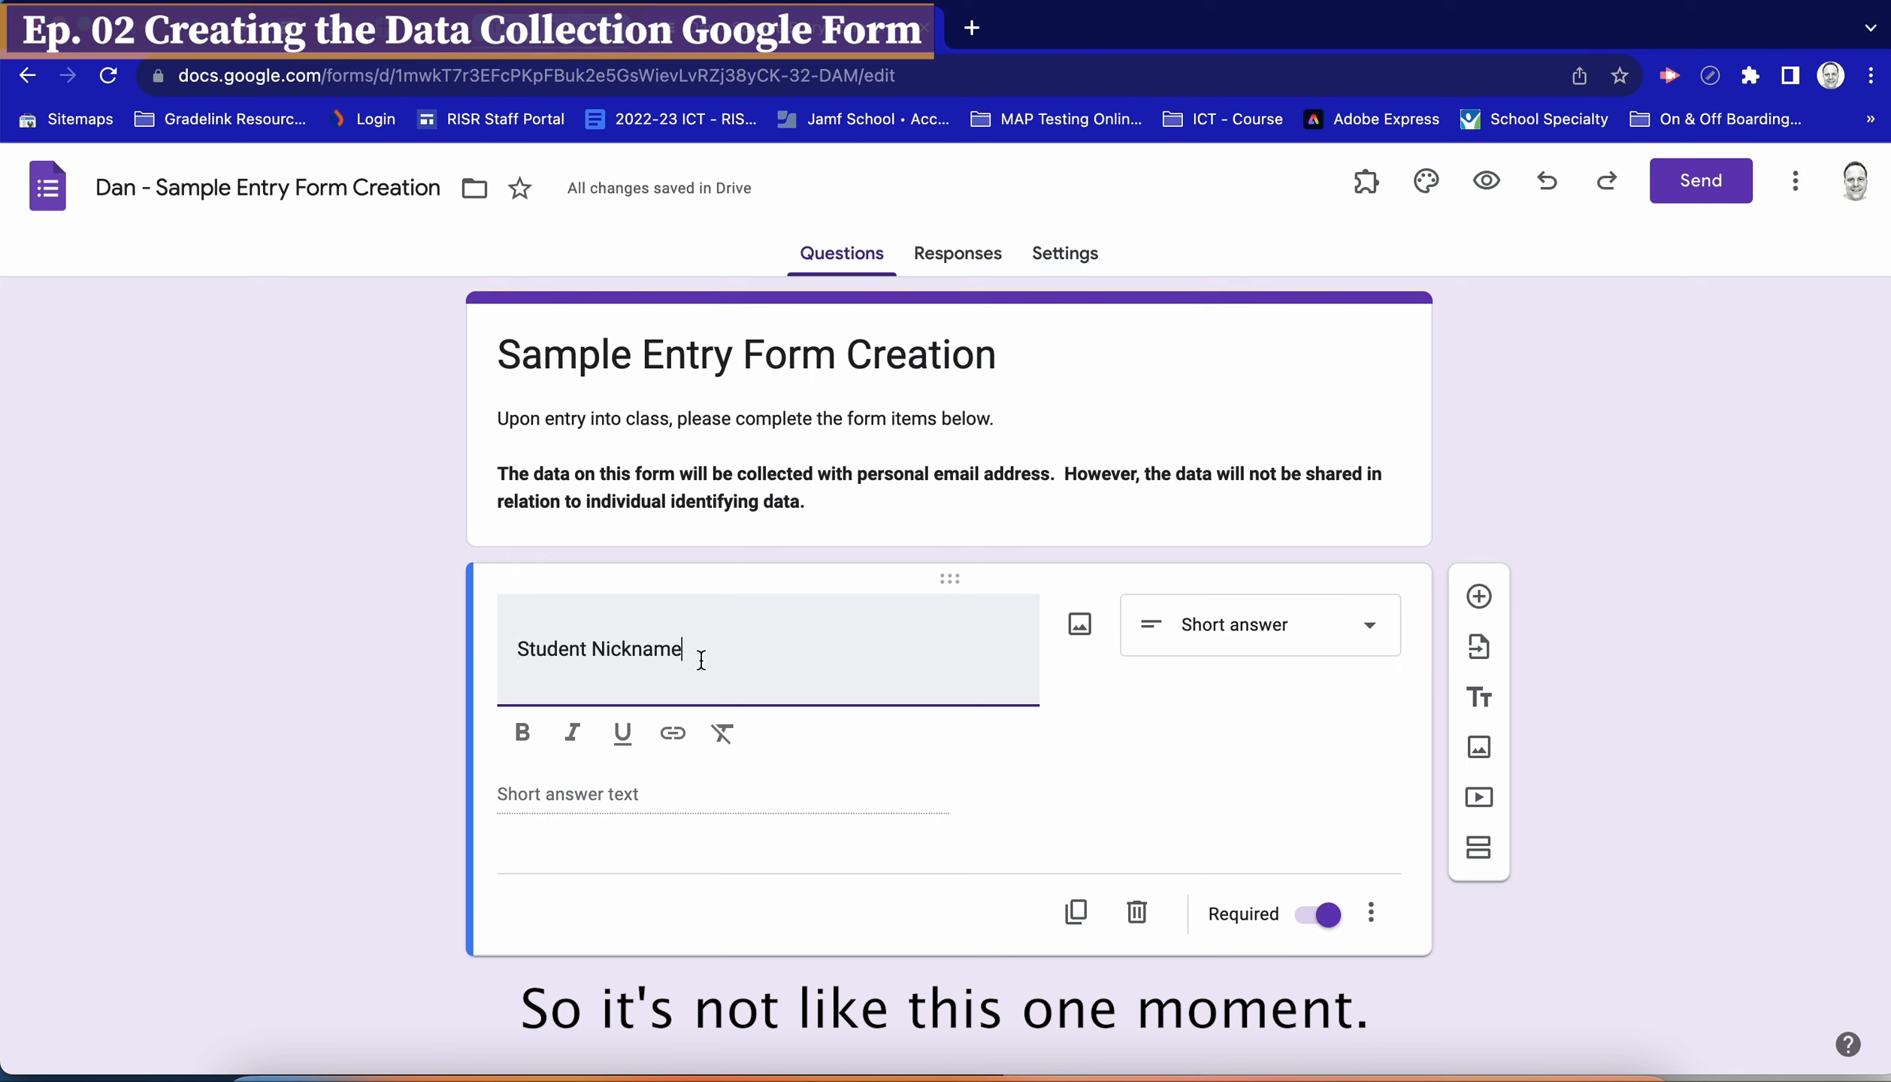
triple_click(680, 649)
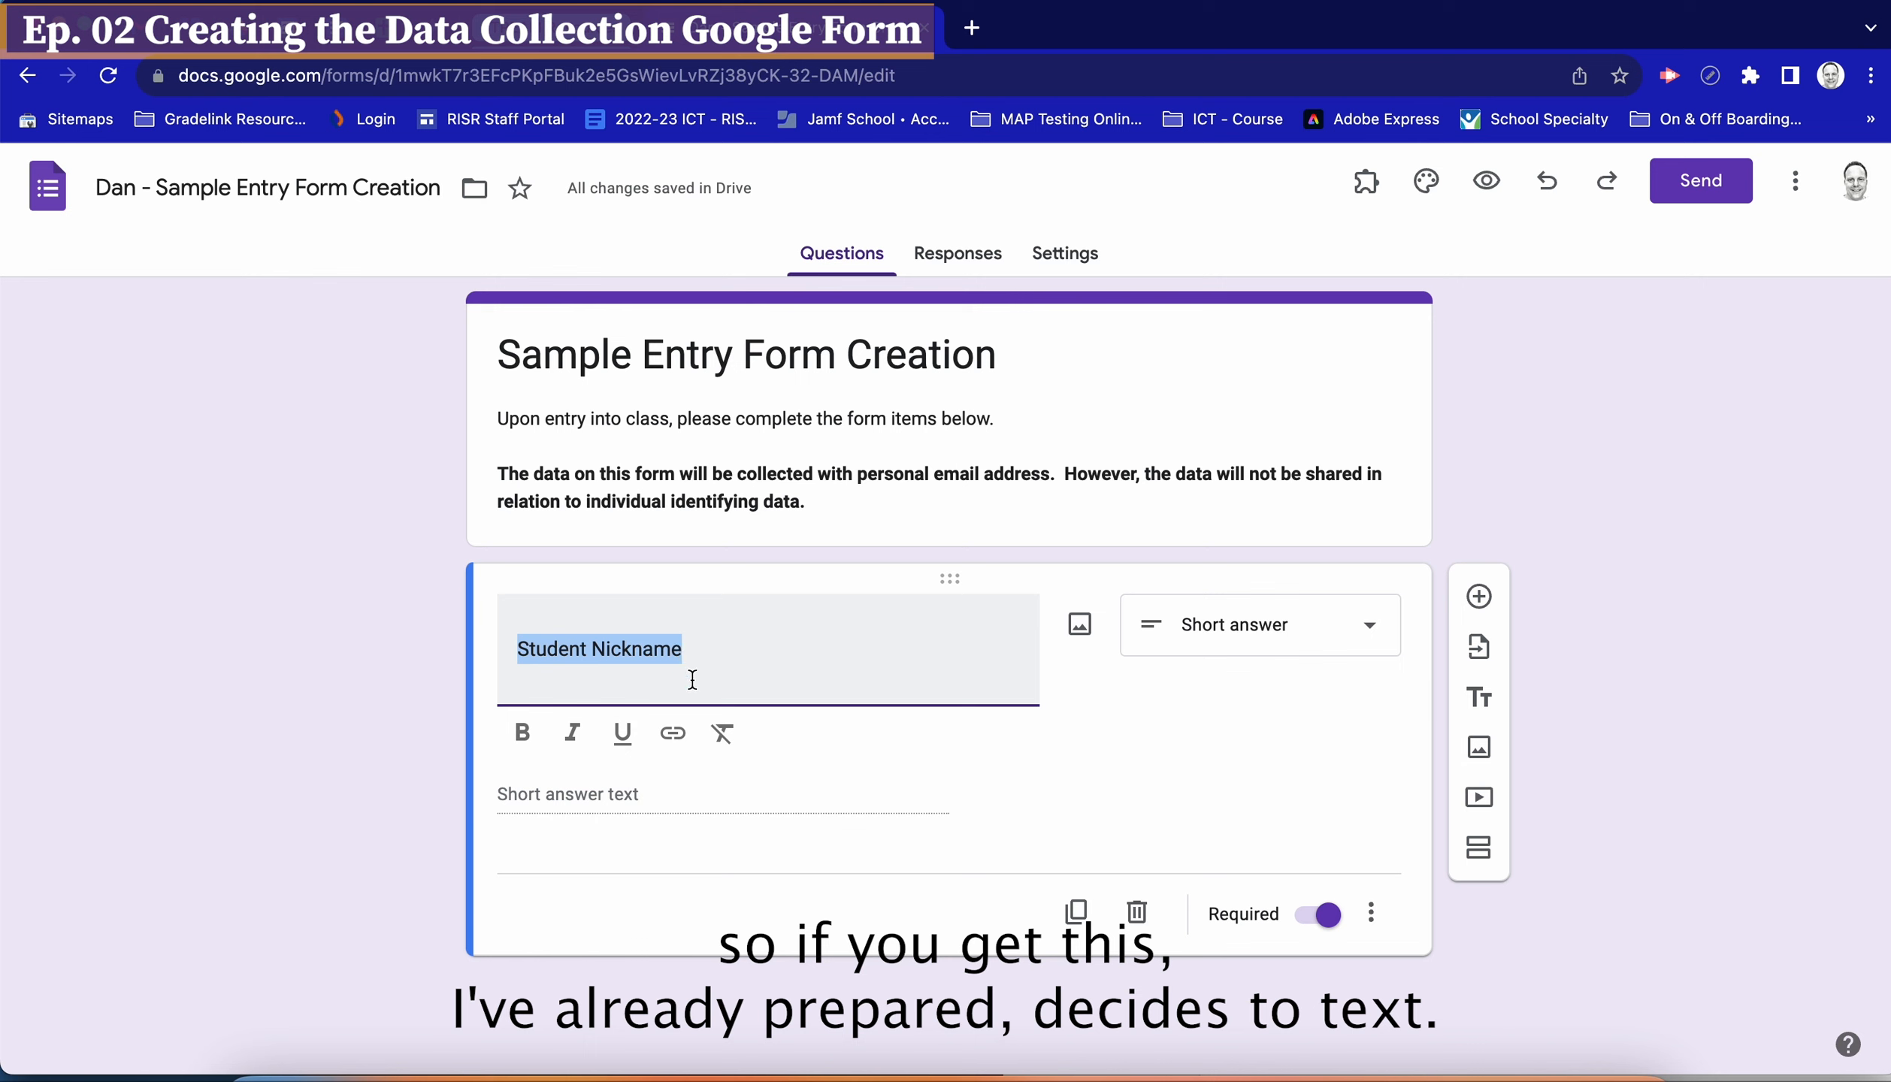
left_click(722, 733)
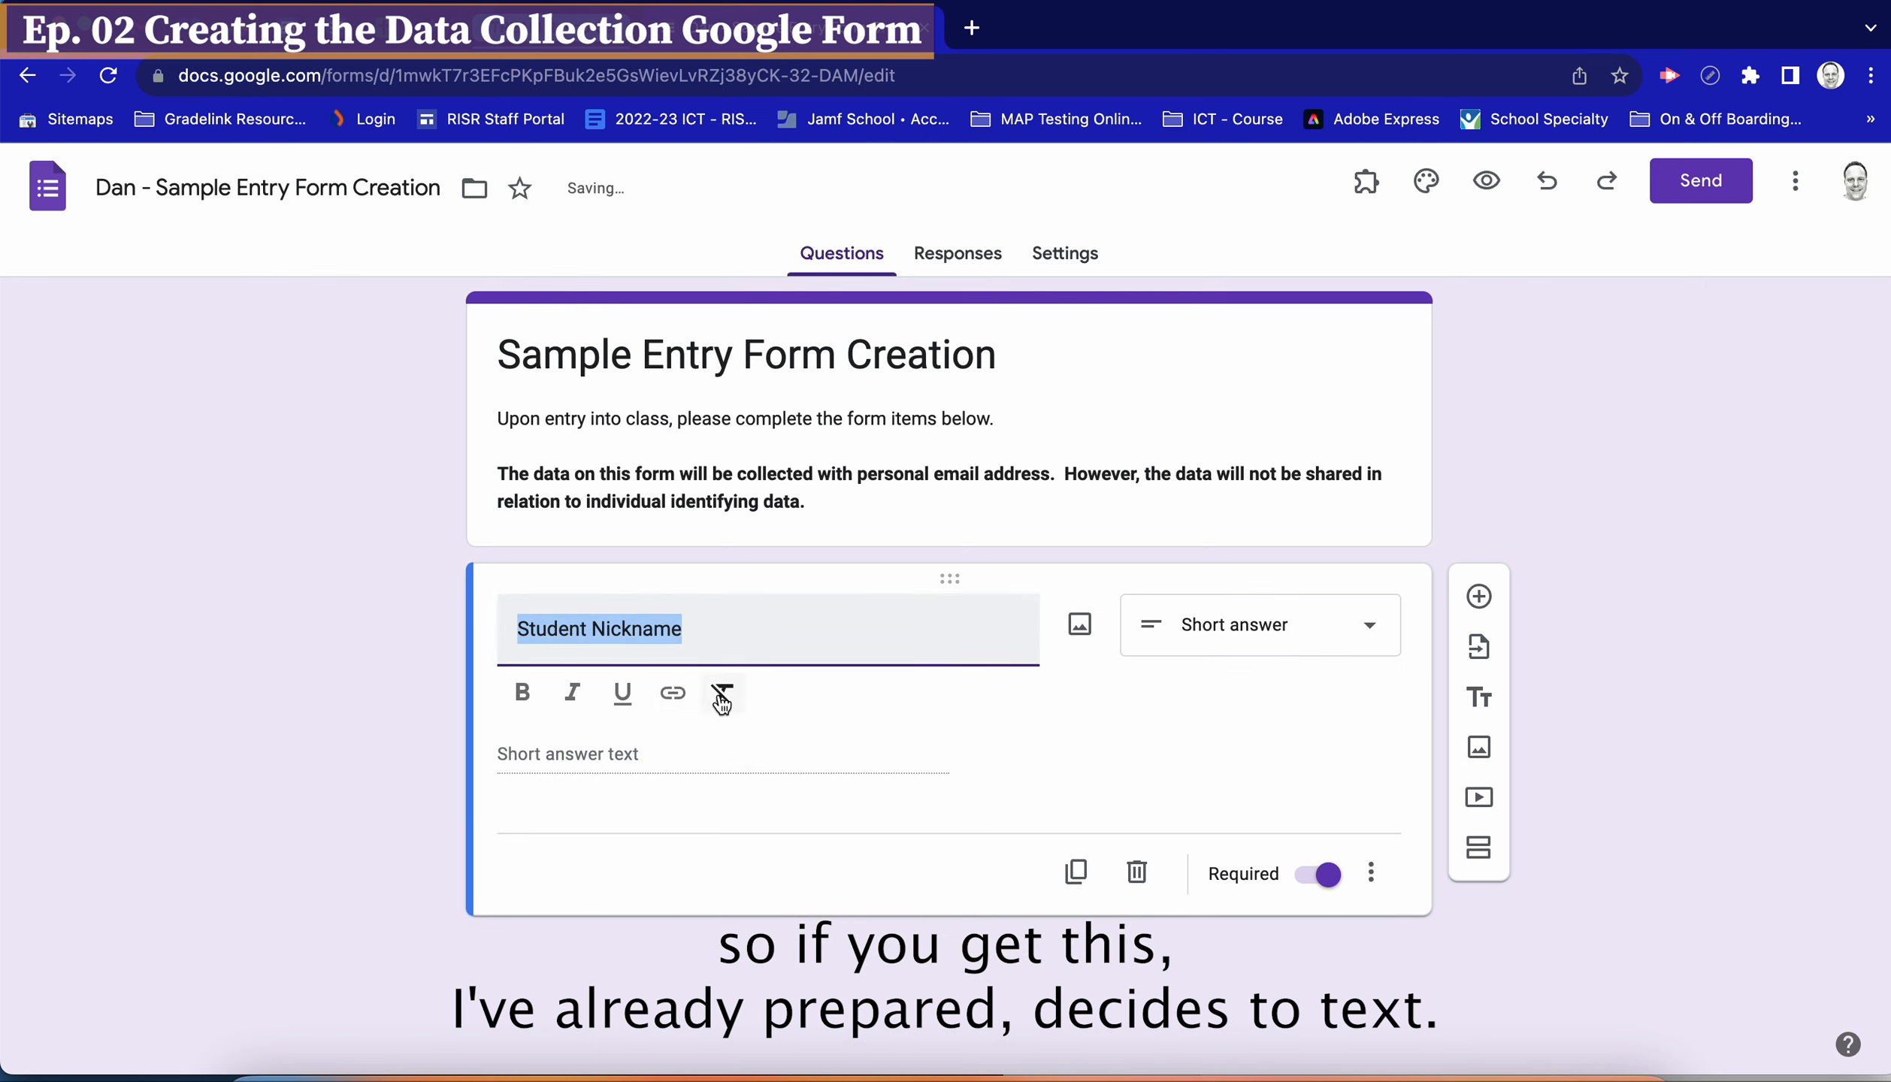
left_click(692, 630)
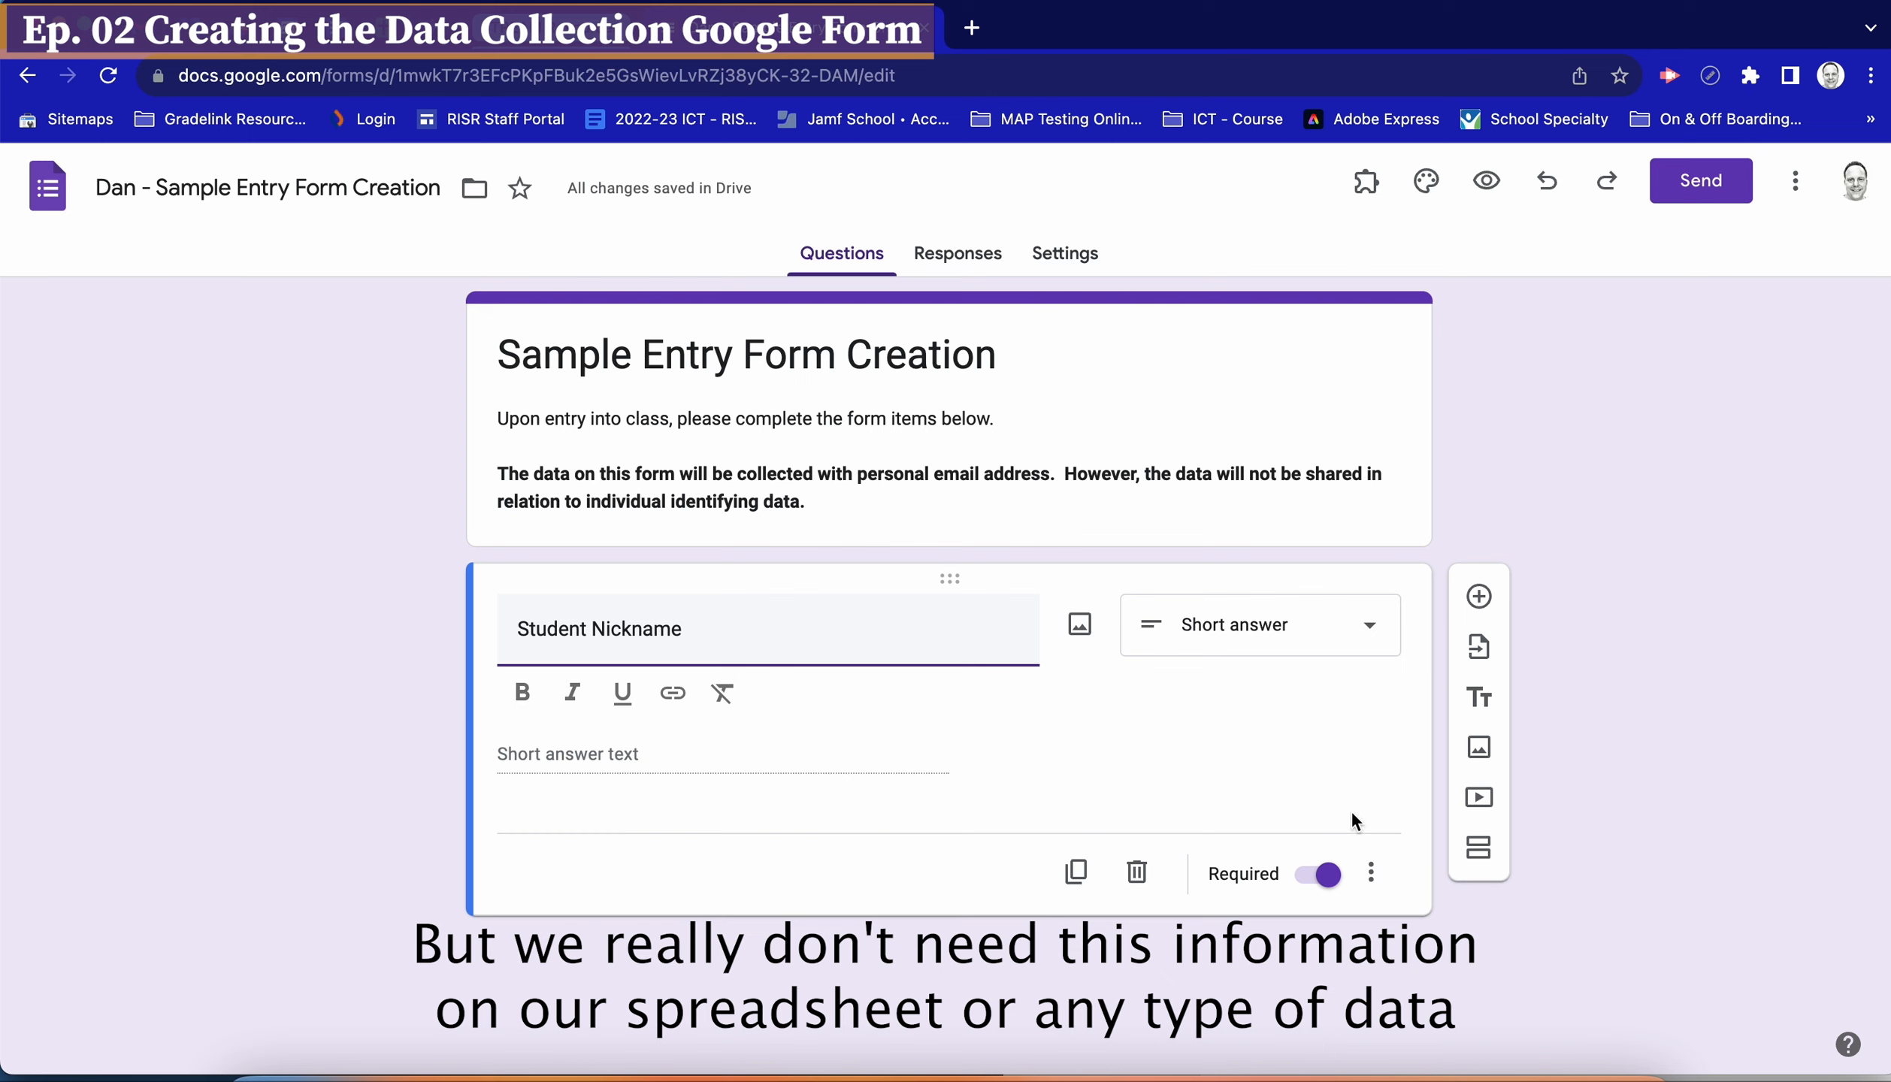
Add the description "Please provide the common name you use here at school." to the Student Nickname question and clear its formatting
left_click(1371, 875)
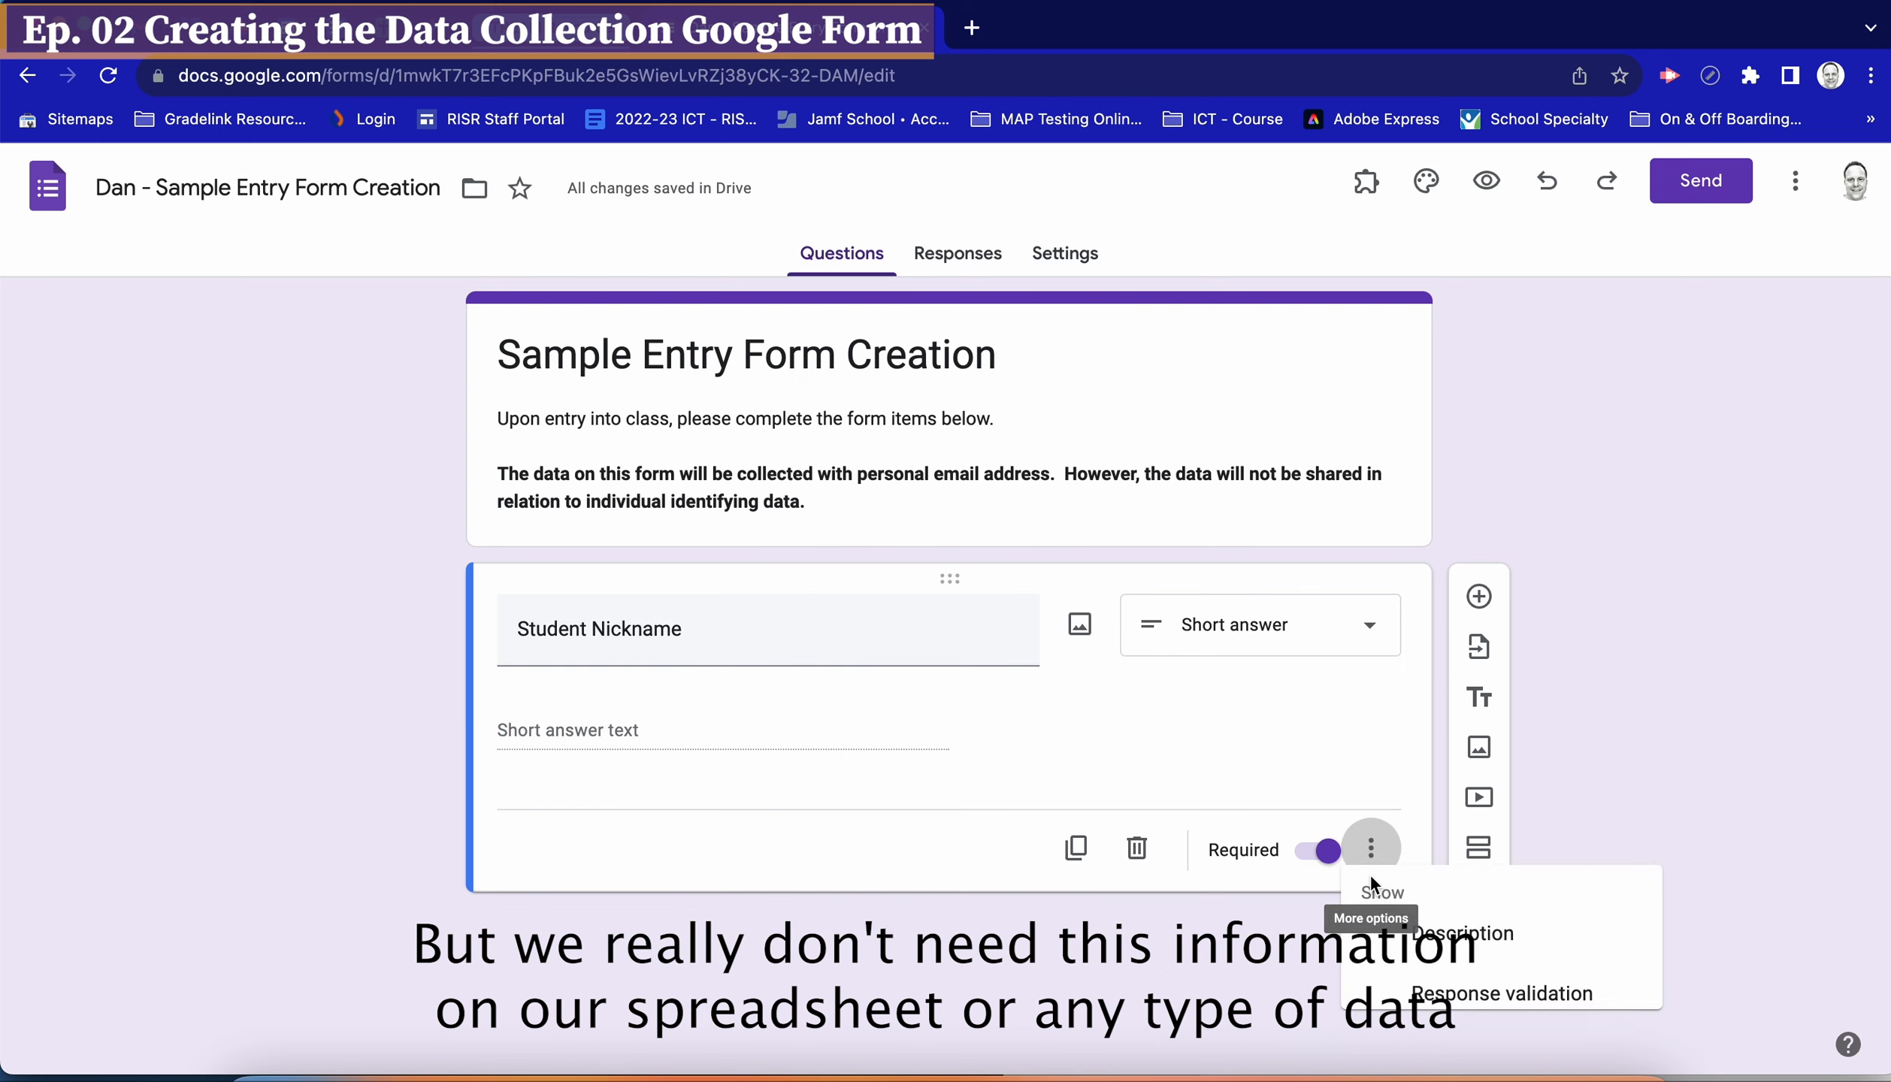
left_click(1435, 949)
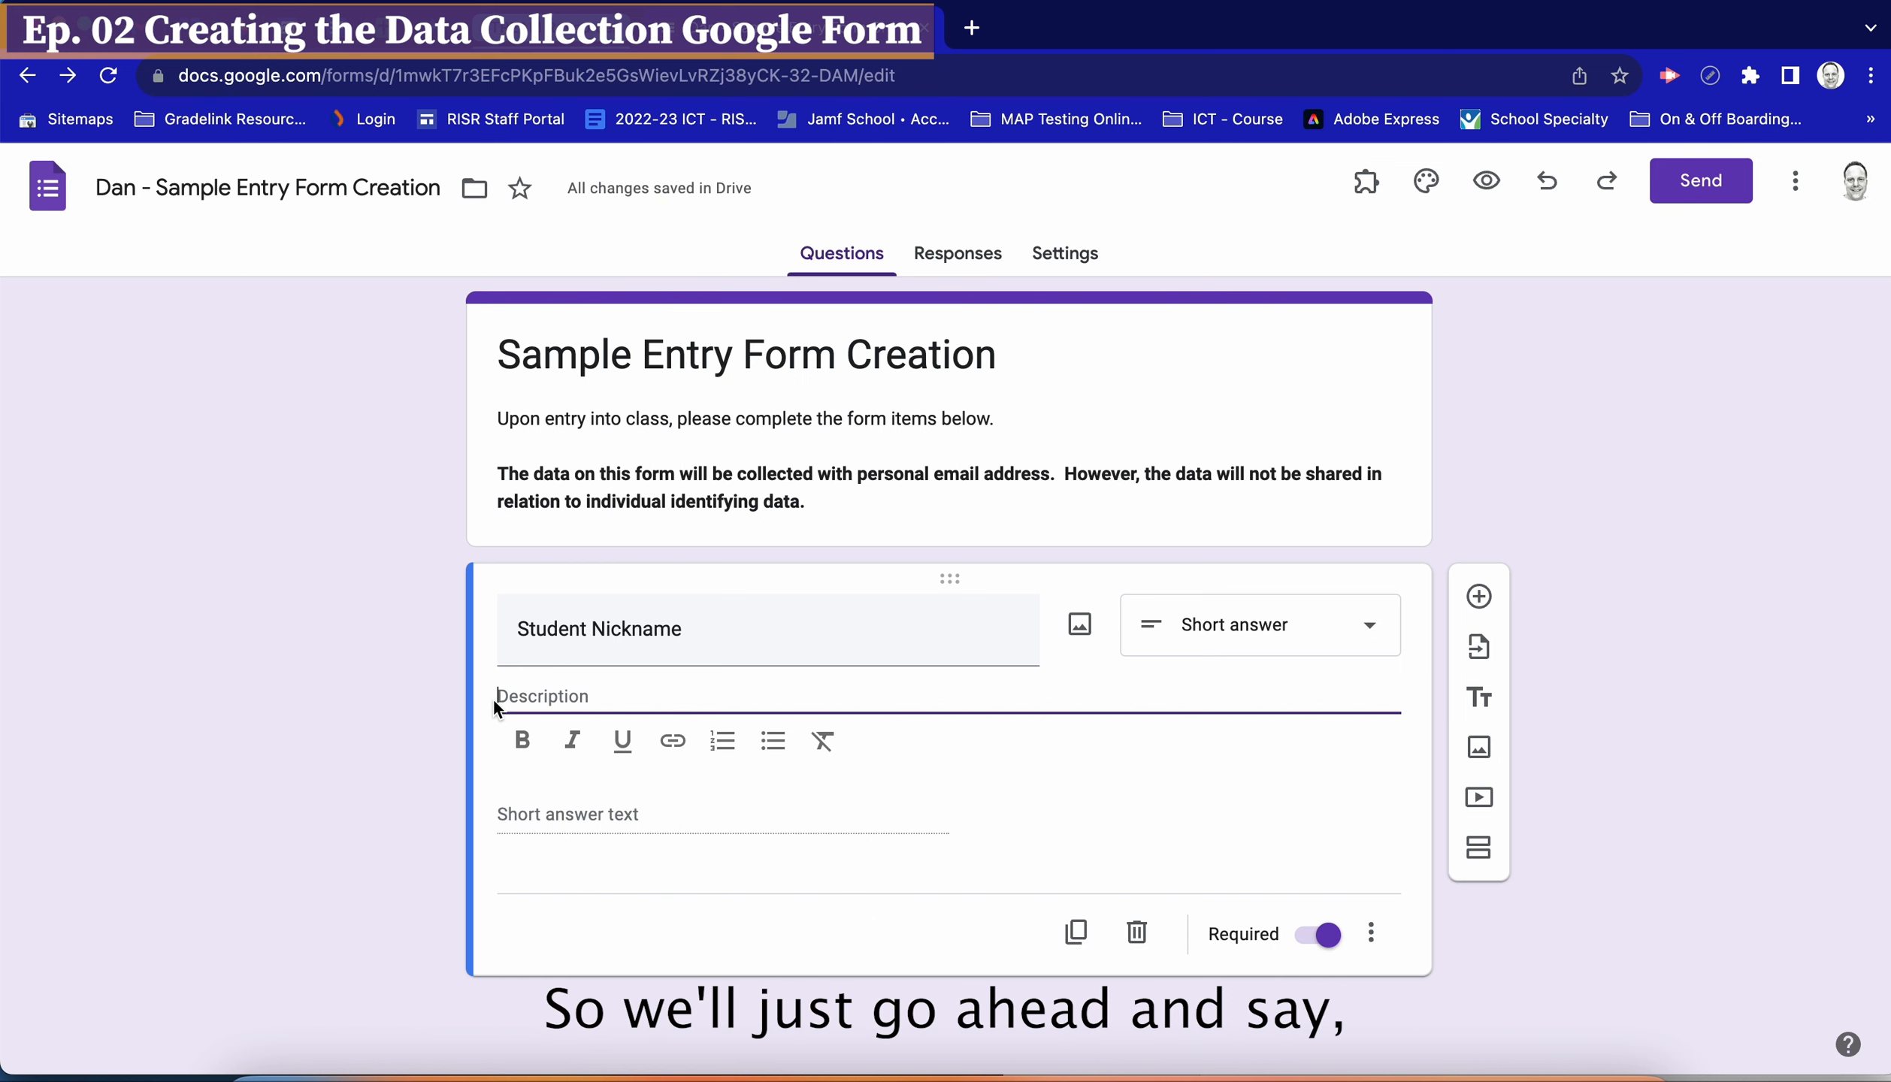
key("Tab")
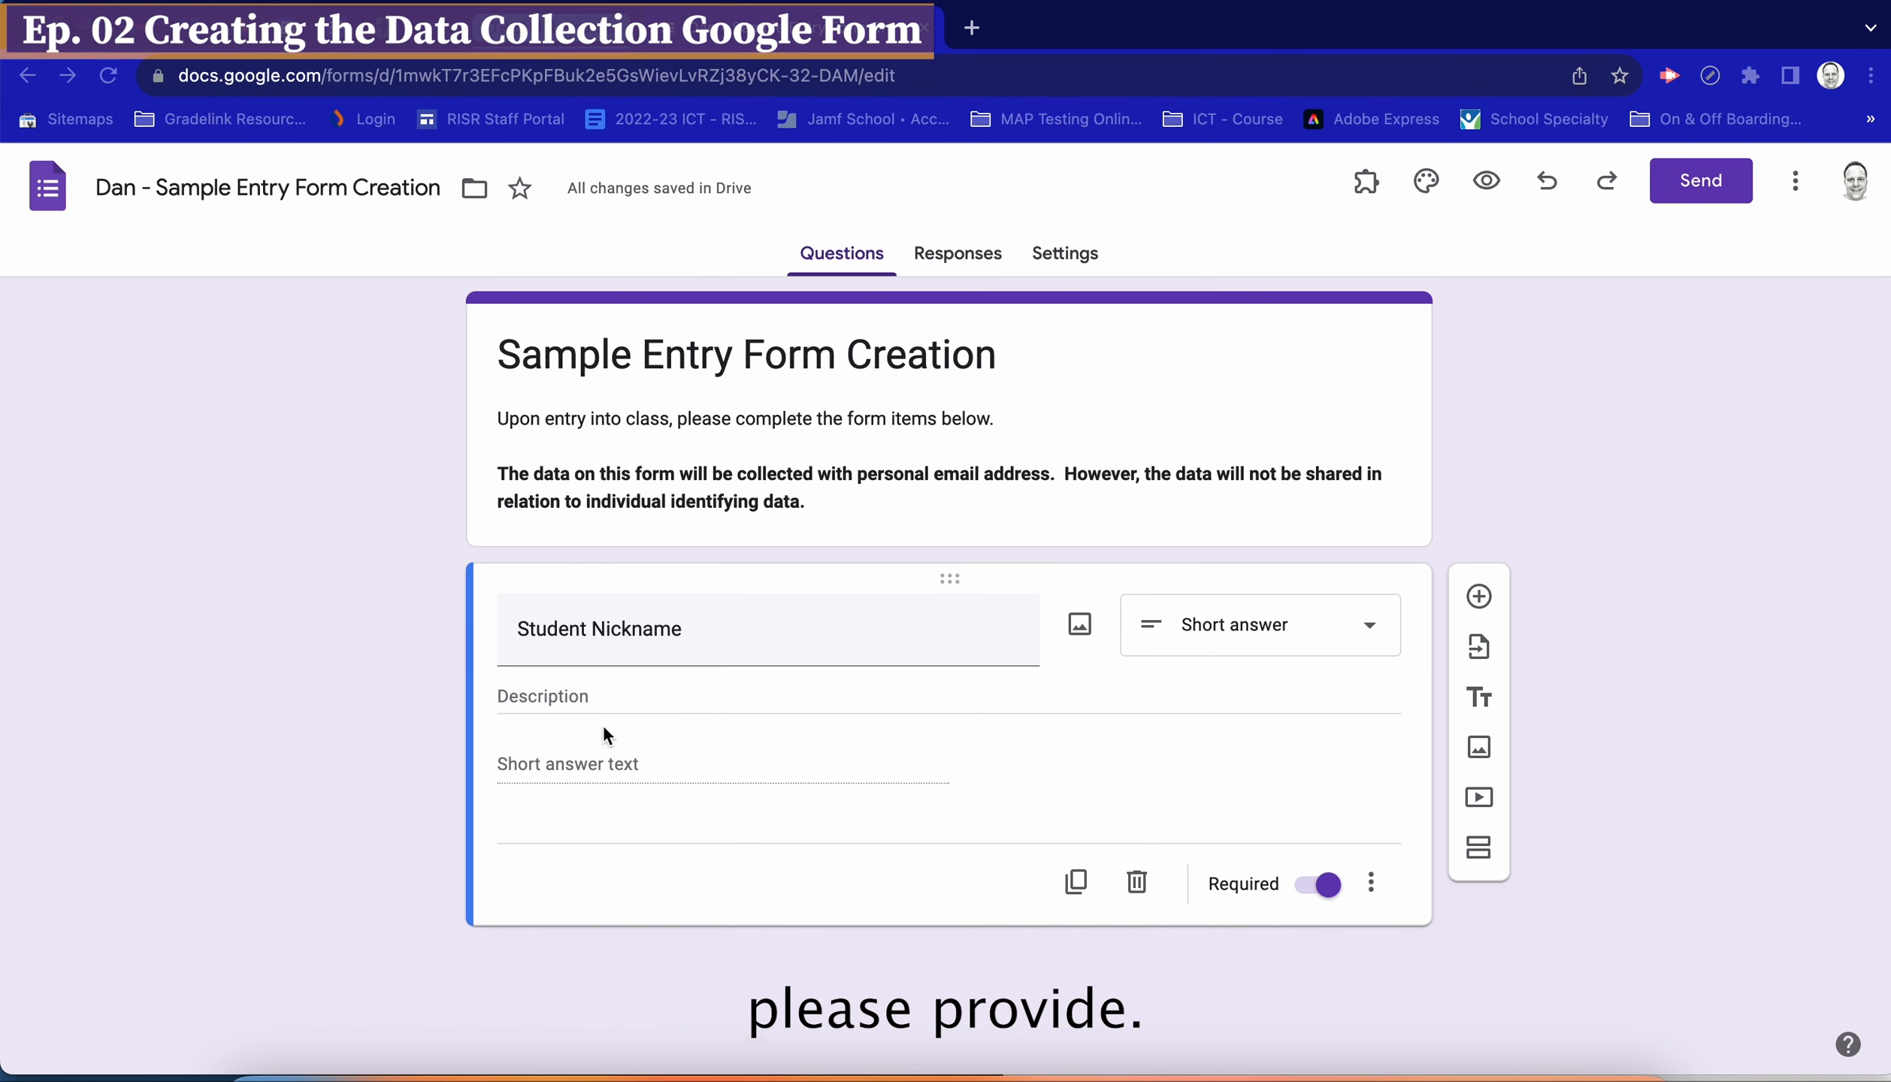
left_click(587, 701)
type("Please provide the common name you use here at school.")
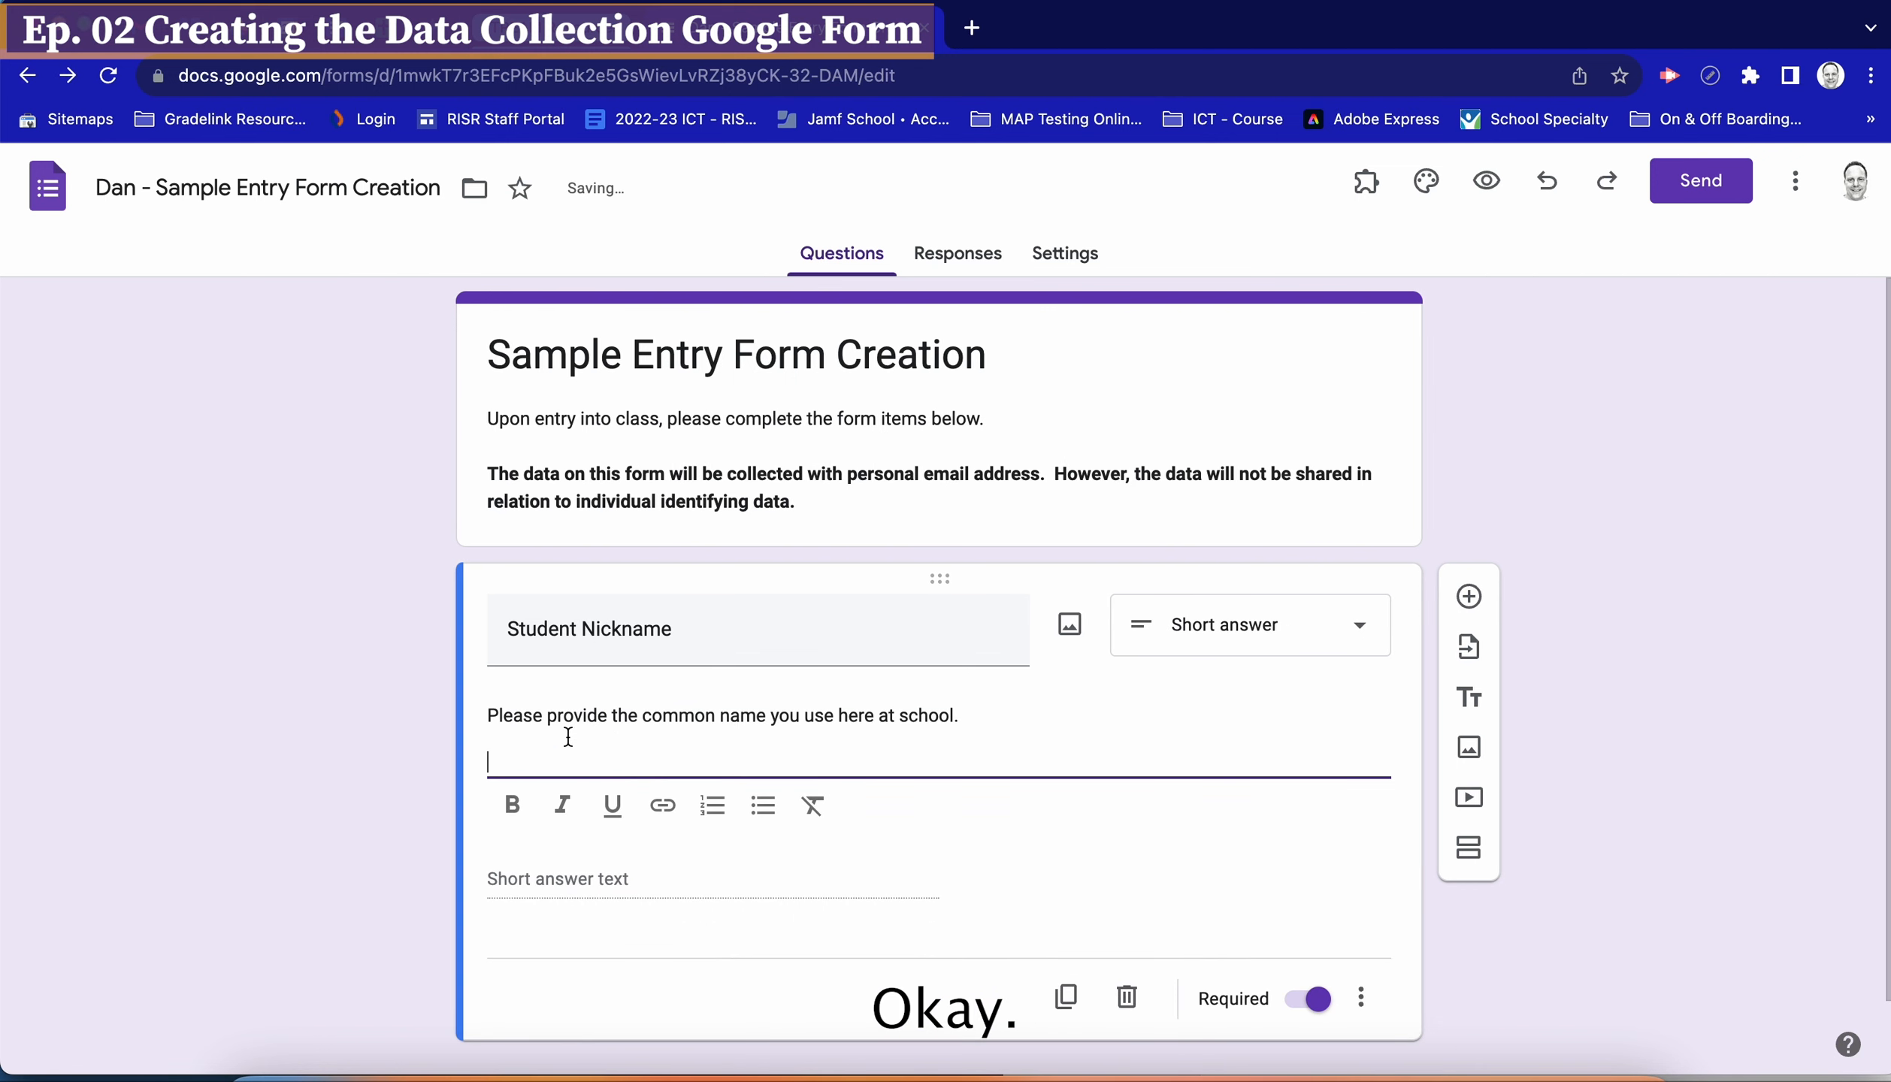
key("BackSpace")
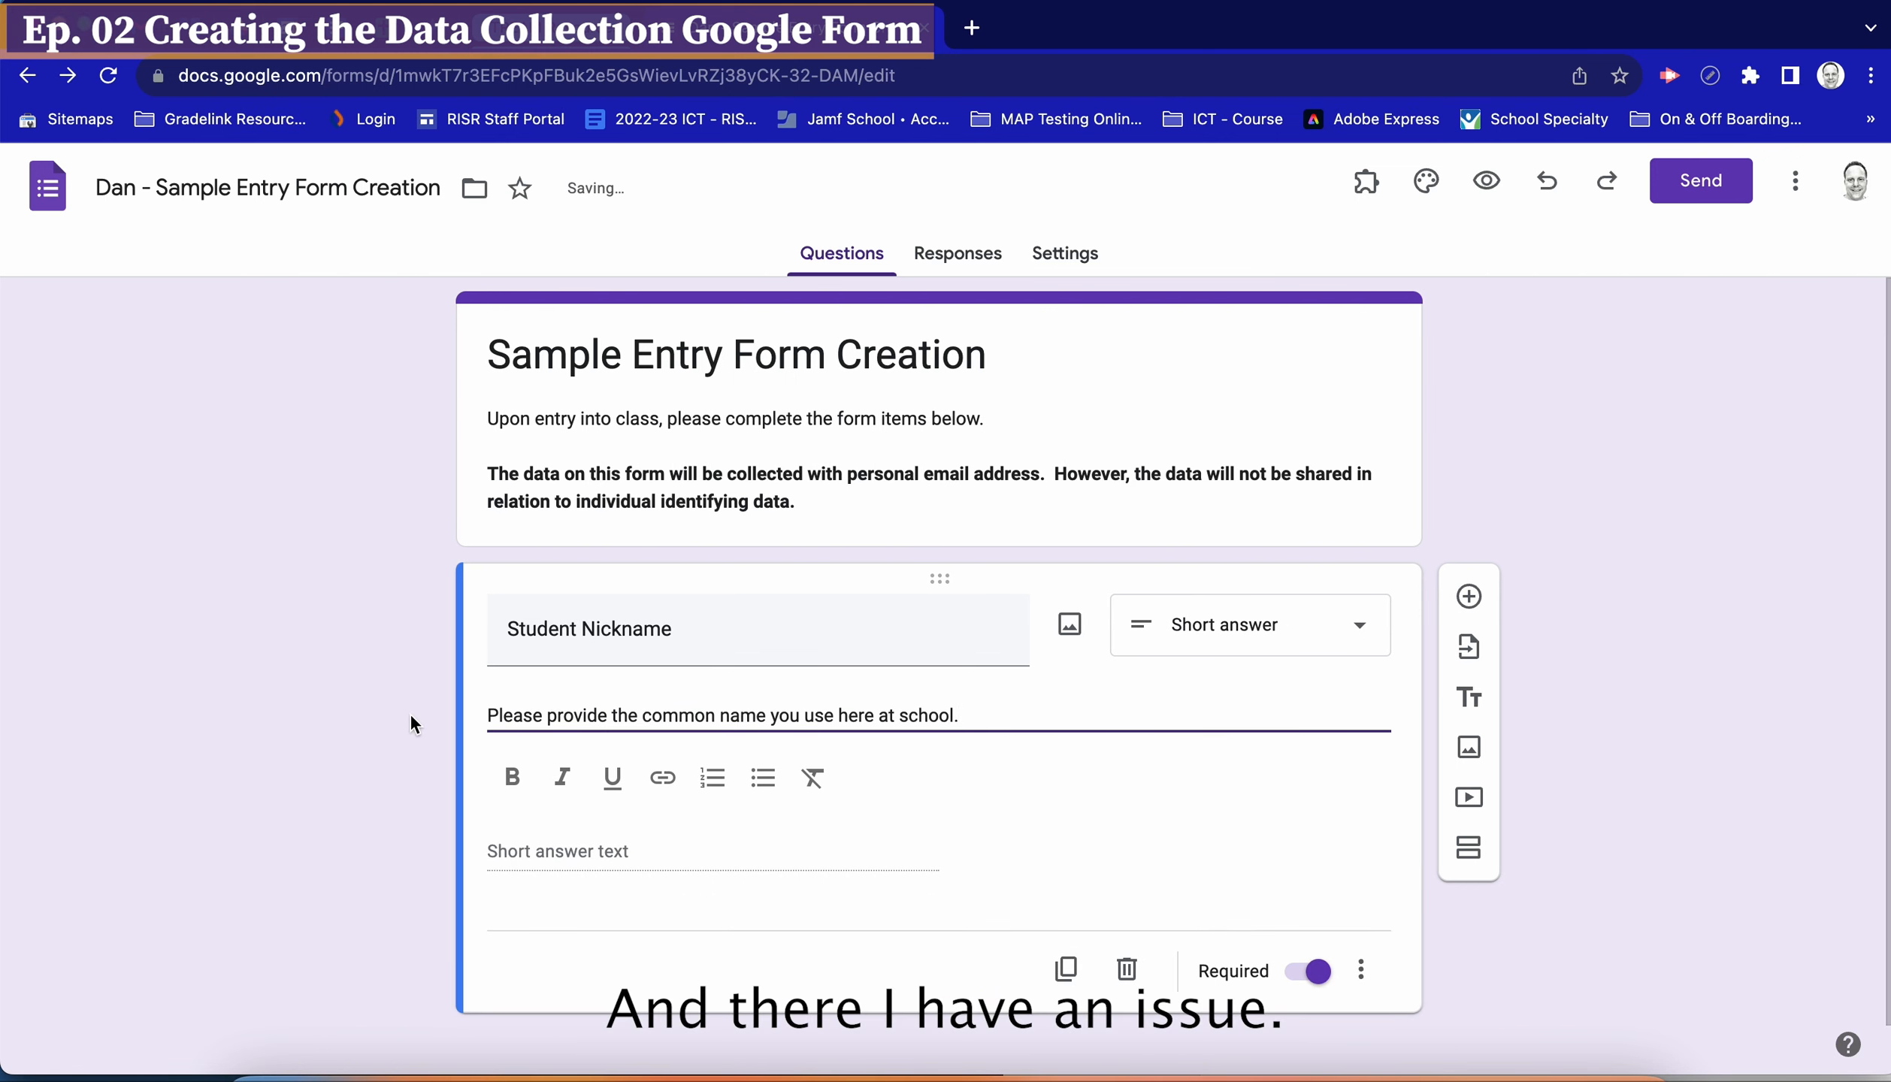
triple_click(536, 714)
left_click(812, 778)
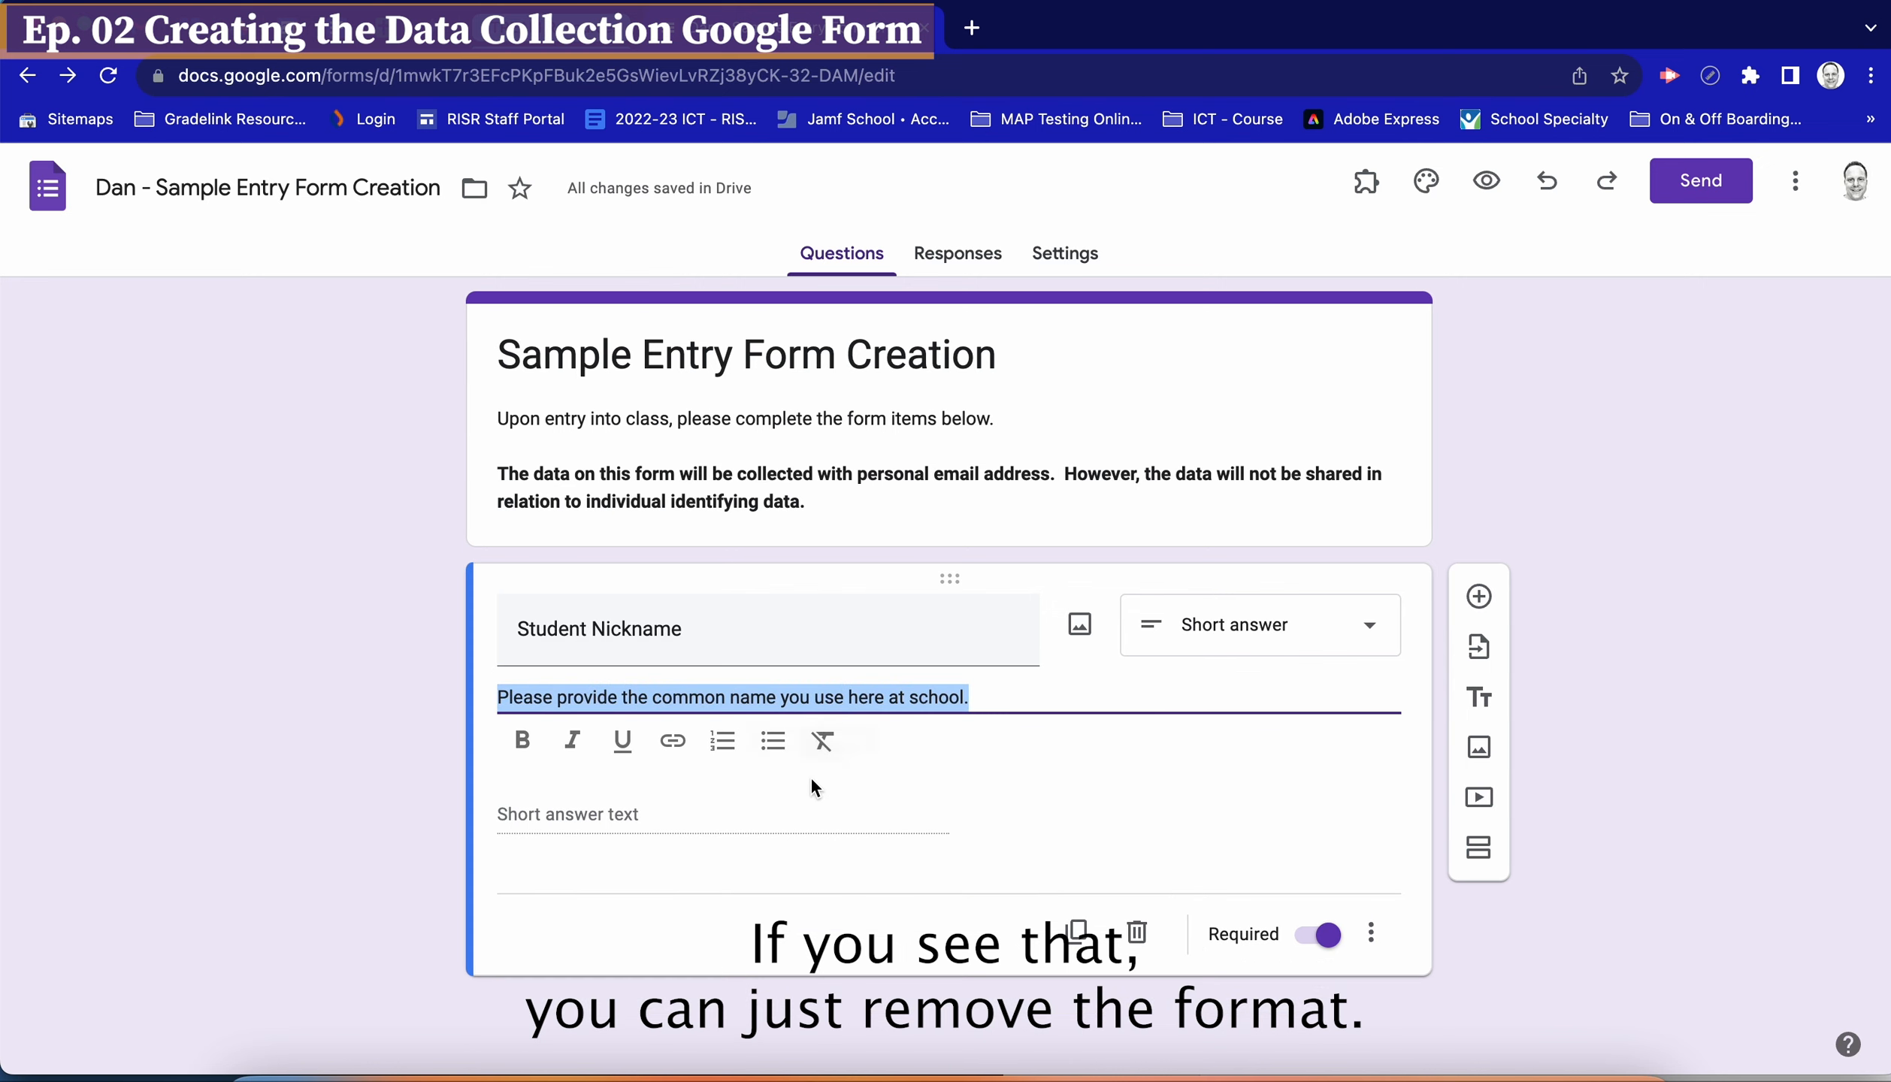
left_click(379, 711)
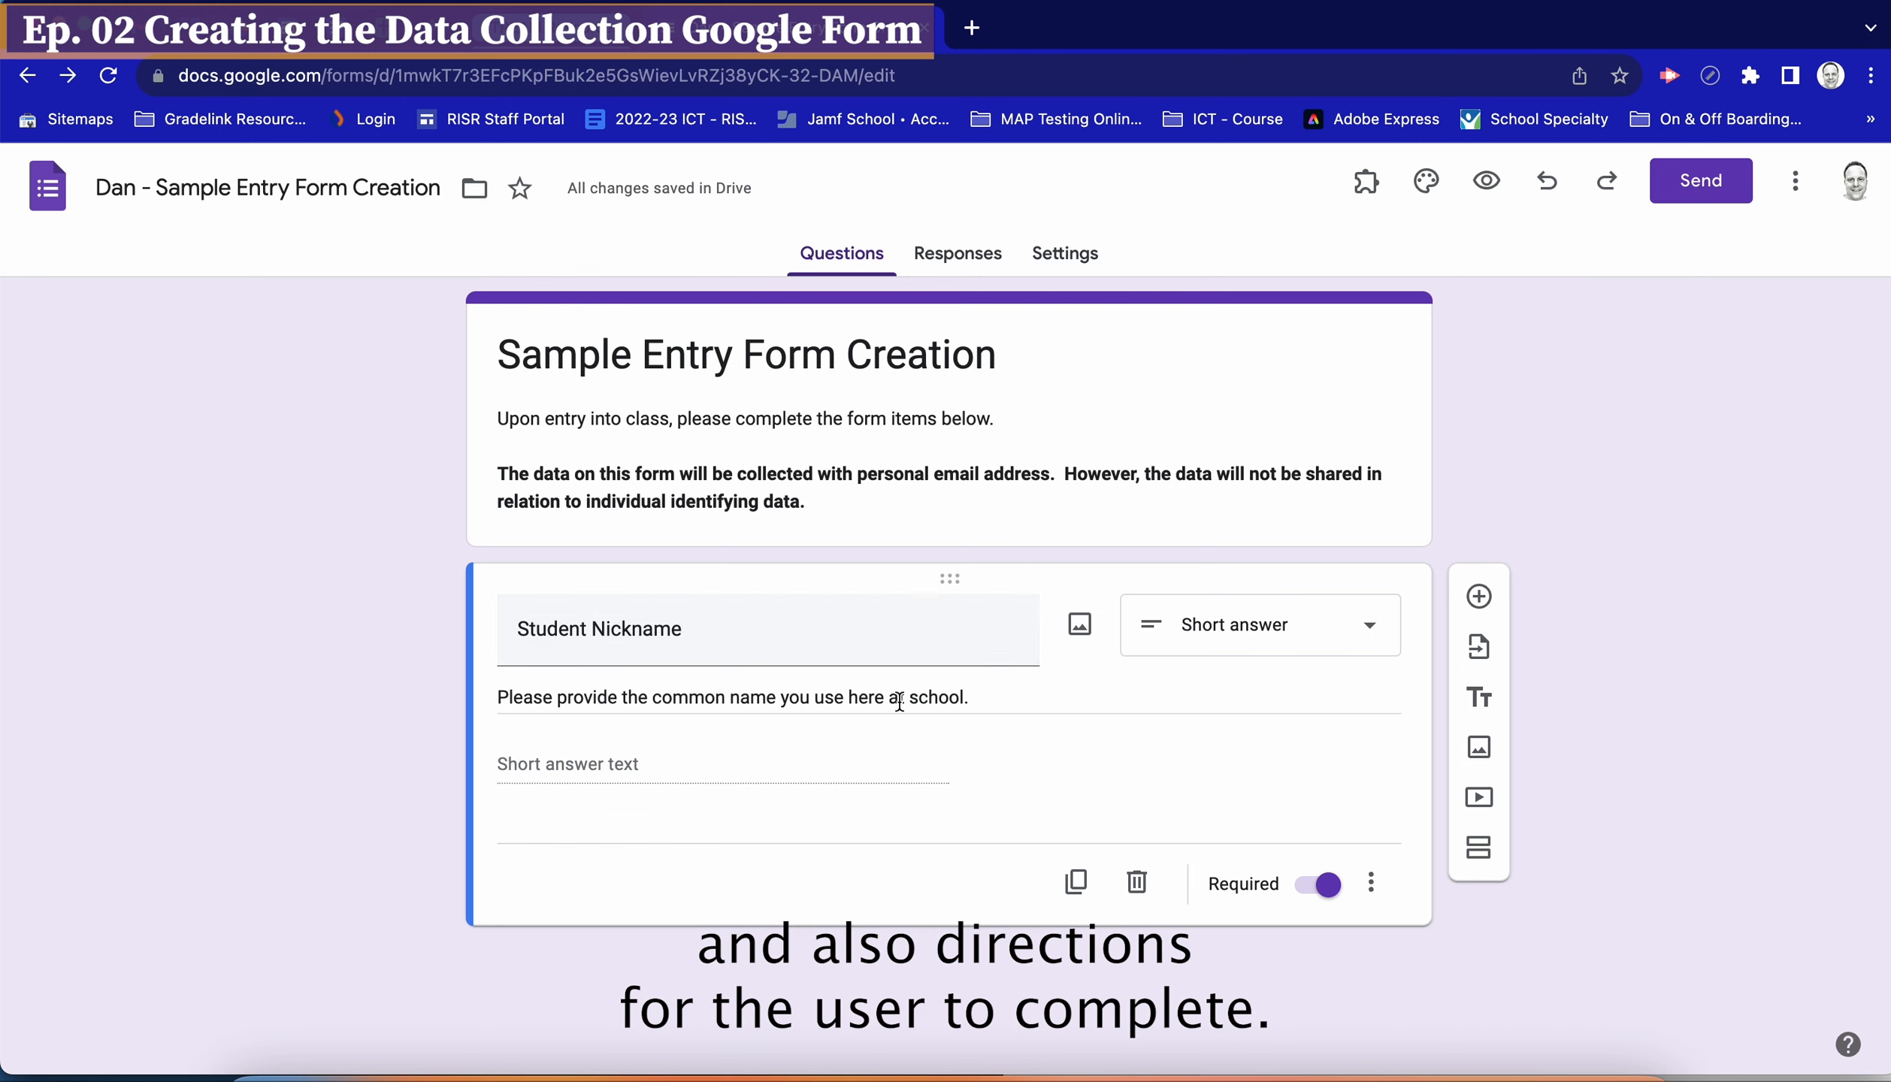
Try the Paragraph answer type on the Student Nickname question and return it to Short answer
left_click(1356, 626)
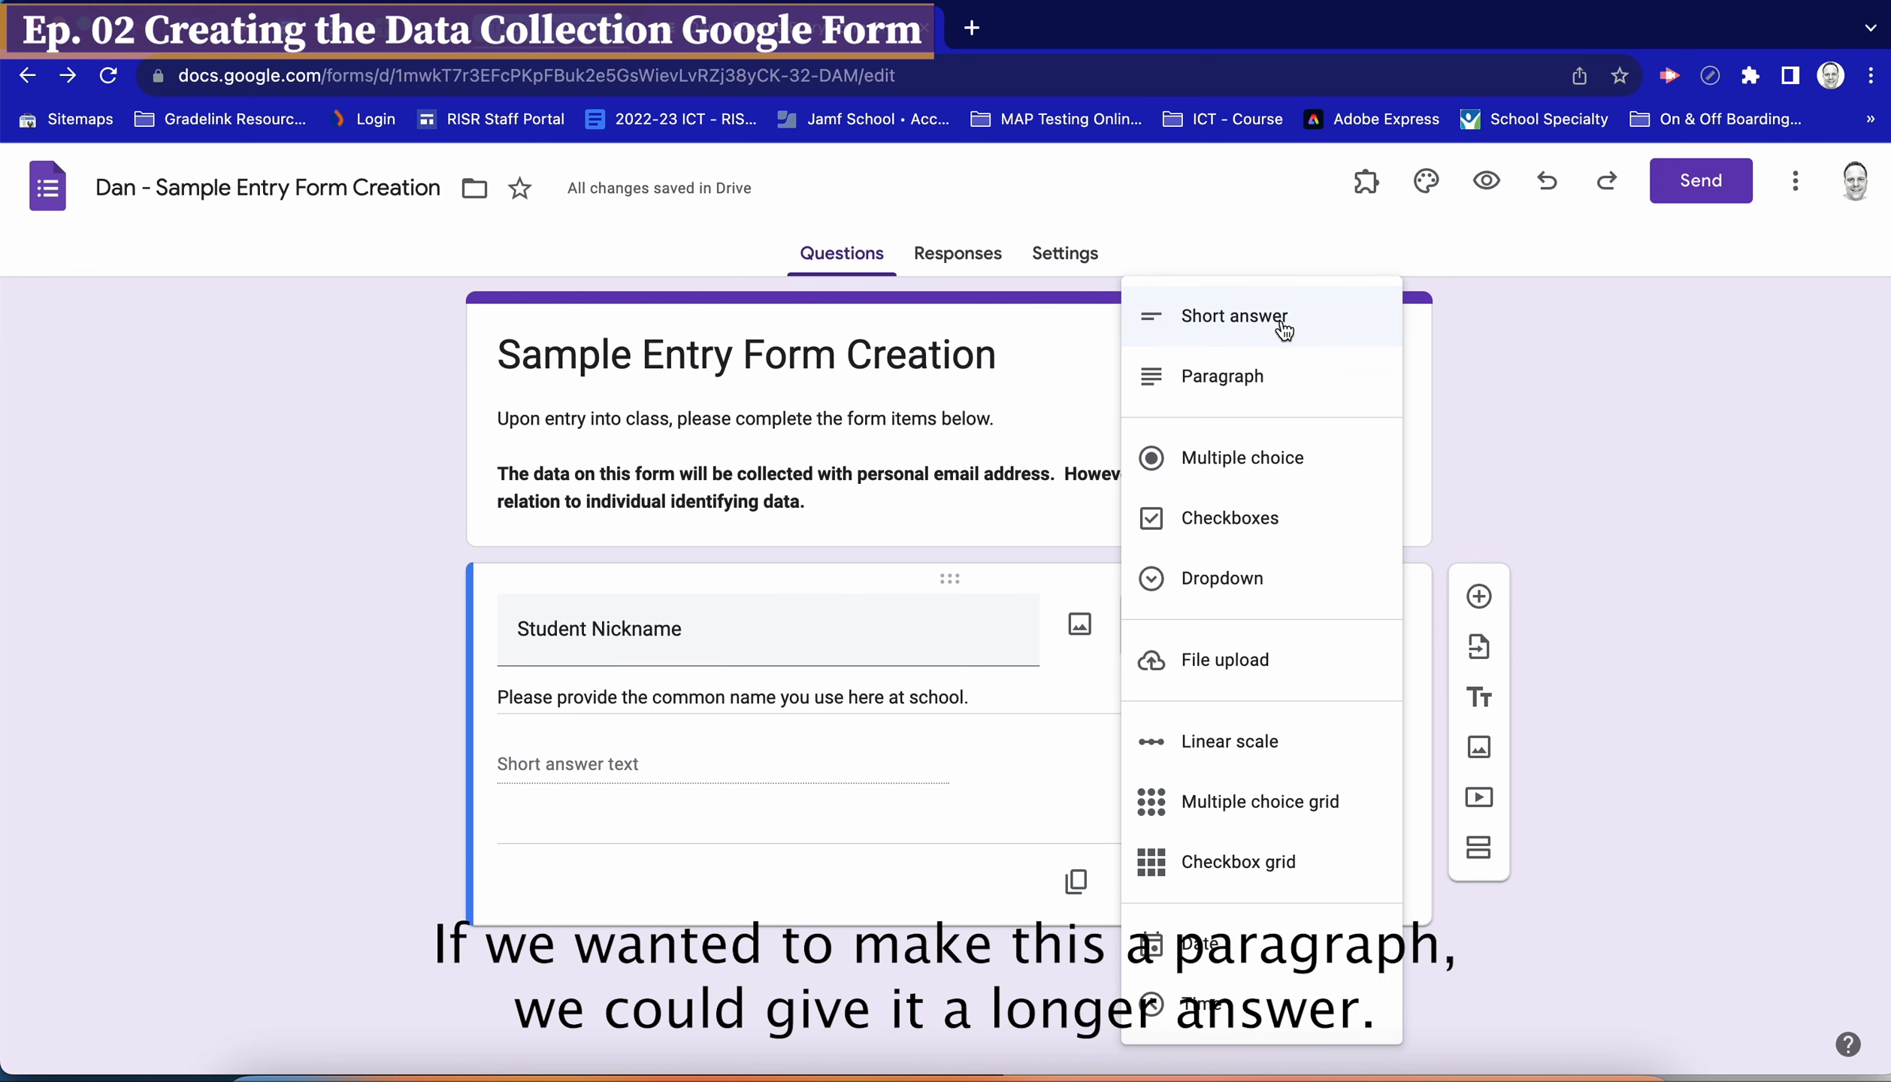
left_click(1282, 378)
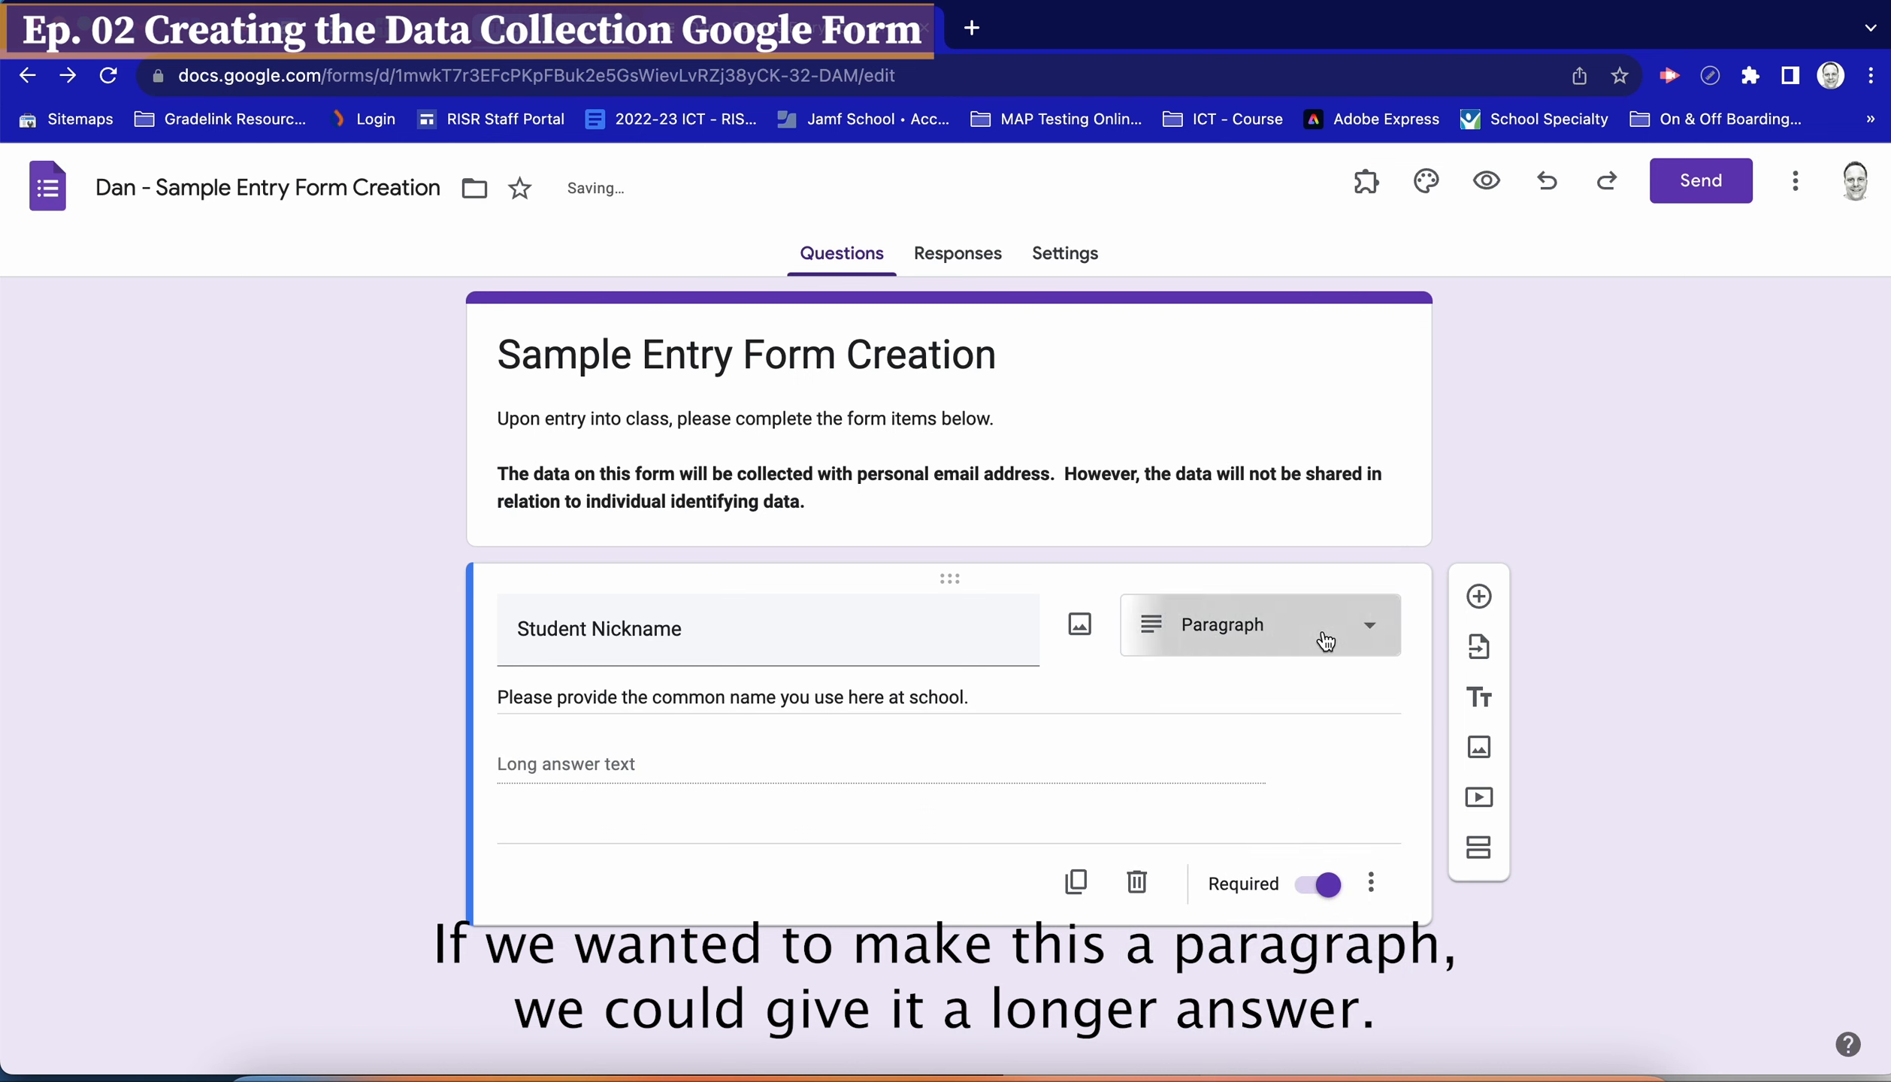
left_click(1326, 639)
left_click(1302, 331)
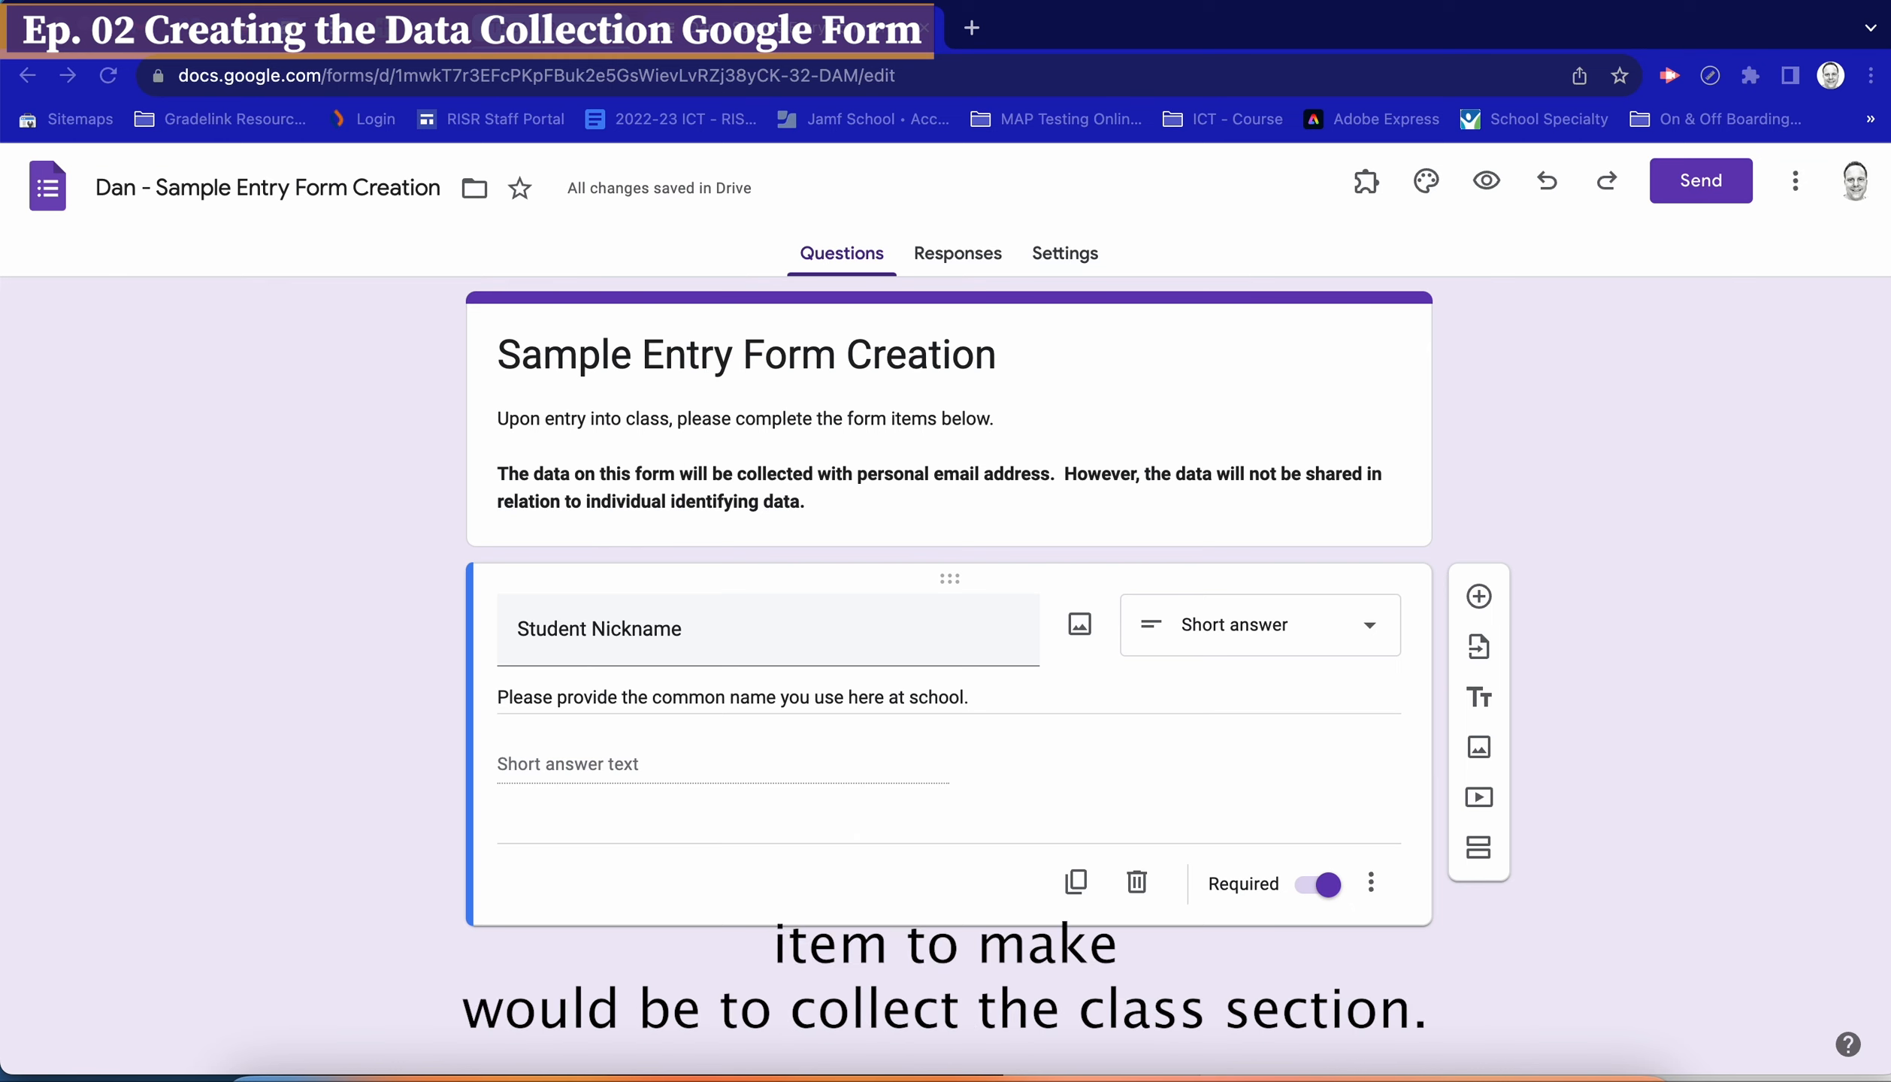
Add a new Dropdown question below Student Nickname and title it "Class Section"
left_click(1477, 597)
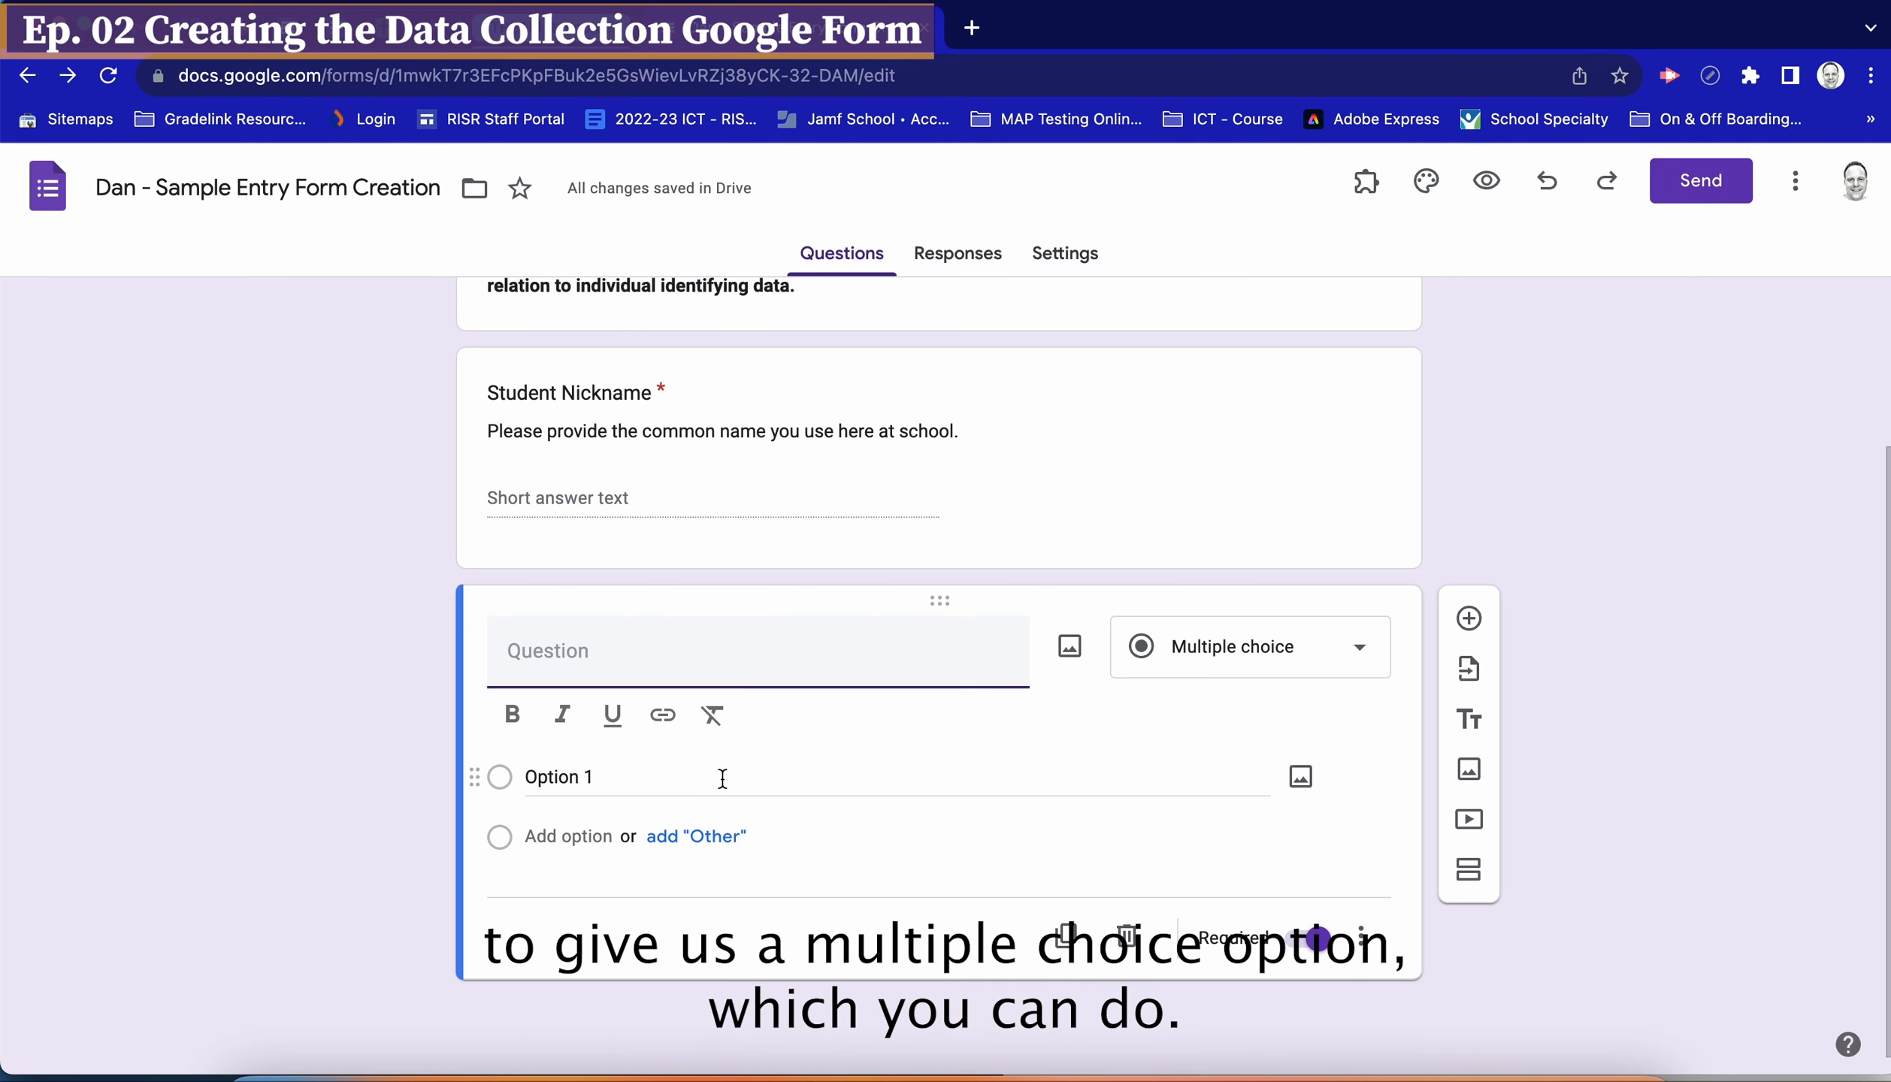
left_click(1227, 661)
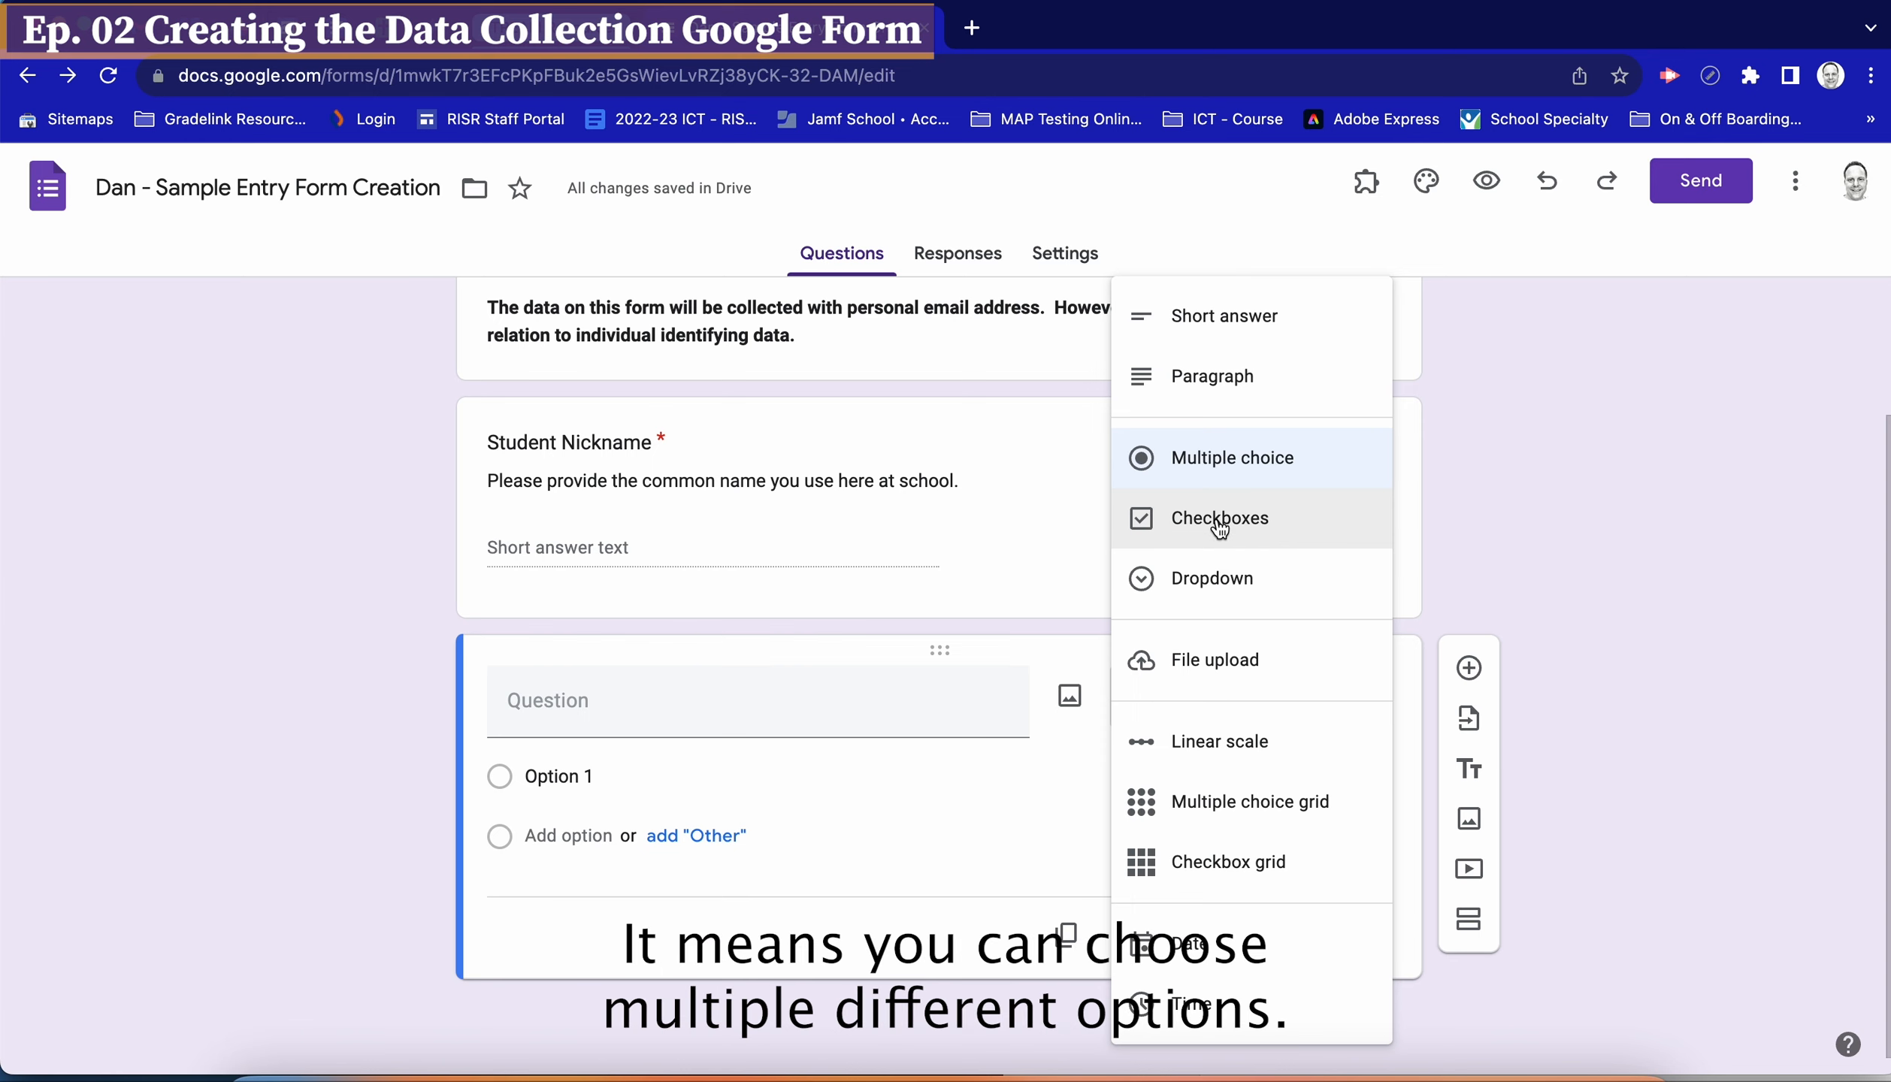
left_click(1200, 590)
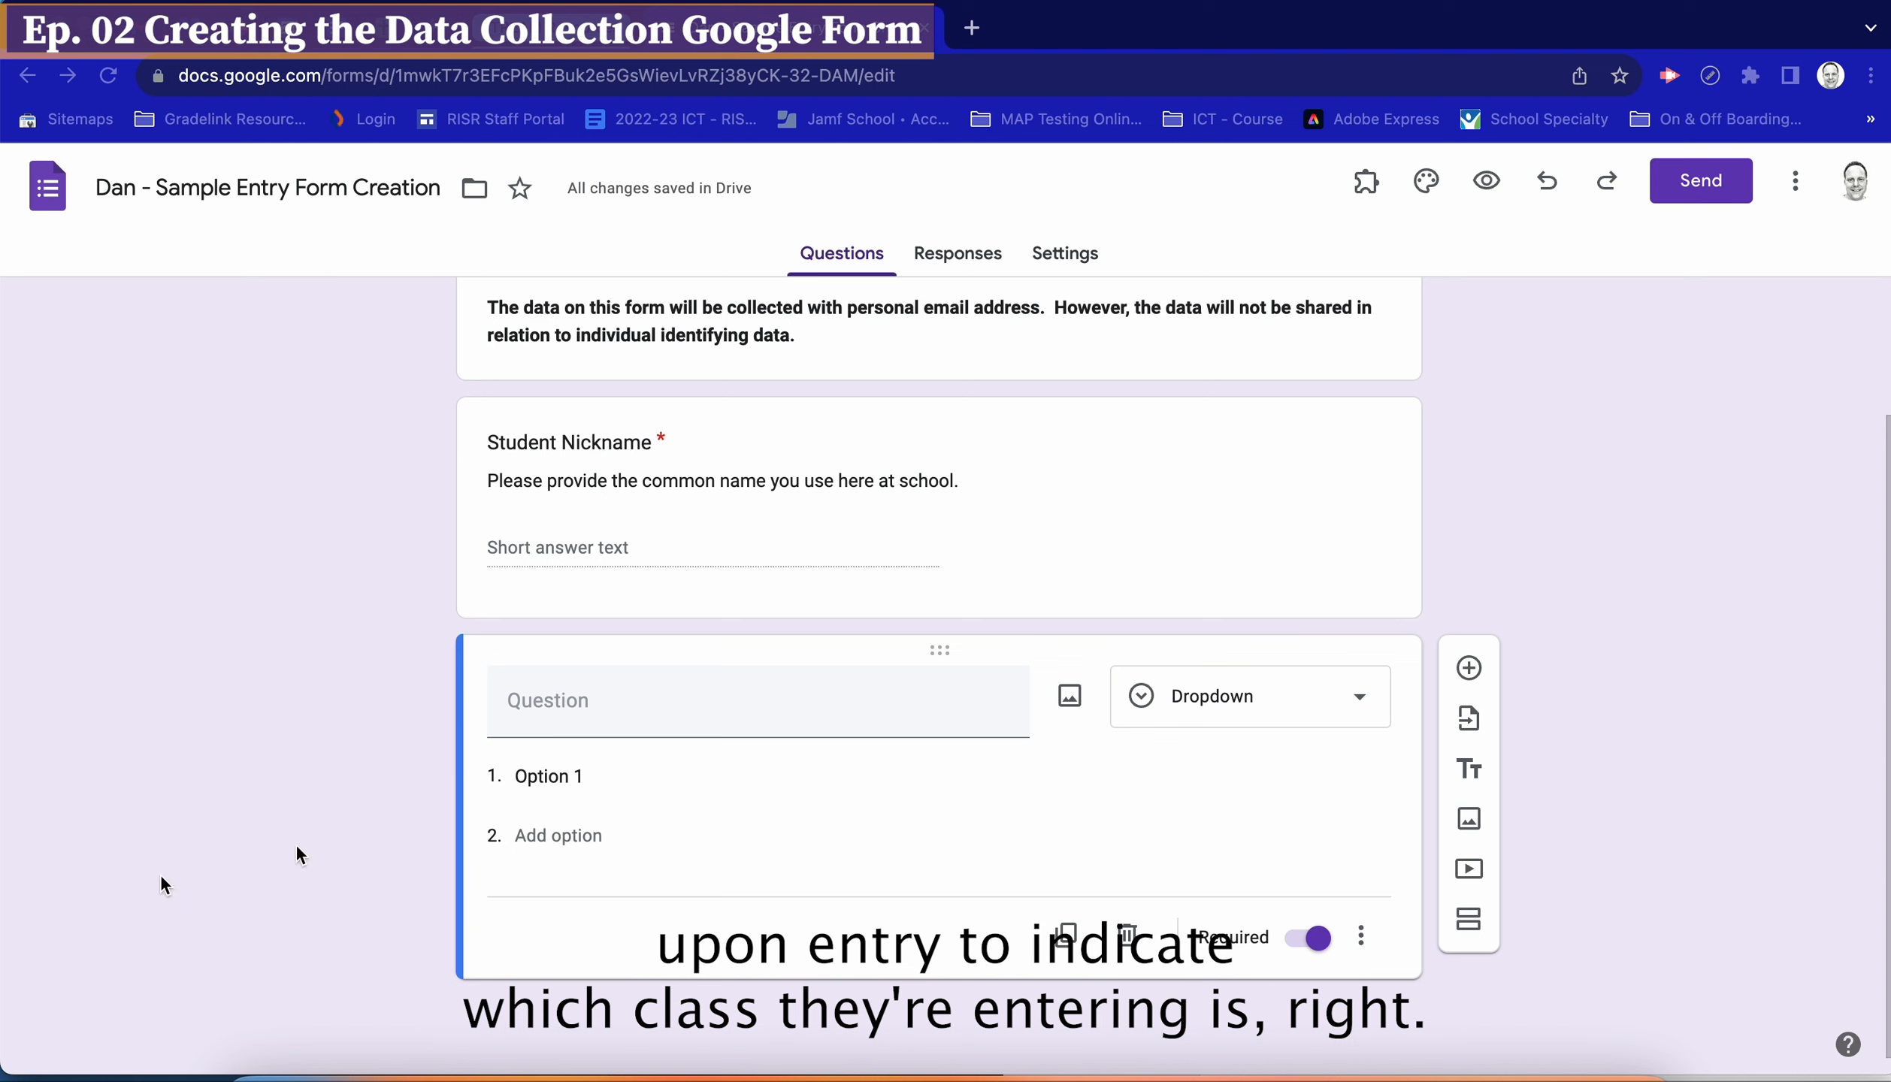
left_click(519, 700)
type("Class Section")
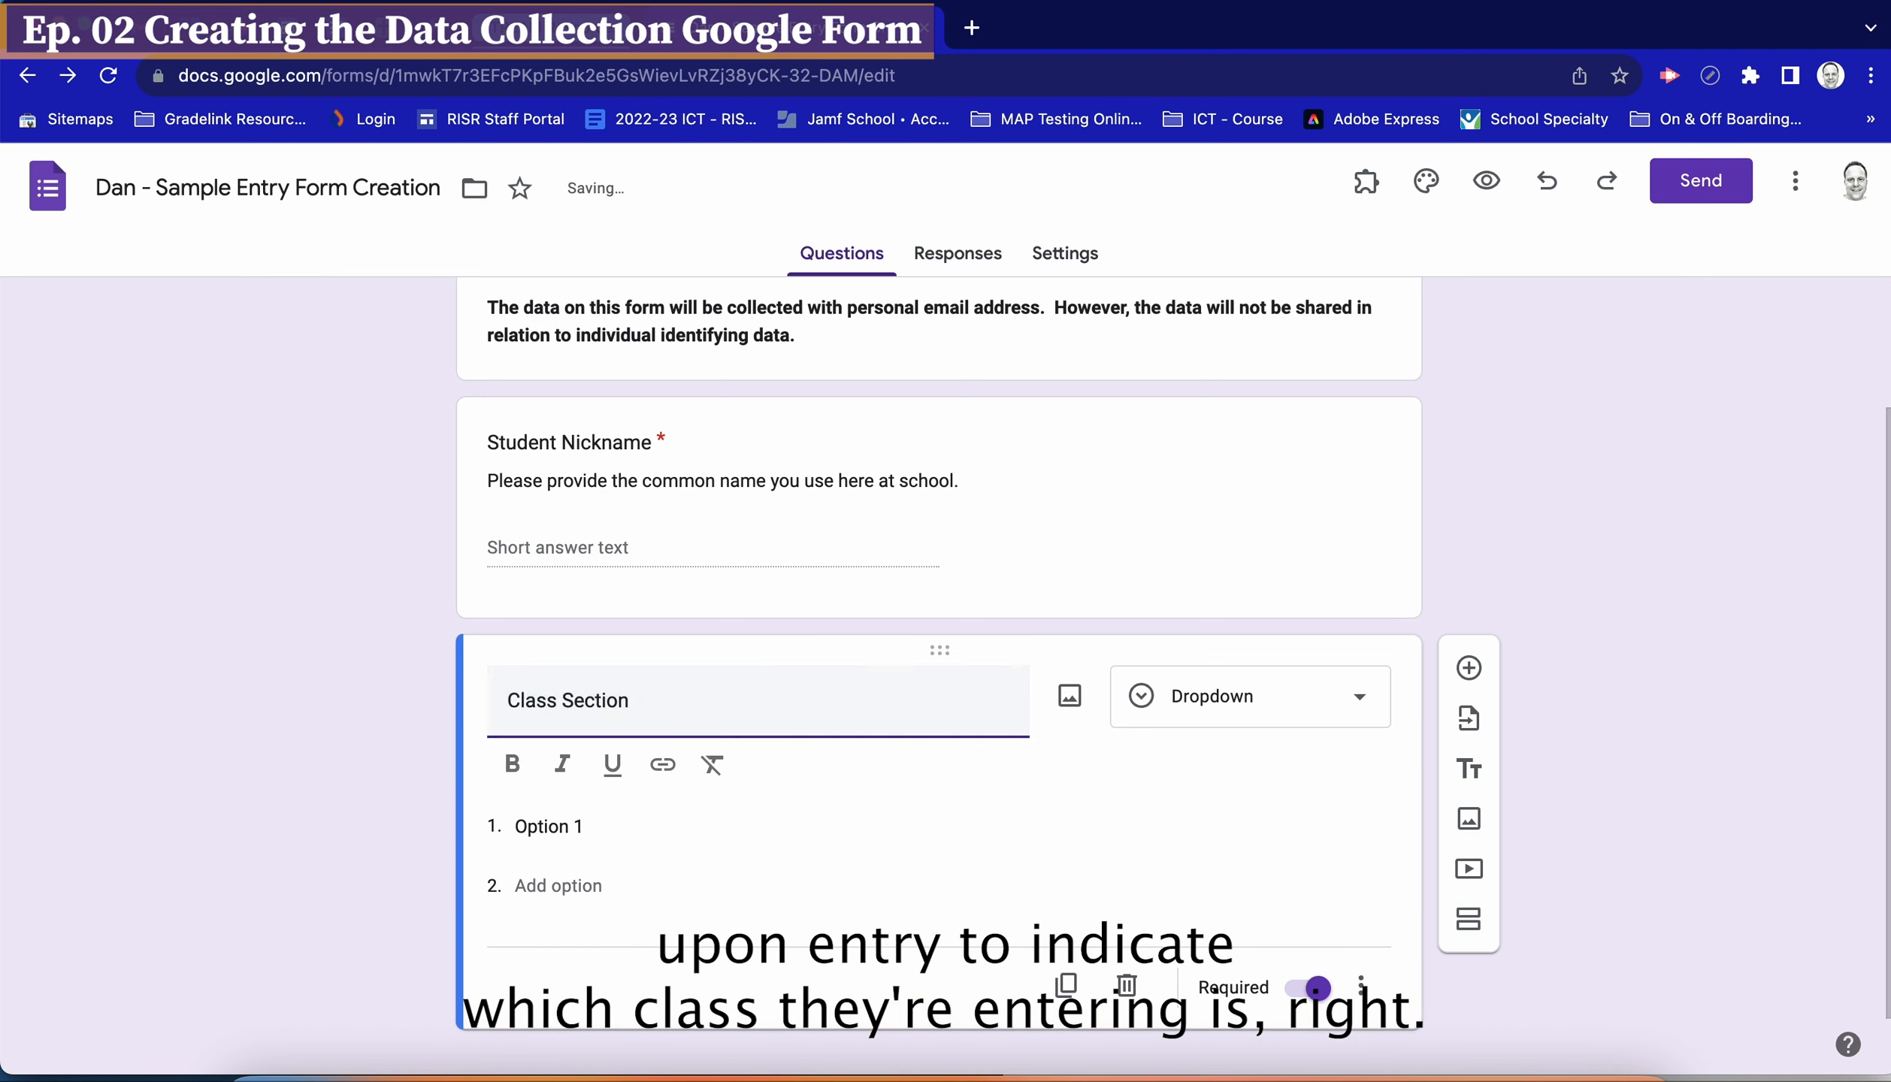
key("super+Tab")
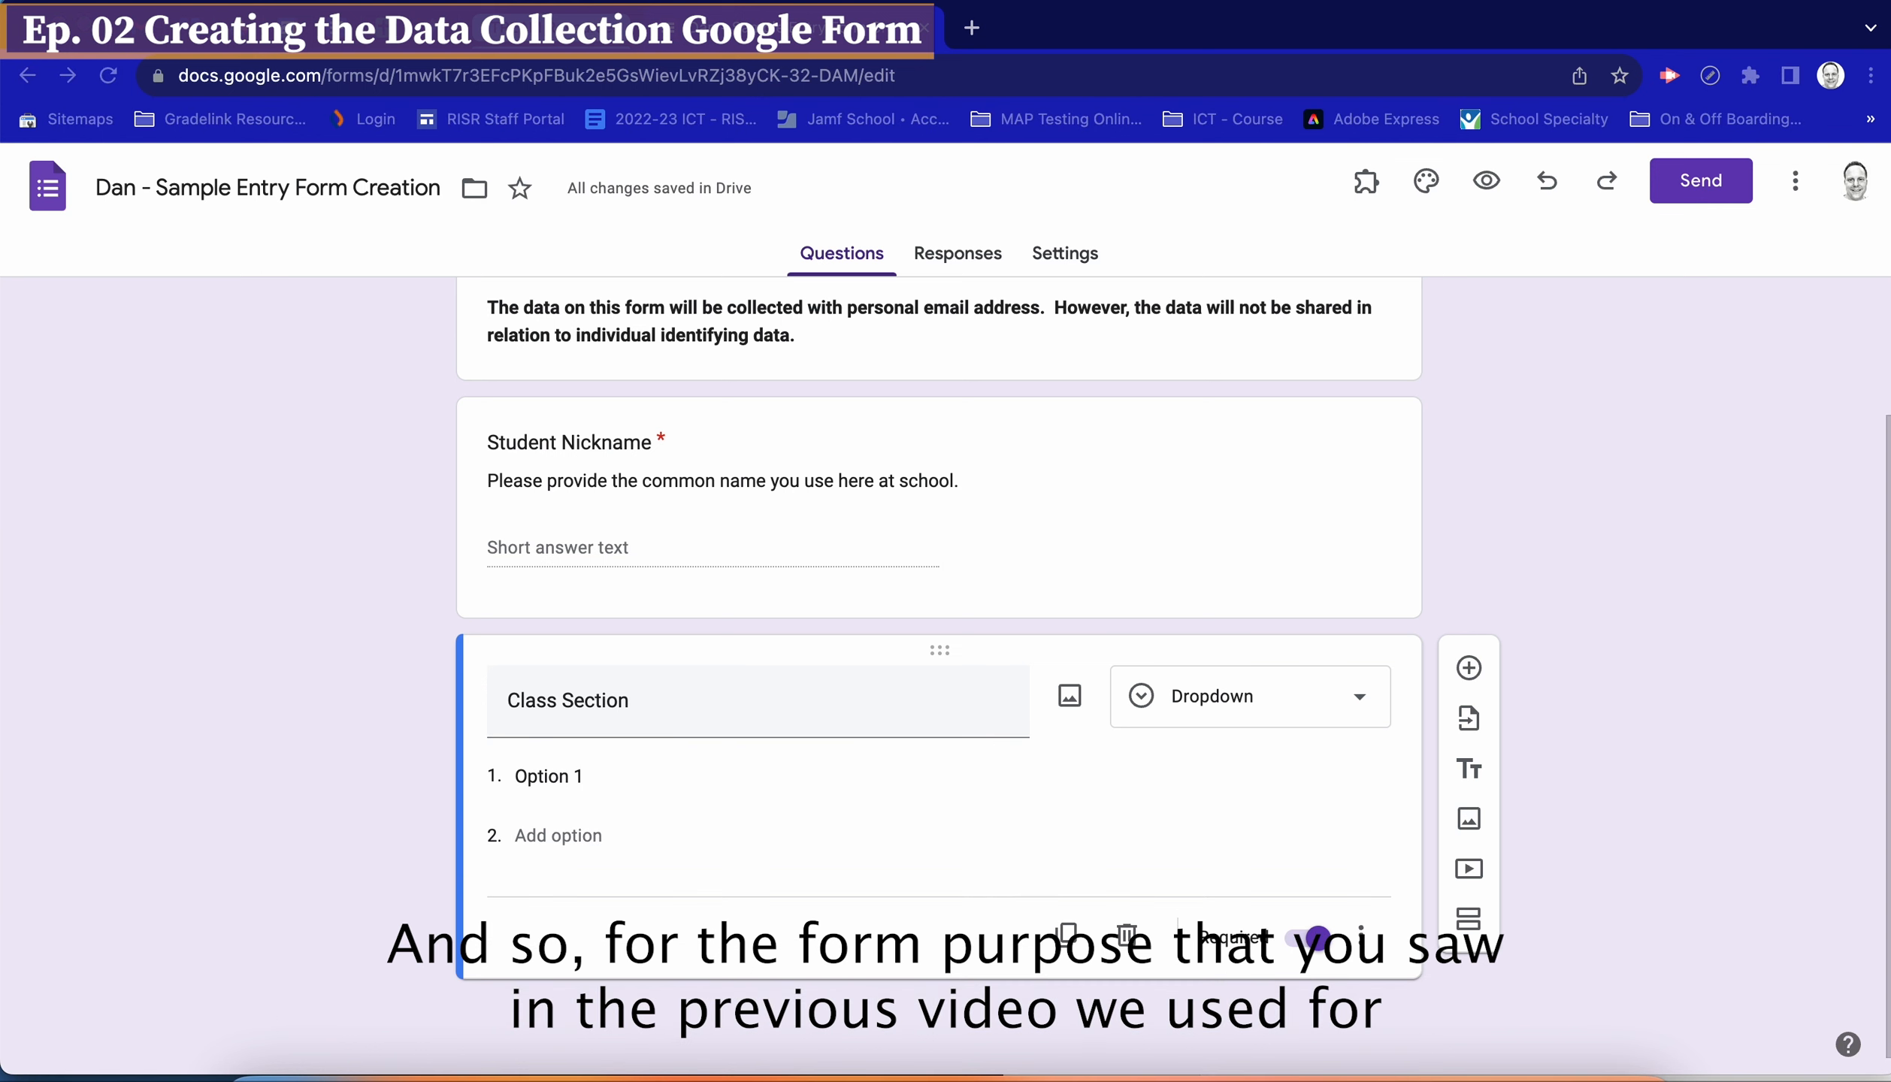
Fill the Class Section dropdown with the options Grade 10, Grade 09, Grade 08, Grade 07 and Grade 06
left_click(523, 776)
type("Grade 10 Grade 09 Grade 08 Grade 07 Grade 06")
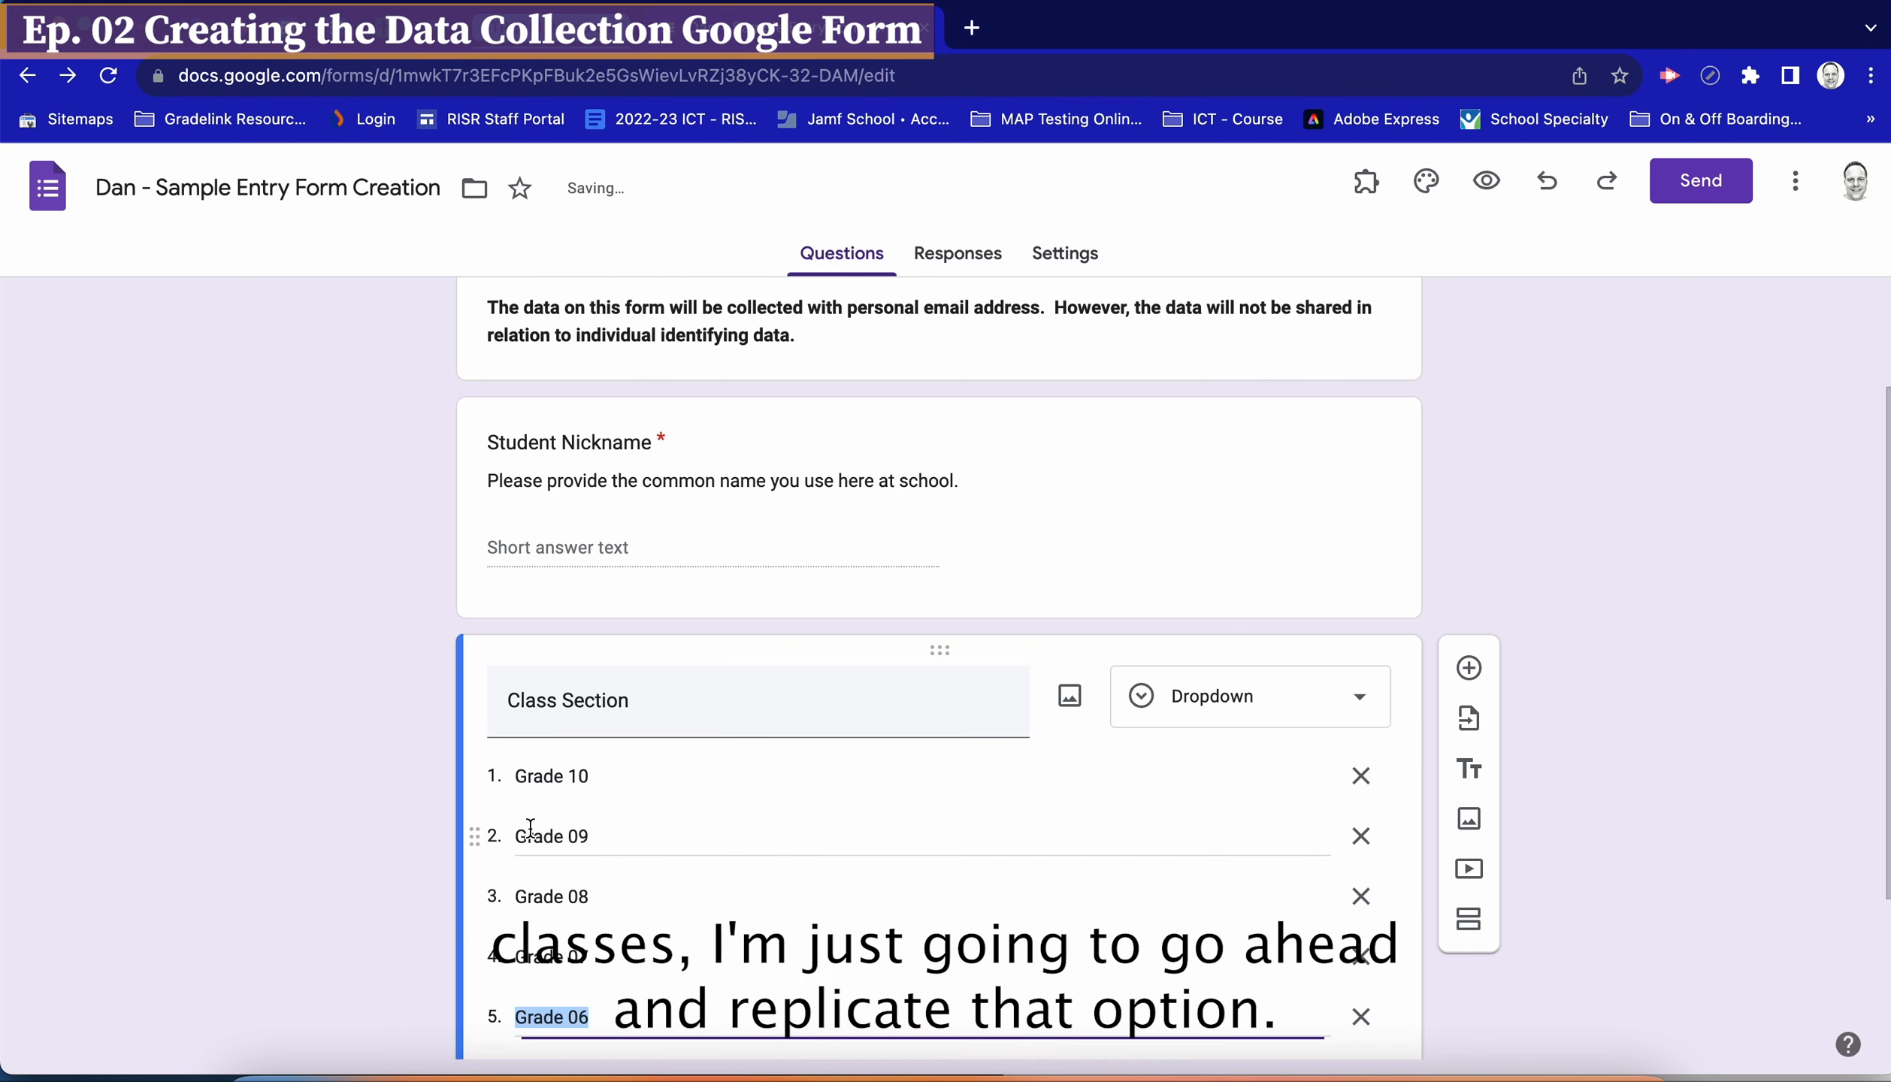
left_click(397, 834)
scroll(397, 834, "down", 3)
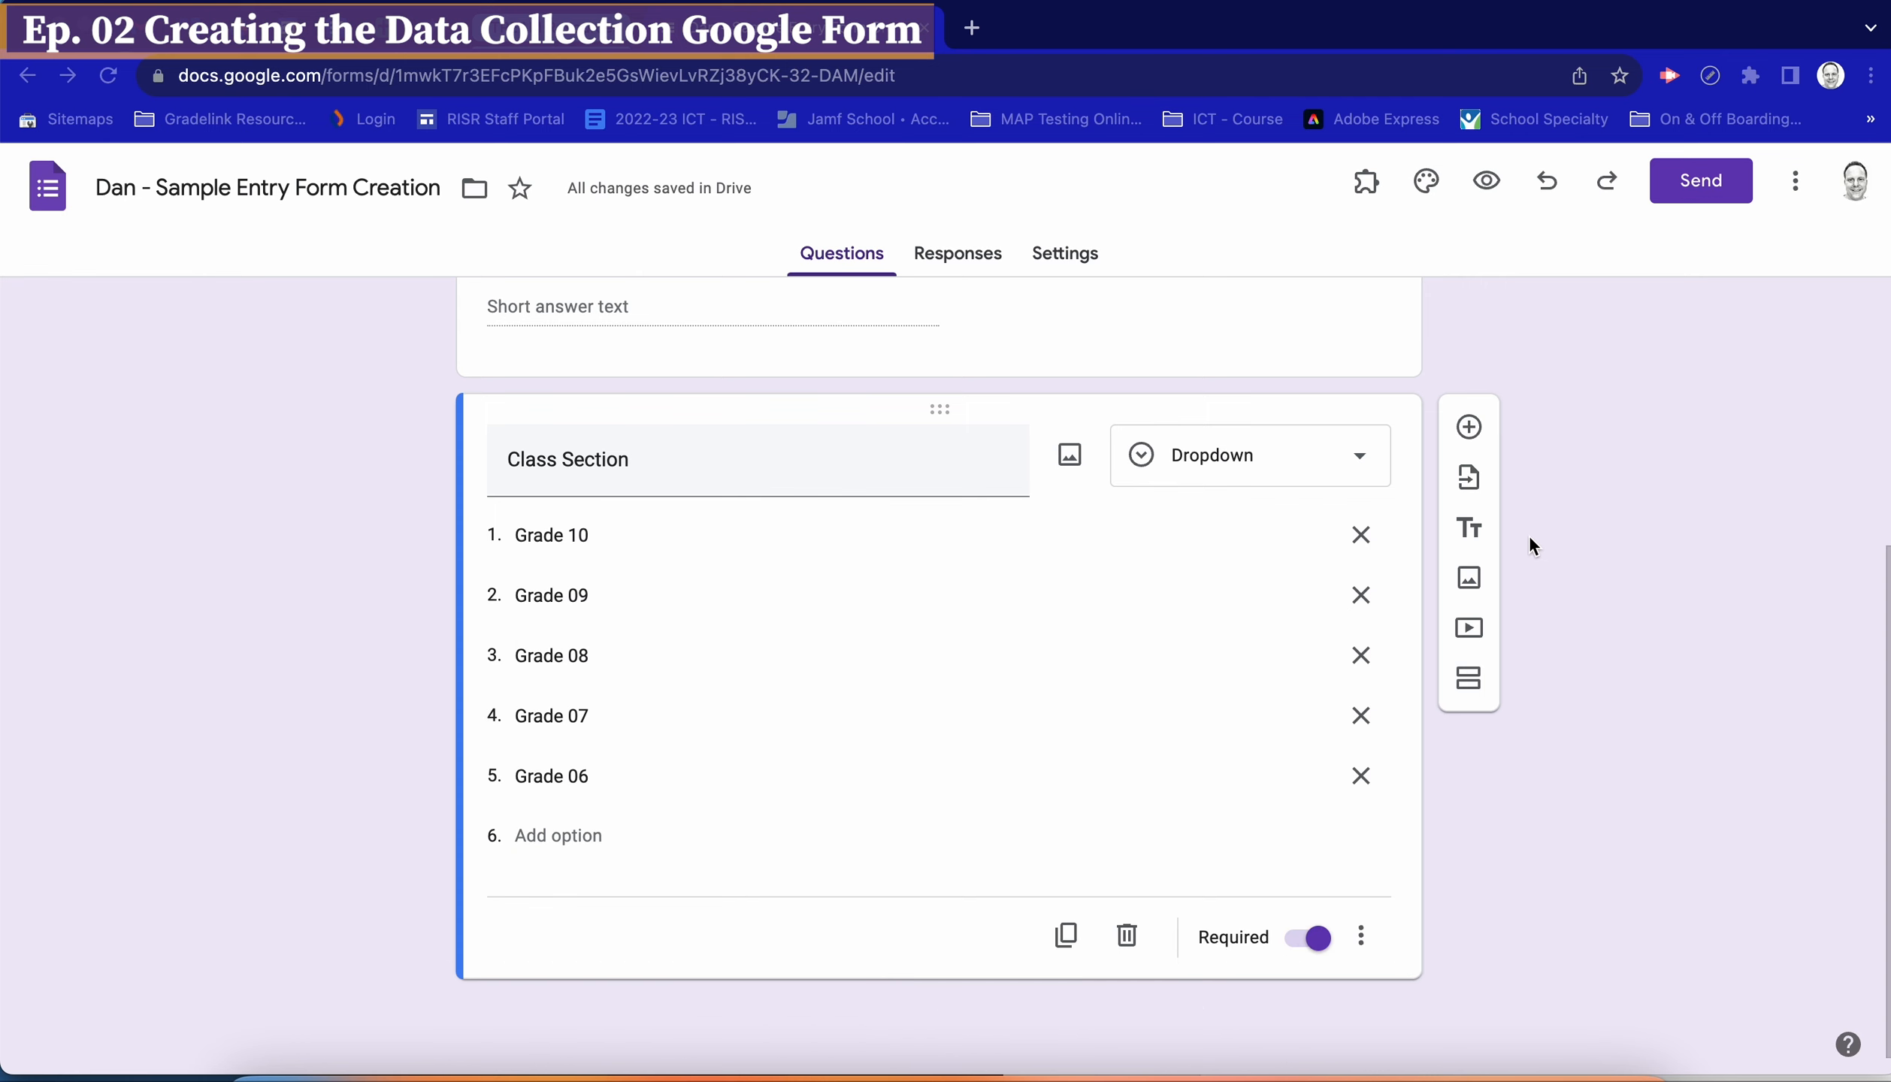
Insert the "Belonging v...Visual Scale" PNG image from the Desktop folder below the Class Section question
left_click(1470, 579)
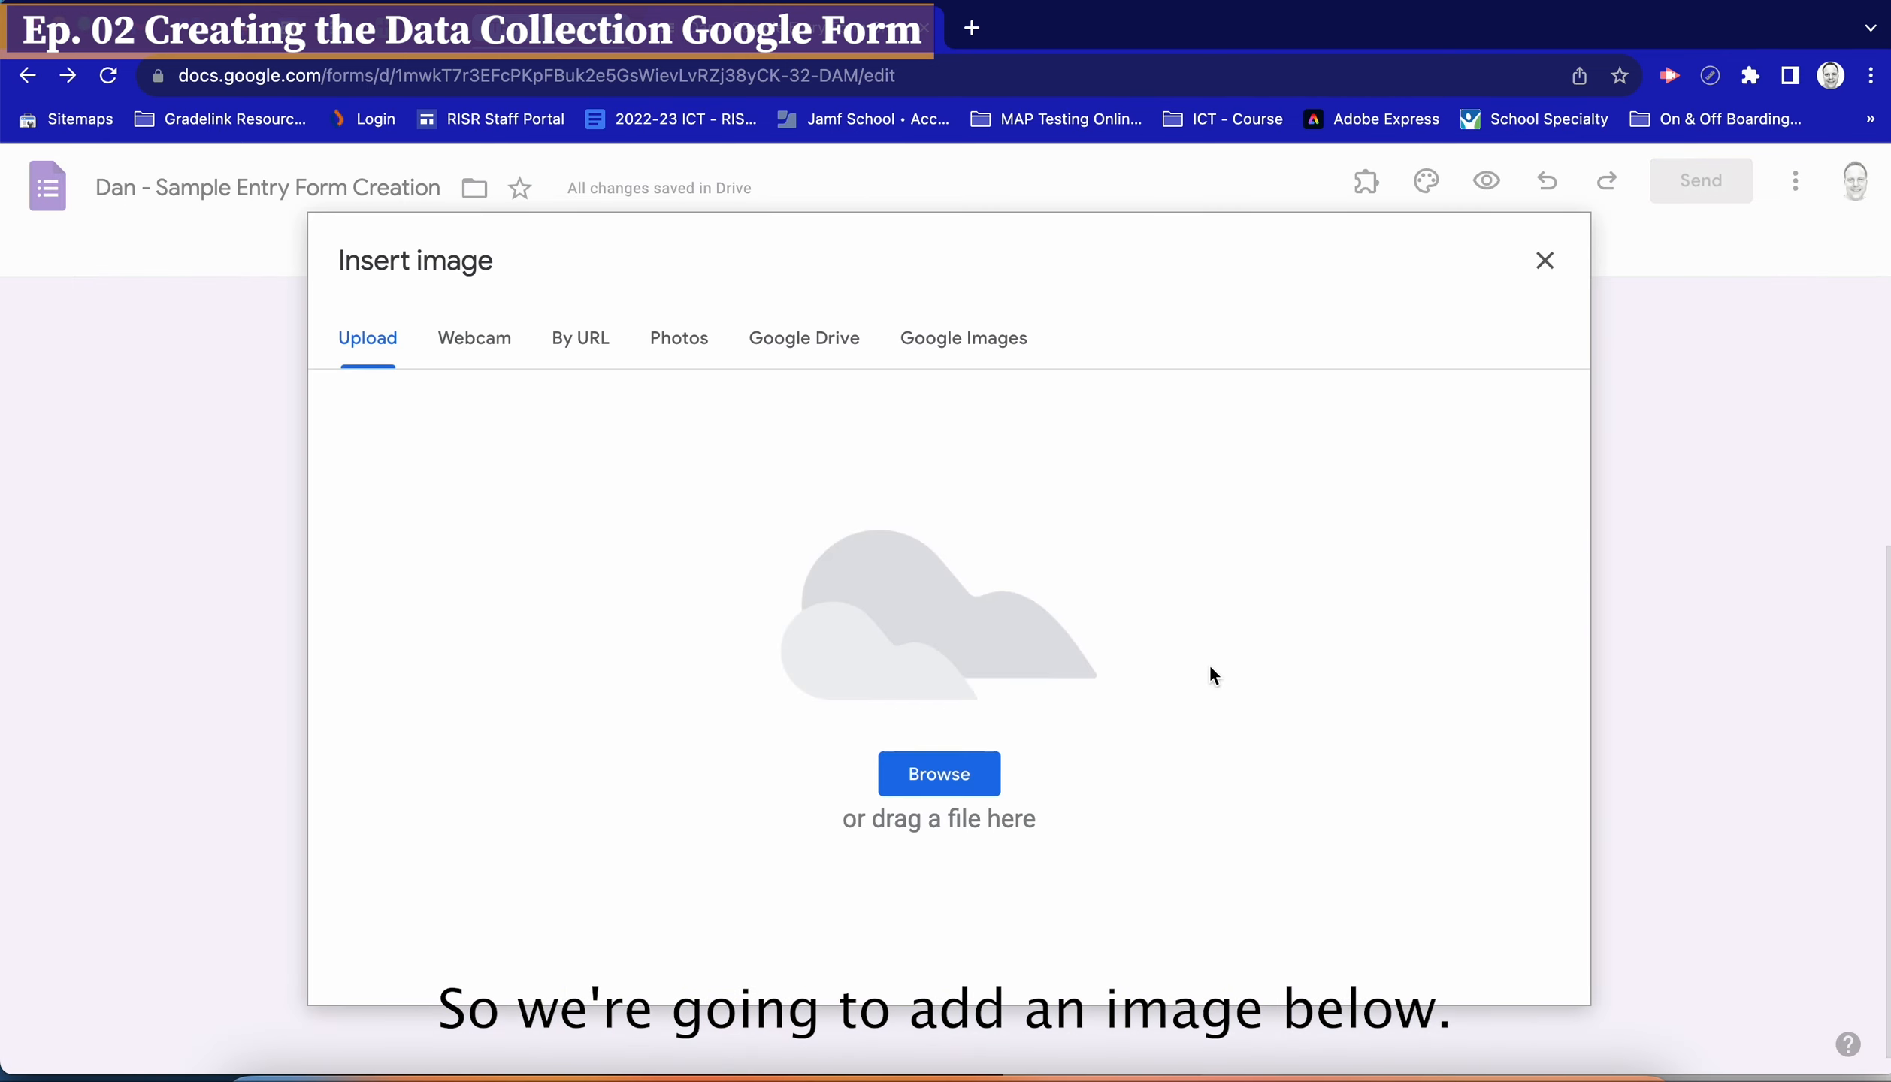
left_click(937, 780)
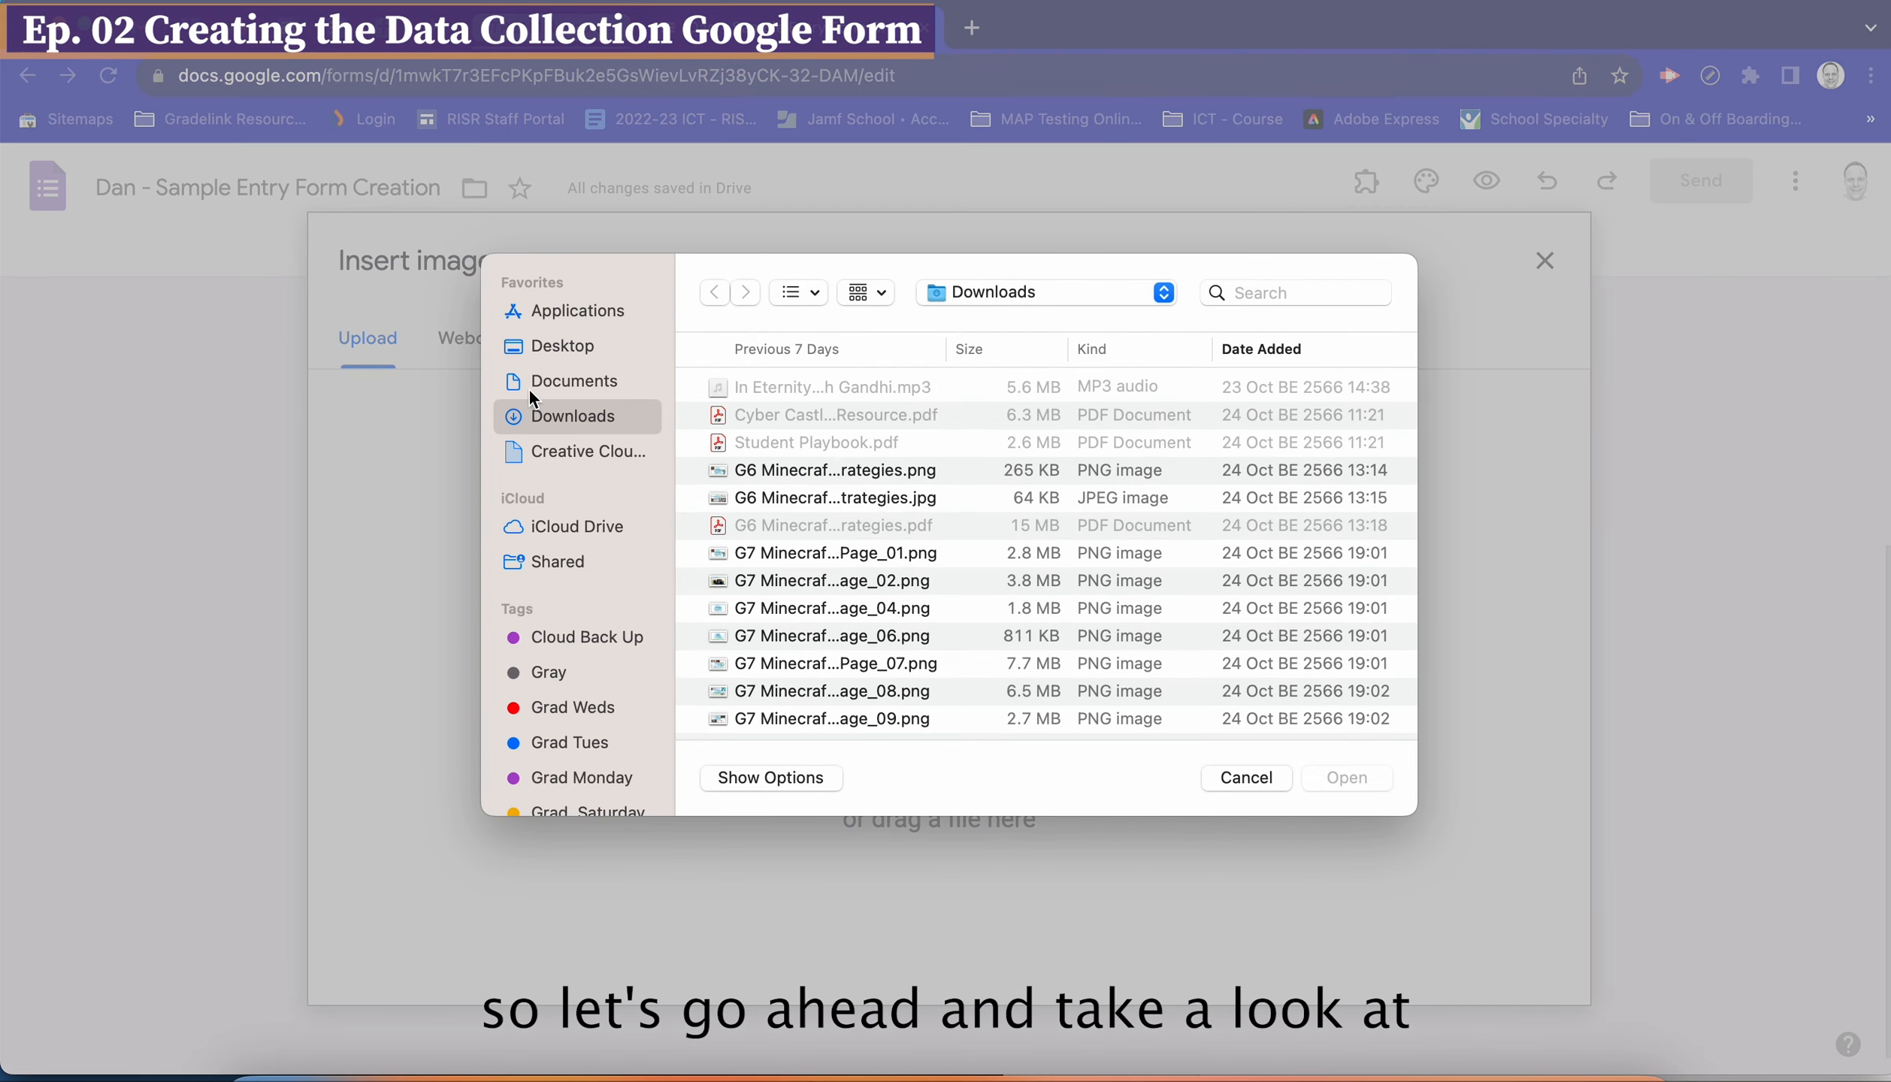
left_click(564, 347)
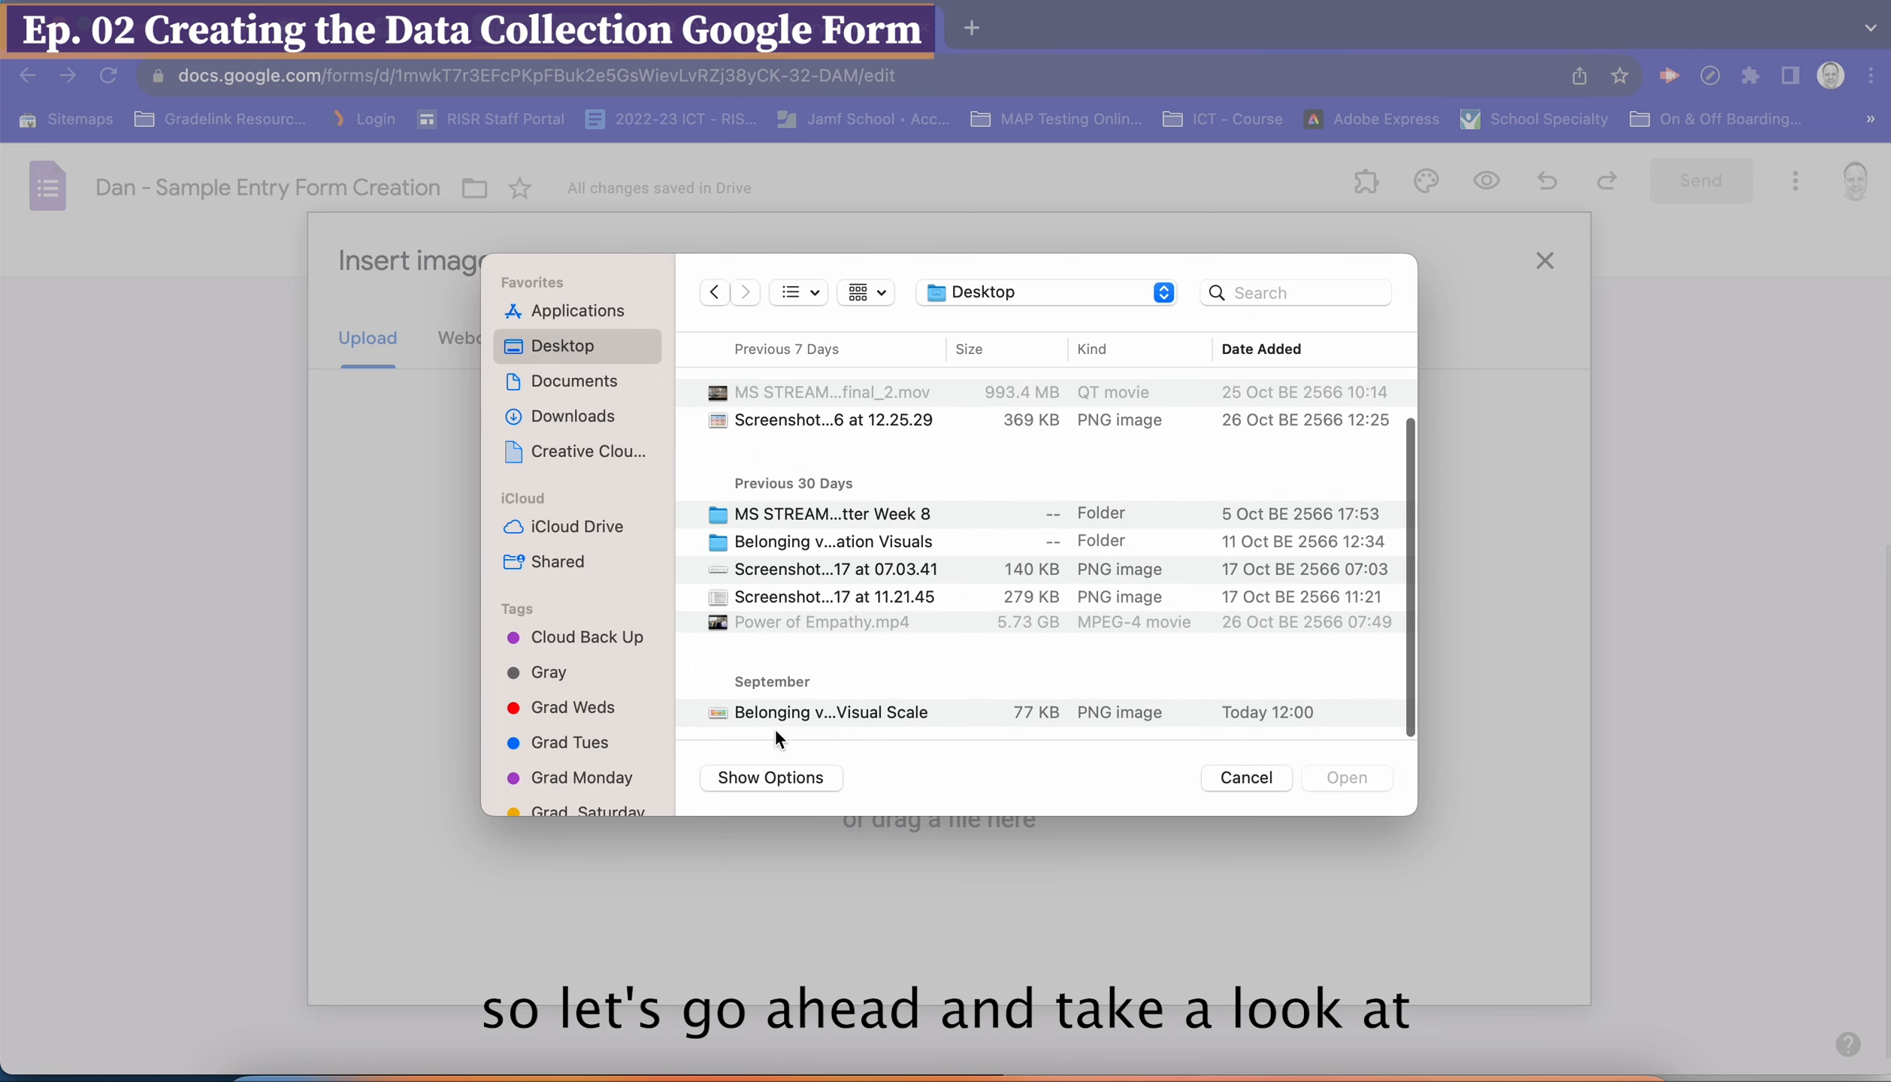
left_click(774, 714)
left_click(1346, 782)
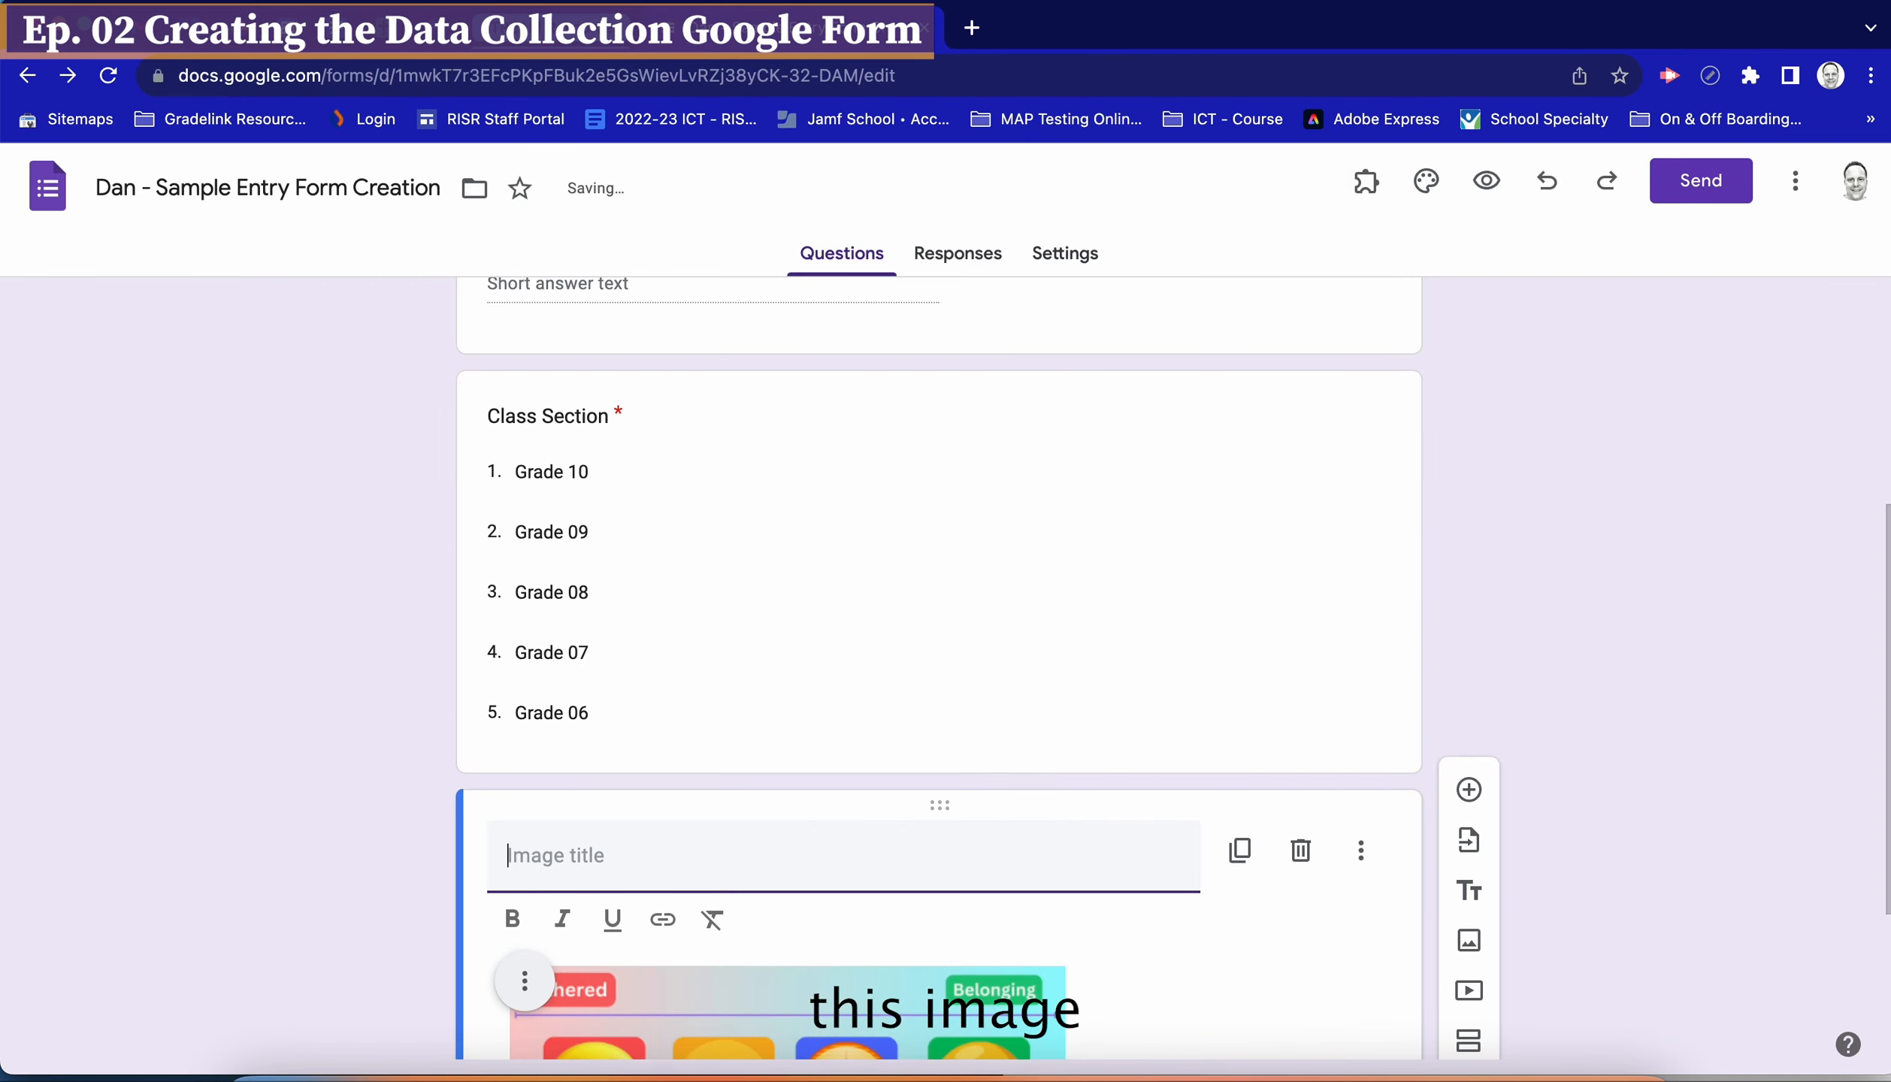
scroll(237, 846, "down", 4)
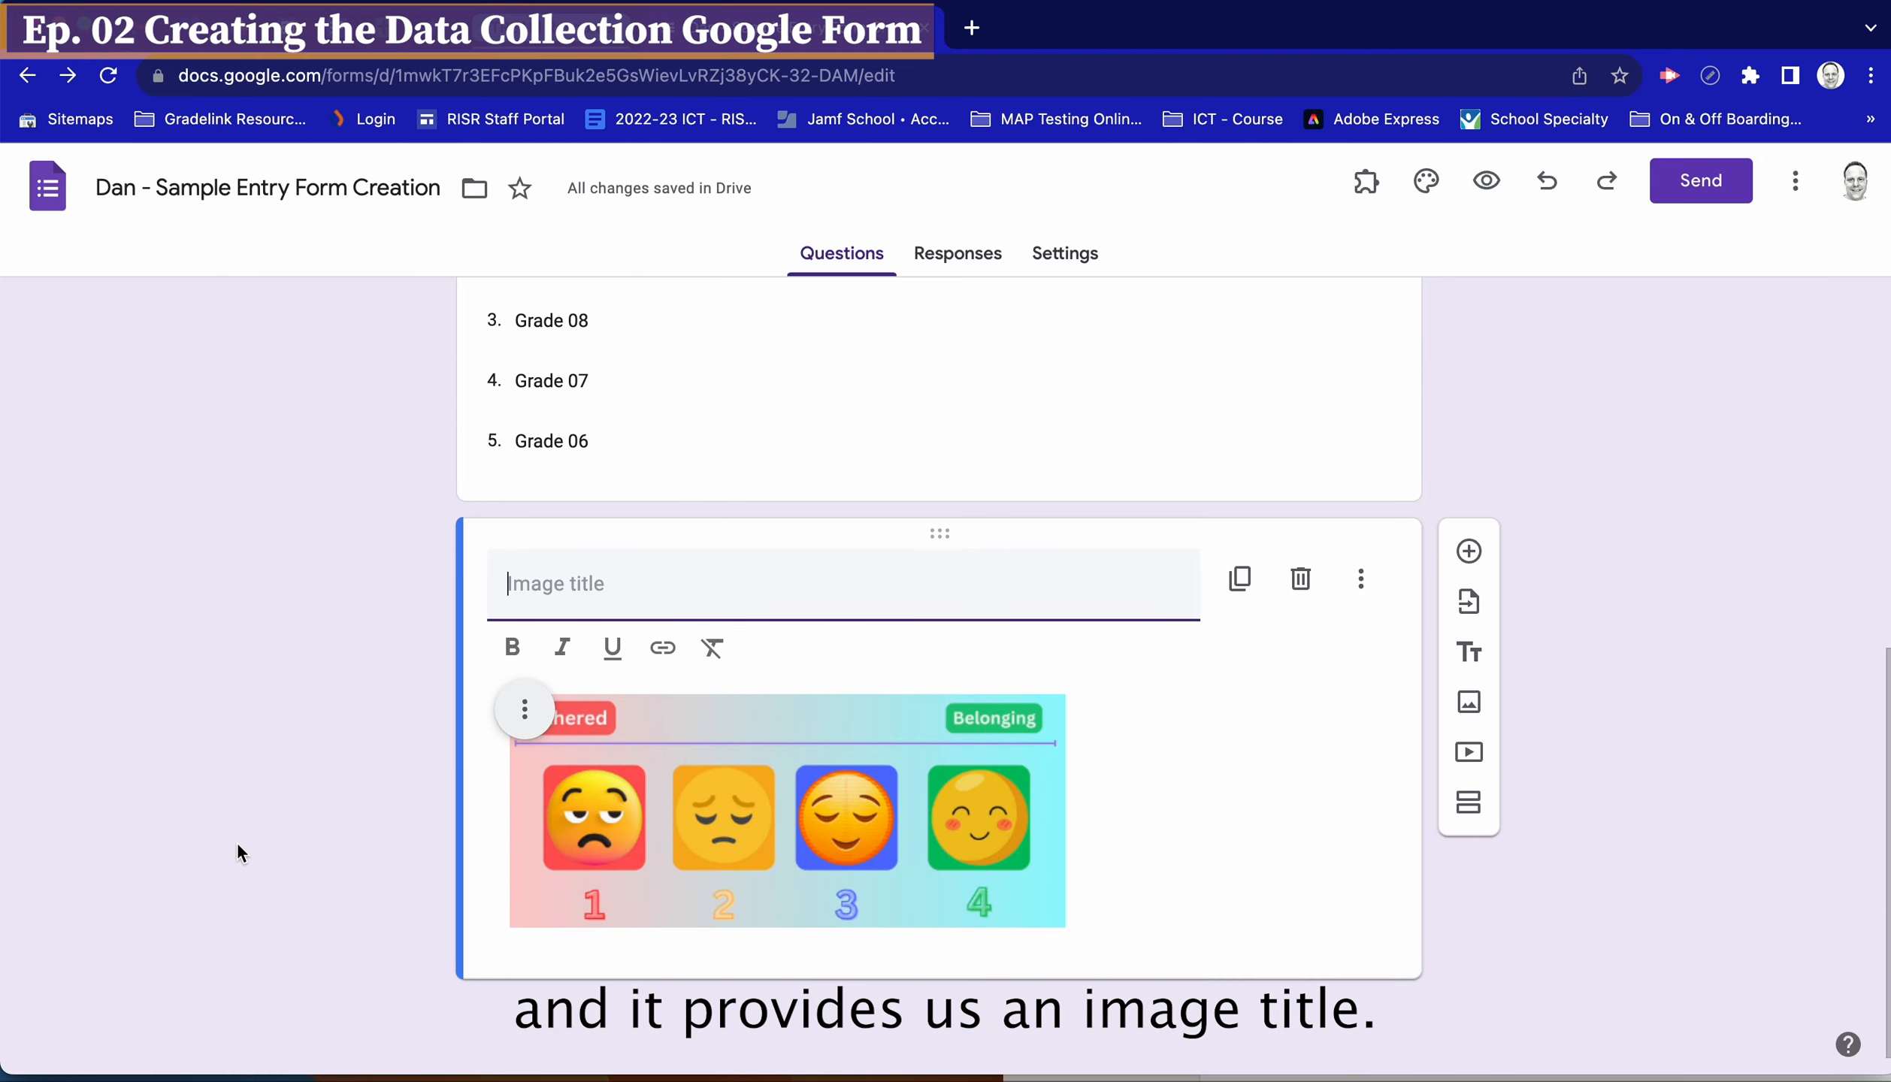
Center-align the inserted scale image and title it "Belonging vs Othering Scale"
left_click(524, 708)
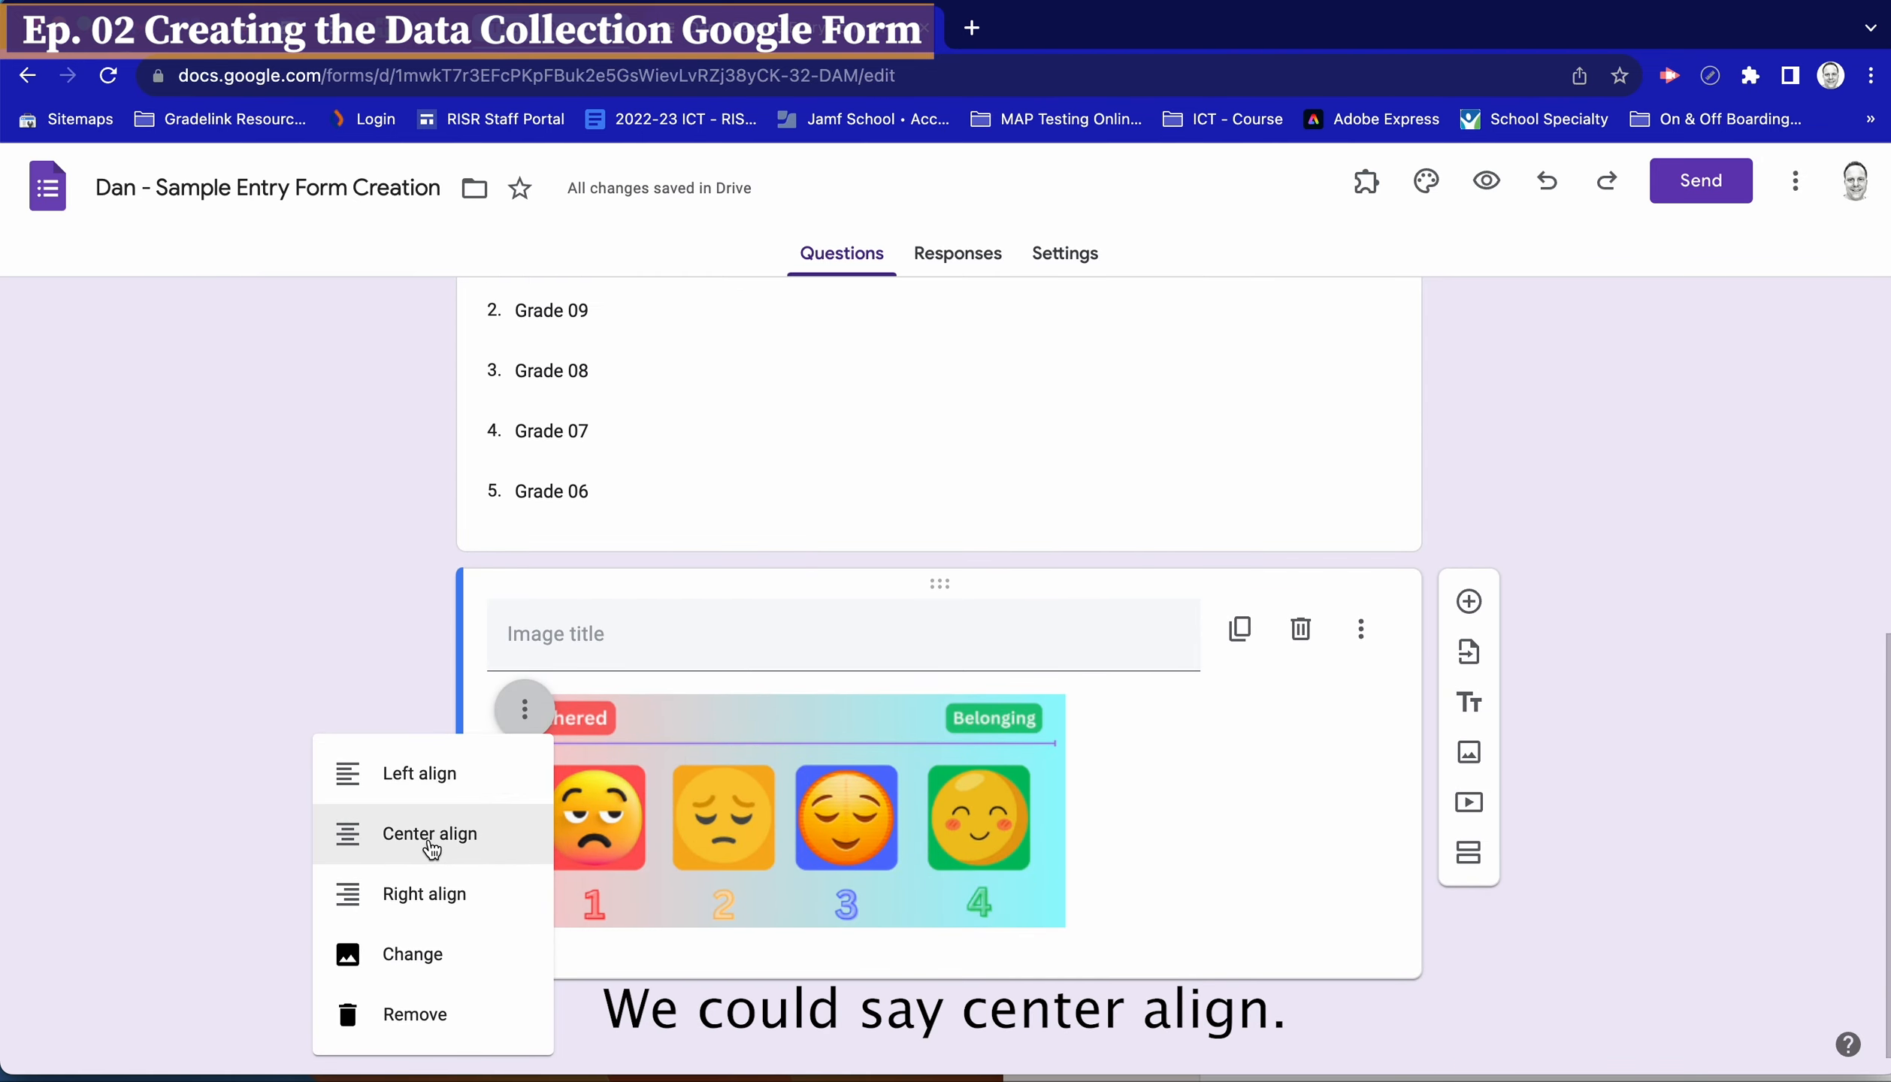
left_click(429, 836)
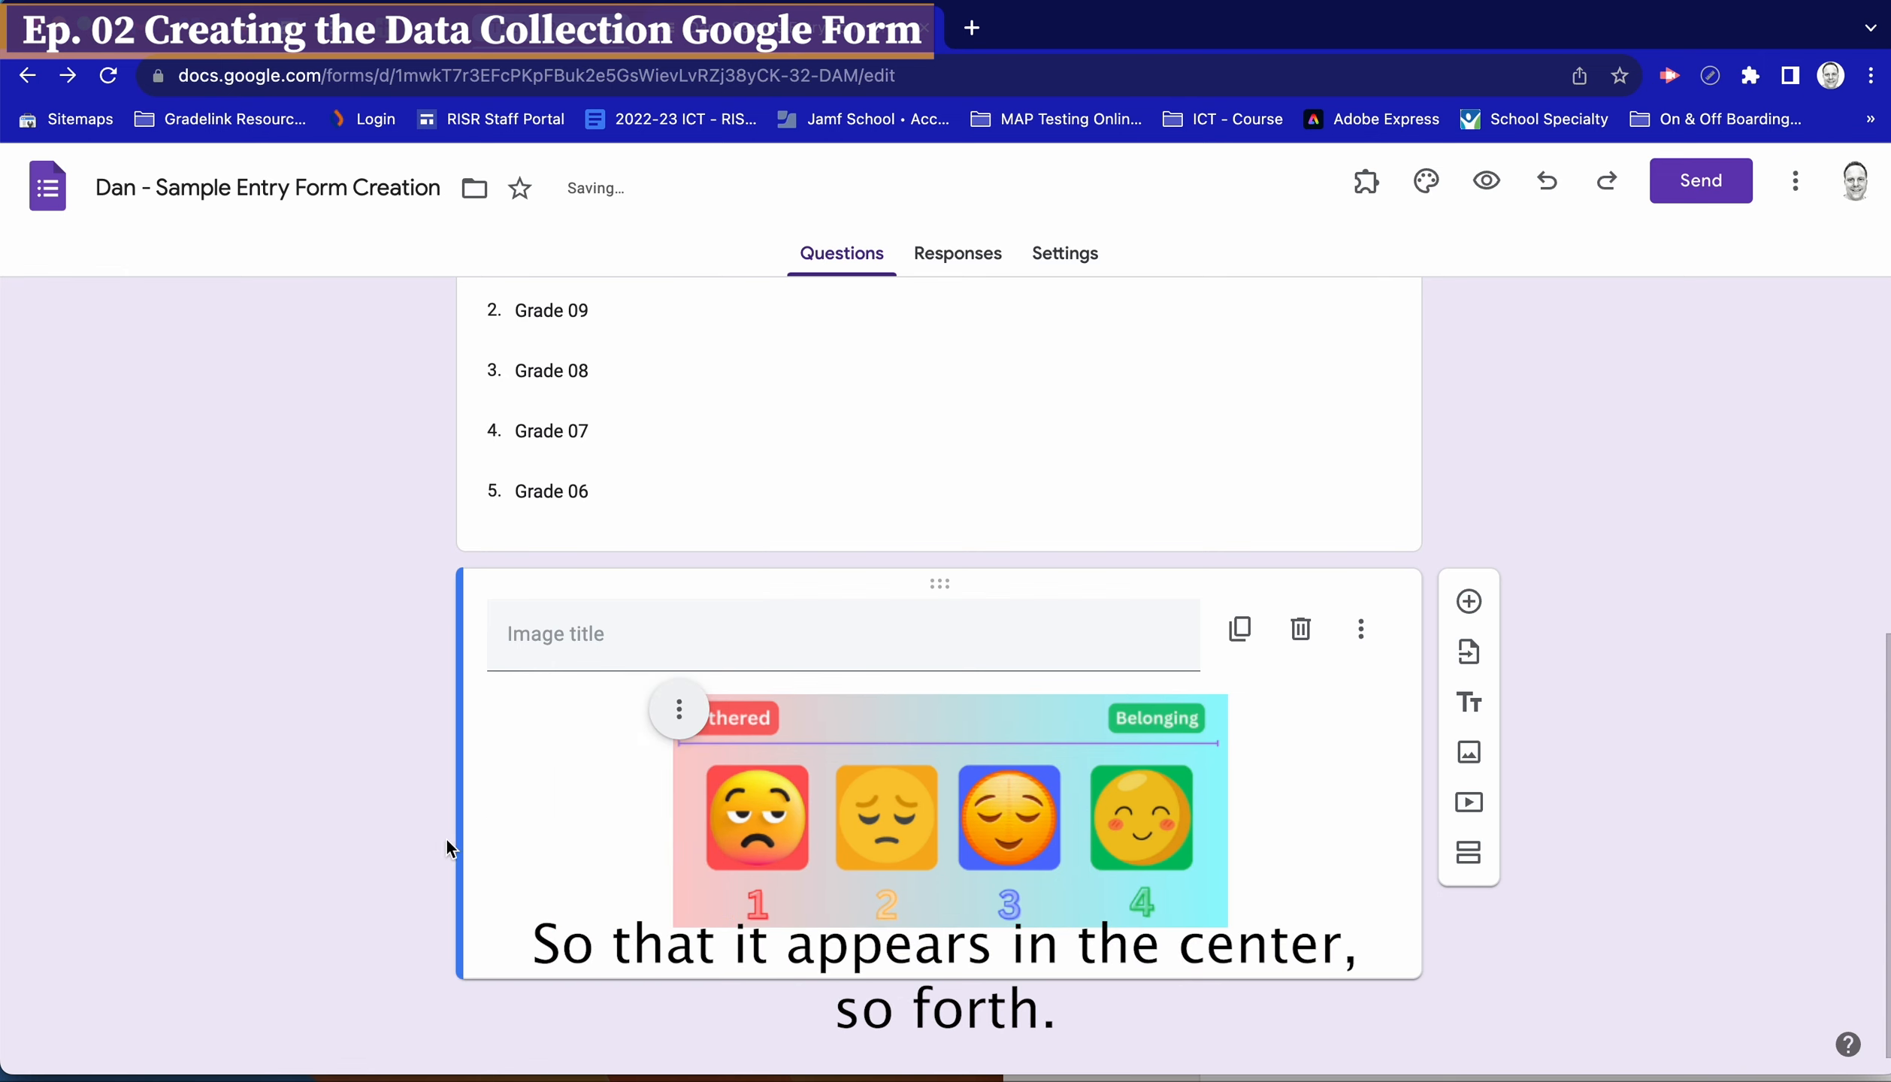
left_click(591, 645)
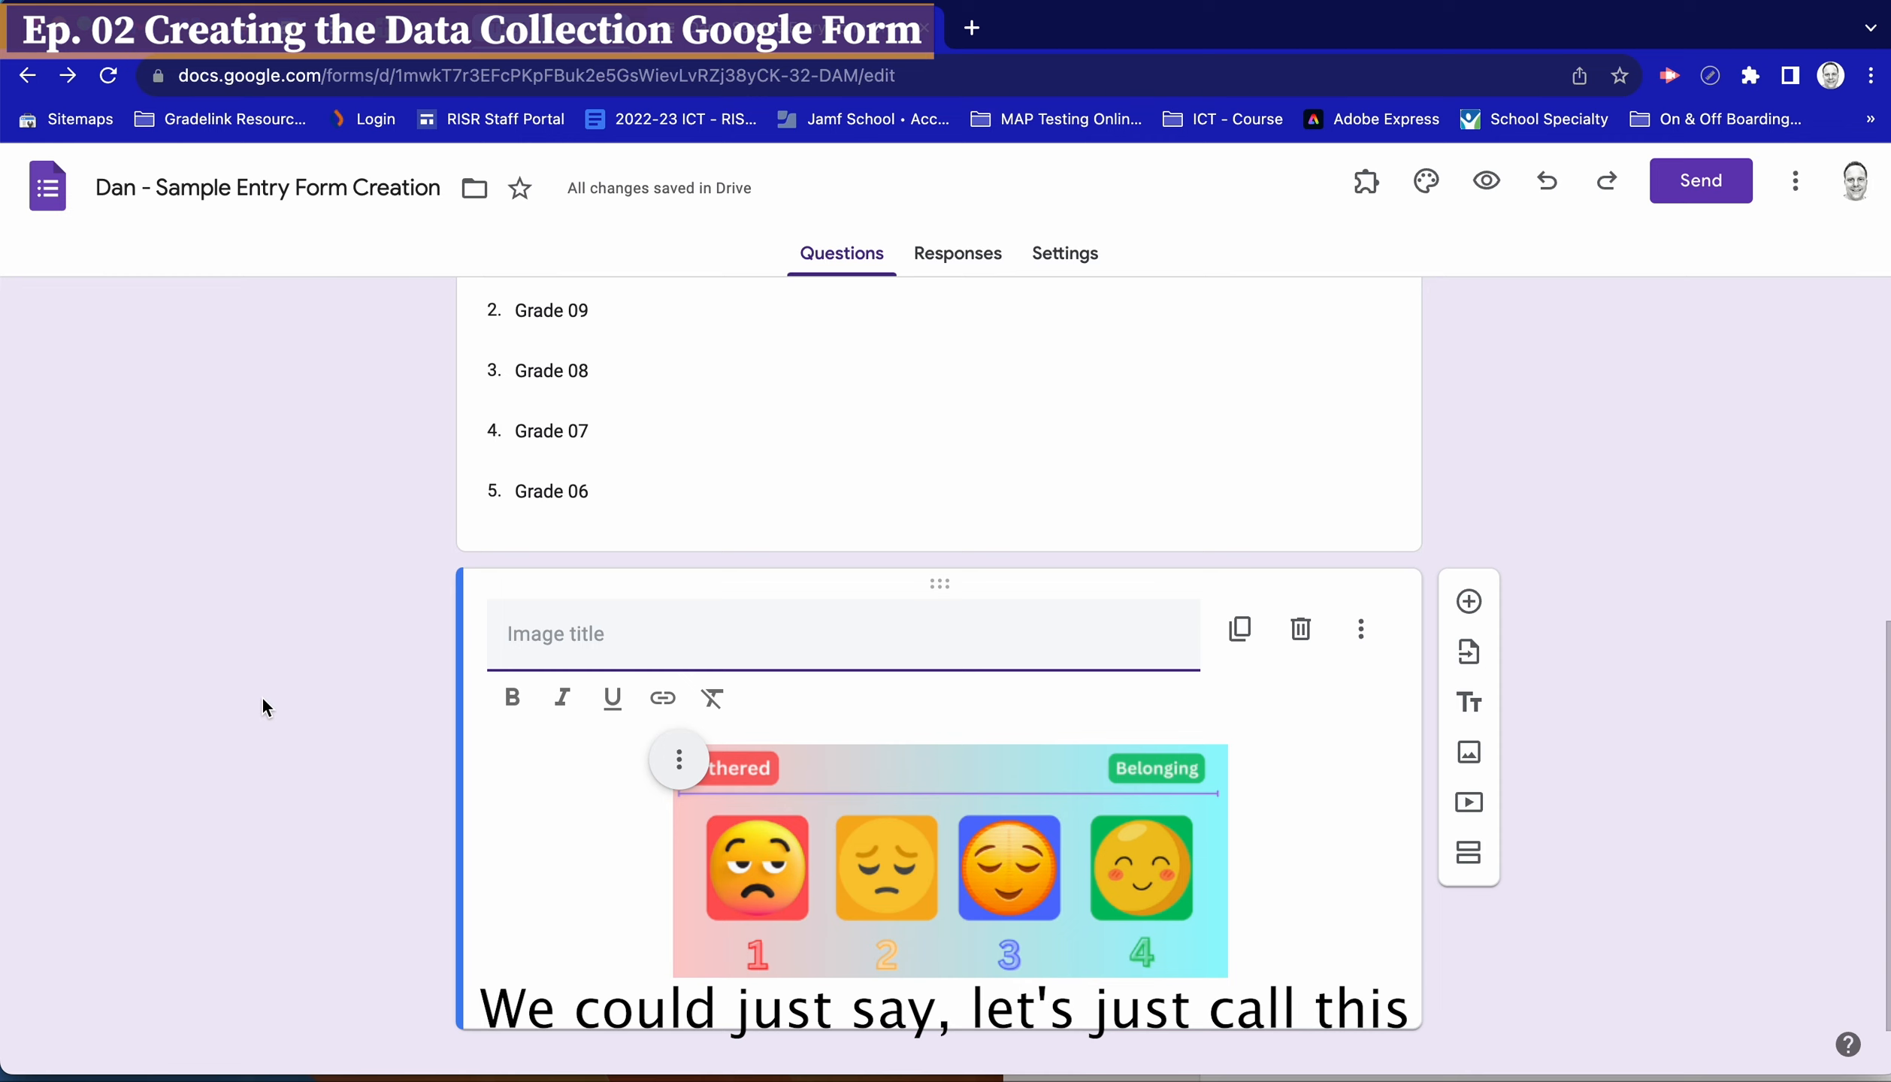
type("Belongin")
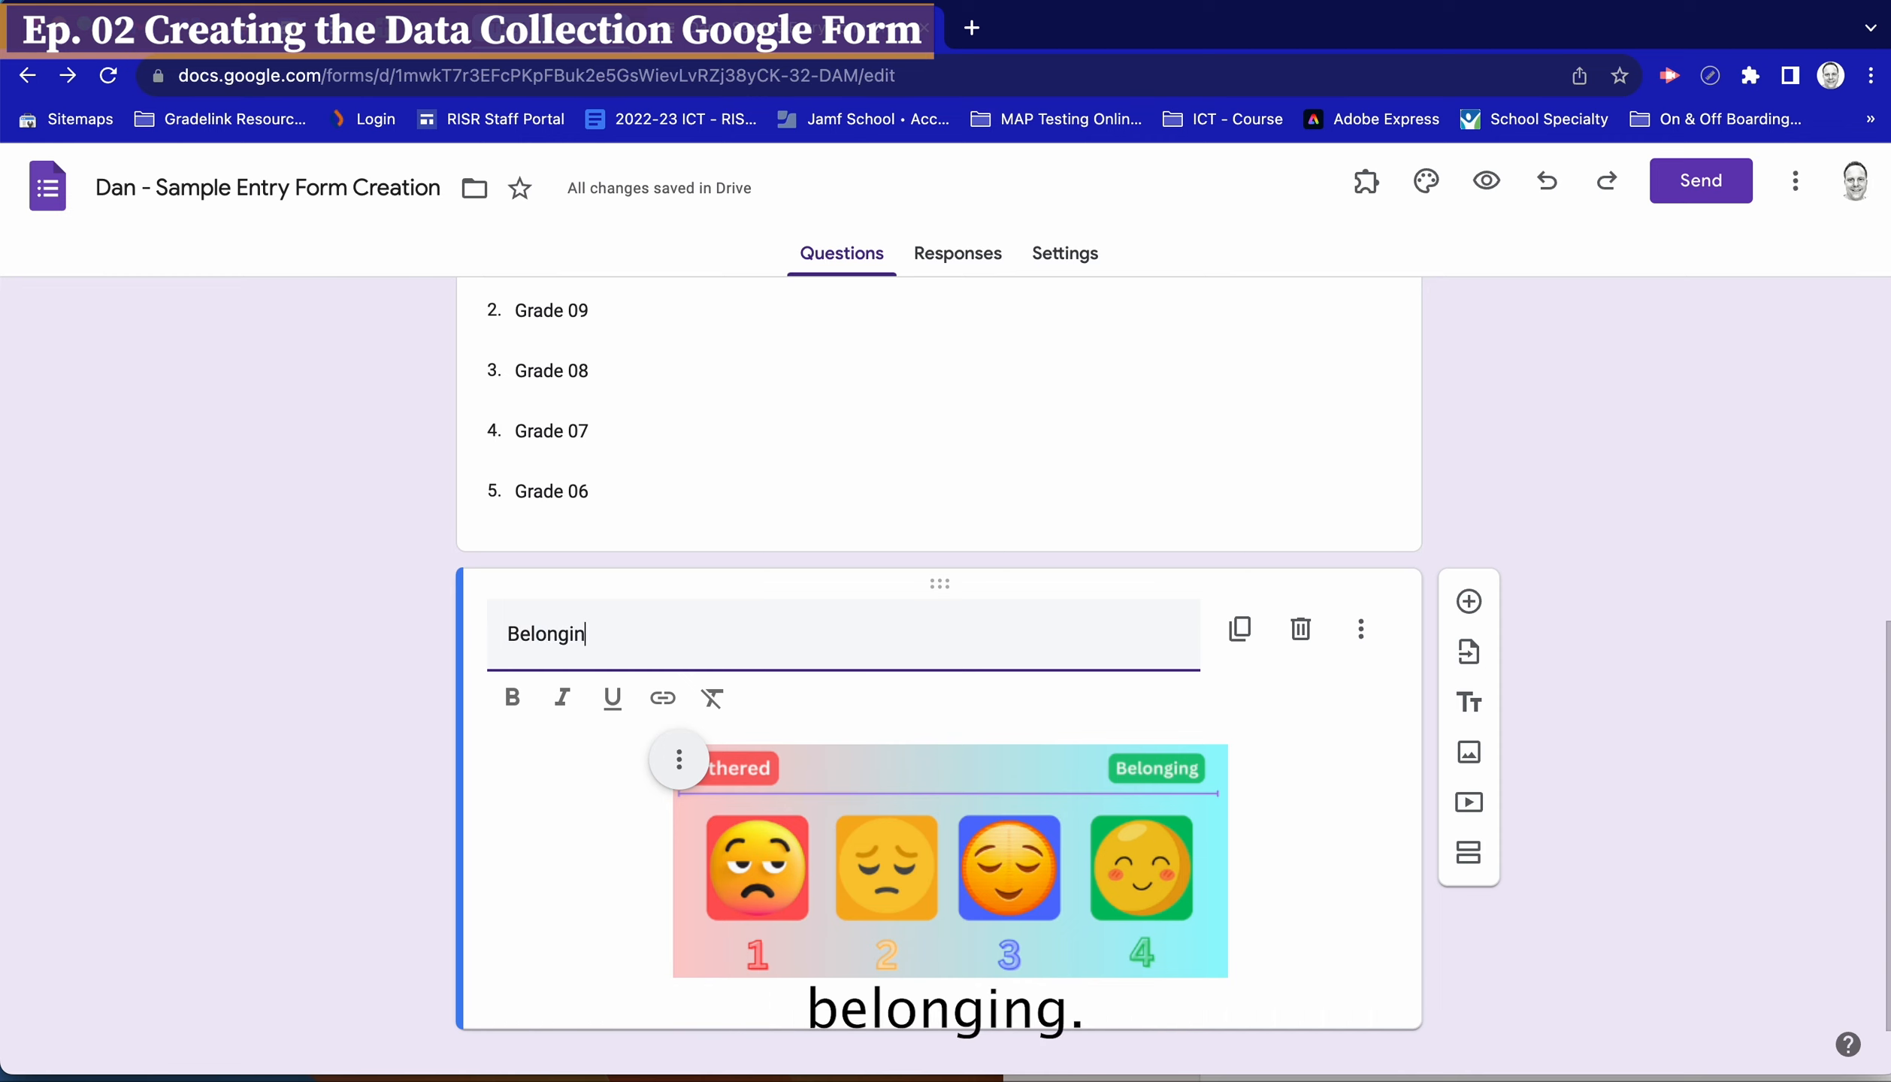
type("g vs ")
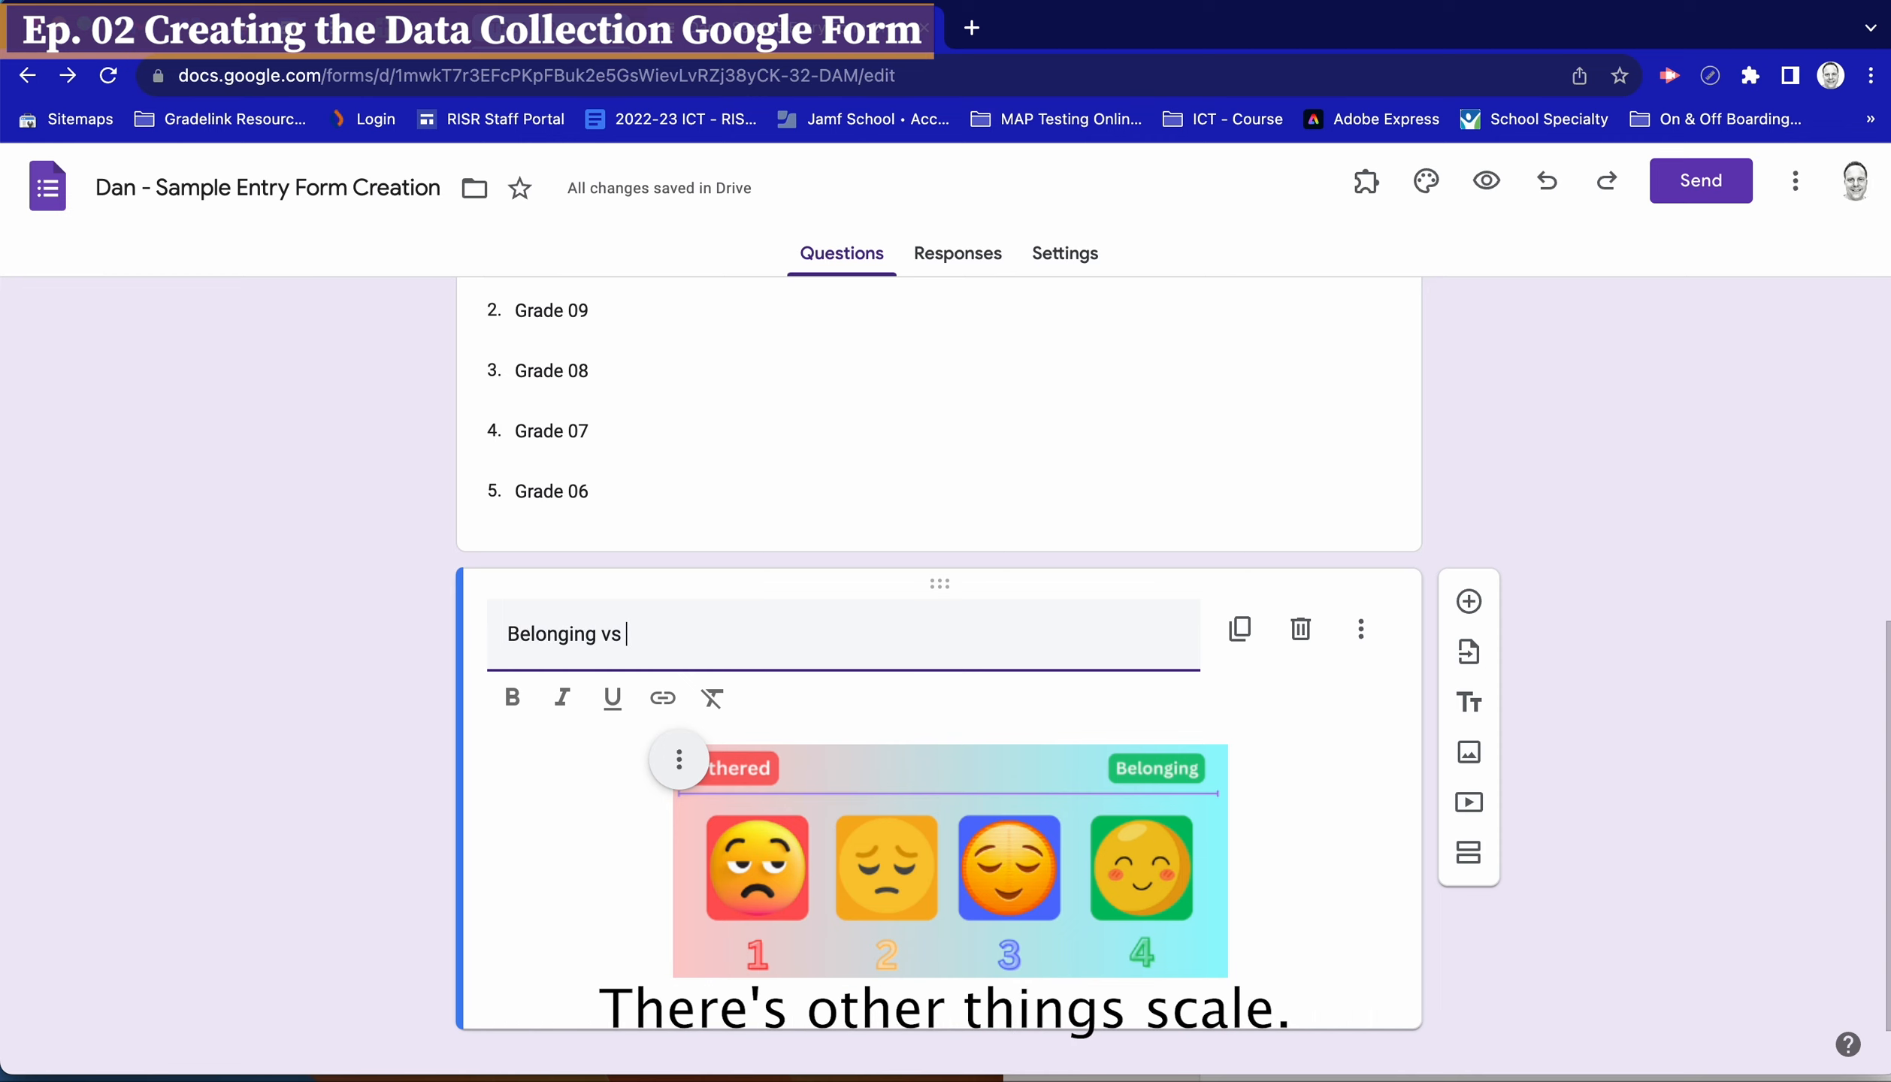
type("Othering Scale")
left_click(294, 799)
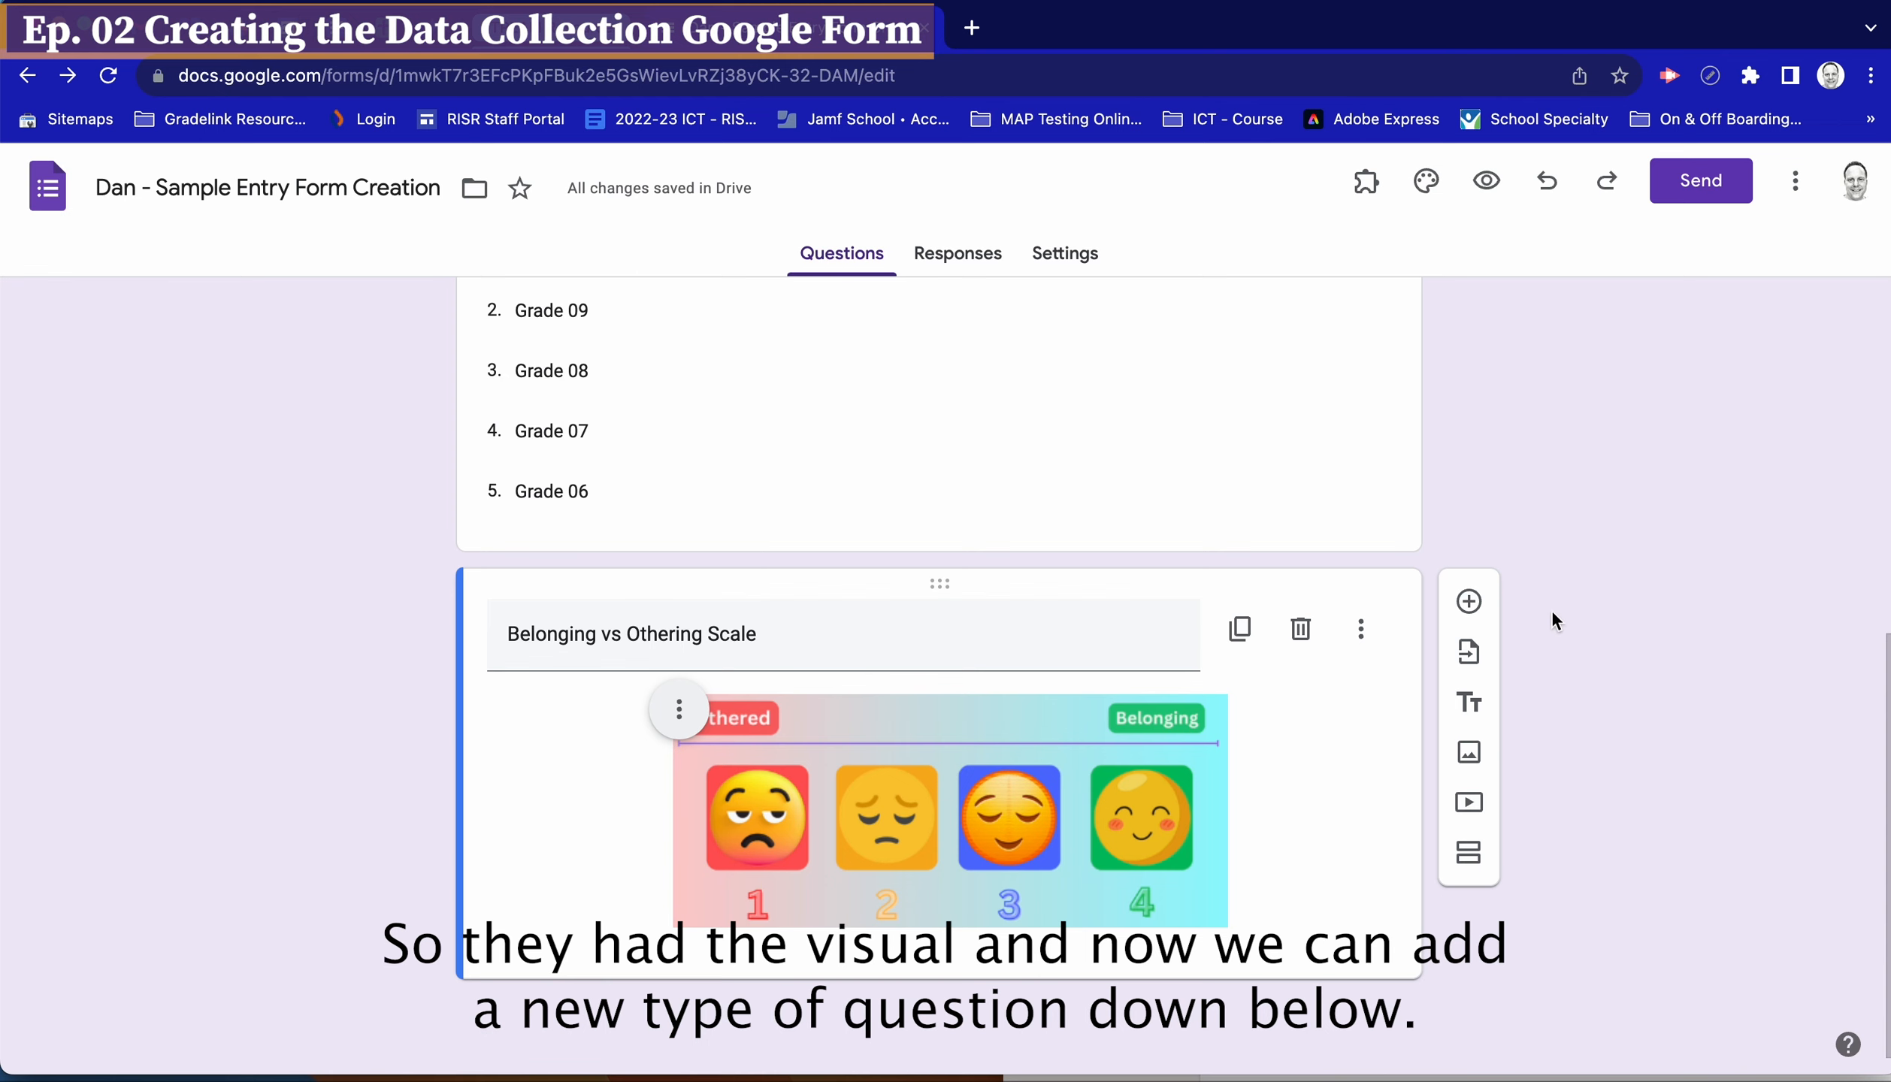
Add a Multiple choice grid question below the scale image and title it "Belonging vs Othering"
left_click(1468, 601)
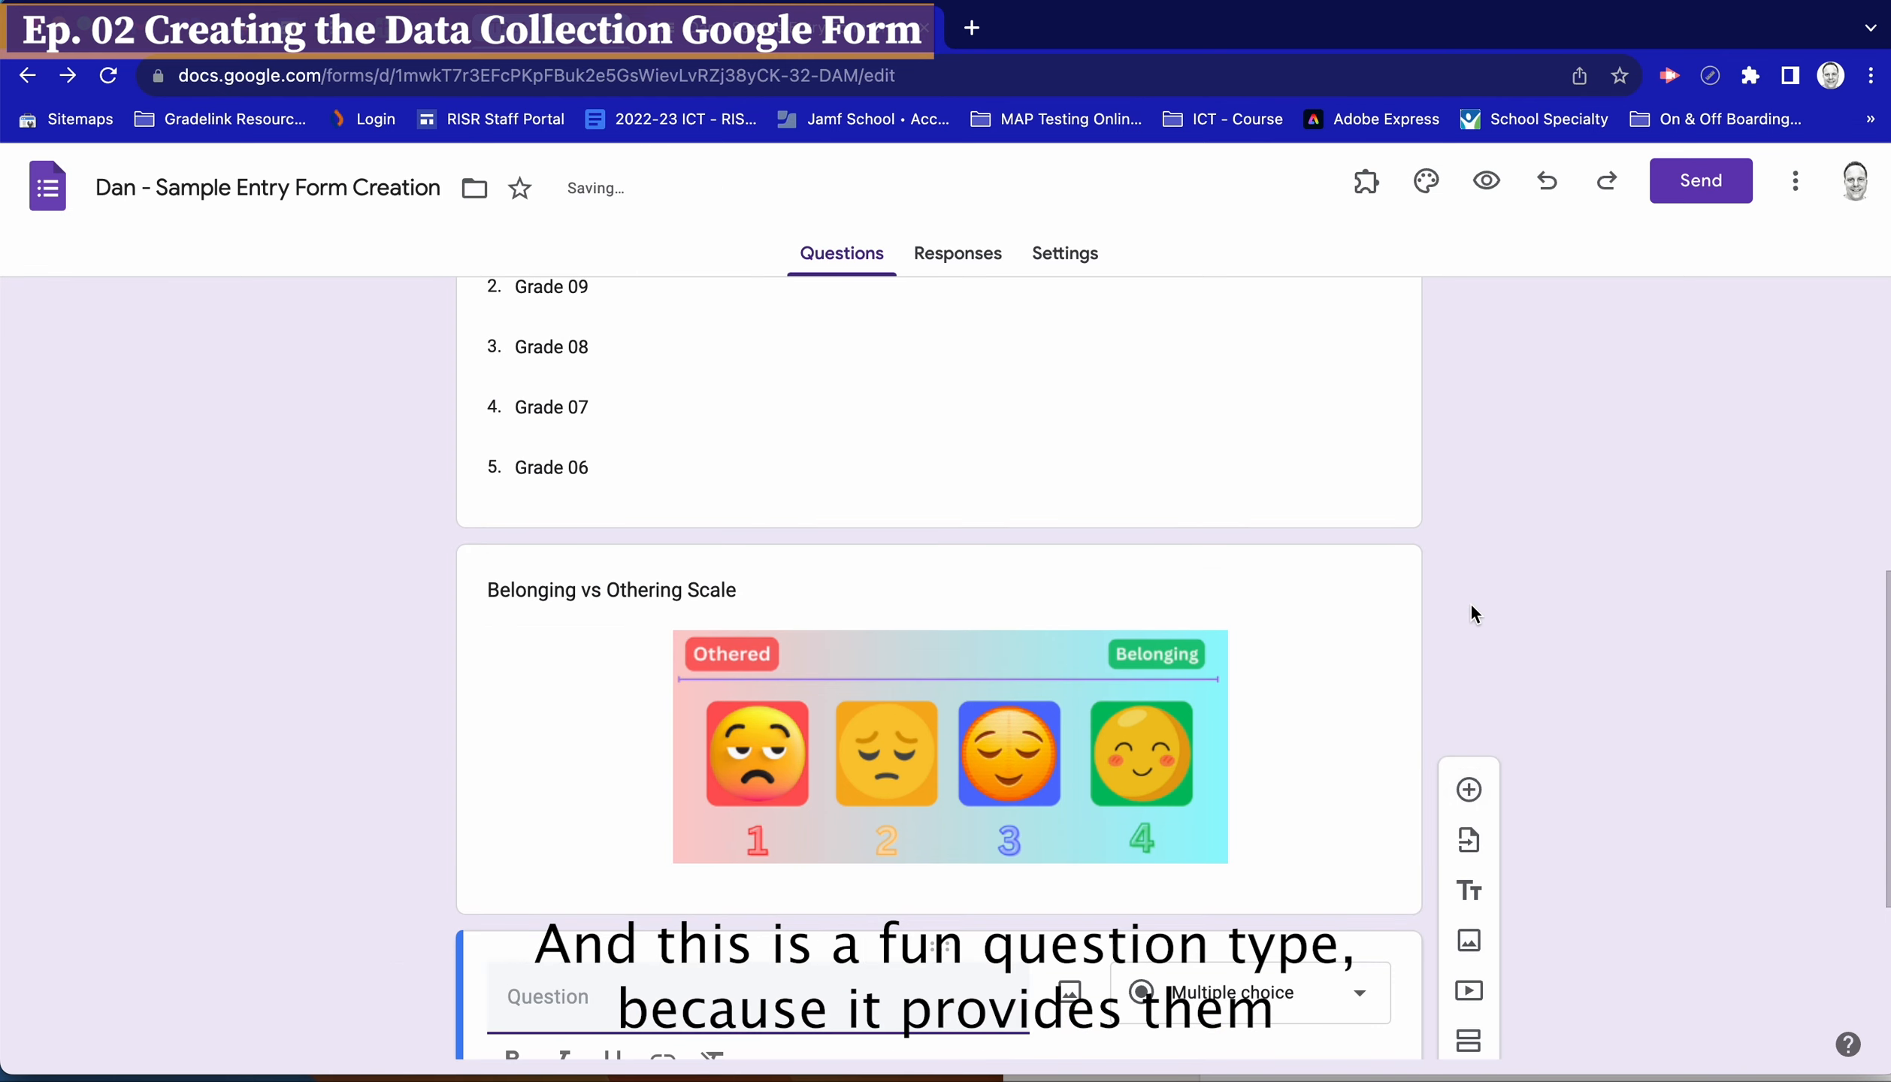
left_click(1330, 658)
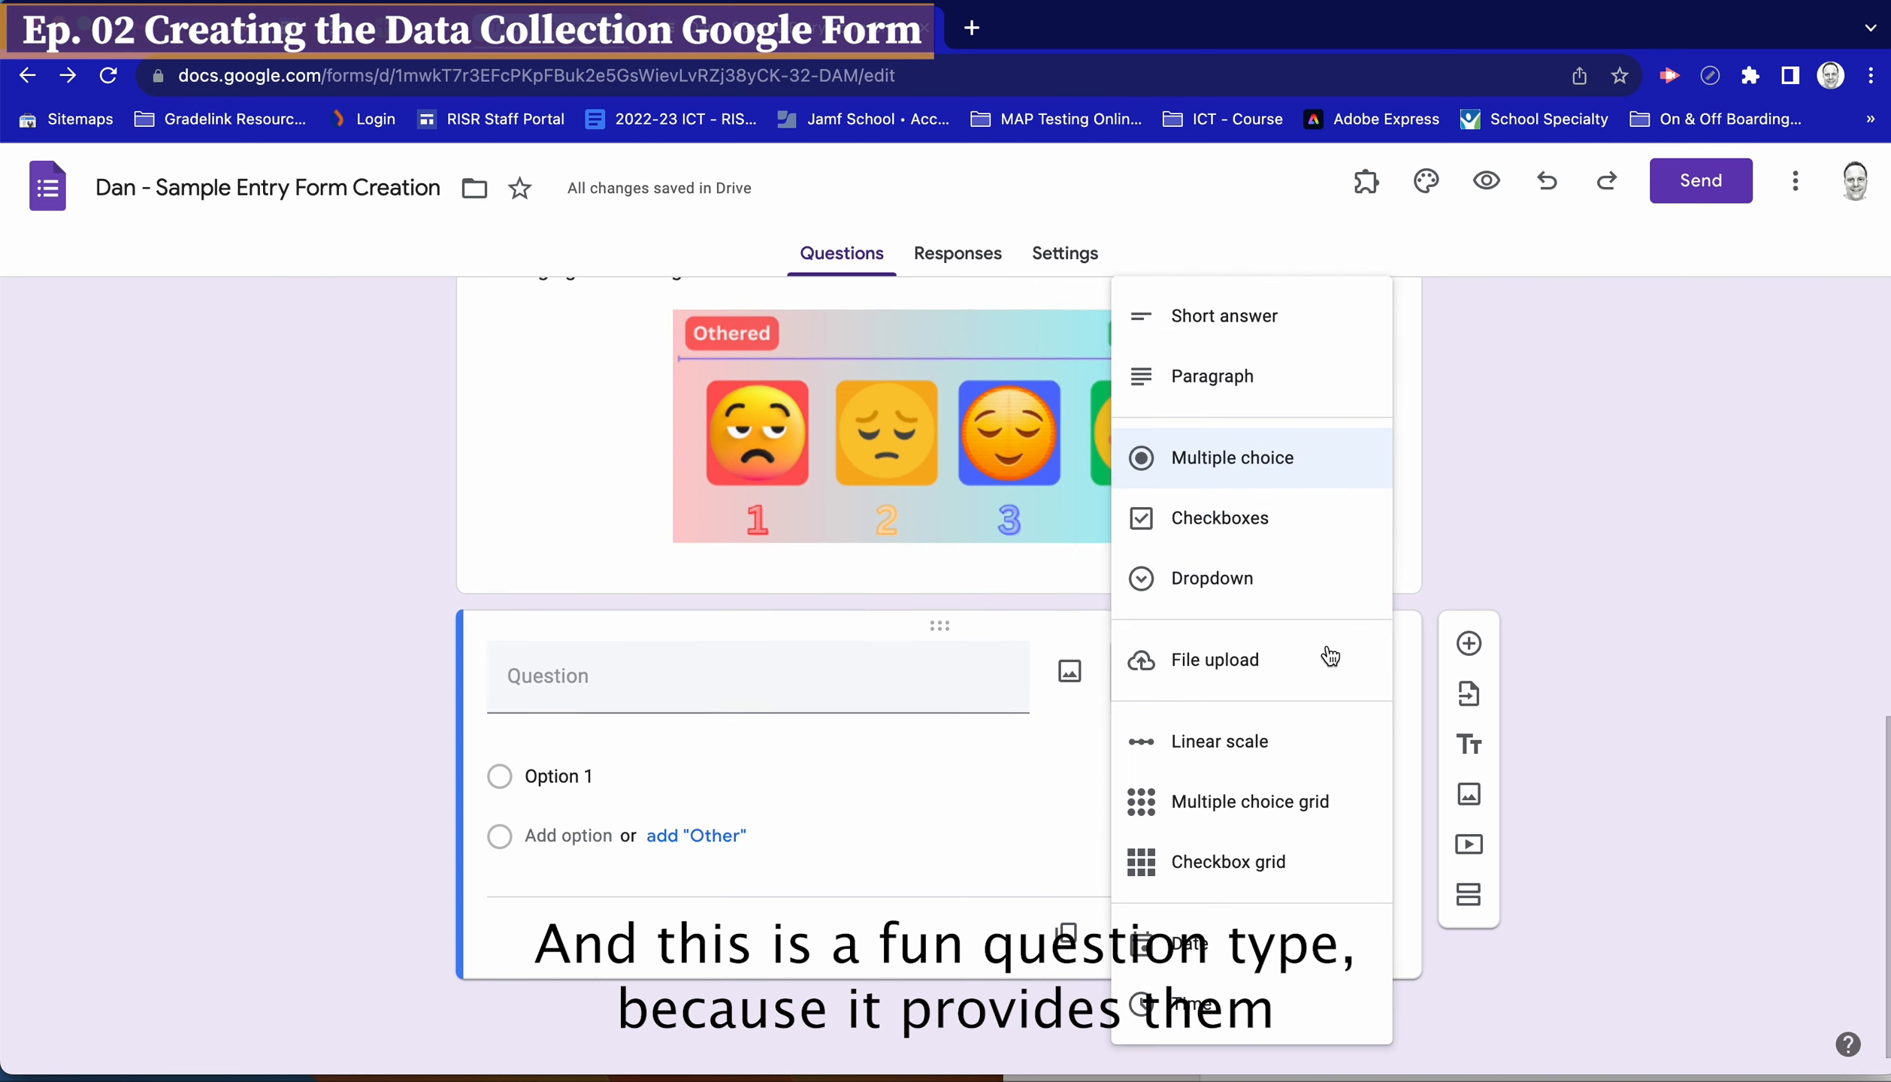
left_click(1238, 814)
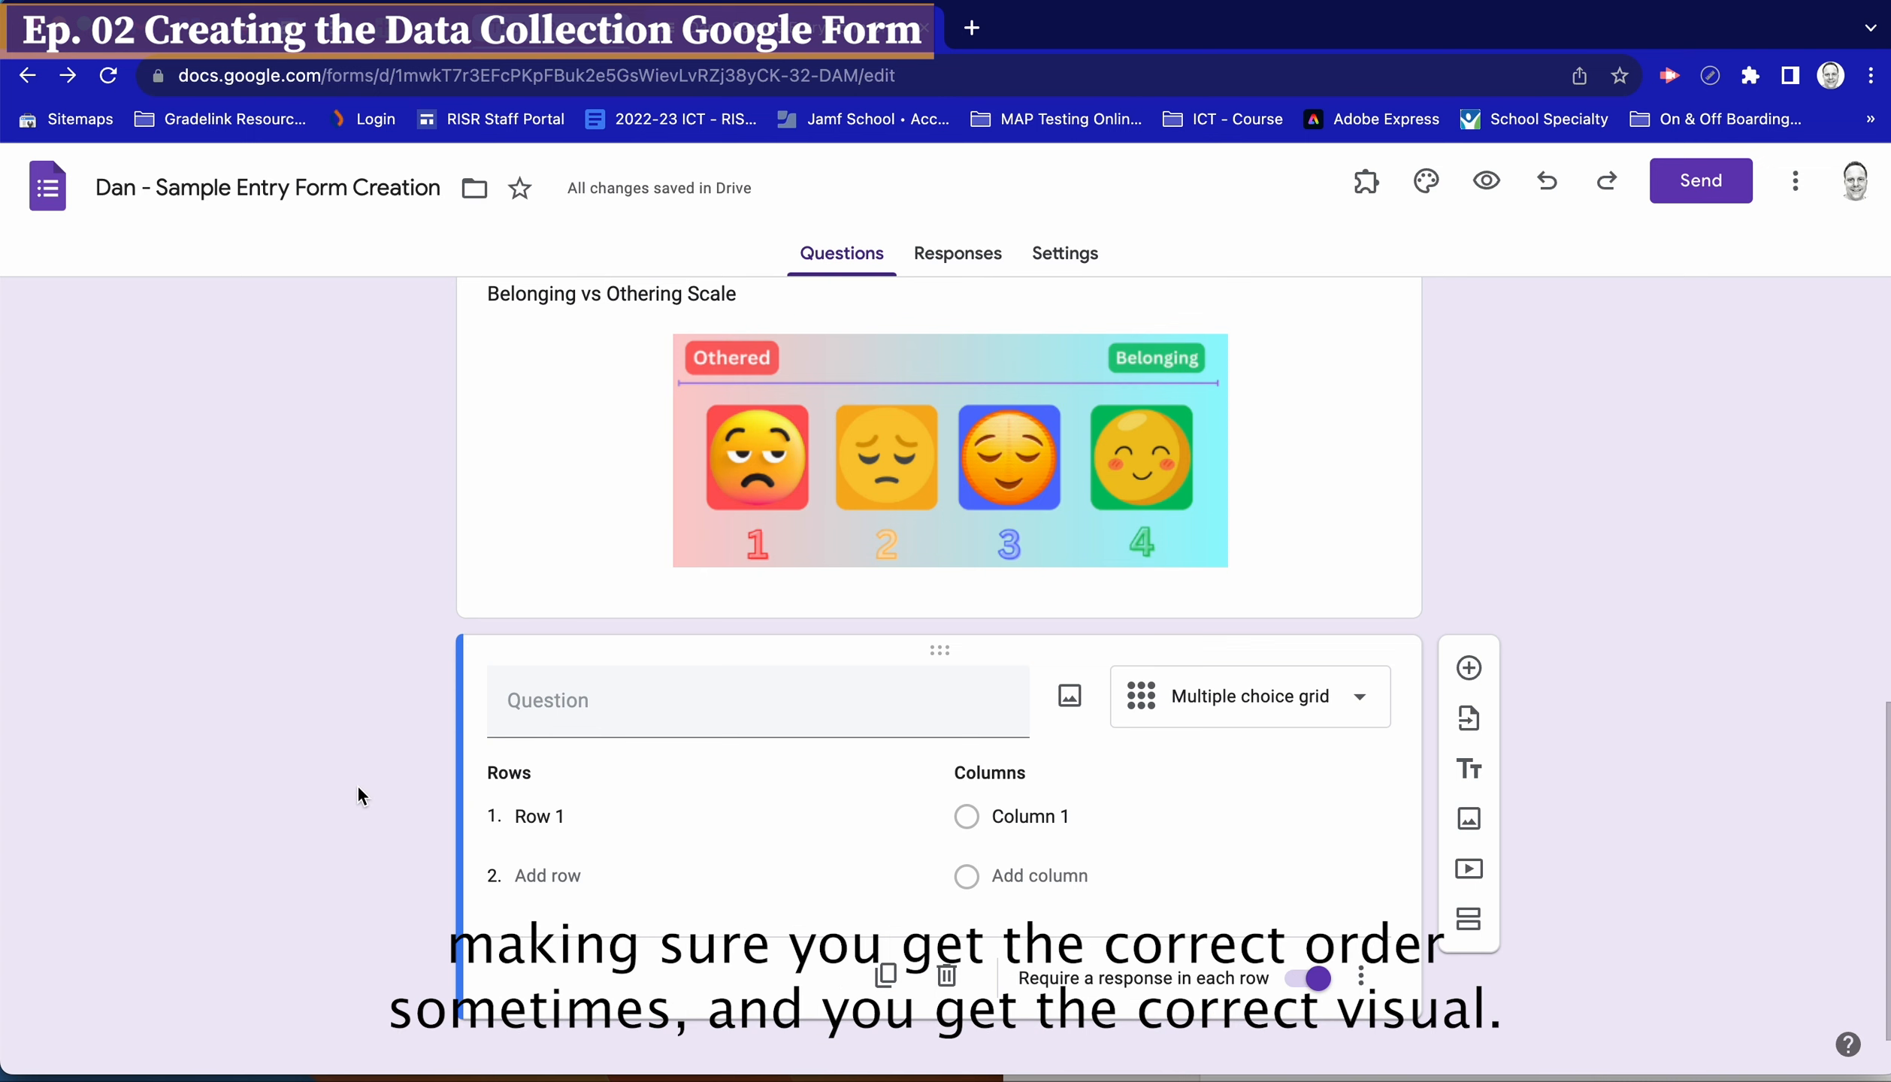
scroll(358, 784, "down", 1)
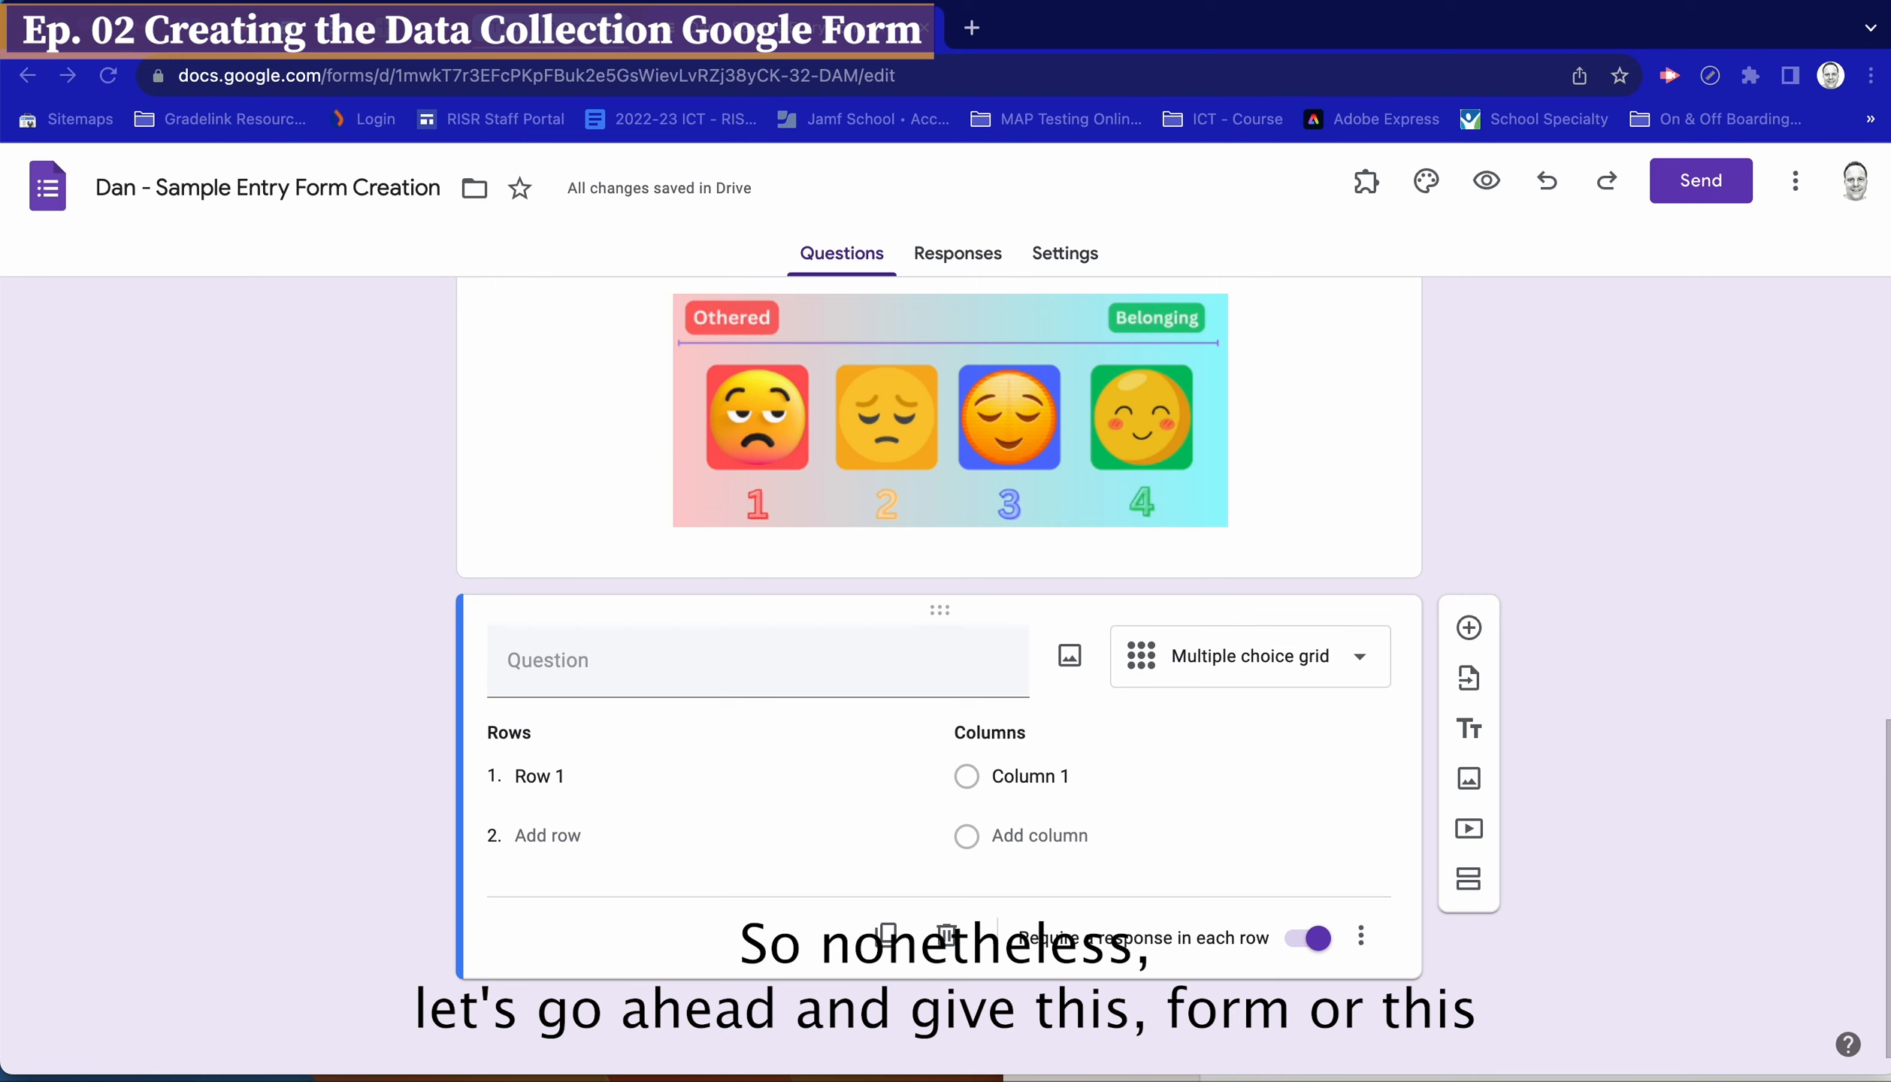
left_click(529, 659)
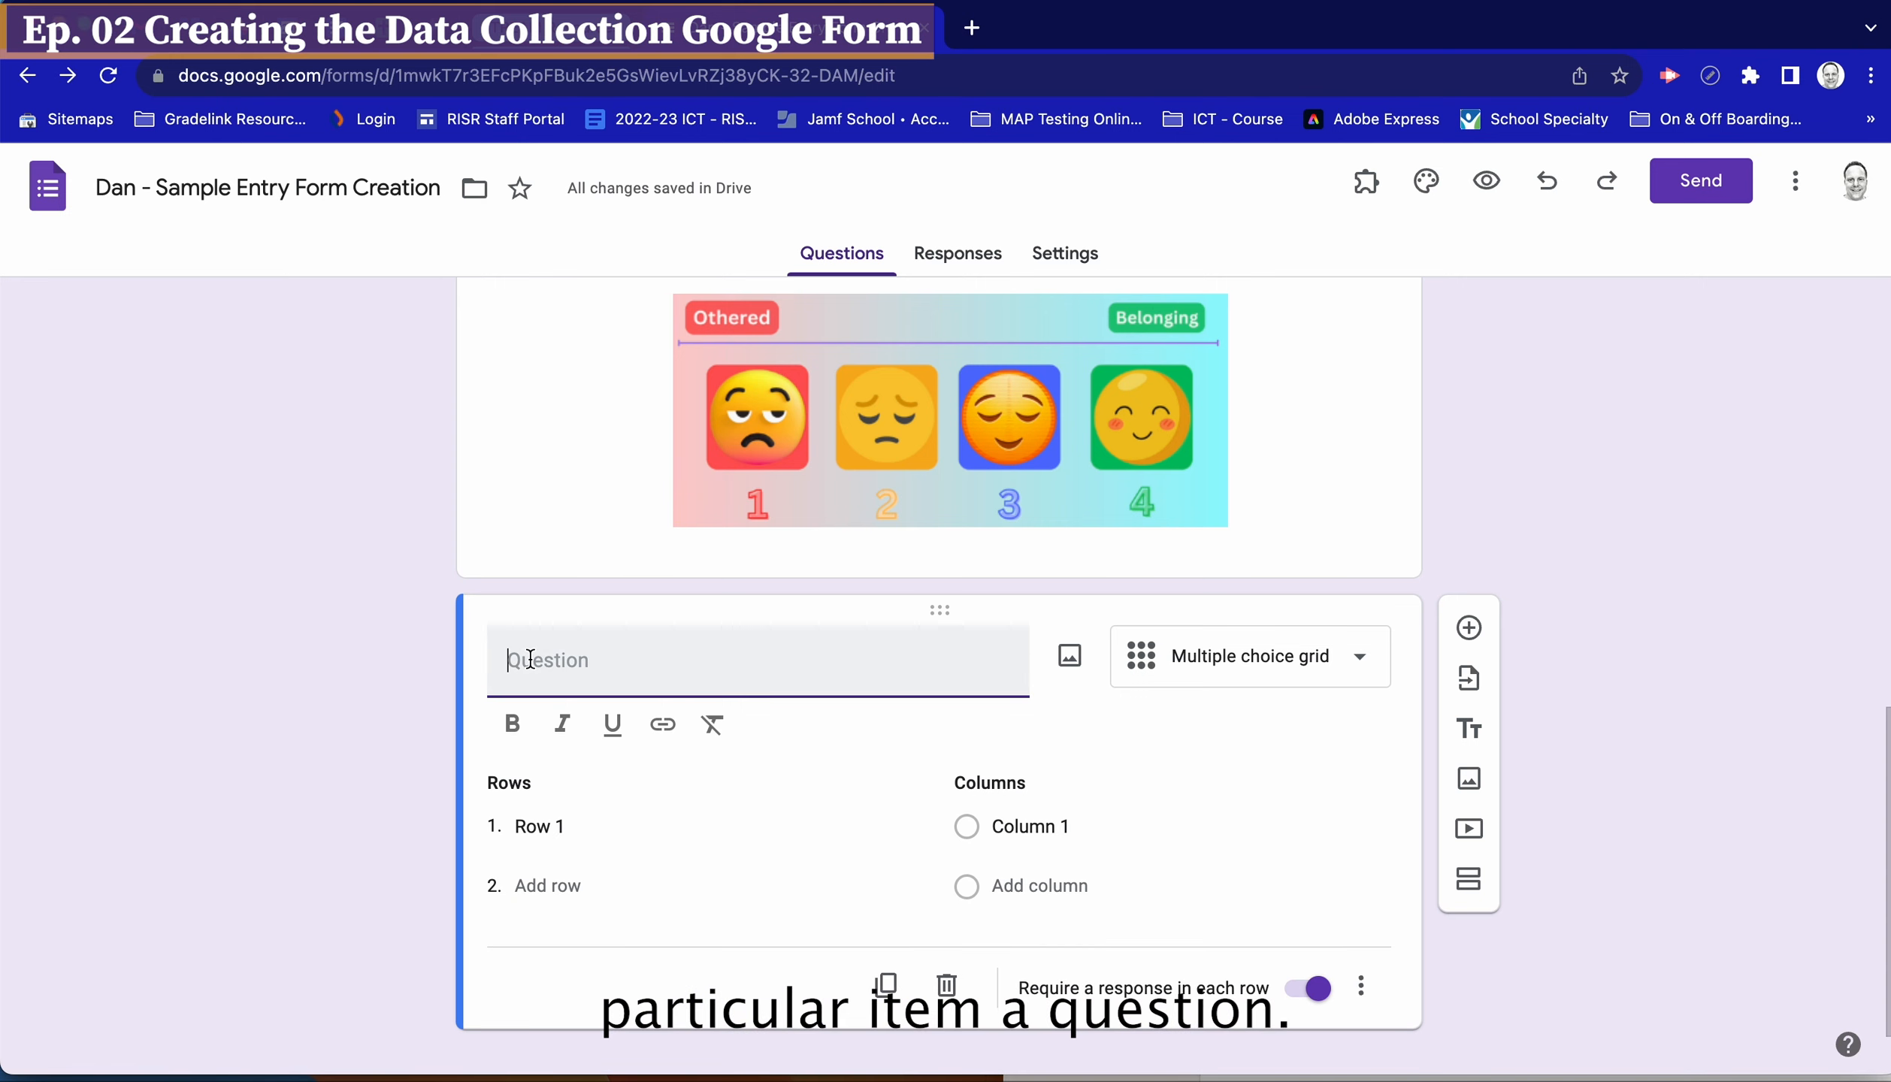
type("Belonging vs Othering")
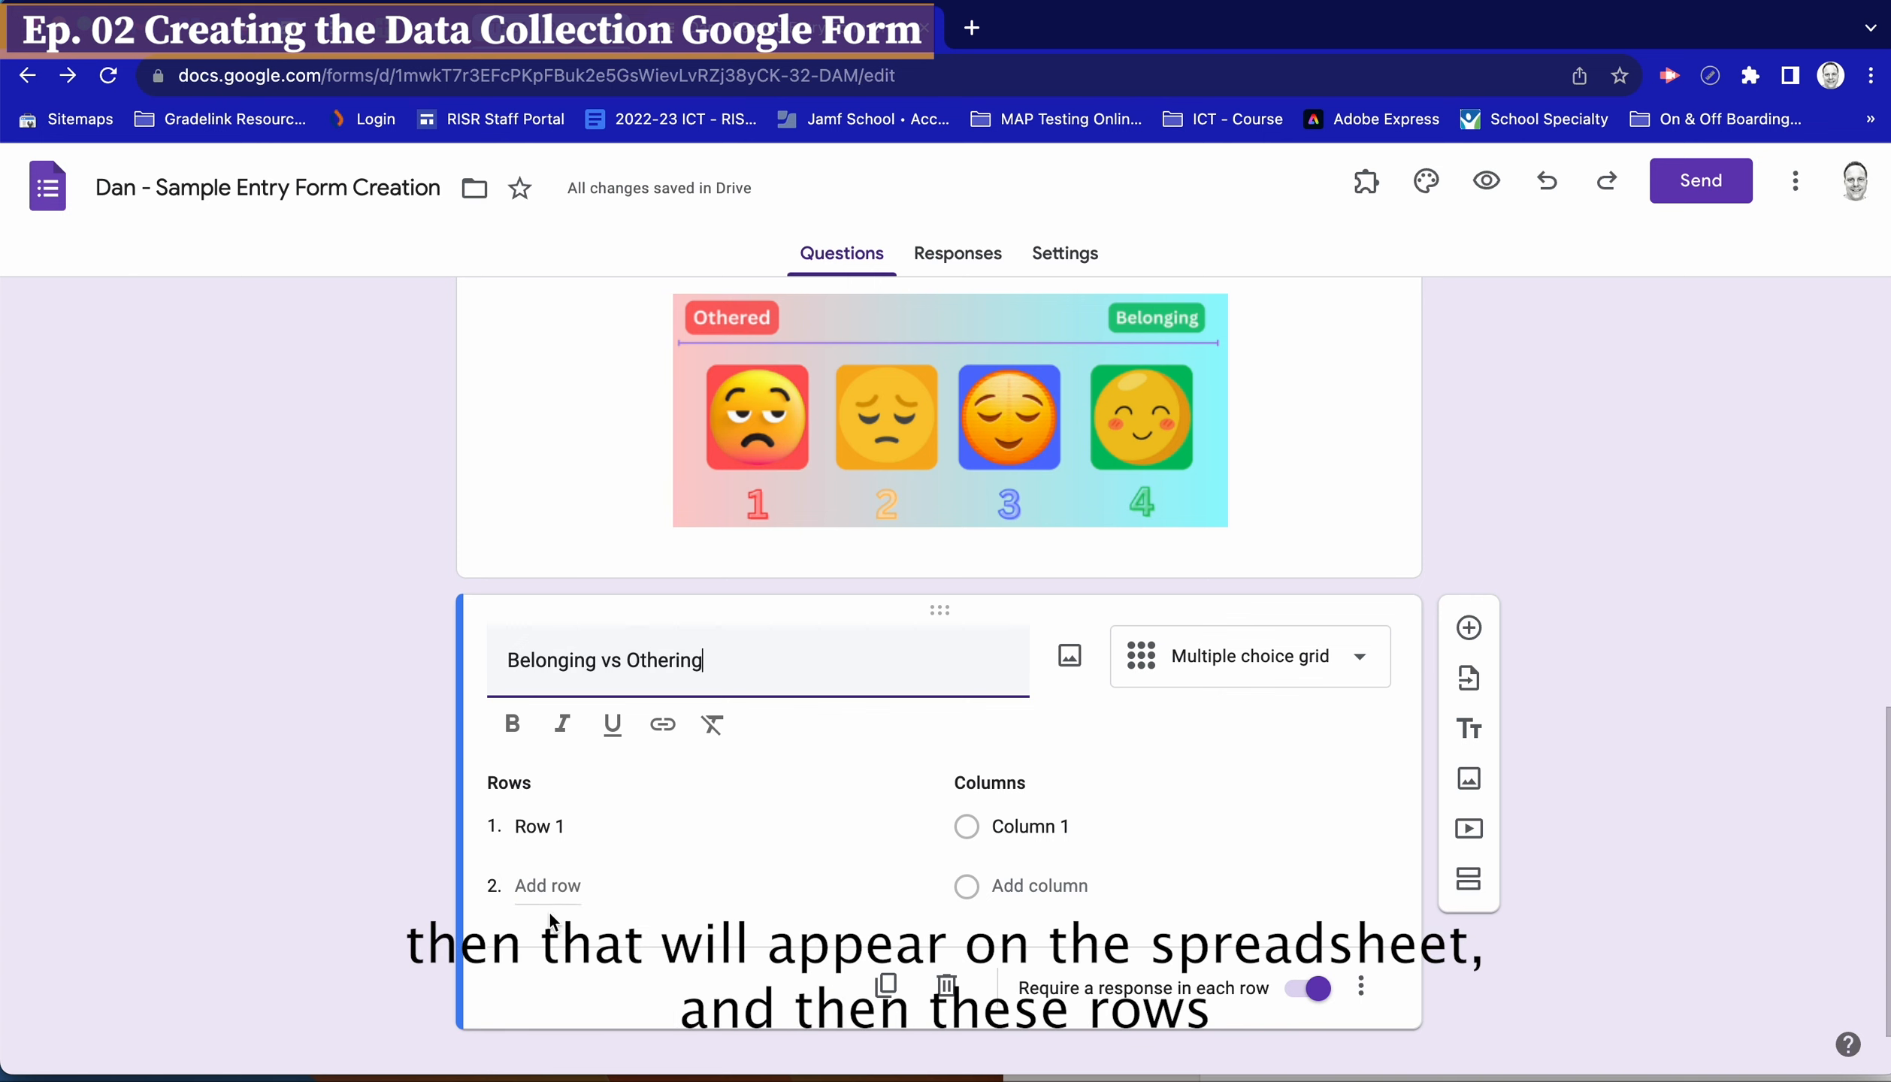
left_click(337, 844)
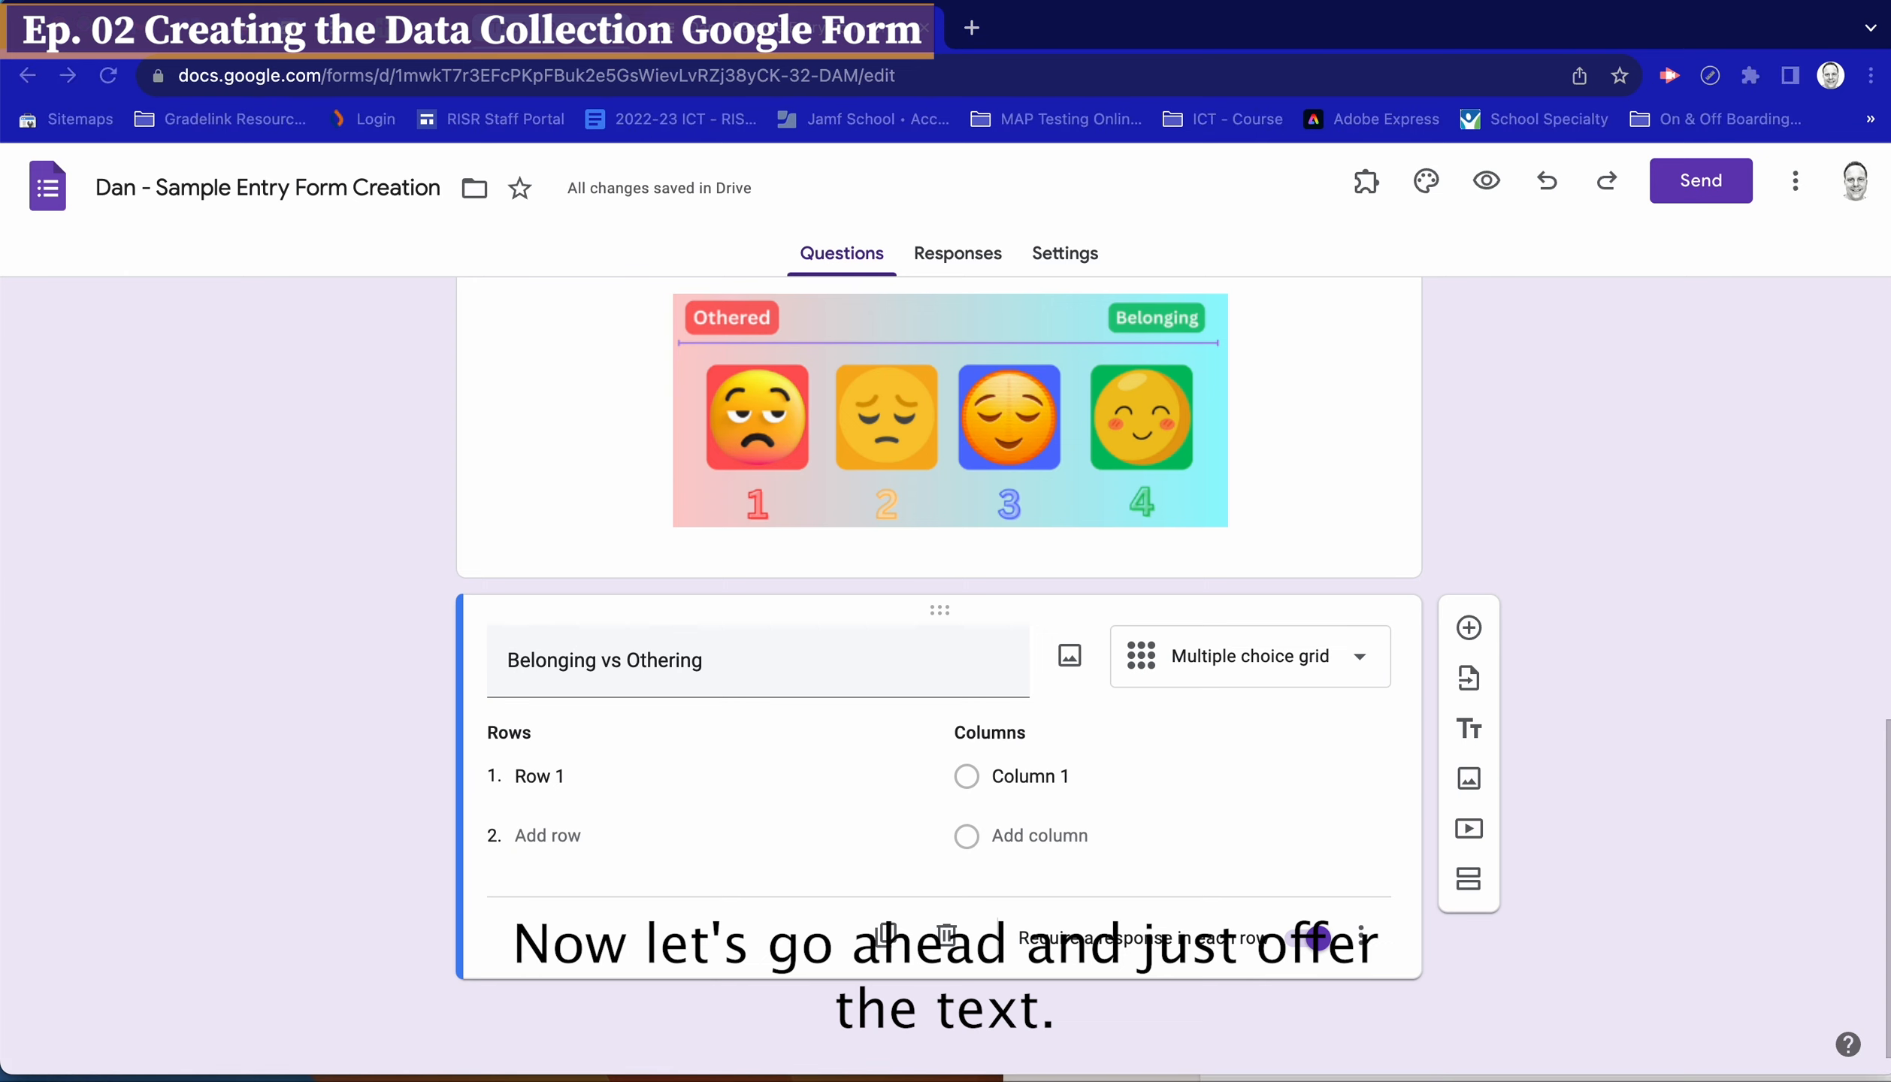
Show a description on the Belonging vs Othering question and paste in the prepared text beginning "Think more deeply about how you experienced"
left_click(1360, 948)
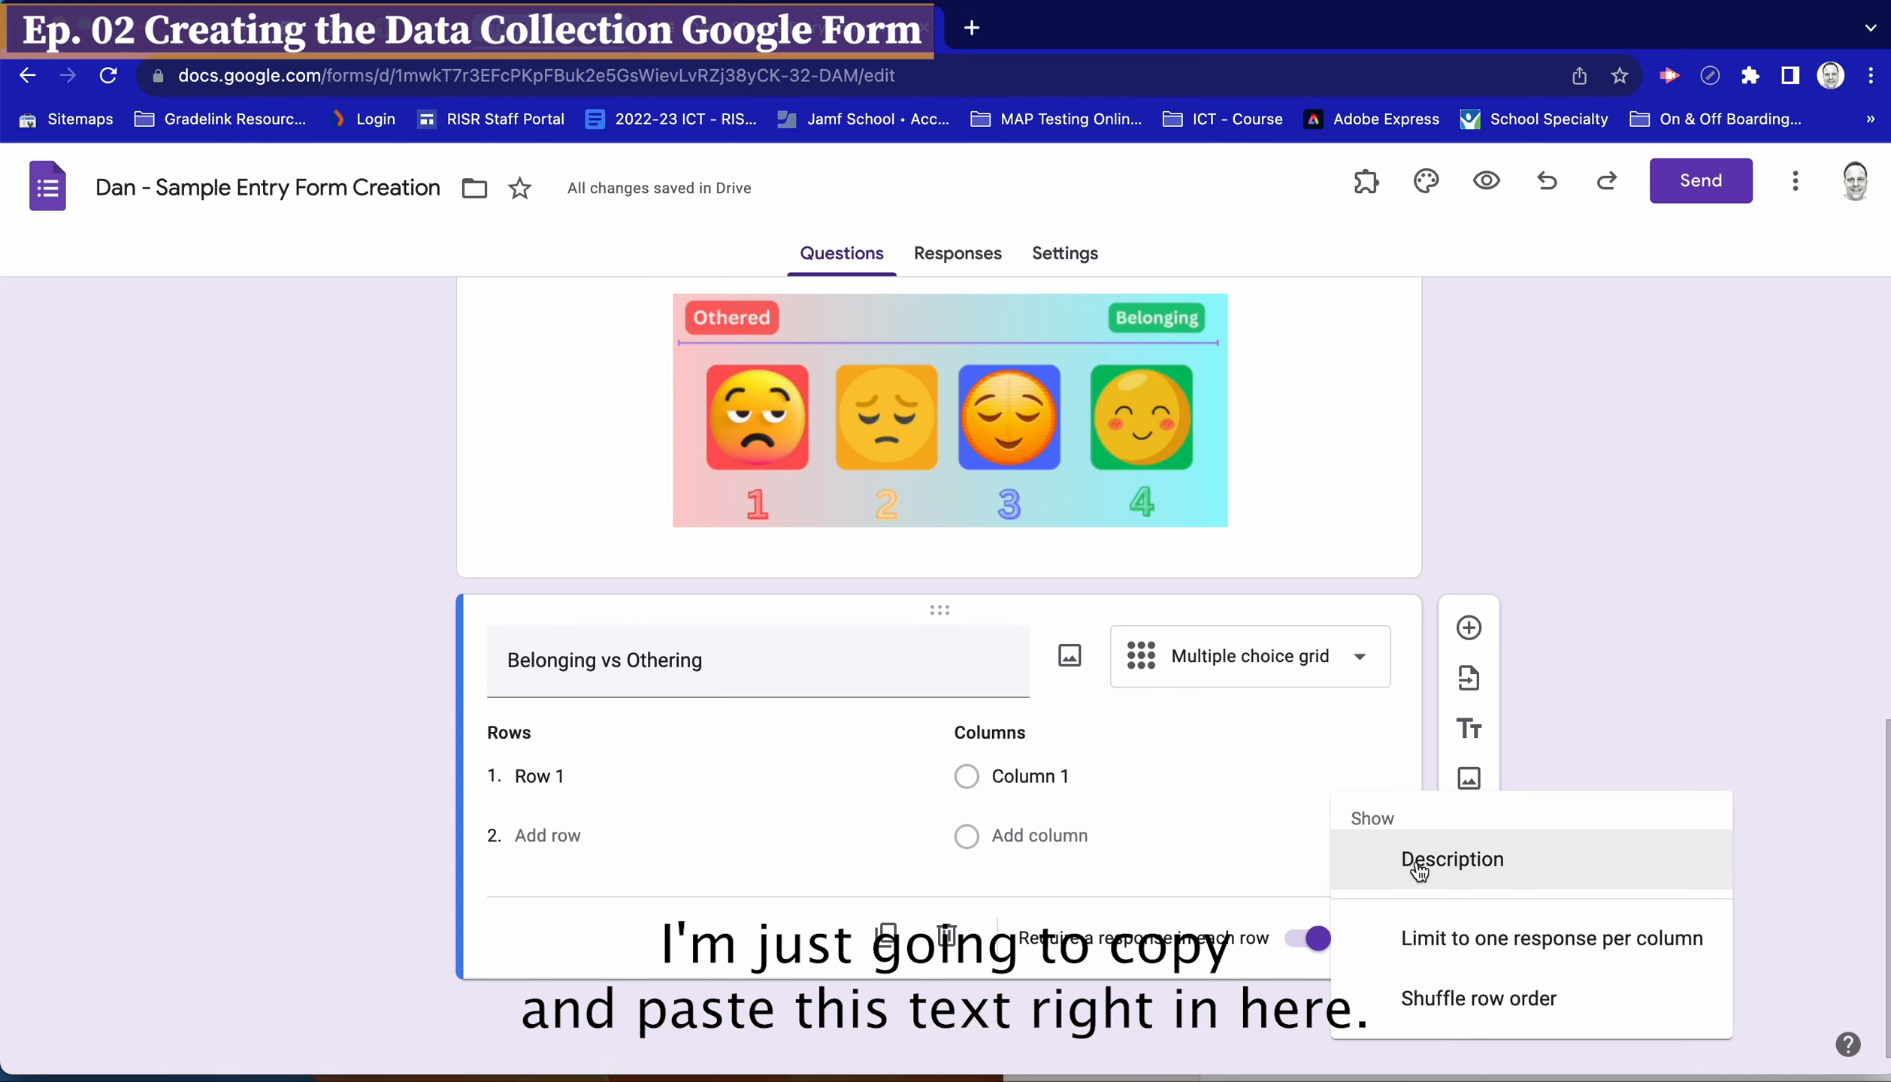
left_click(1413, 979)
key("super+v")
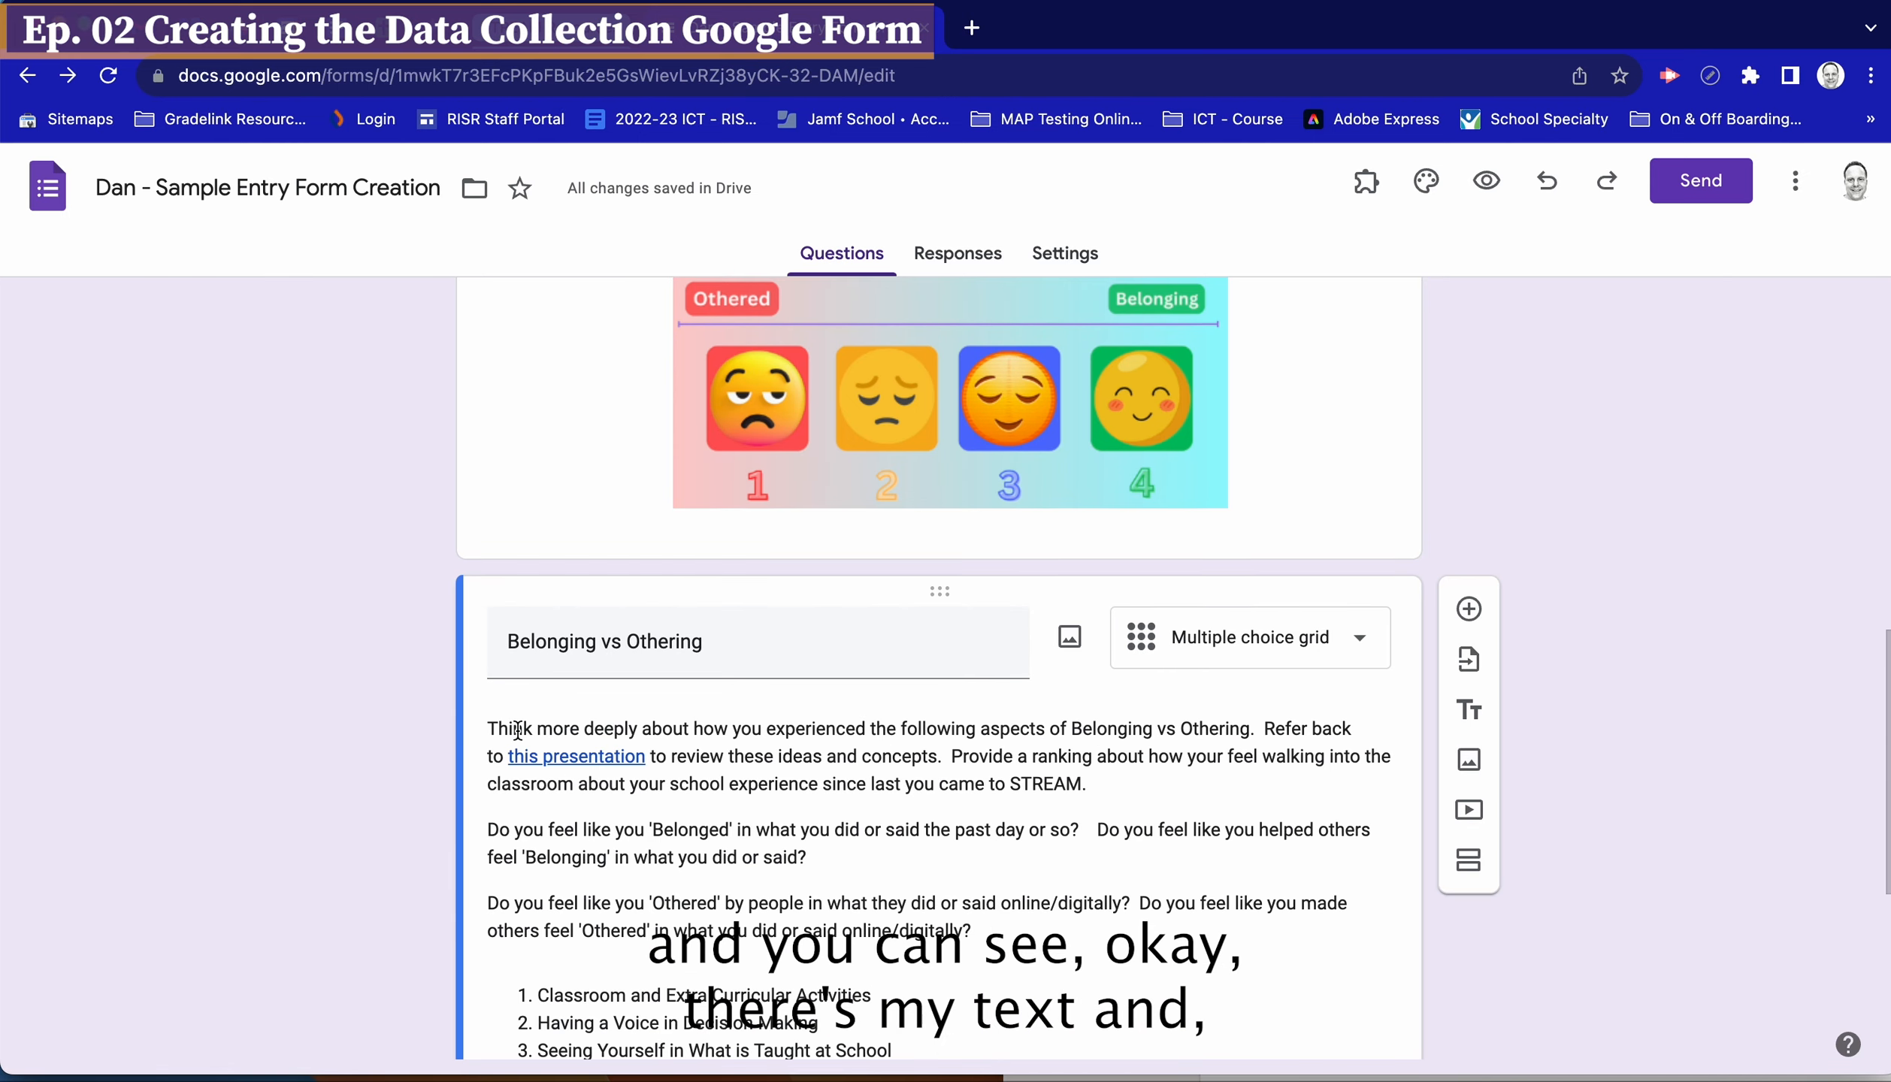
scroll(327, 838, "down", 5)
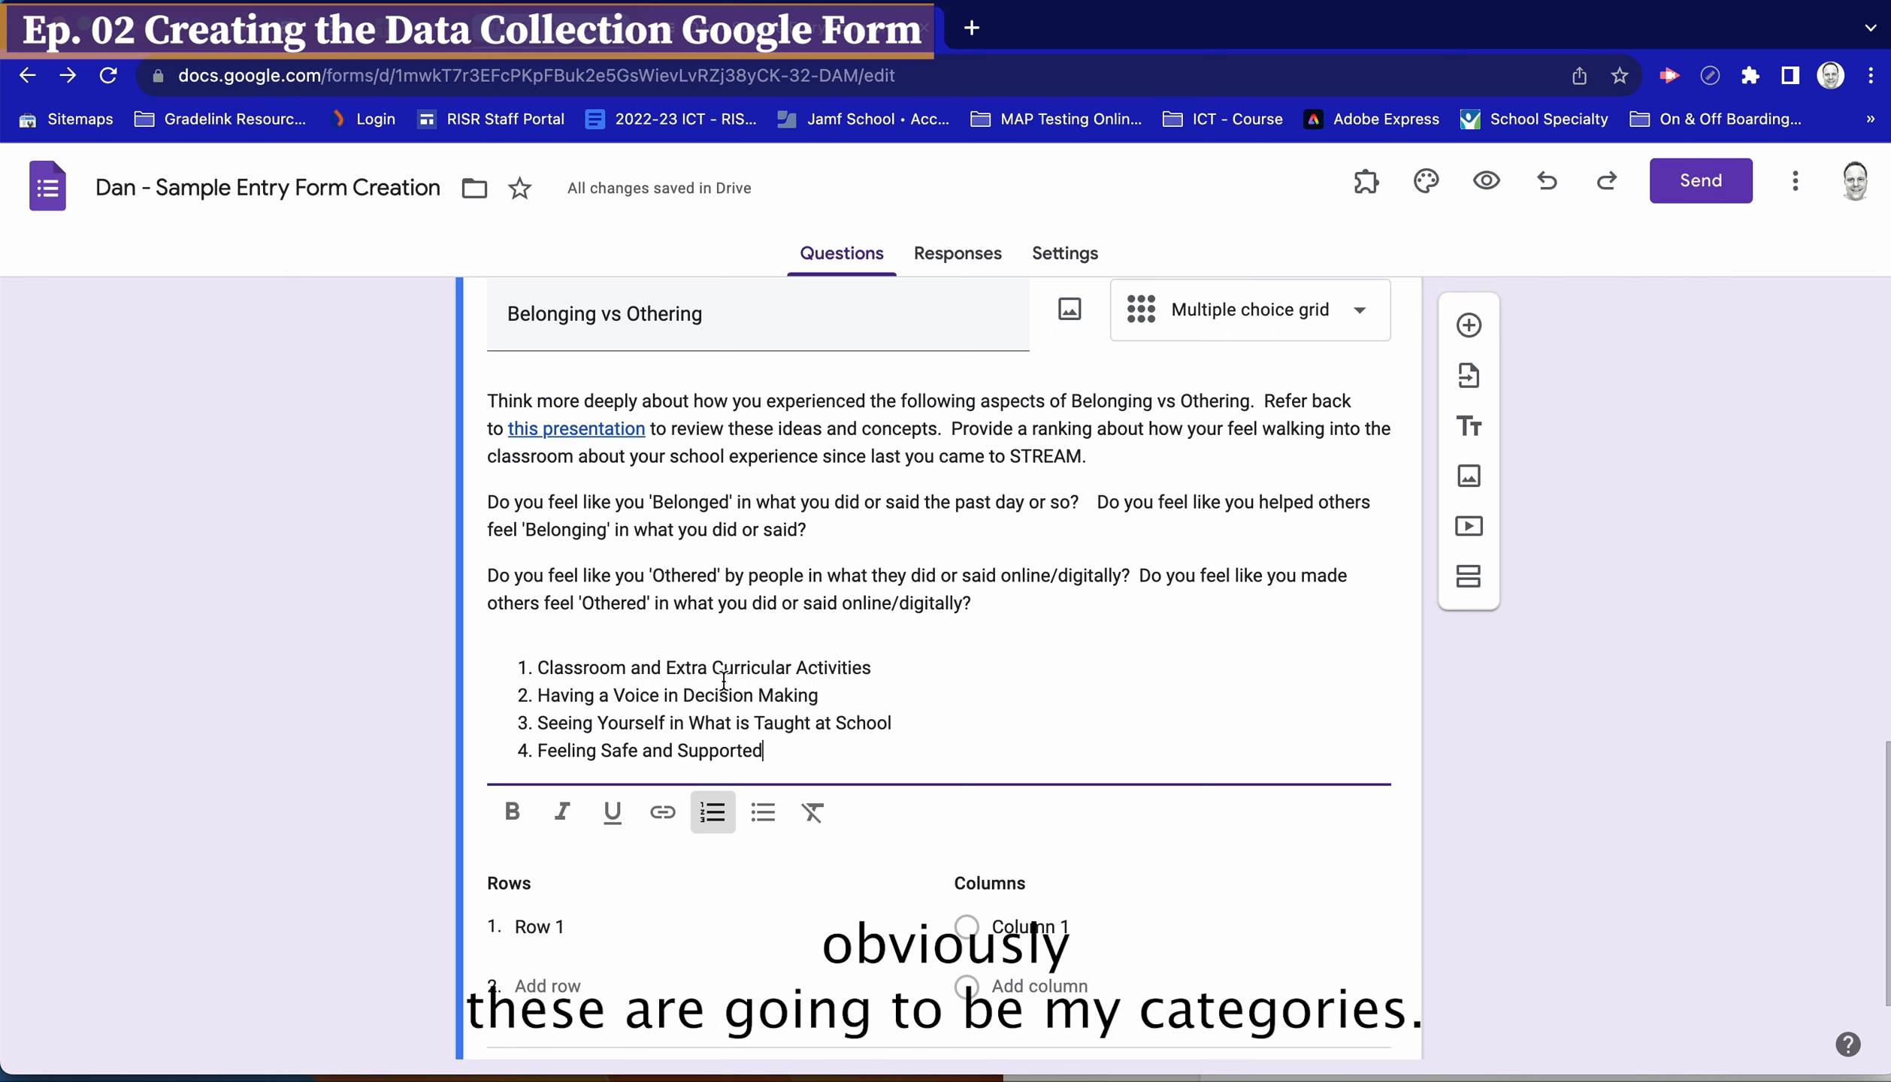
Inspect the link on "this presentation" in the grid question's description and select "these ideas" as an example of linkable text
scroll(635, 459, "up", 1)
left_click(605, 479)
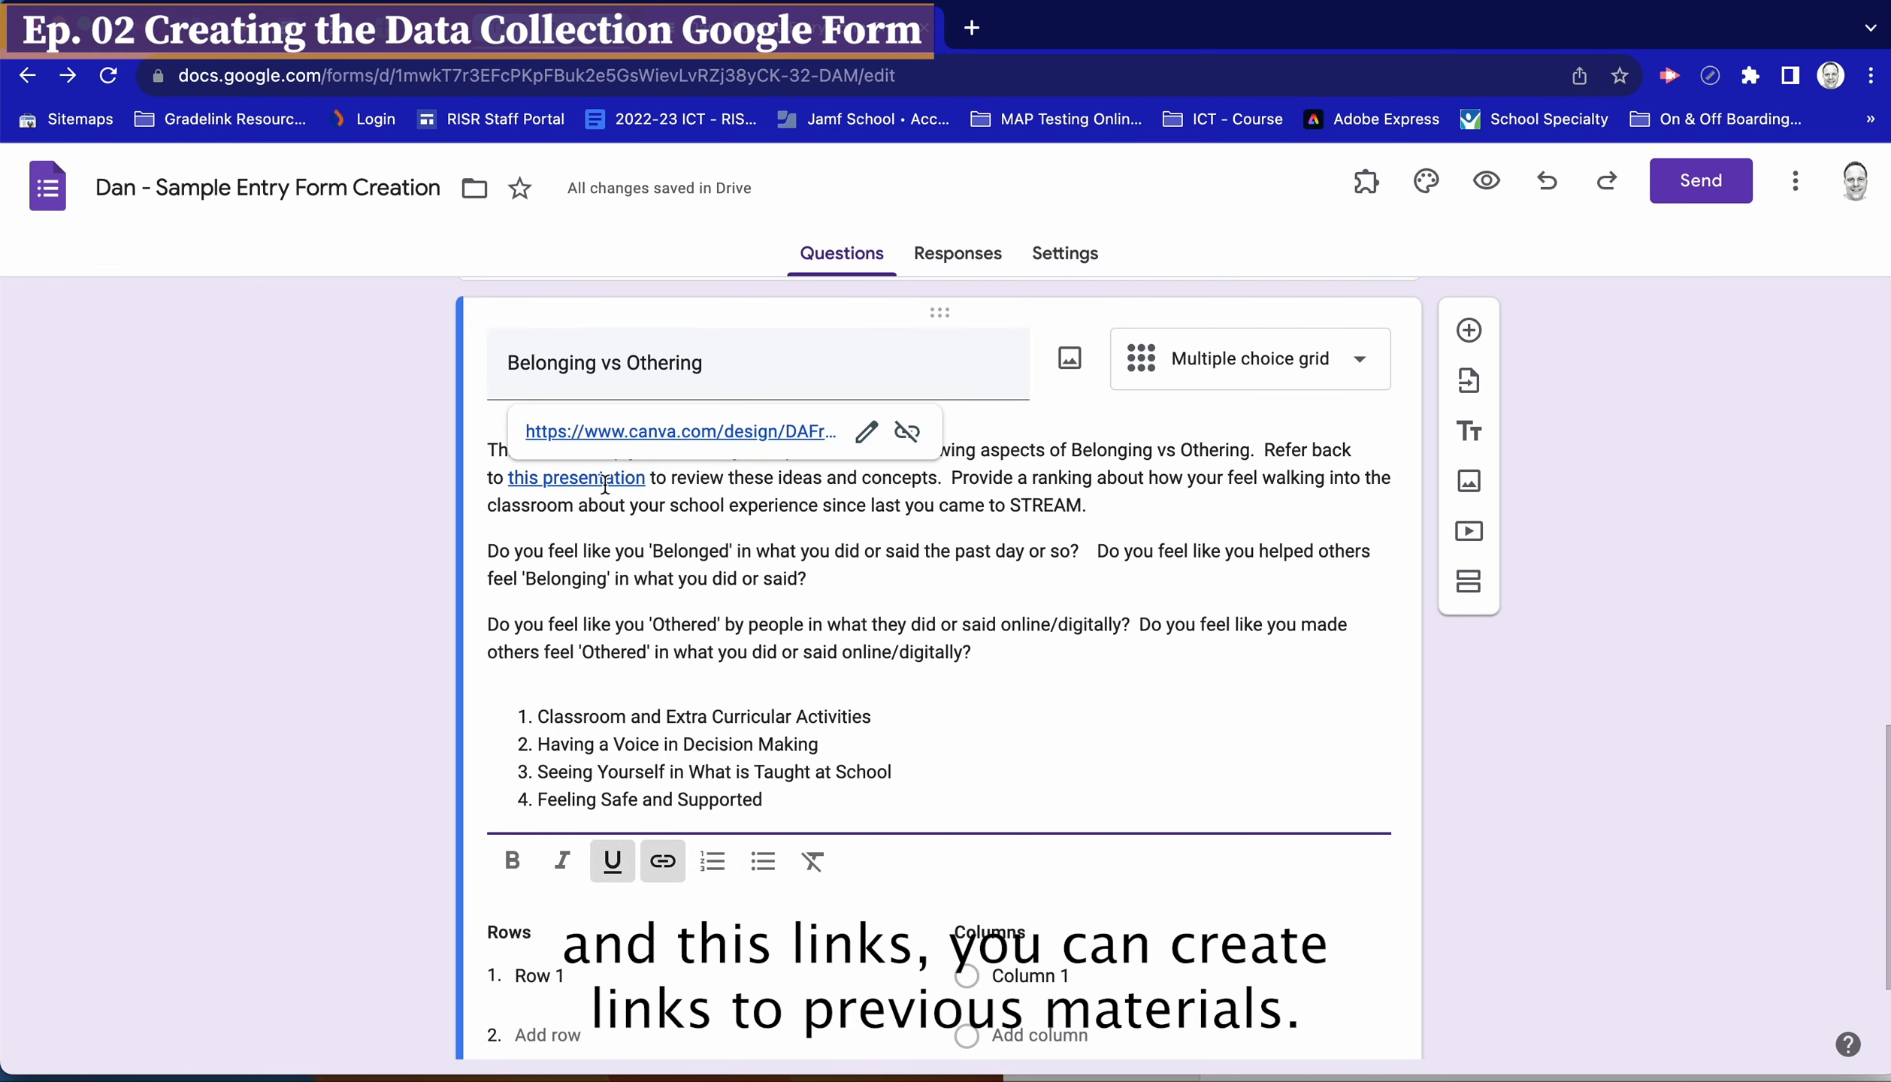
left_click(799, 533)
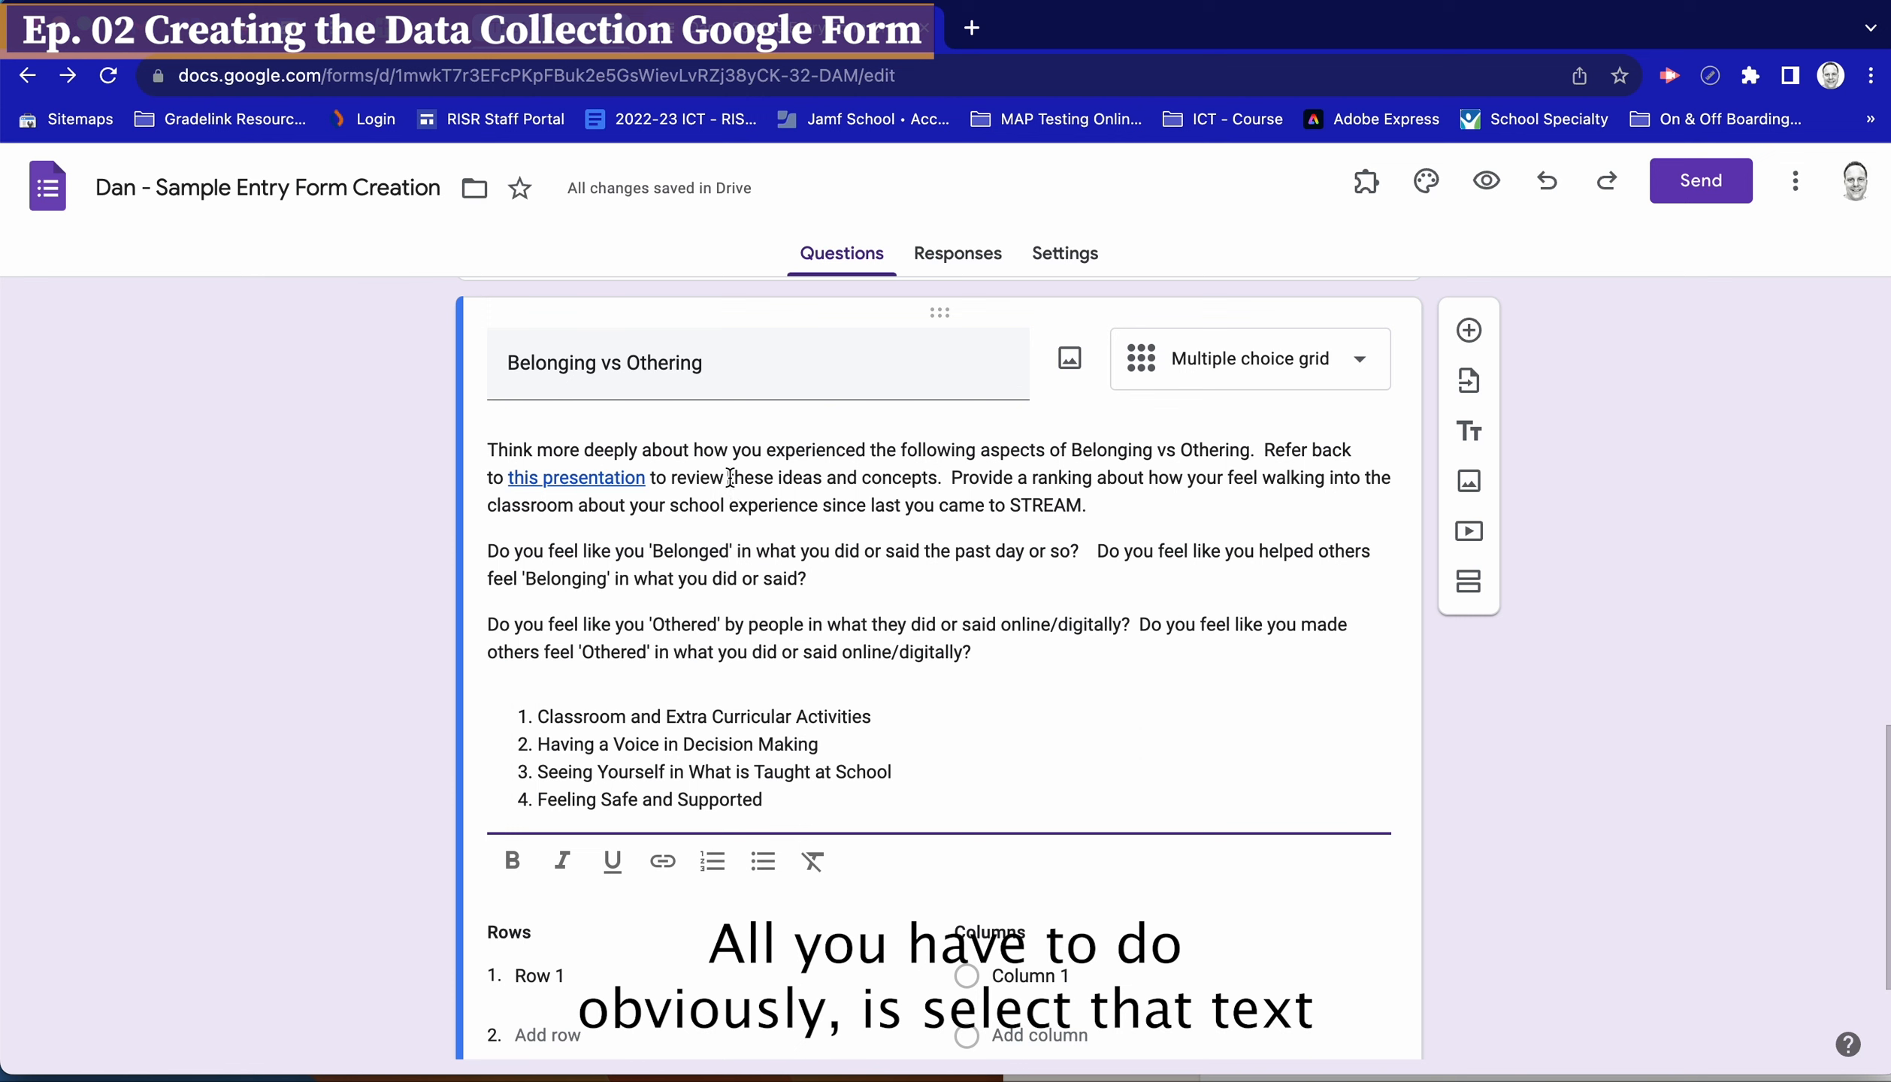
left_click_drag(730, 478, 821, 479)
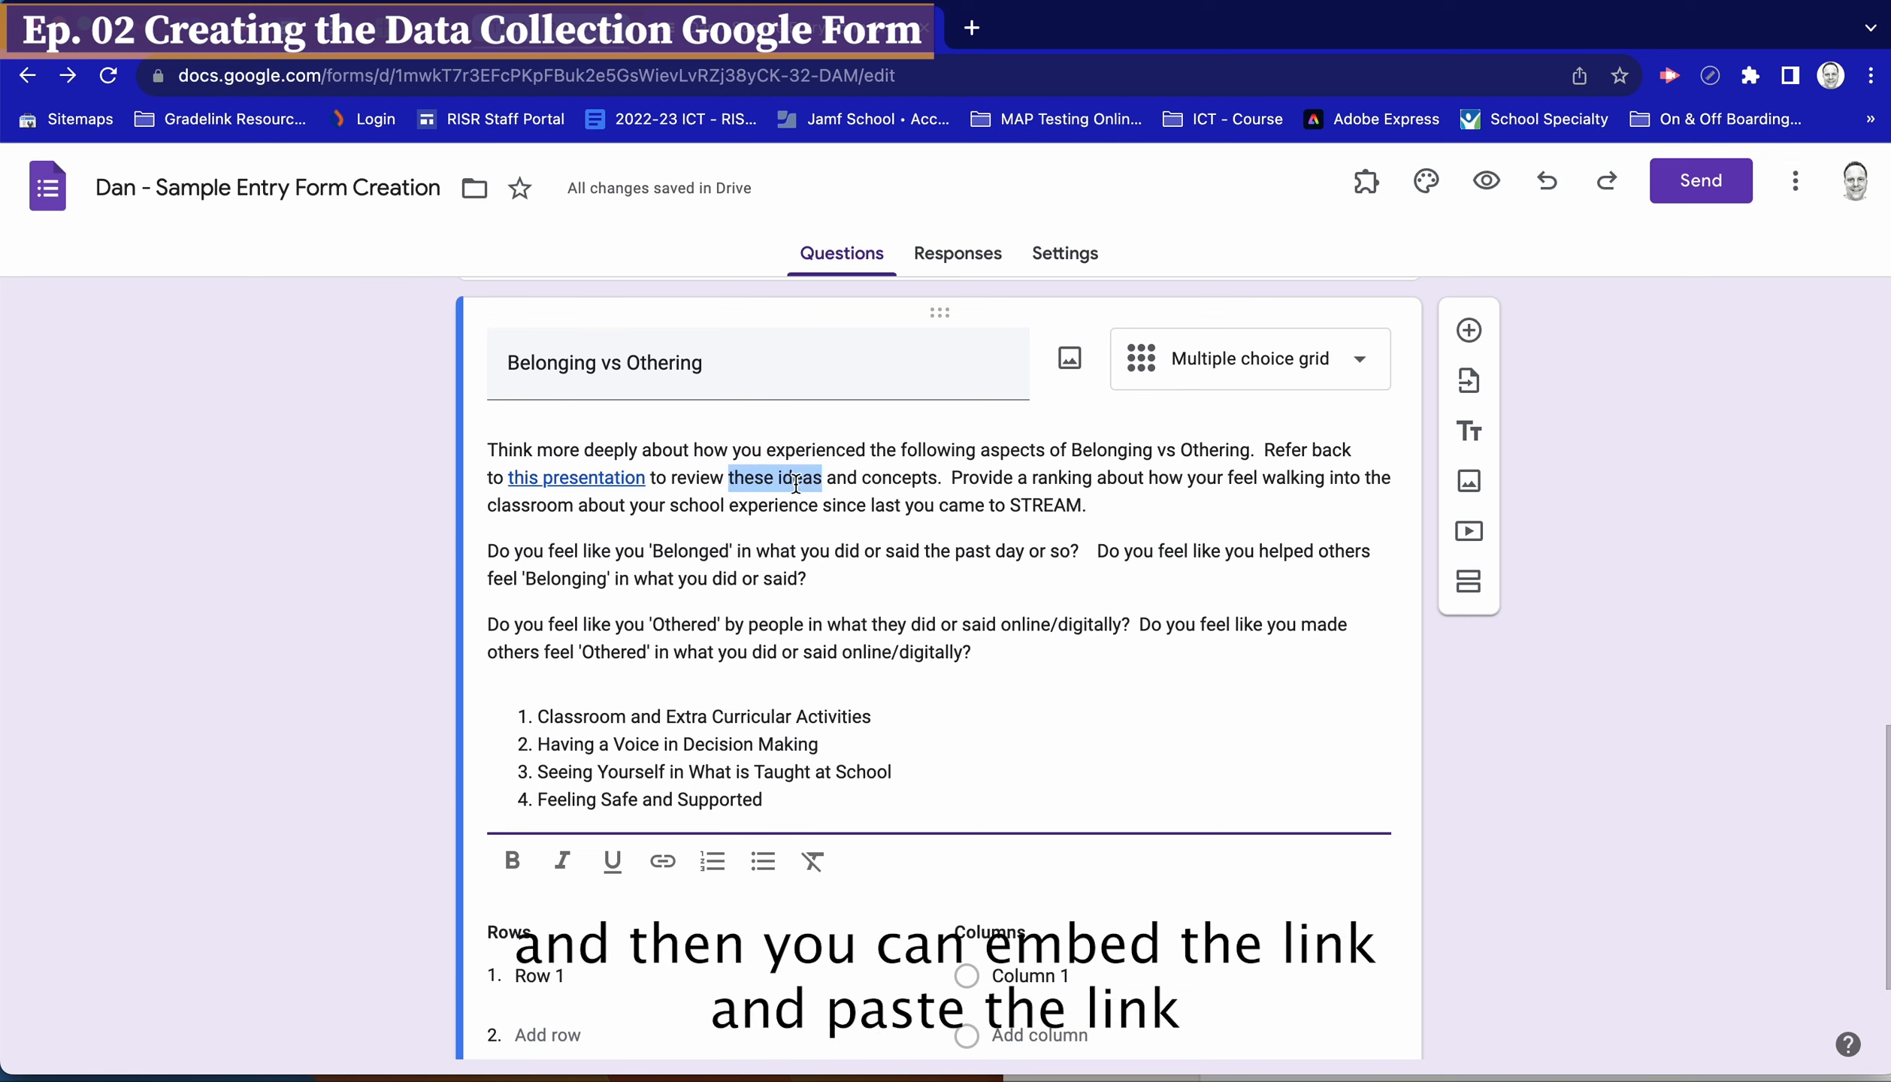
left_click(582, 482)
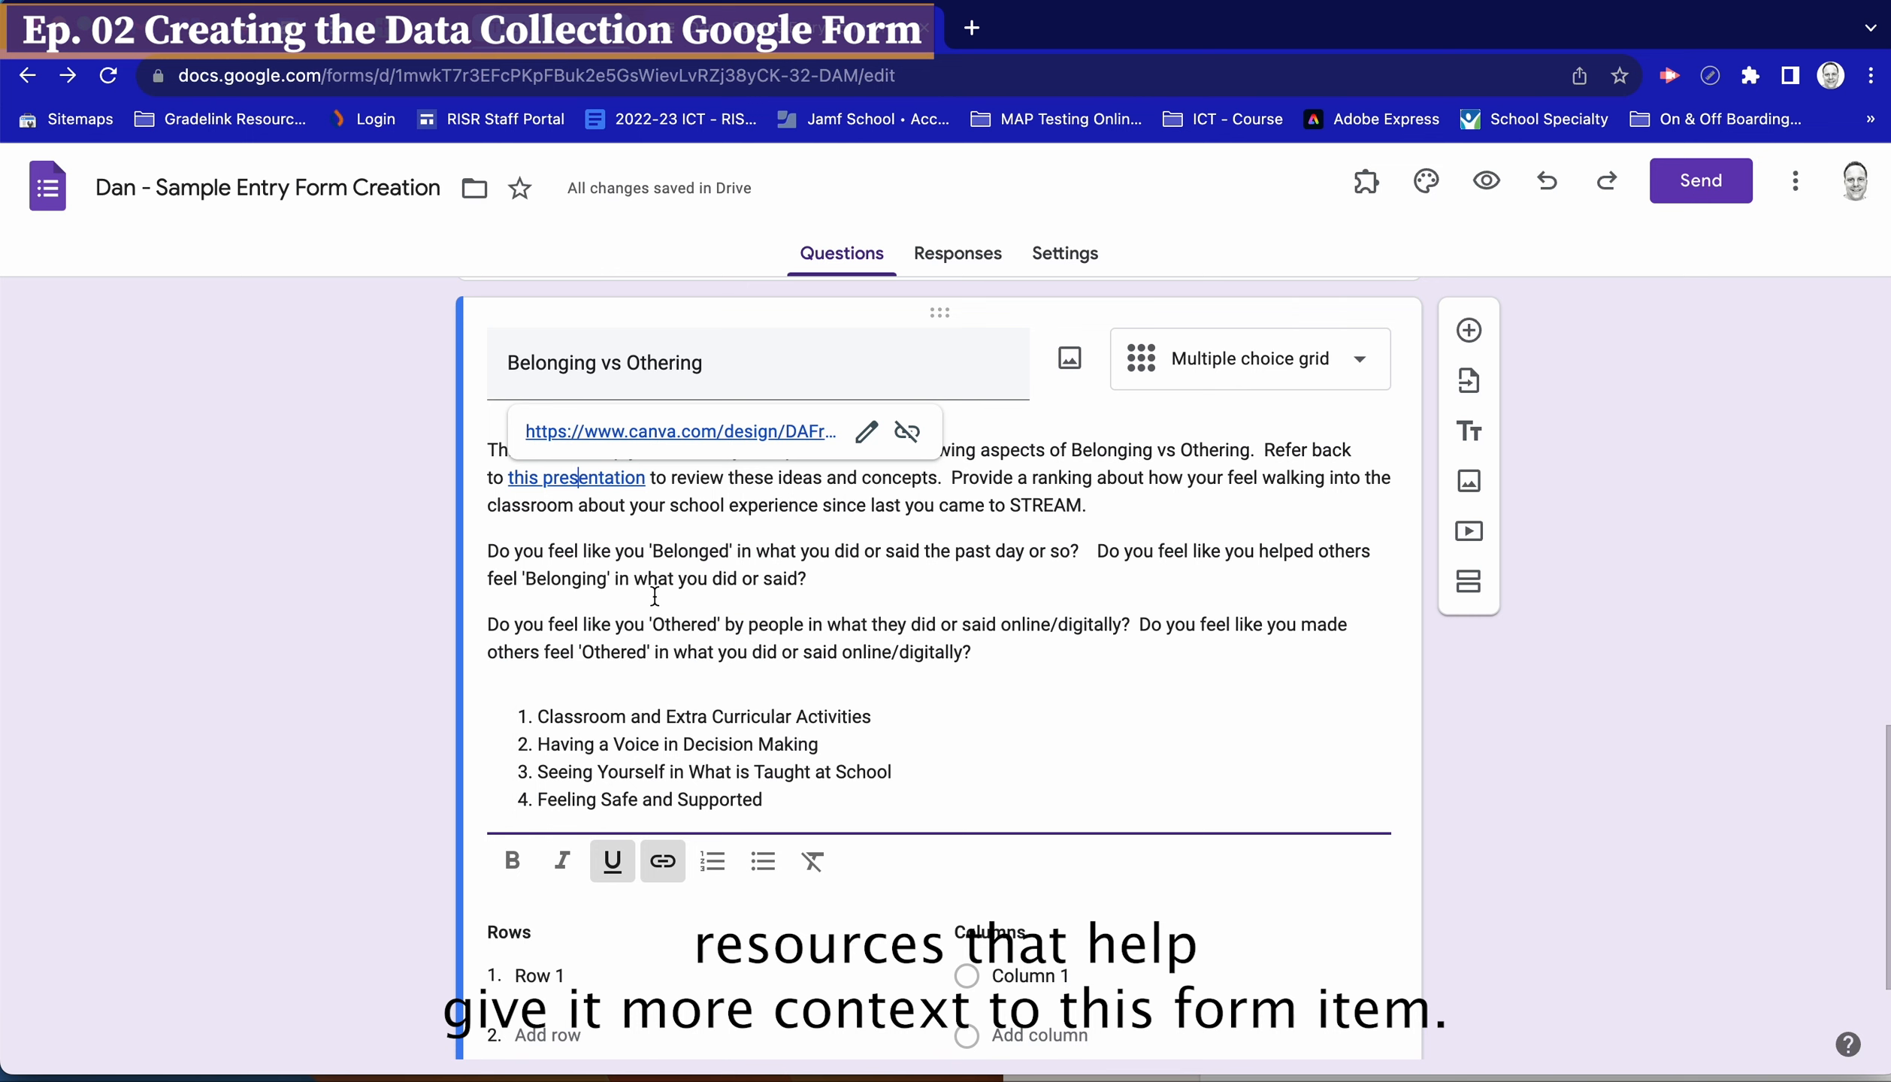
left_click(411, 685)
Copy the four numbered categories from the Belonging vs Othering description and paste them as the grid's rows, replacing Row 1
scroll(411, 685, "down", 3)
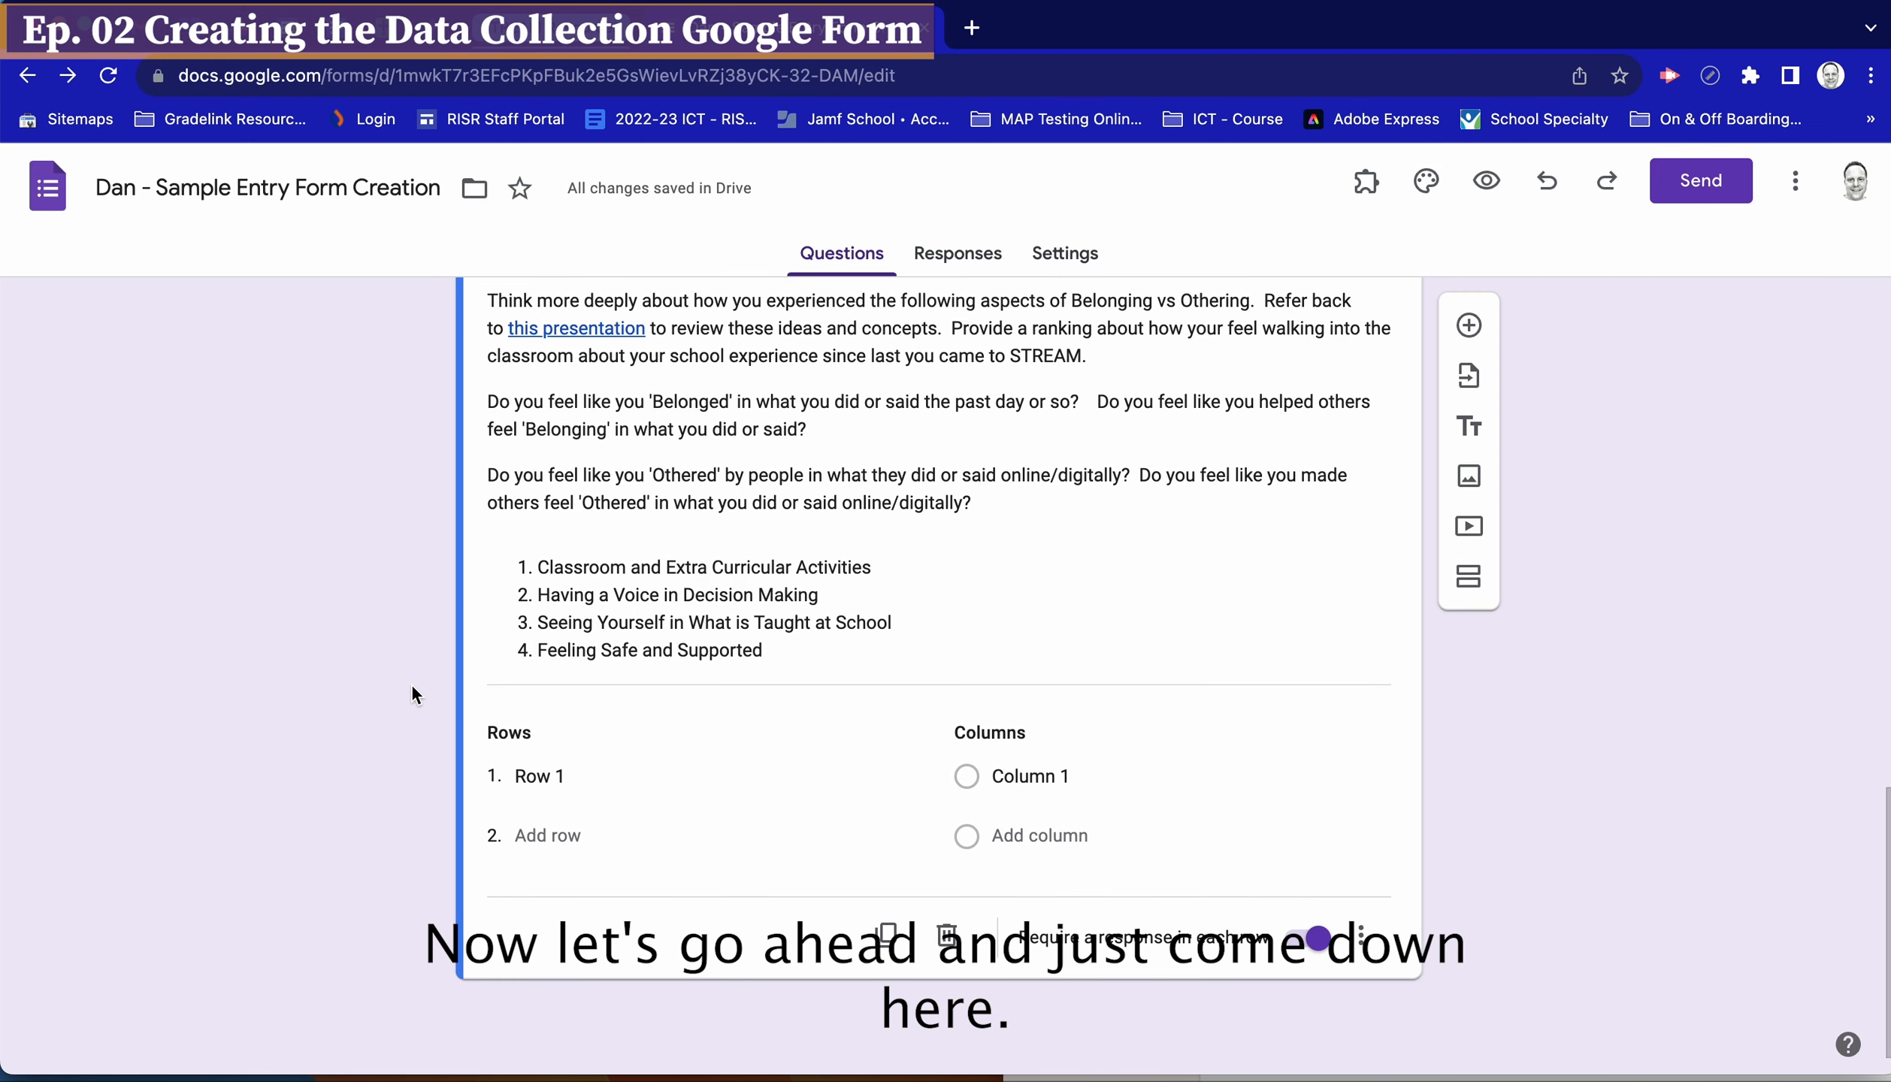
left_click(542, 570)
key("ctrl+a")
left_click(615, 594)
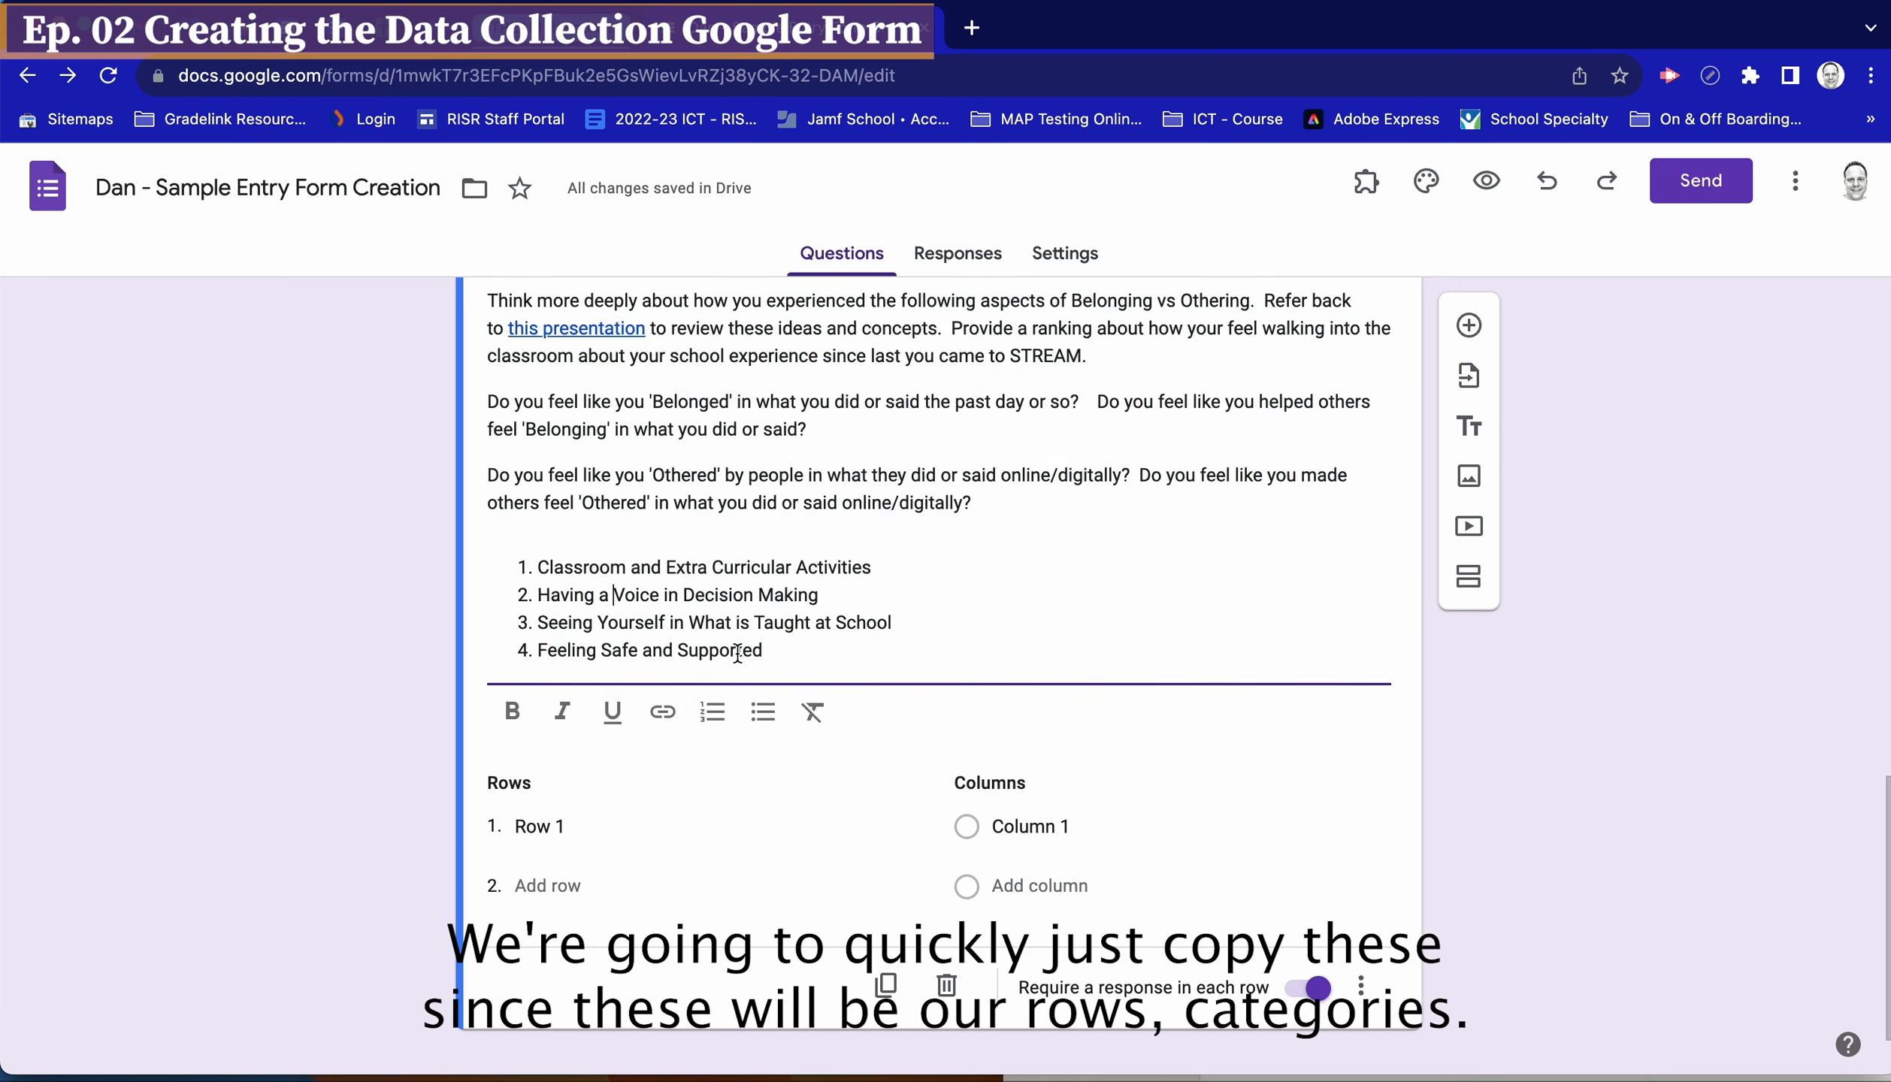
left_click_drag(763, 651, 536, 568)
key("super+c")
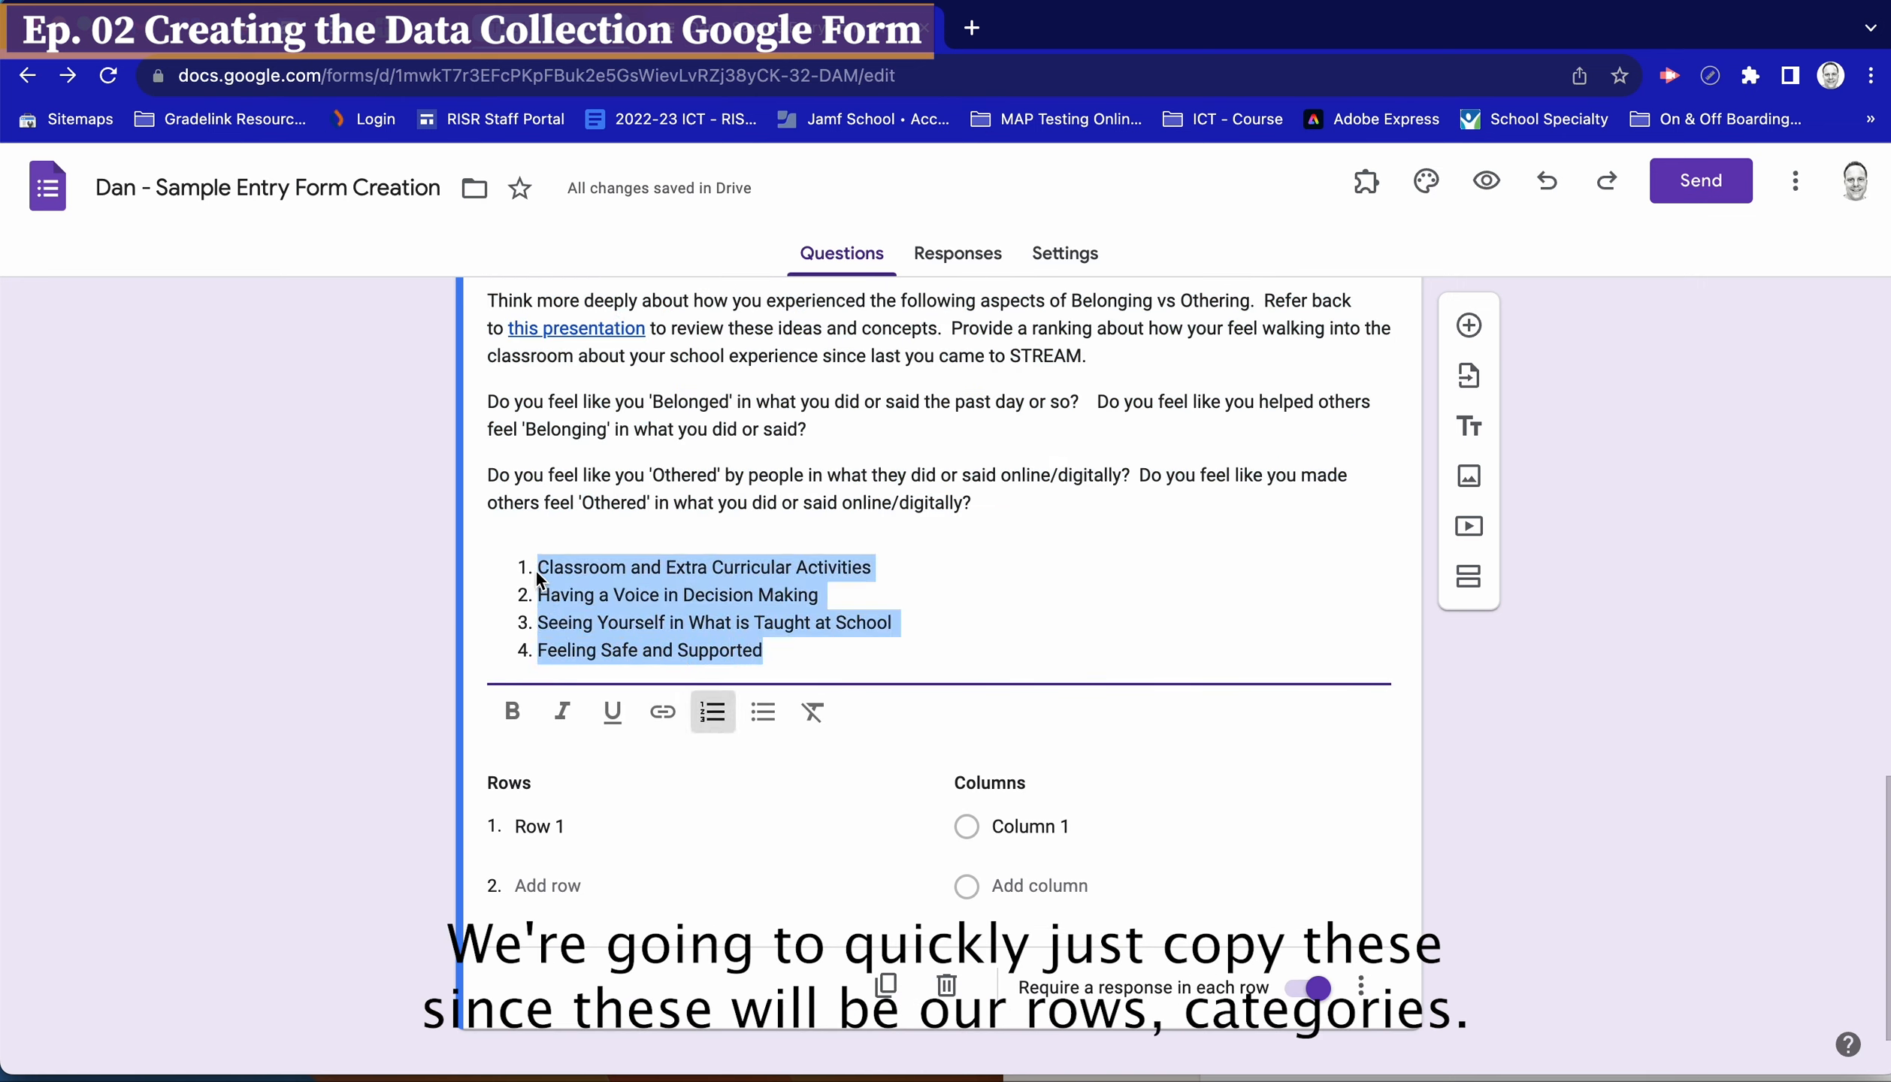
left_click(527, 826)
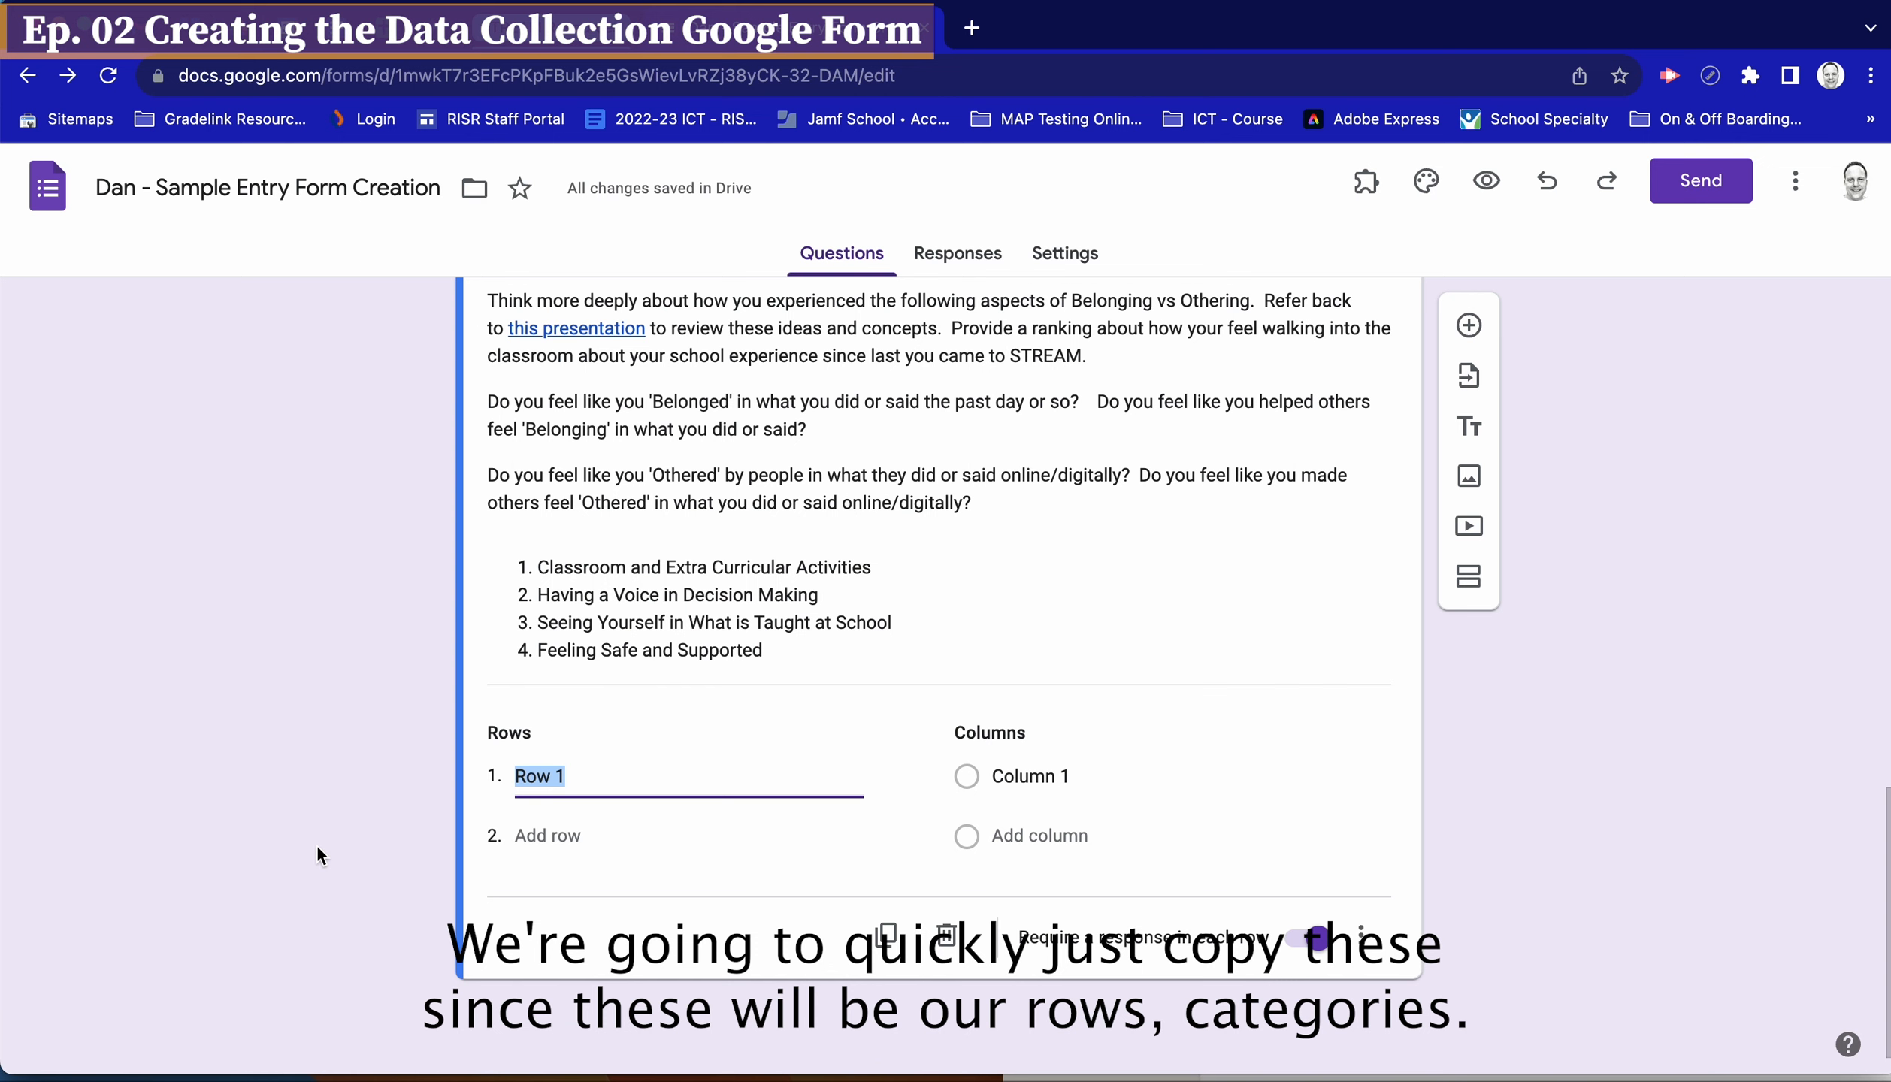
key("super+v")
scroll(316, 845, "down", 2)
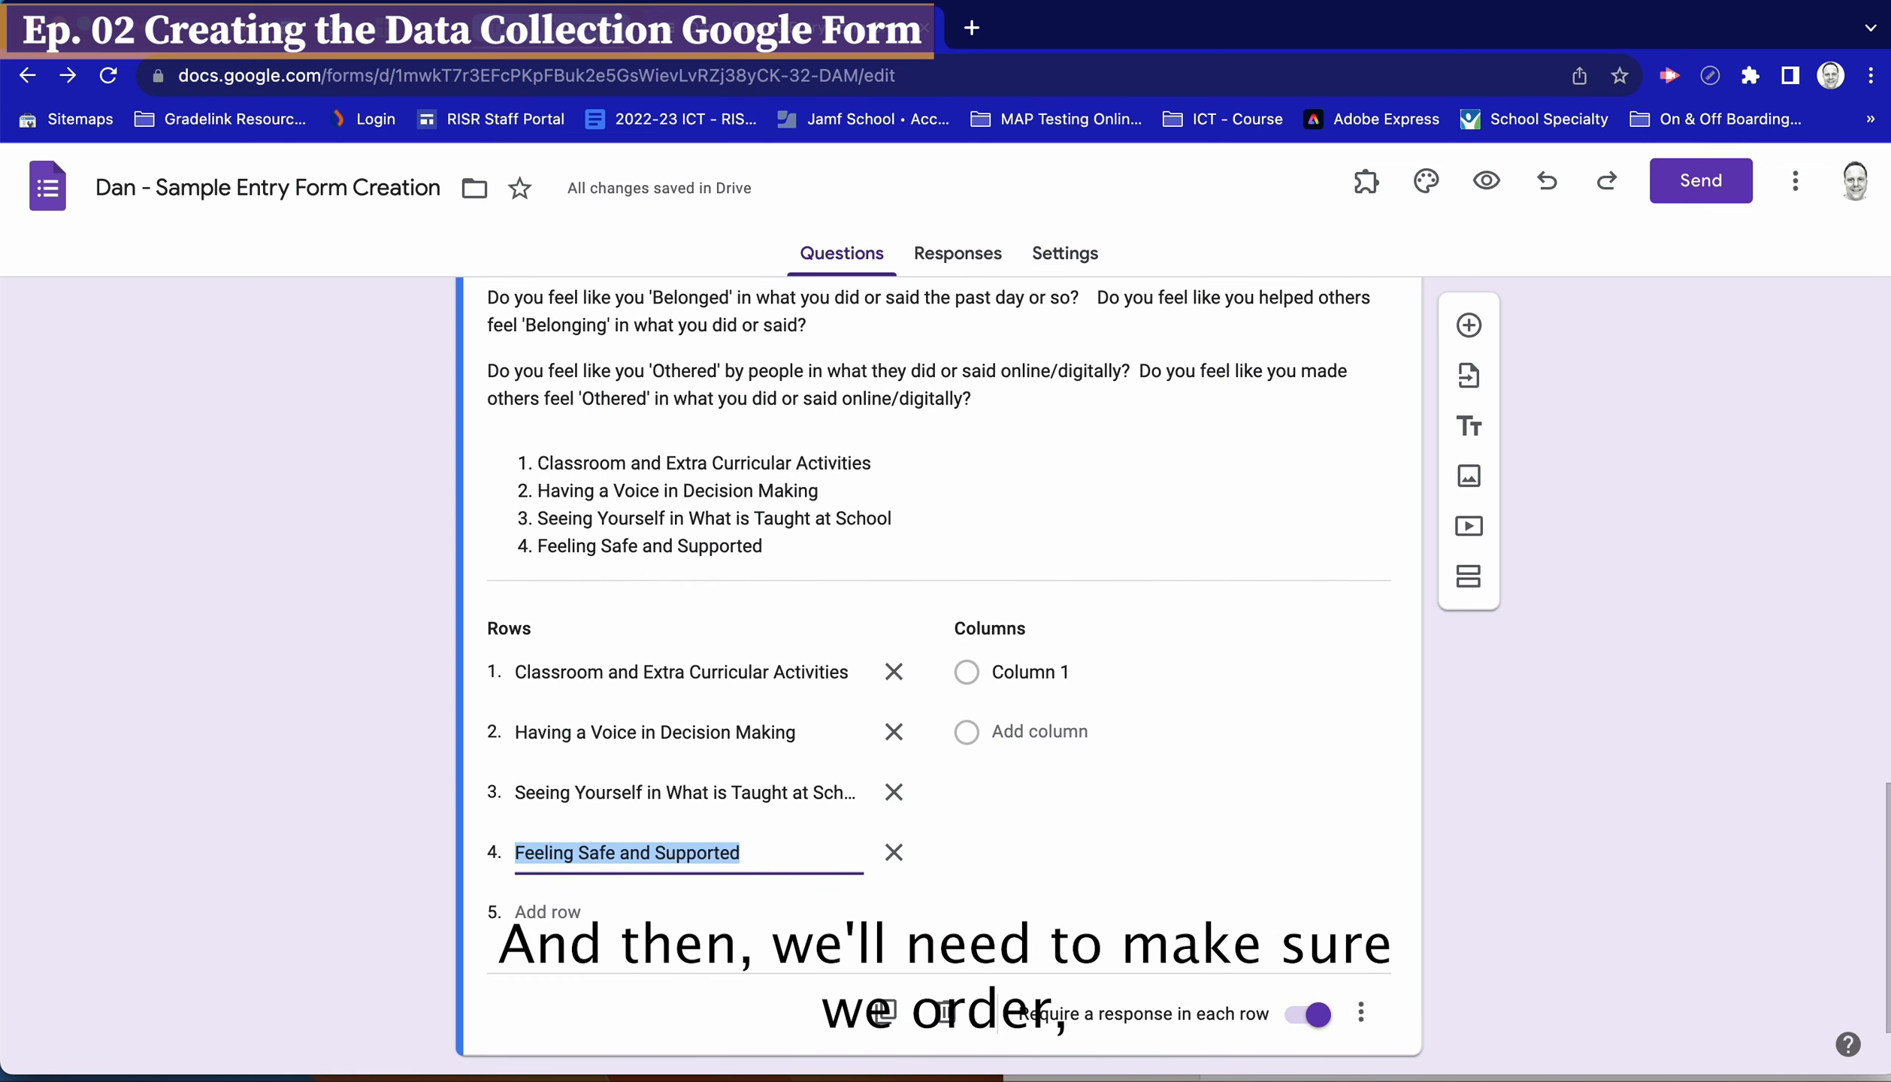
Name the Belonging vs Othering grid's four columns 1, 2, 3 and 4
left_click(1018, 674)
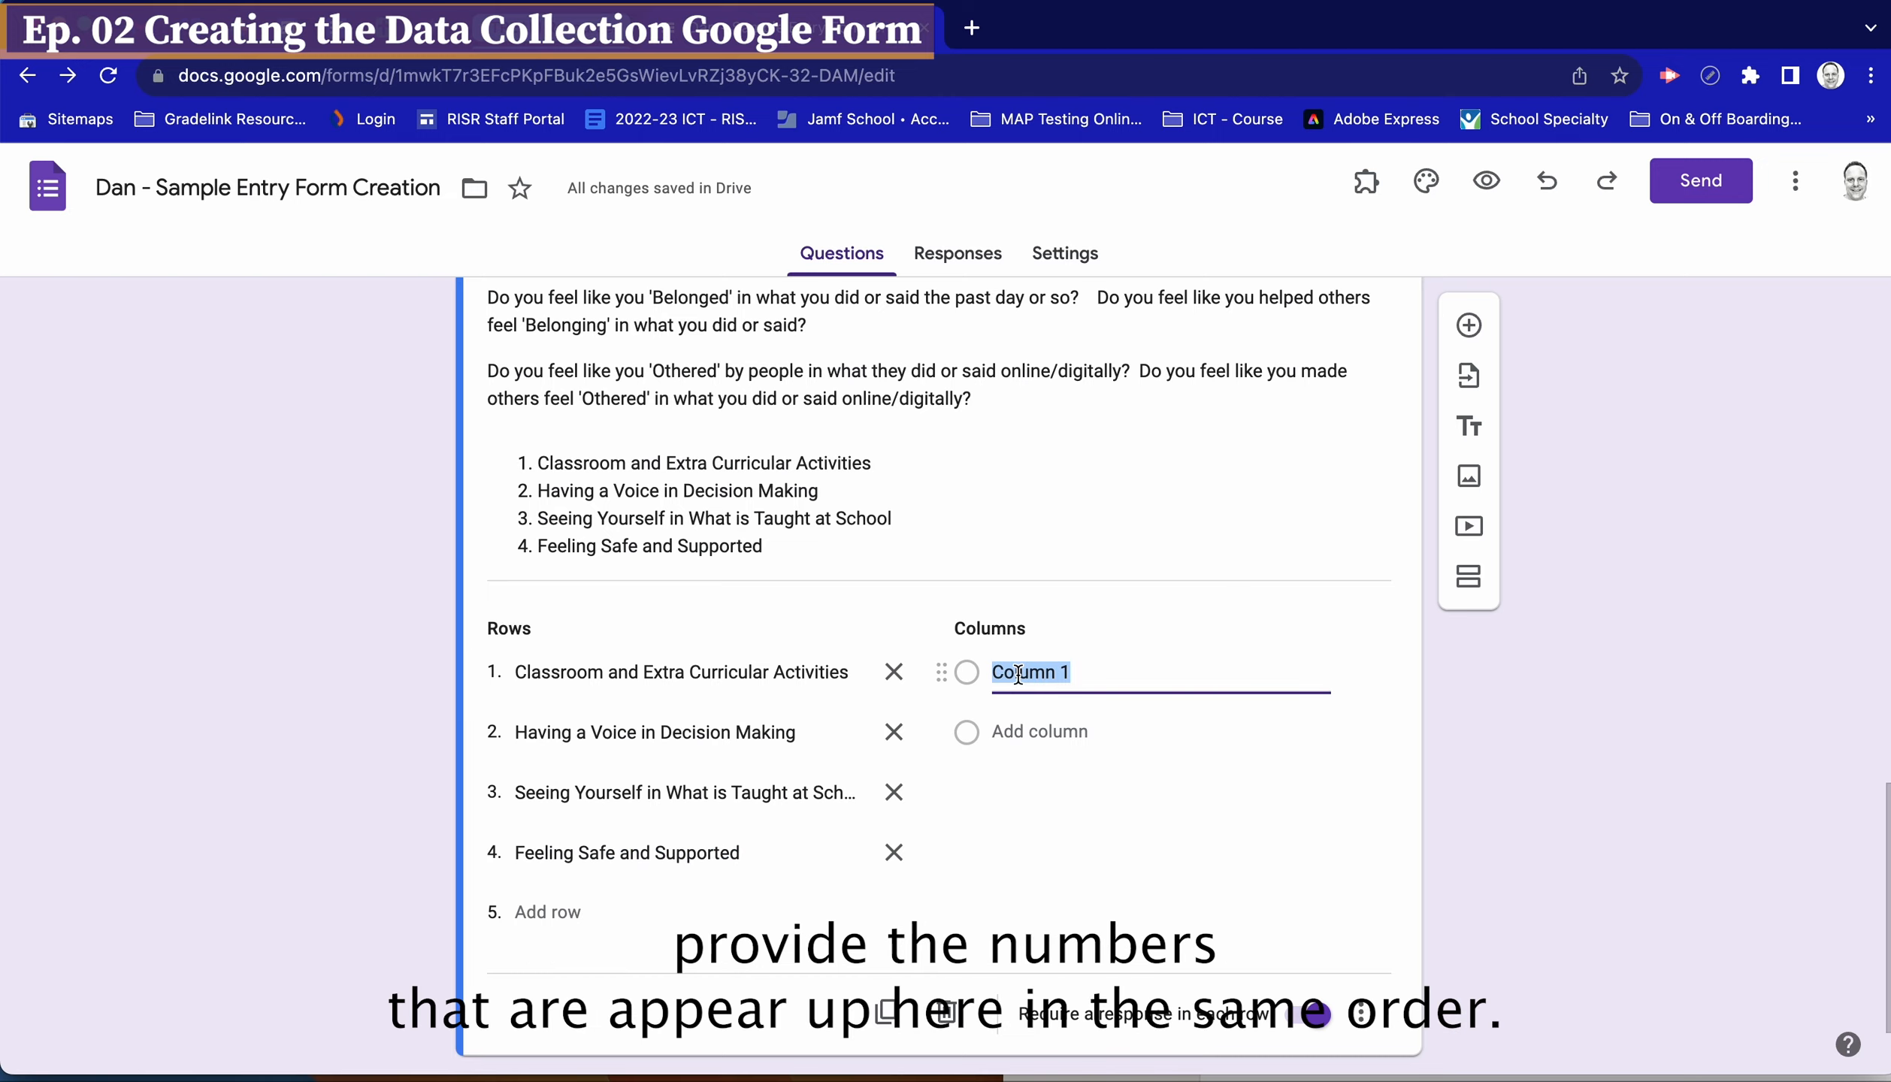
scroll(1017, 674, "up", 10)
scroll(1018, 674, "down", 11)
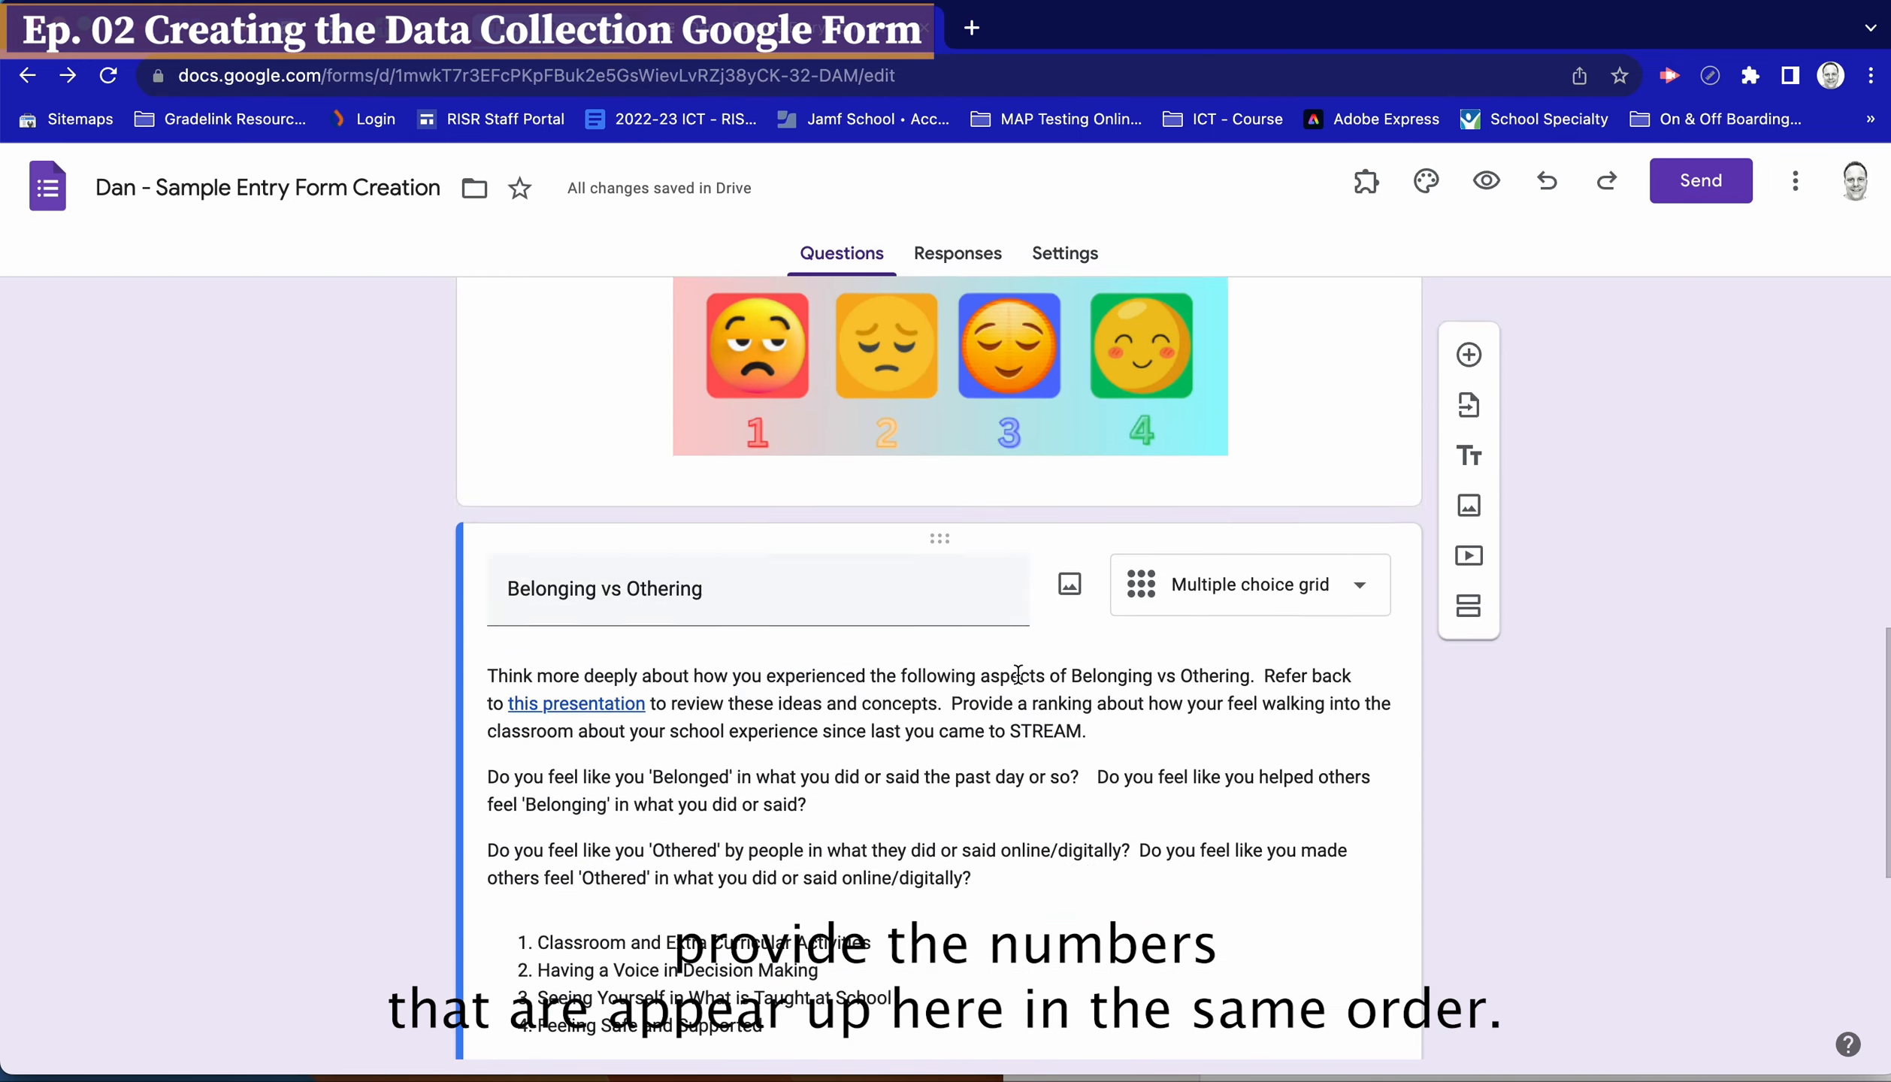
type("1")
key("Return")
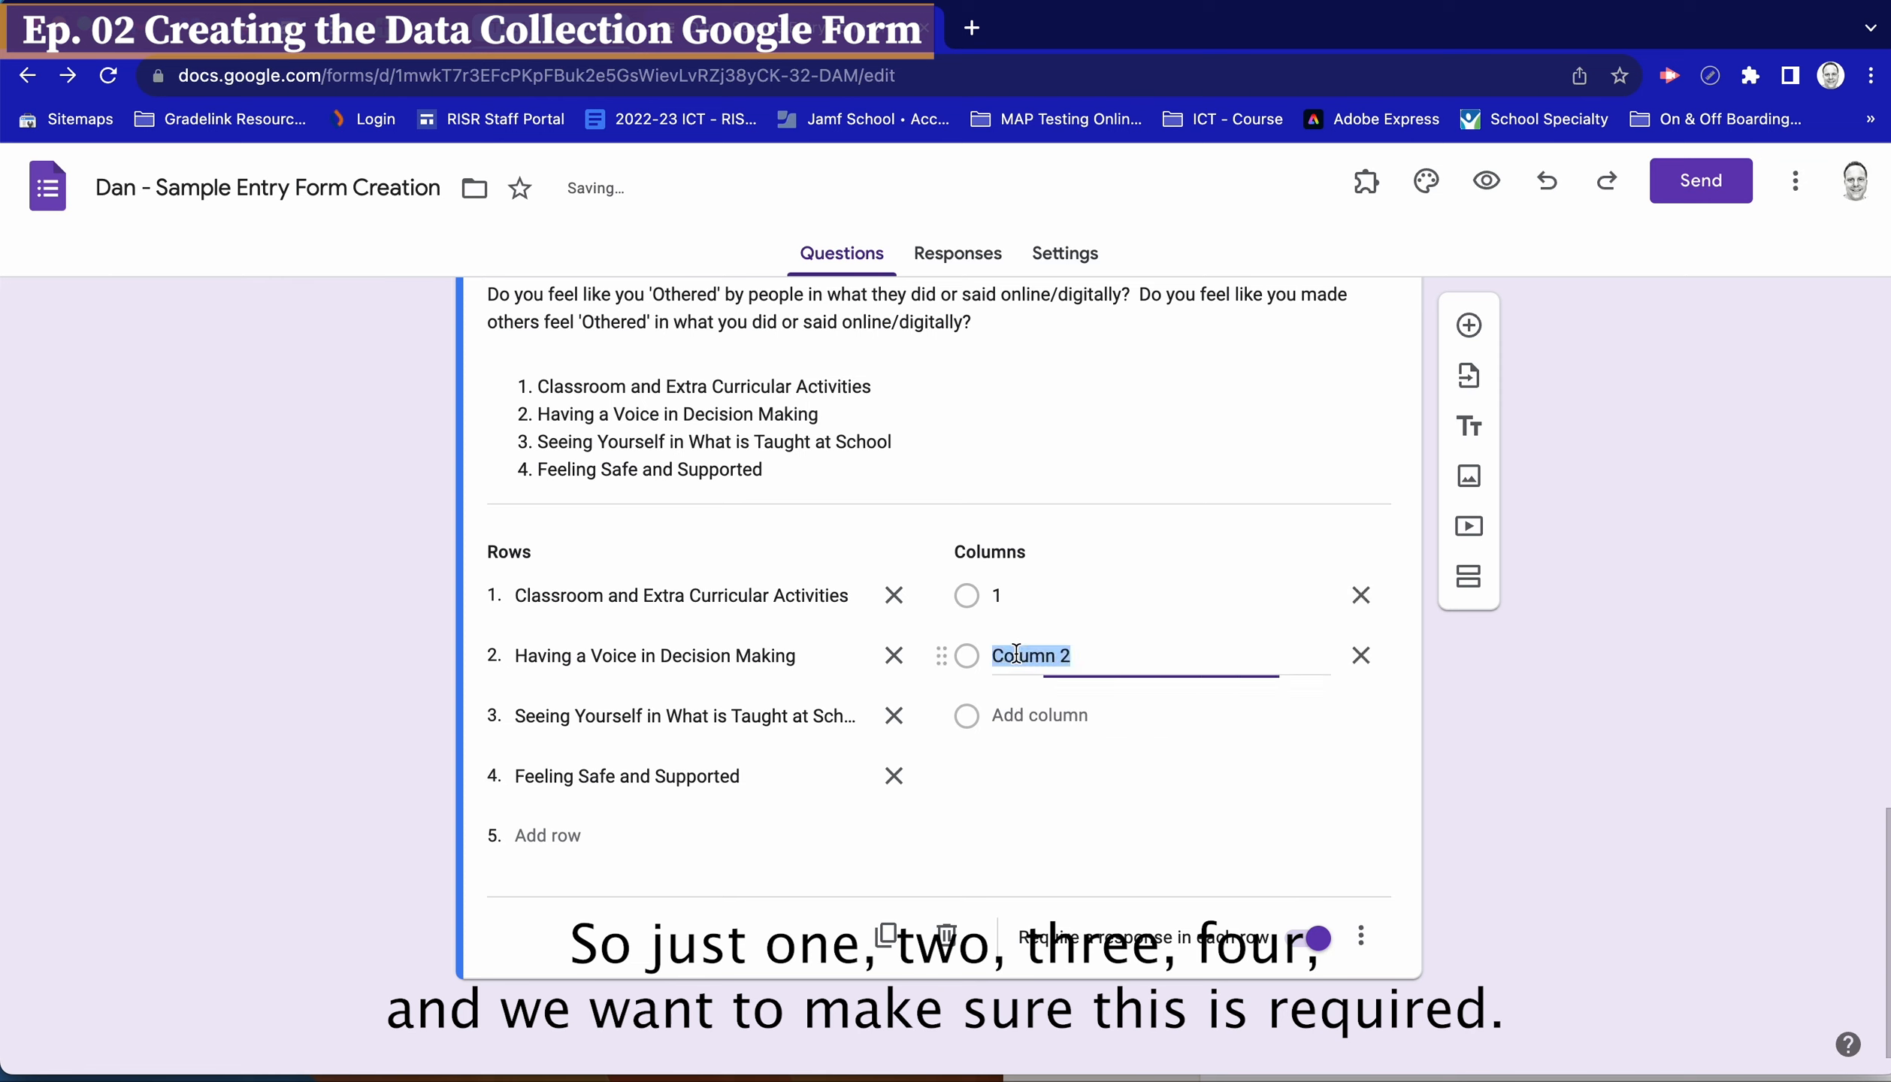
type("2")
key("Return")
type("3")
key("Return")
type("4")
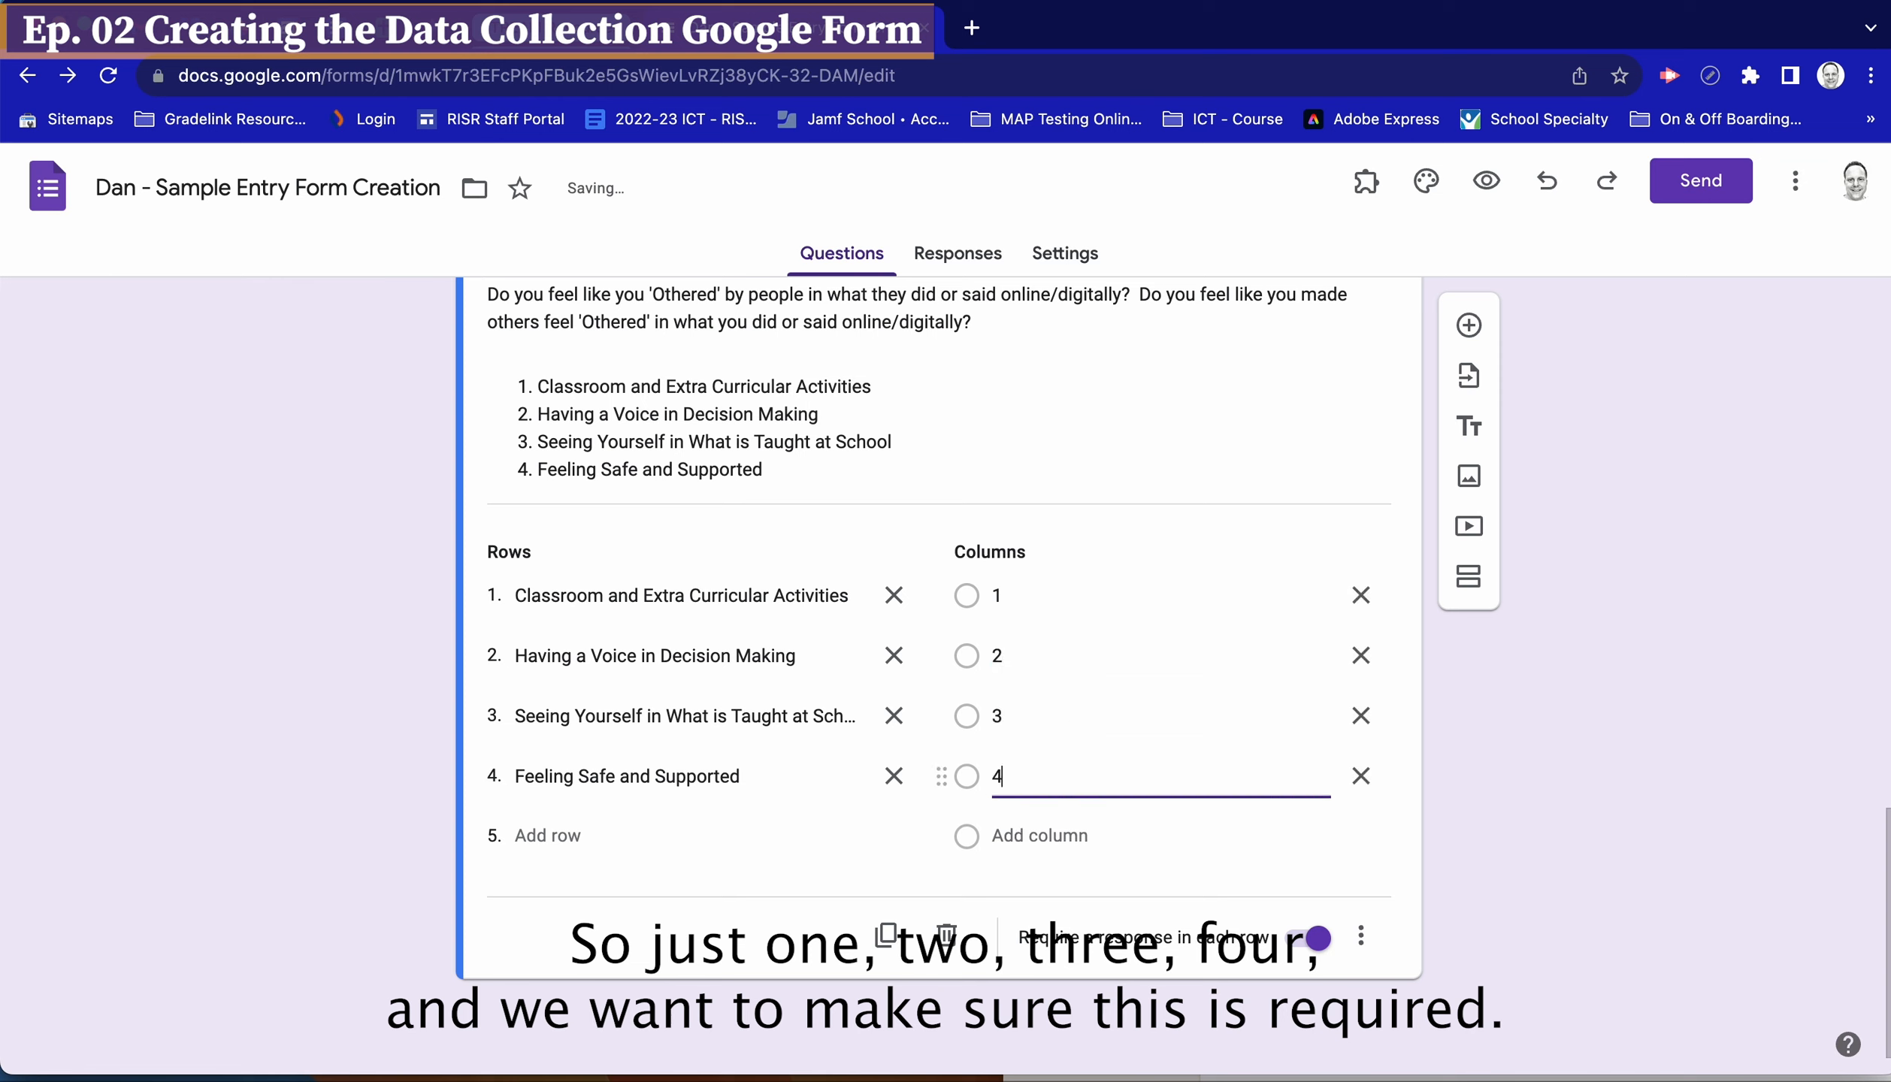
left_click(236, 762)
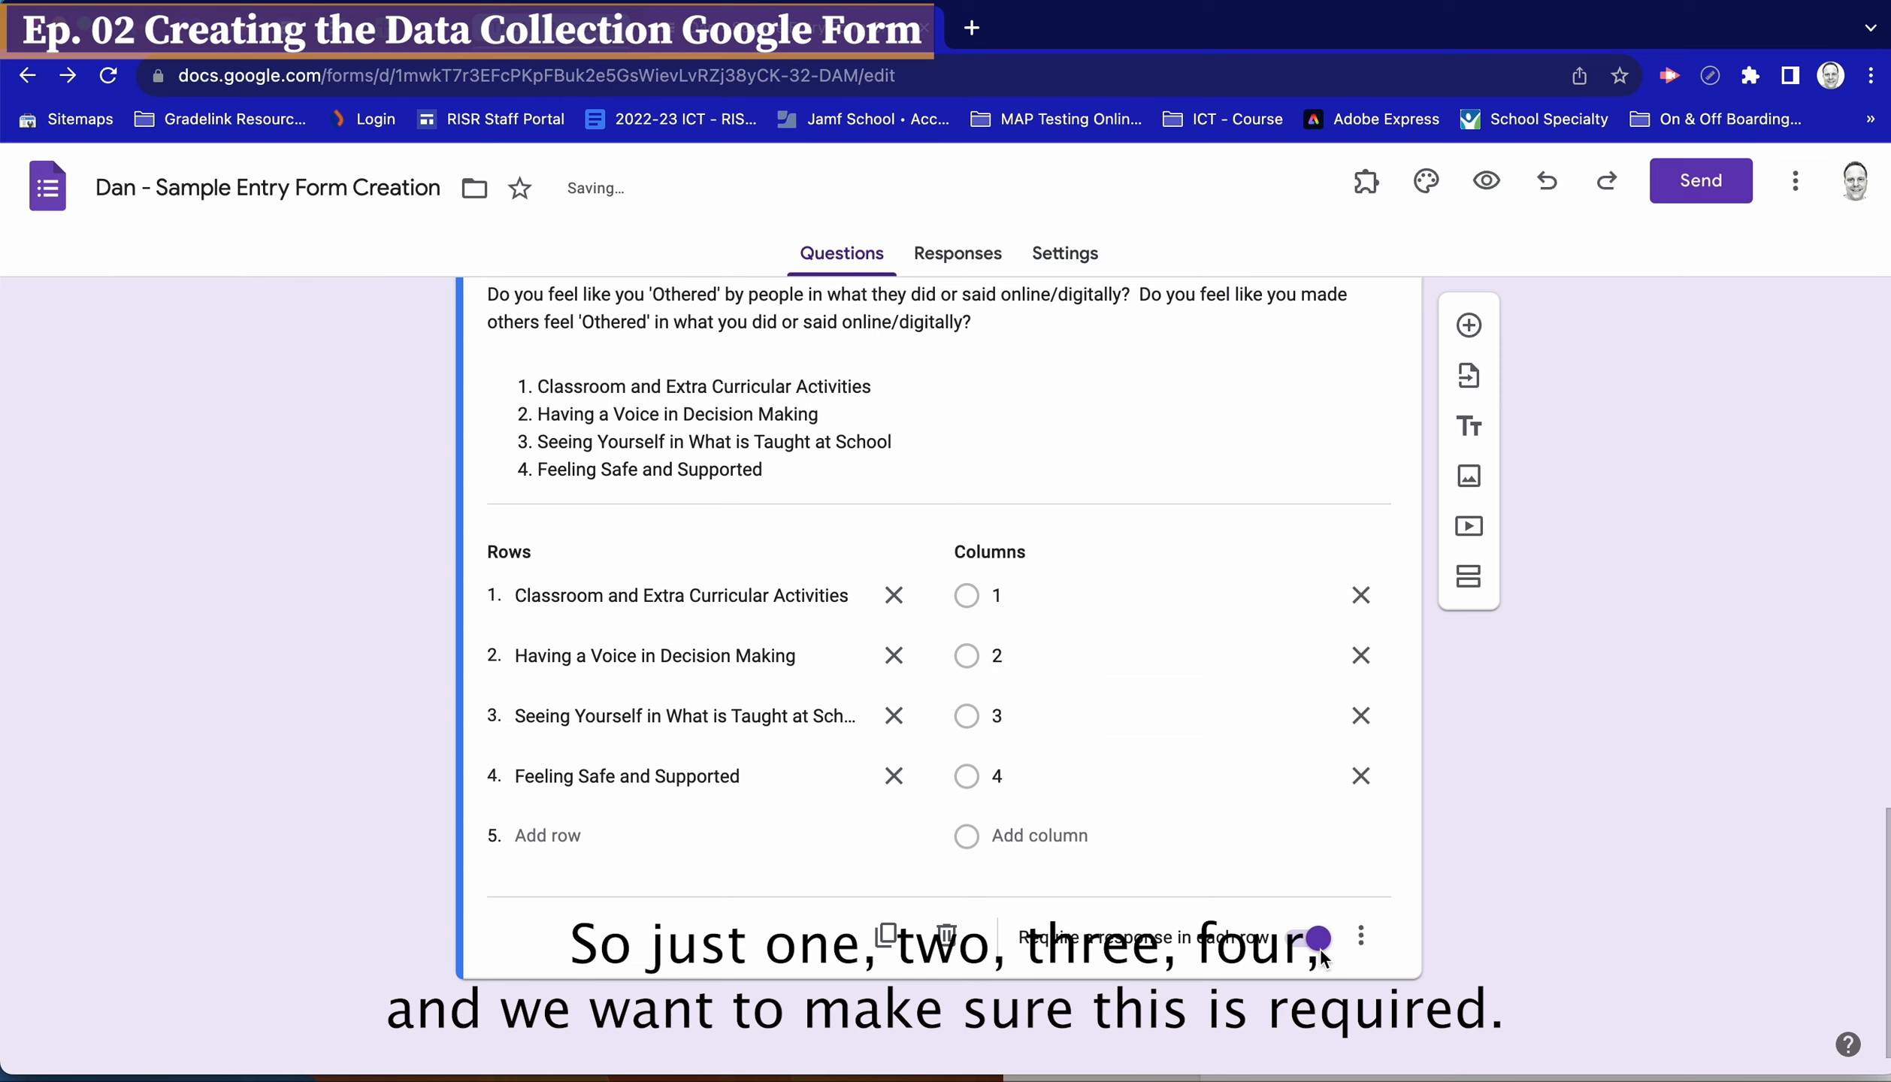
Review the Belonging vs Othering question's description, rows and columns, and open a preview of the form
scroll(1115, 748, "up", 5)
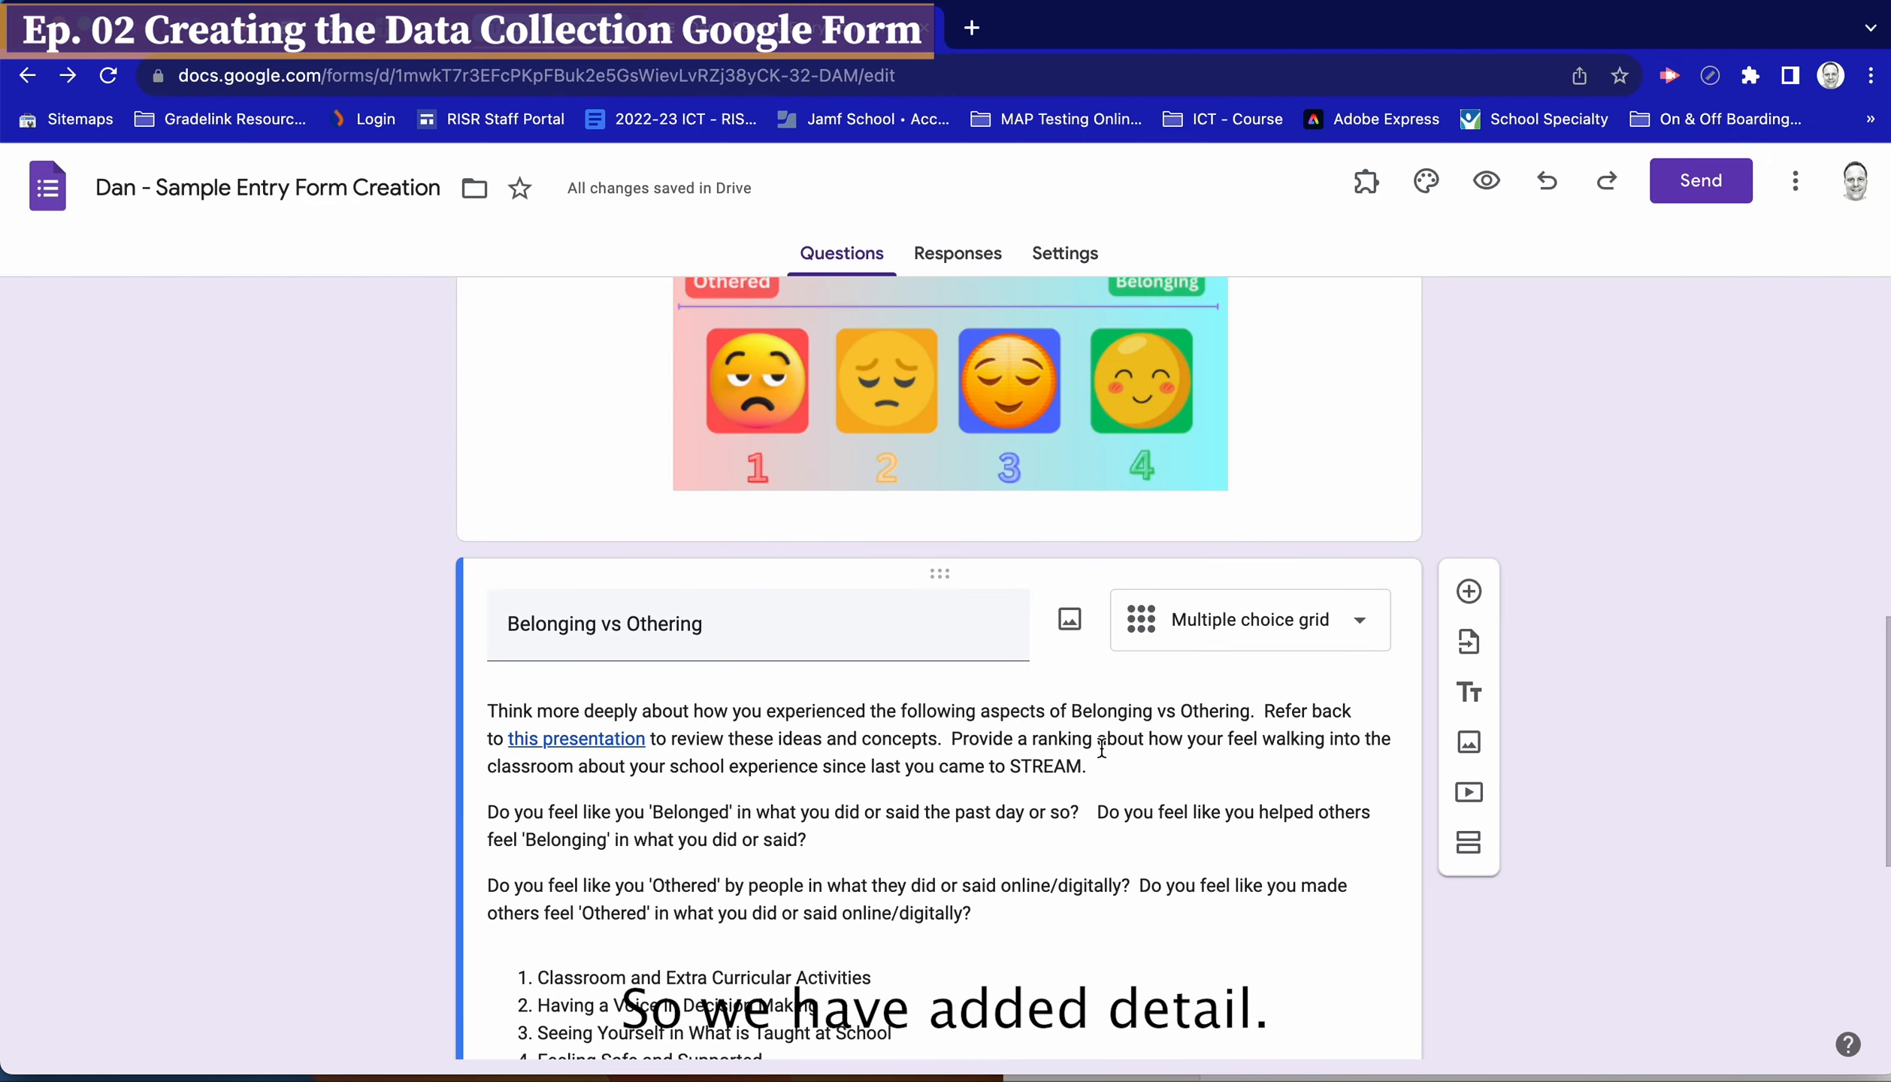
scroll(773, 864, "down", 3)
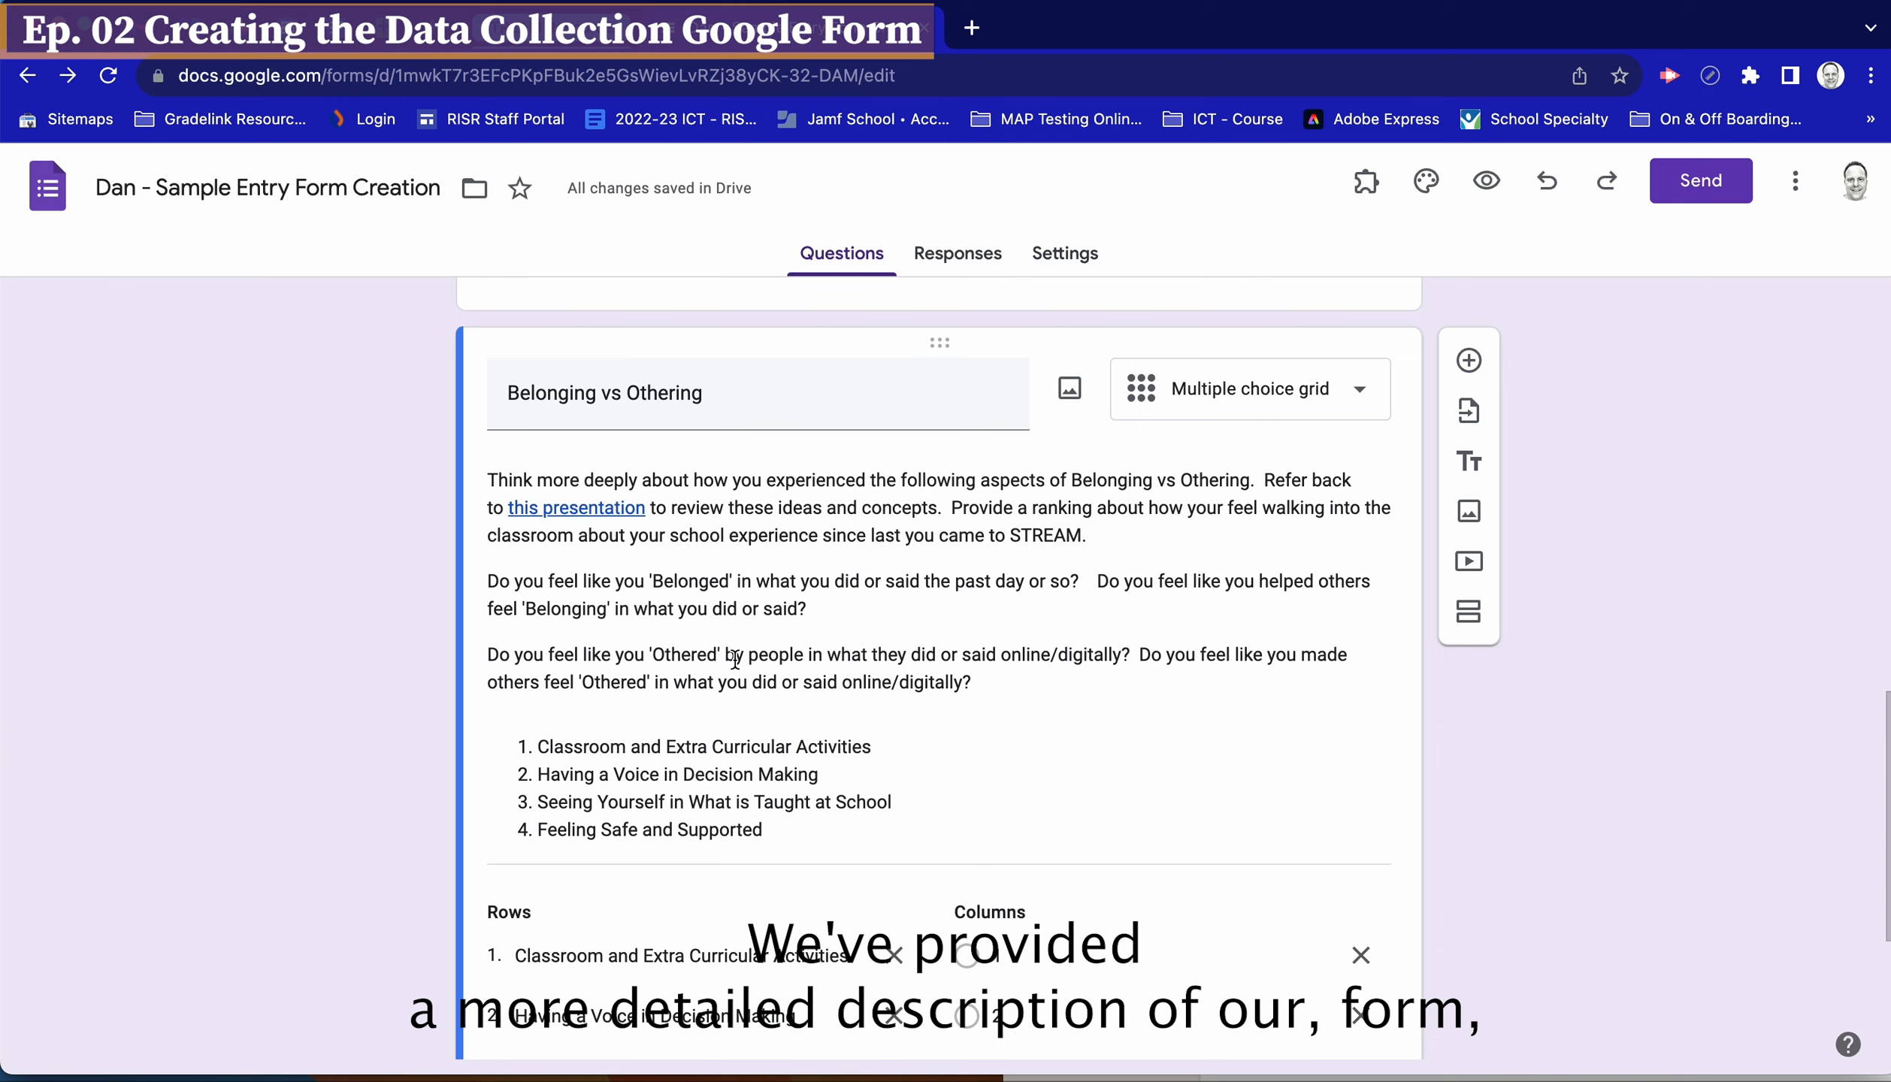
scroll(735, 659, "down", 2)
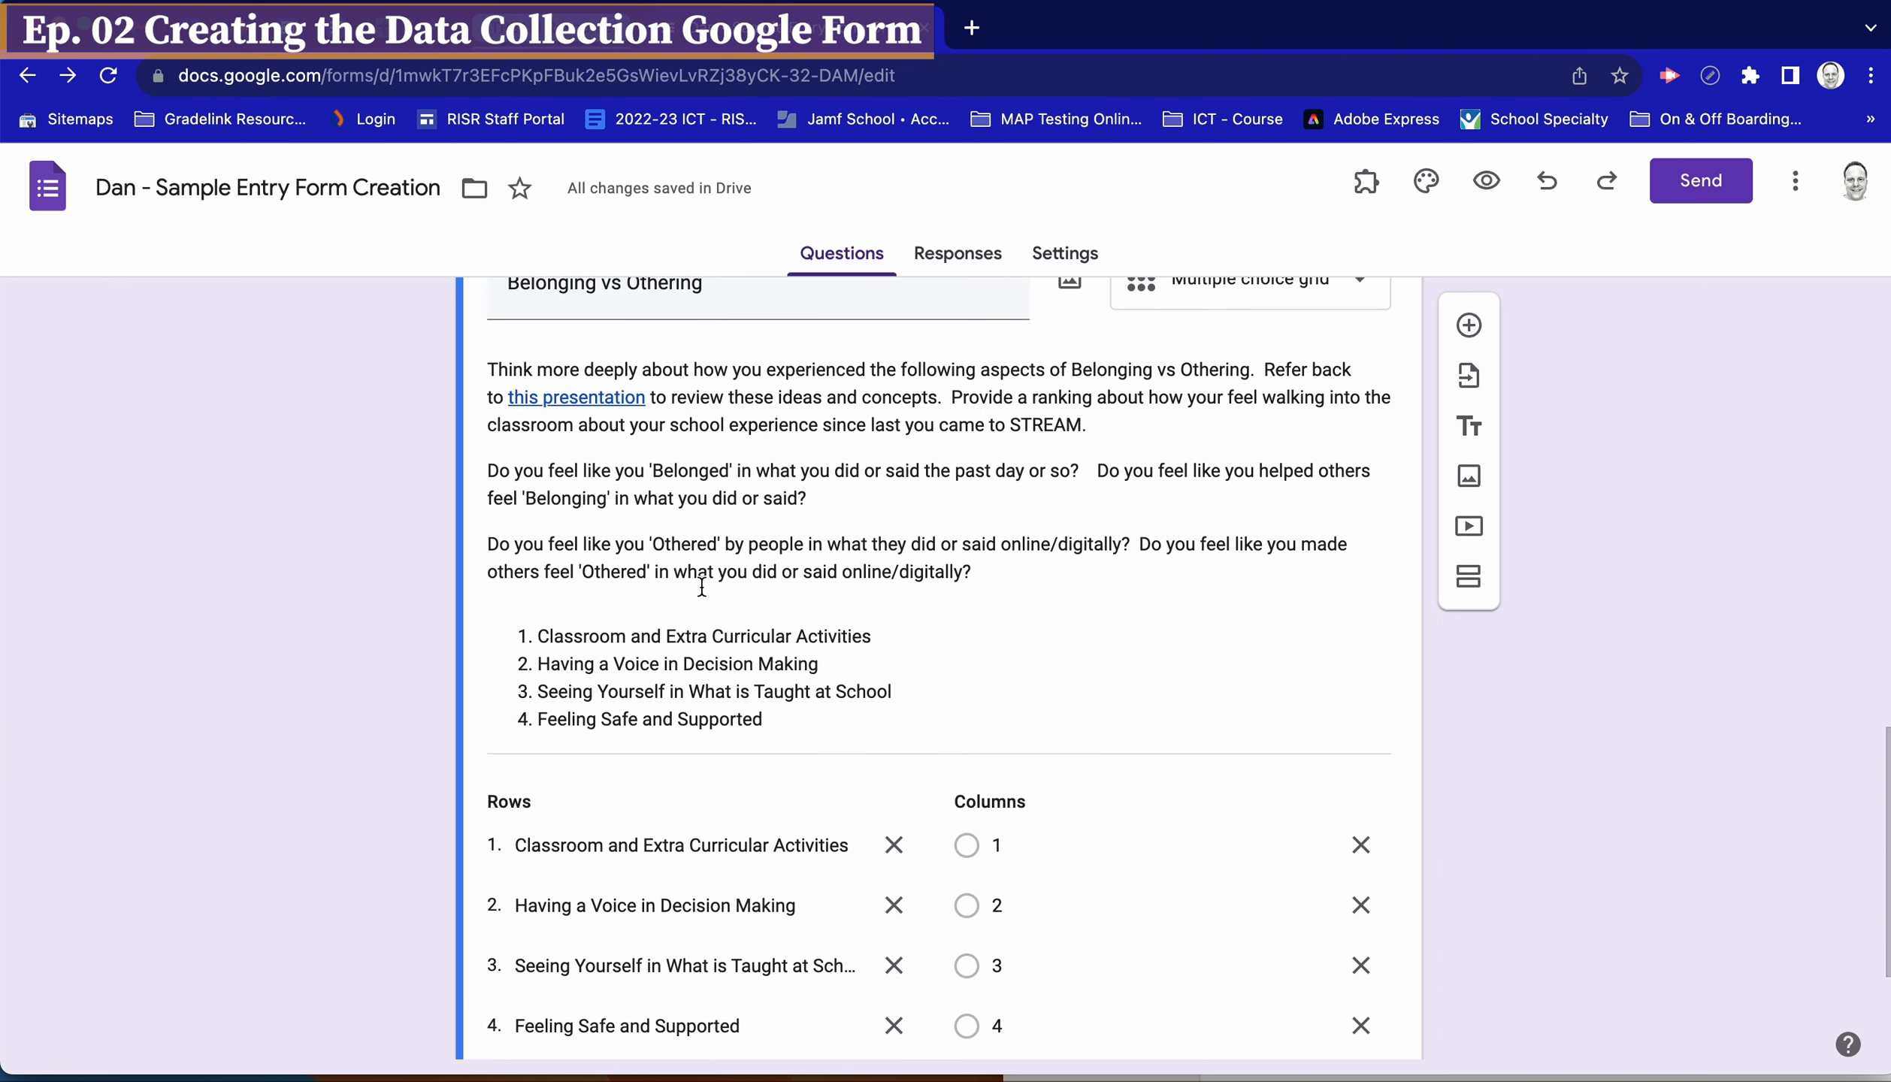
scroll(701, 586, "down", 3)
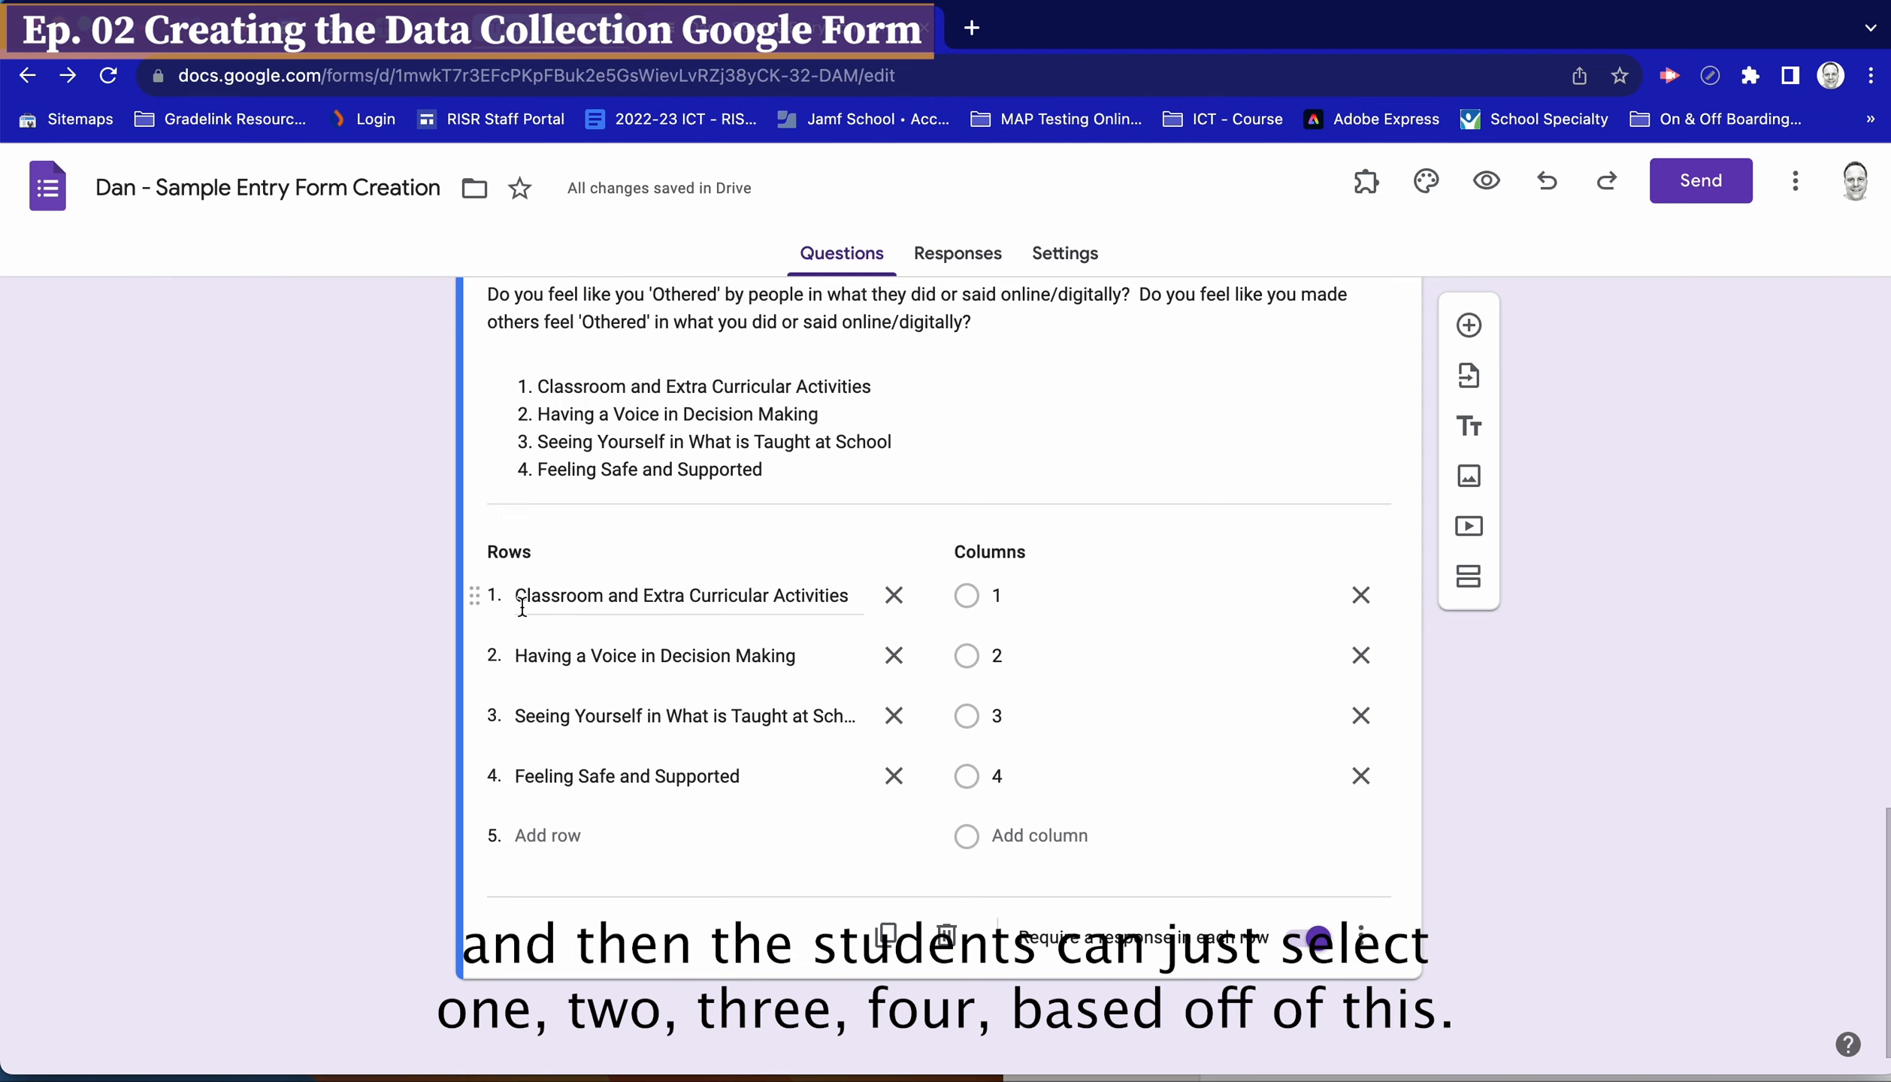
scroll(765, 686, "up", 2)
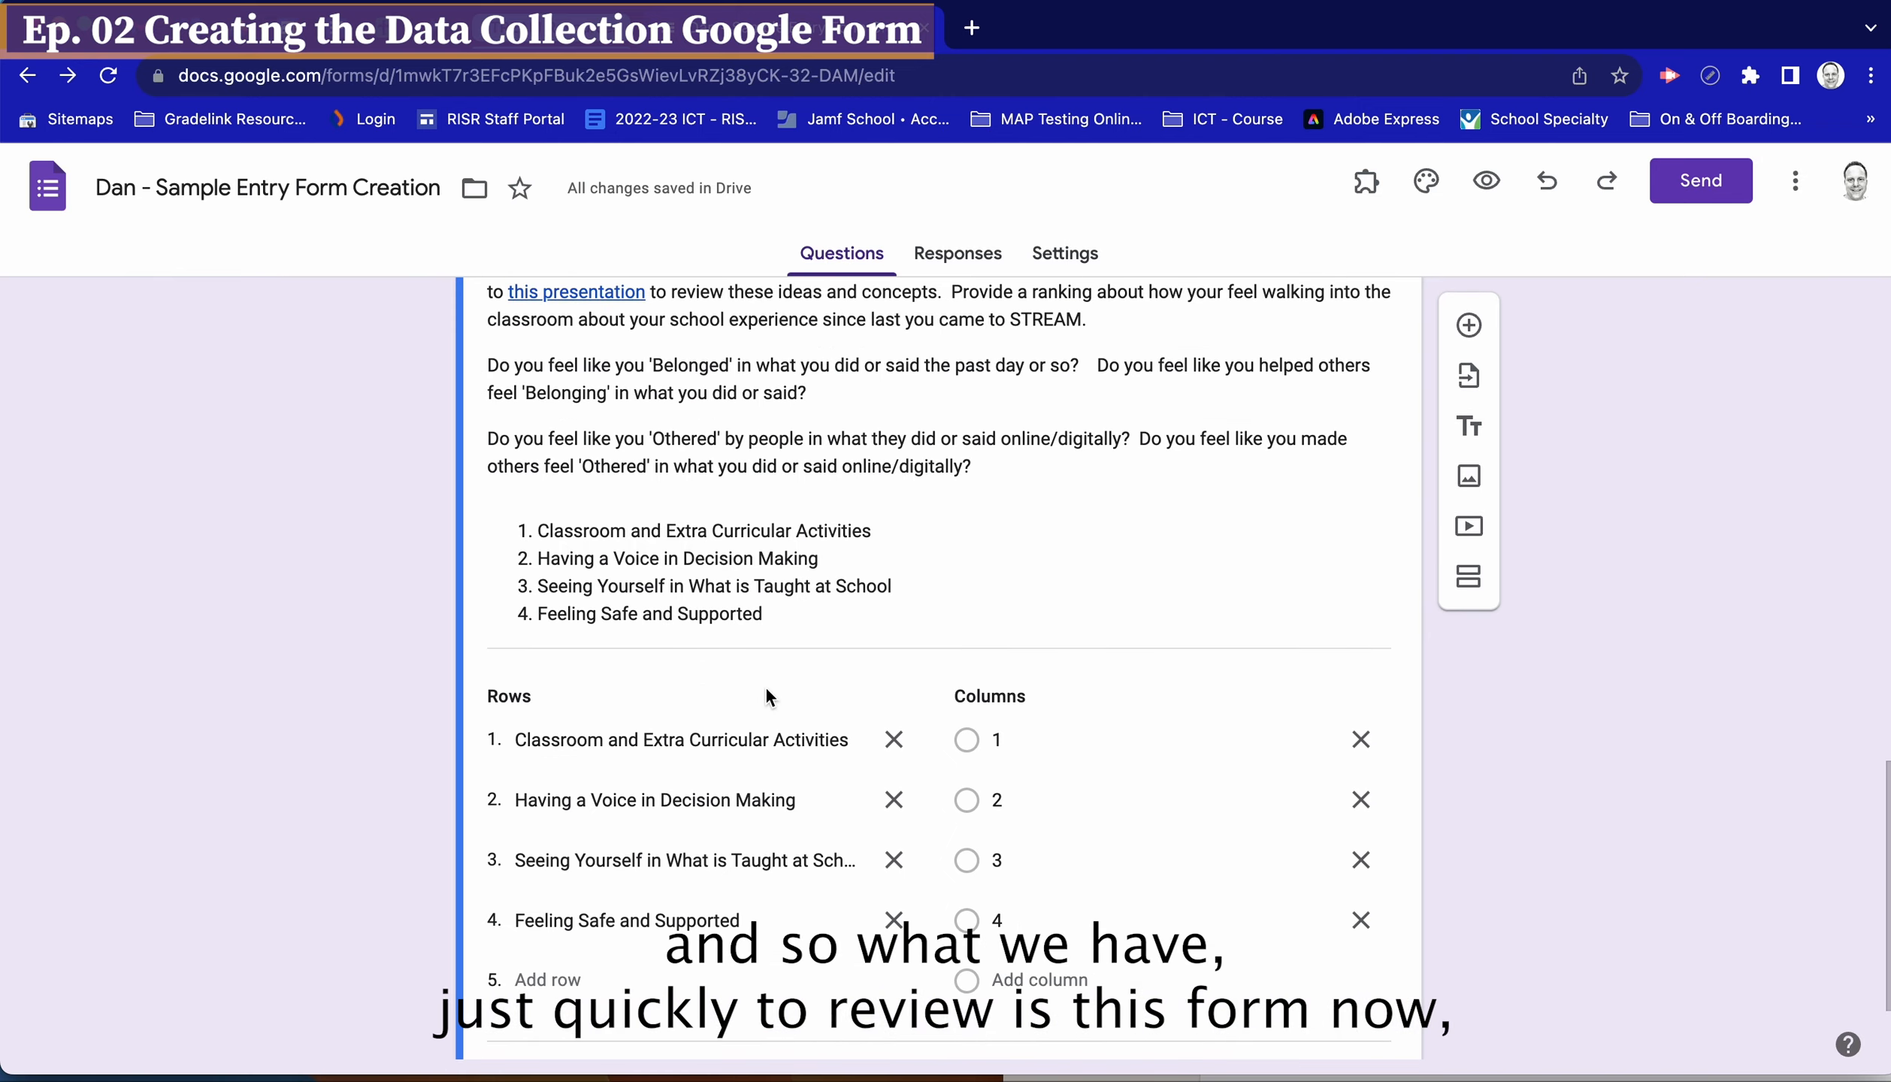
scroll(765, 688, "up", 15)
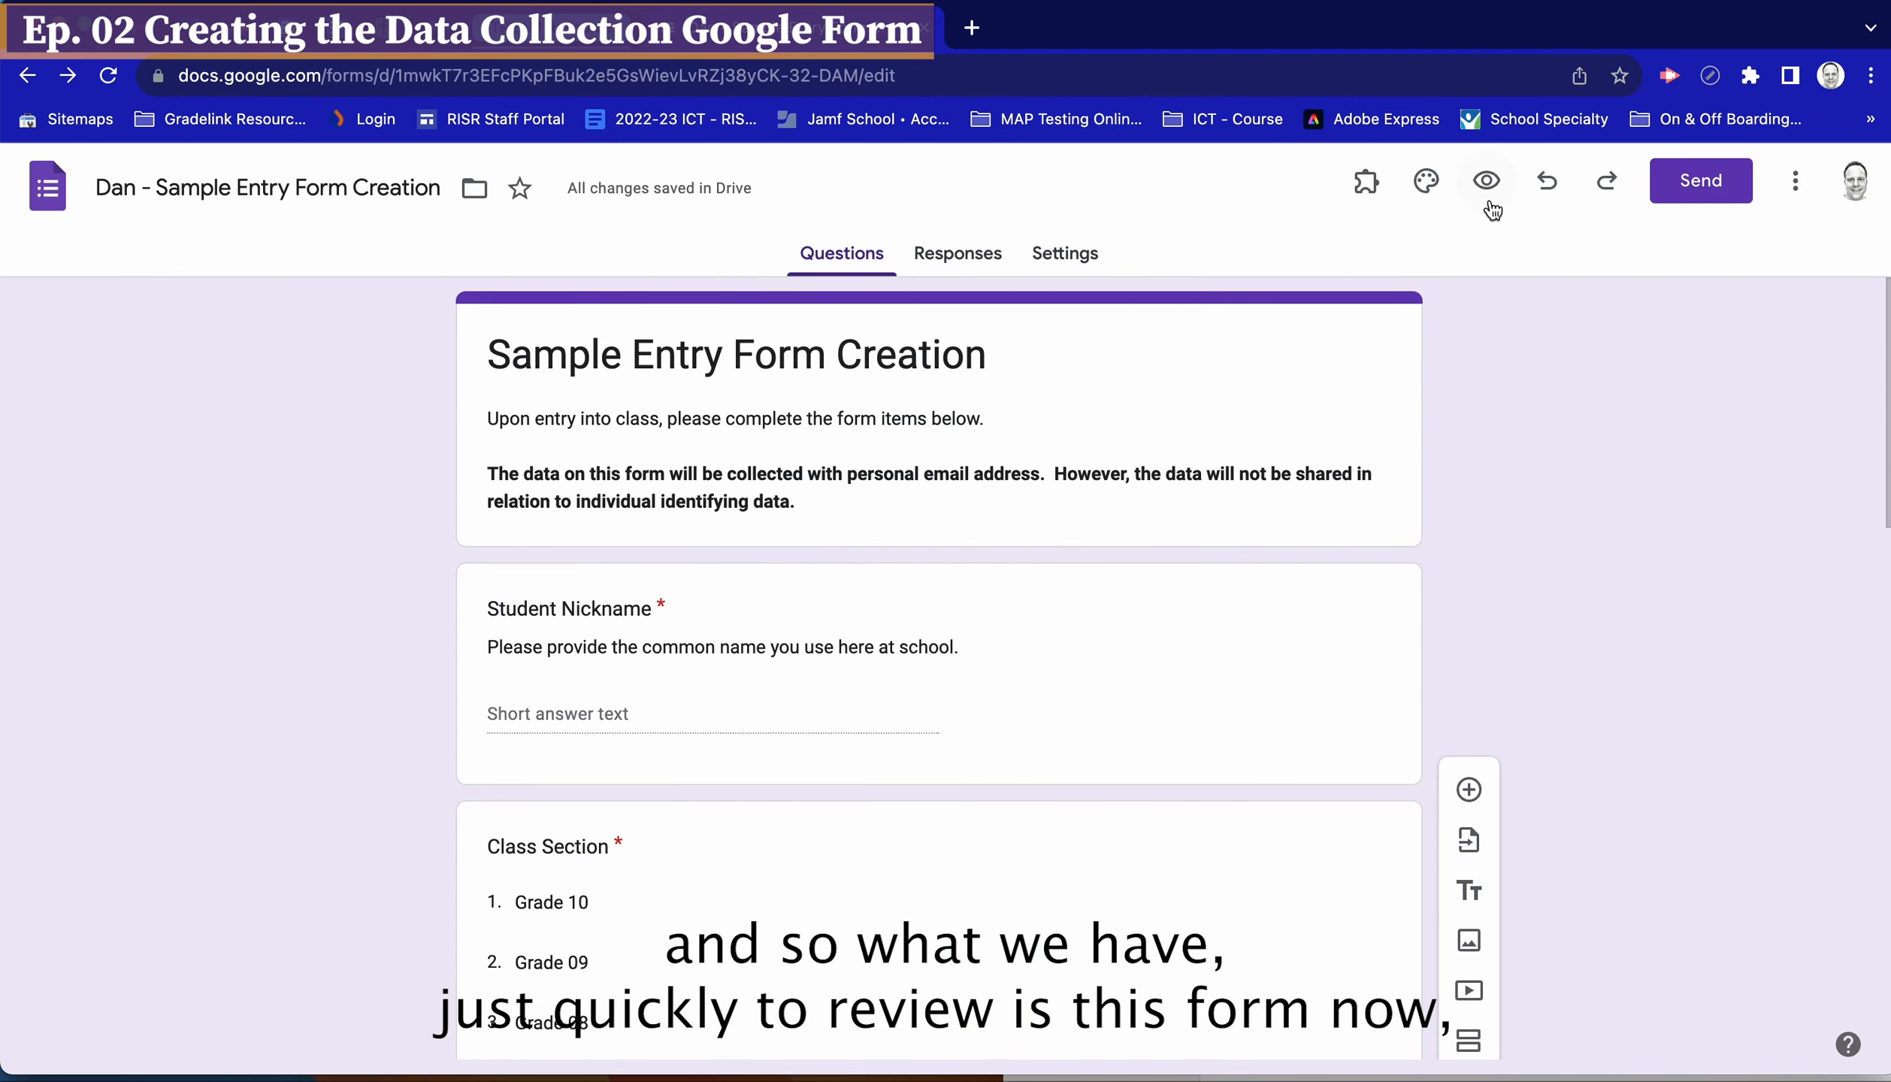
left_click(1485, 184)
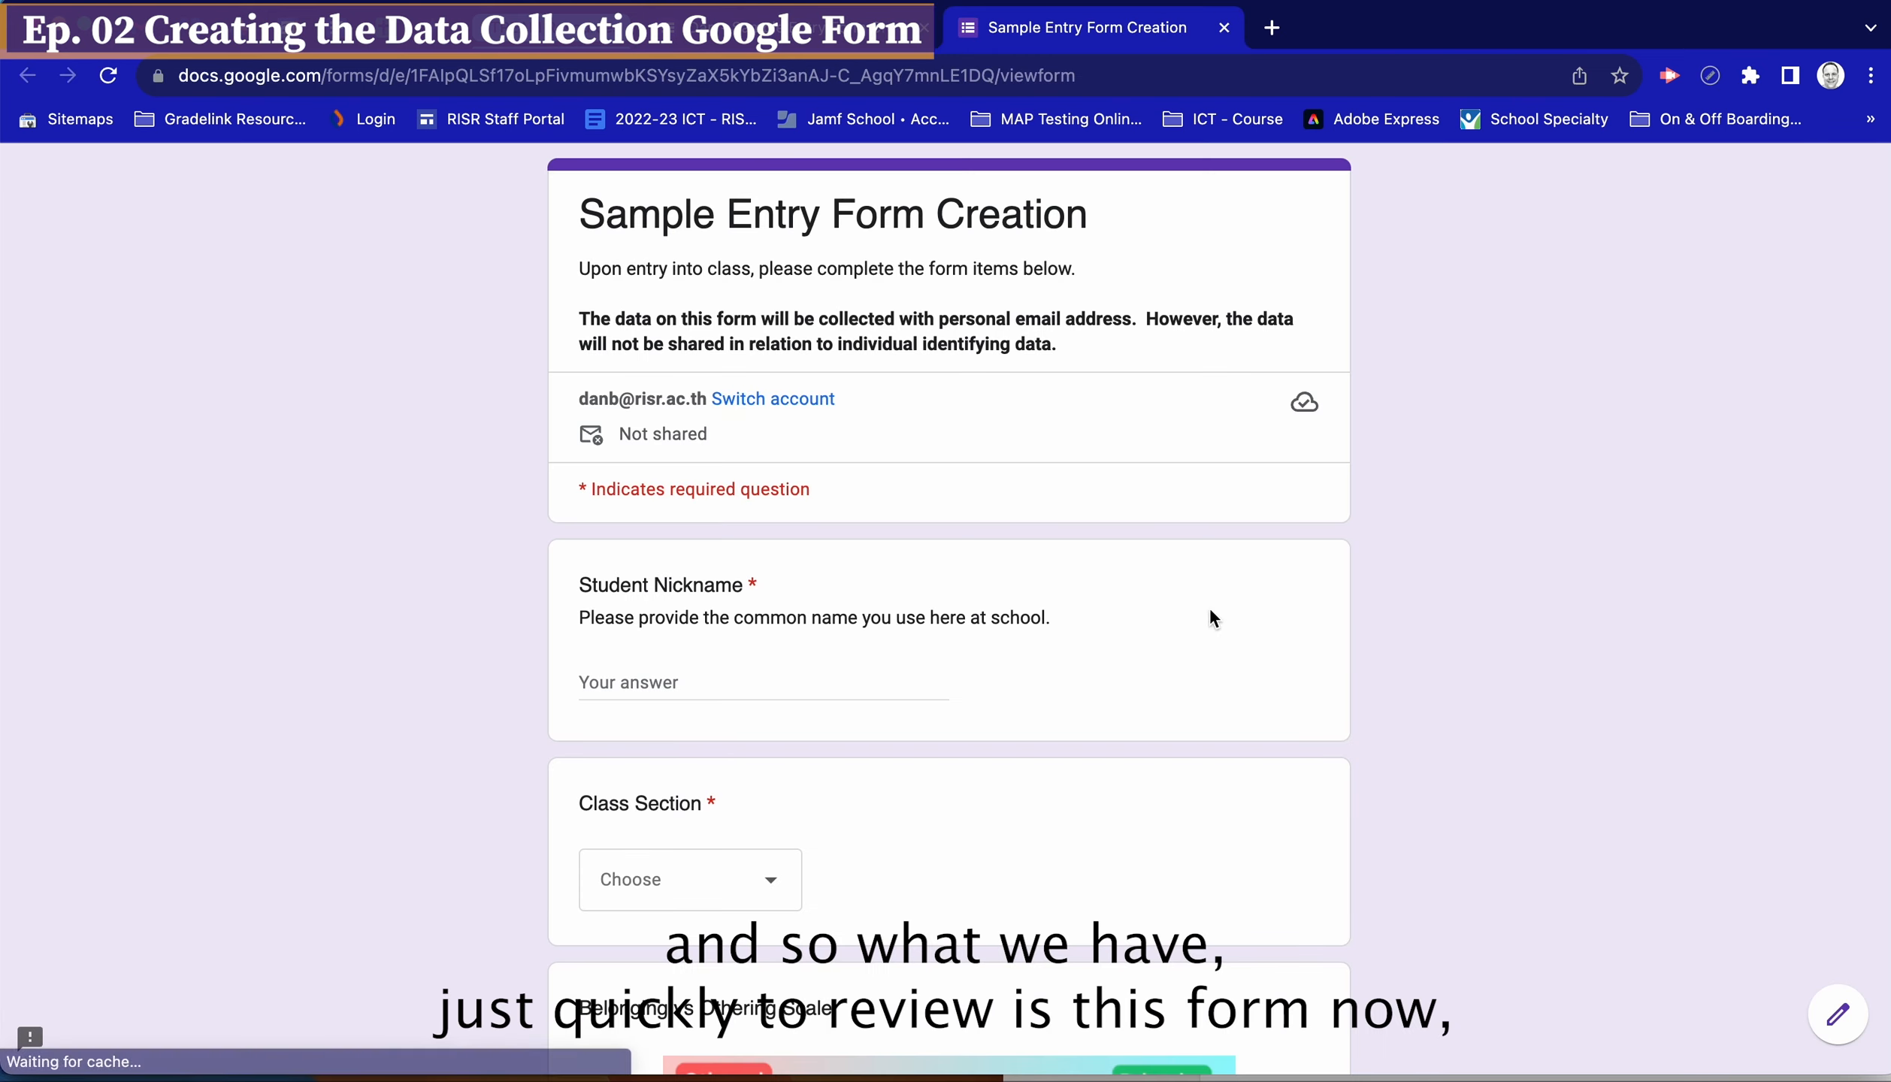
Look through the previewed form from the nickname question to the rating grid, checking the Class Section dropdown without choosing a grade
scroll(1240, 728, "down", 3)
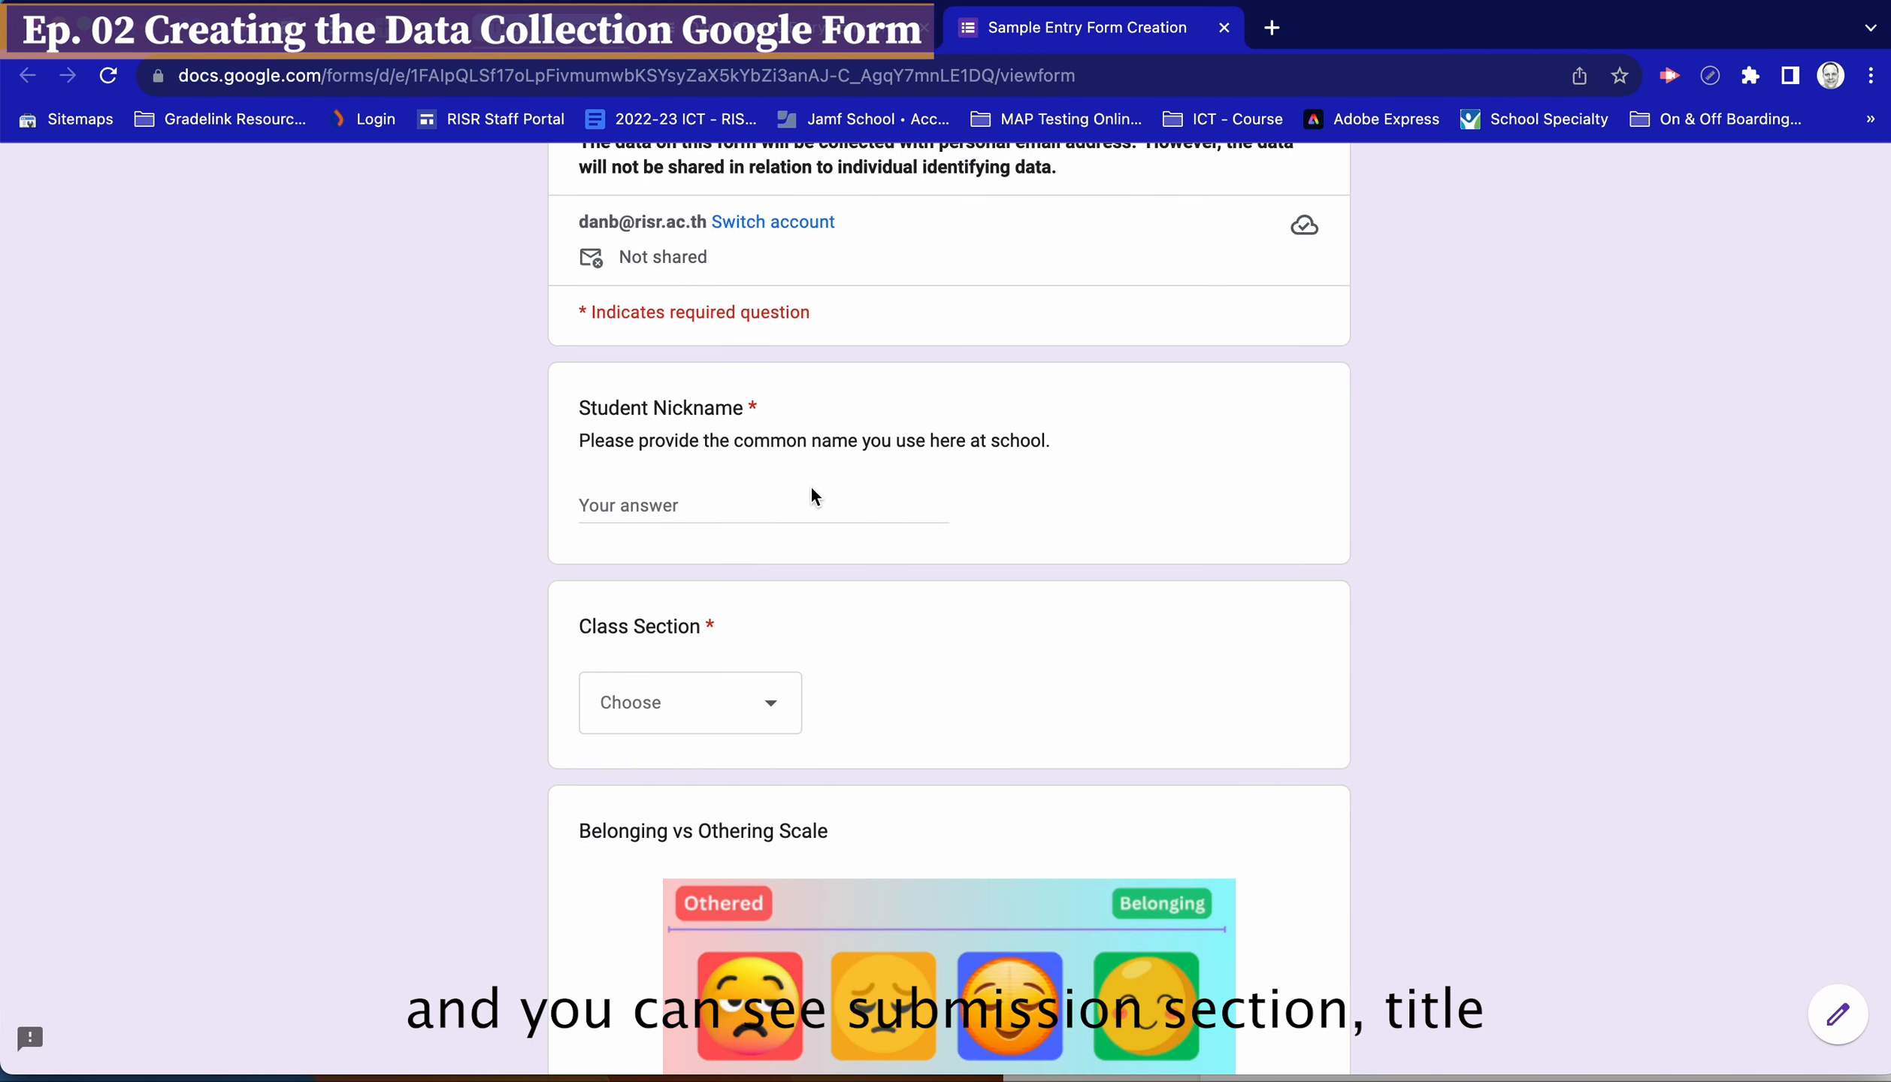
left_click(771, 698)
left_click(1197, 699)
scroll(1199, 702, "down", 3)
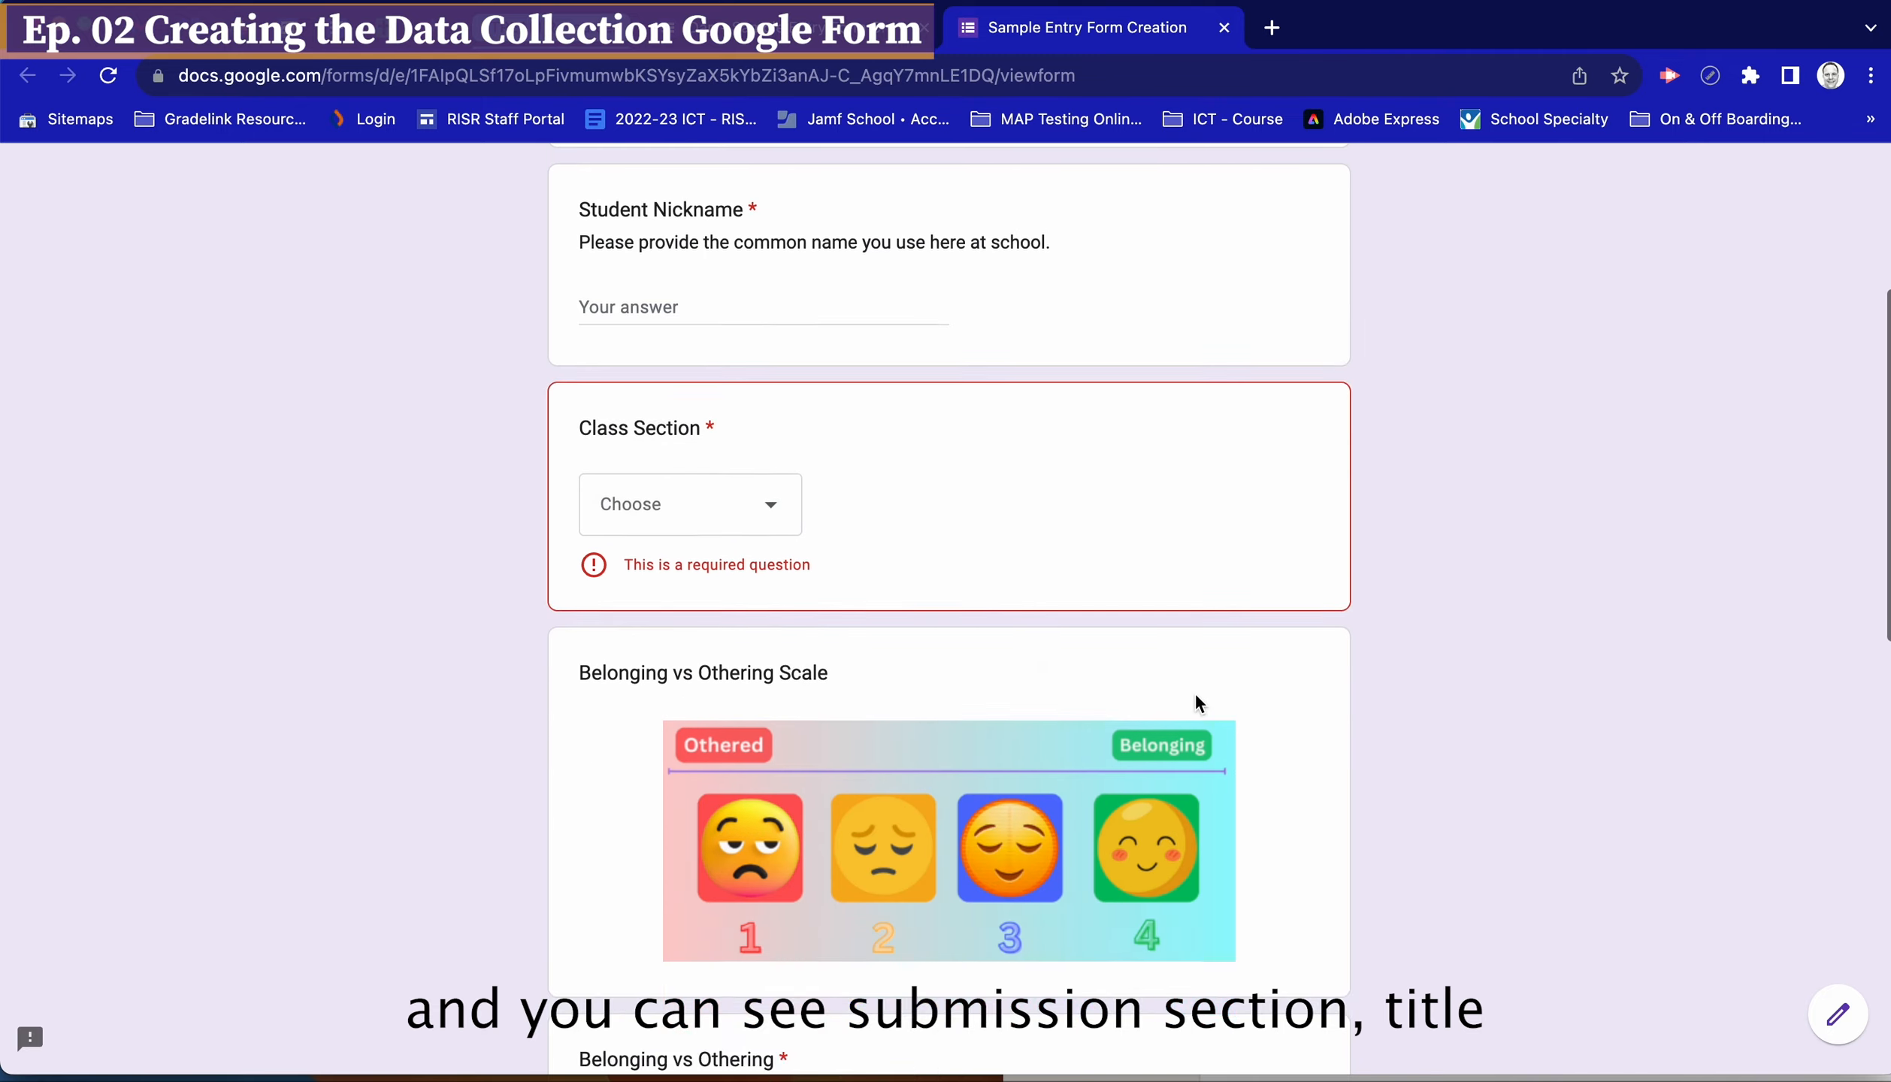
scroll(1197, 703, "down", 6)
scroll(1197, 659, "up", 3)
scroll(1025, 652, "down", 6)
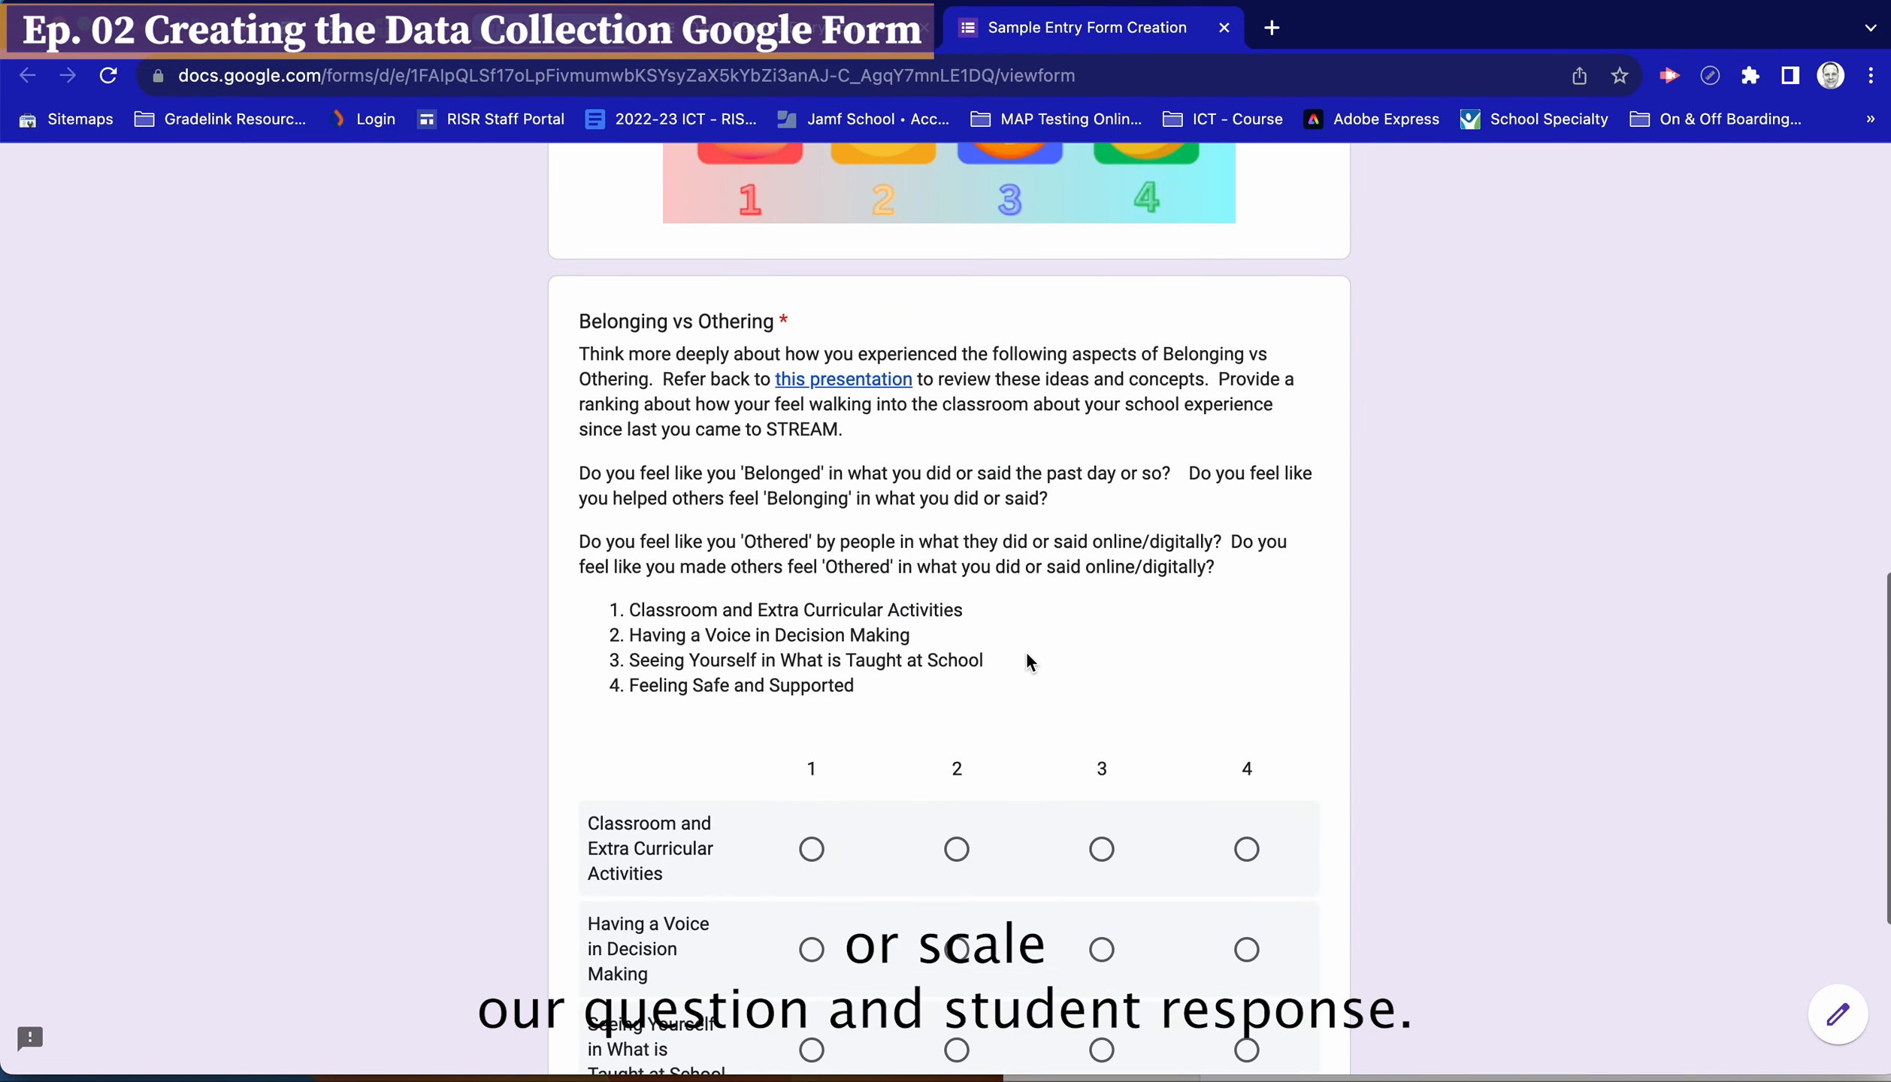
scroll(984, 615, "down", 4)
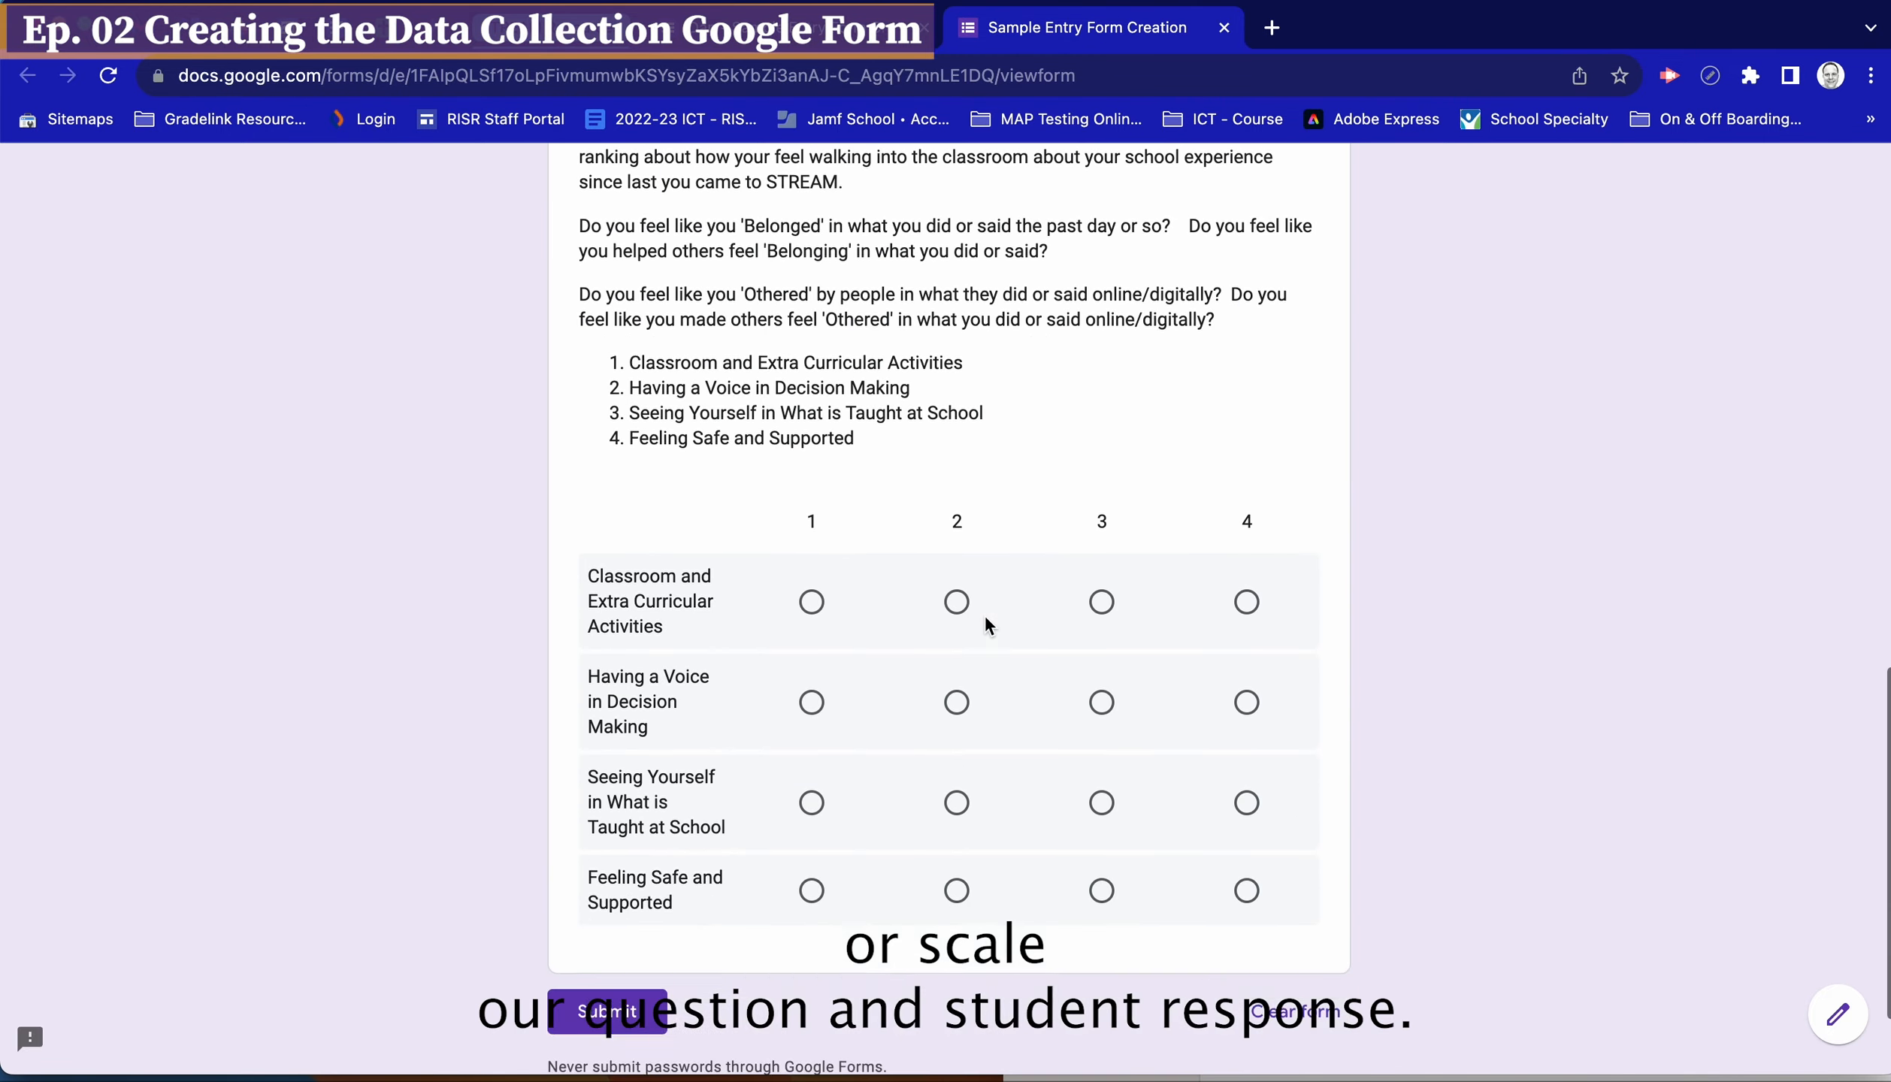
Rate the previewed grid's four rows 1, 2, 3 and 4 in order from Classroom and Extra Curricular Activities down
left_click(811, 596)
left_click(957, 697)
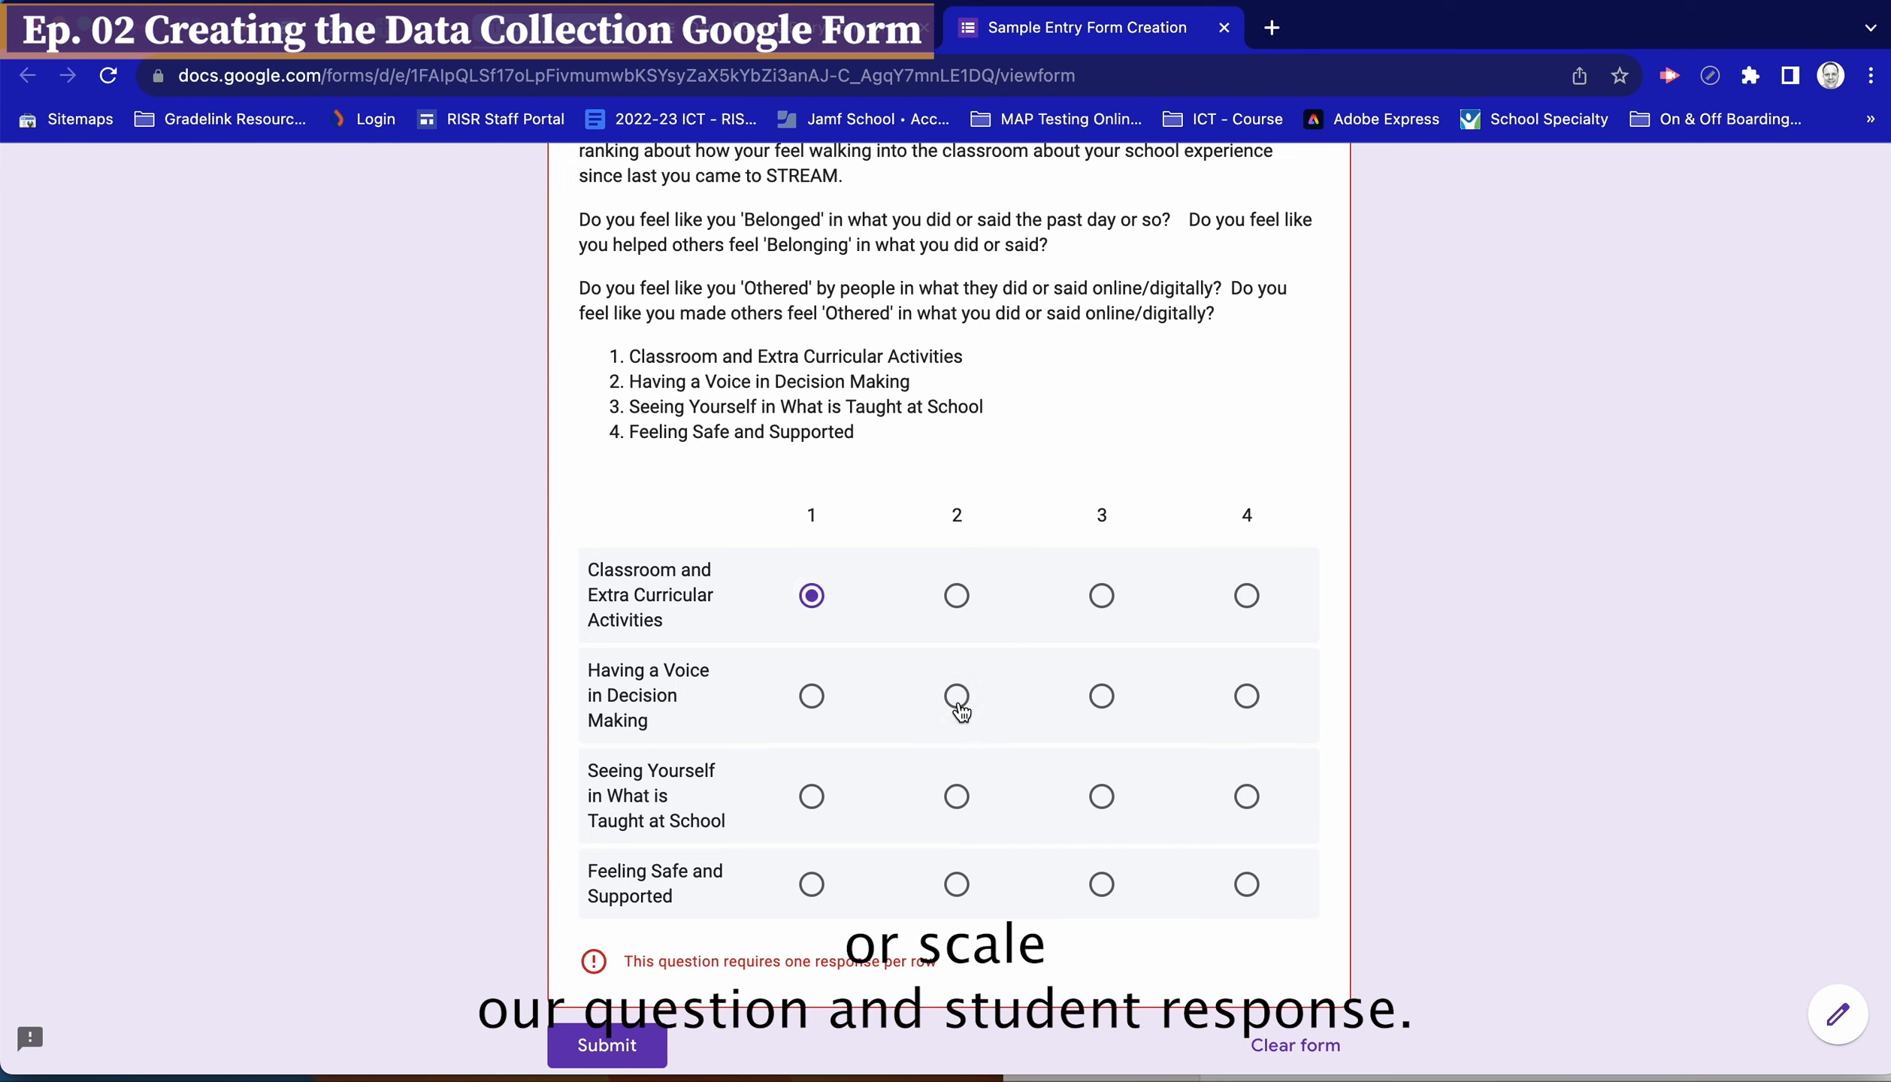
left_click(1102, 795)
left_click(1245, 885)
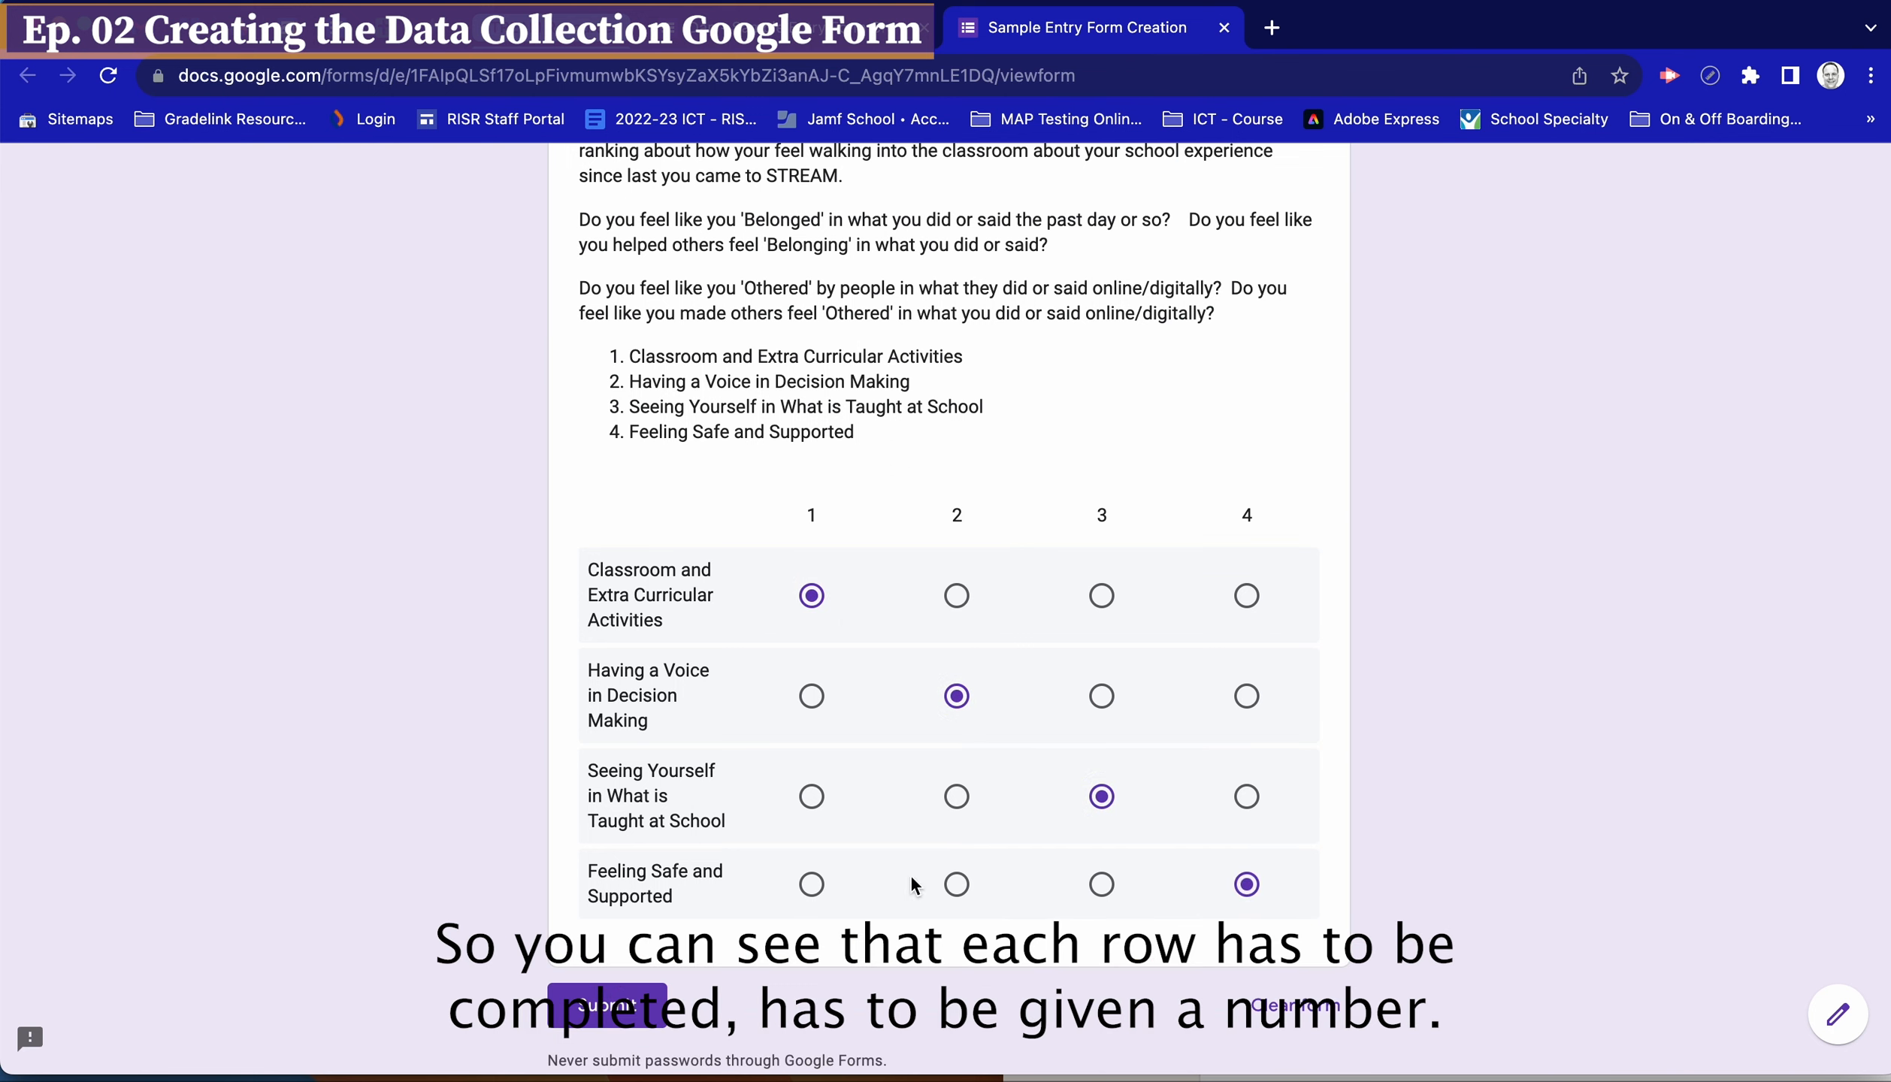
Test repeated ratings in the preview, ending with 4 for both Having a Voice in Decision Making and Seeing Yourself in What is Taught at School
left_click(813, 700)
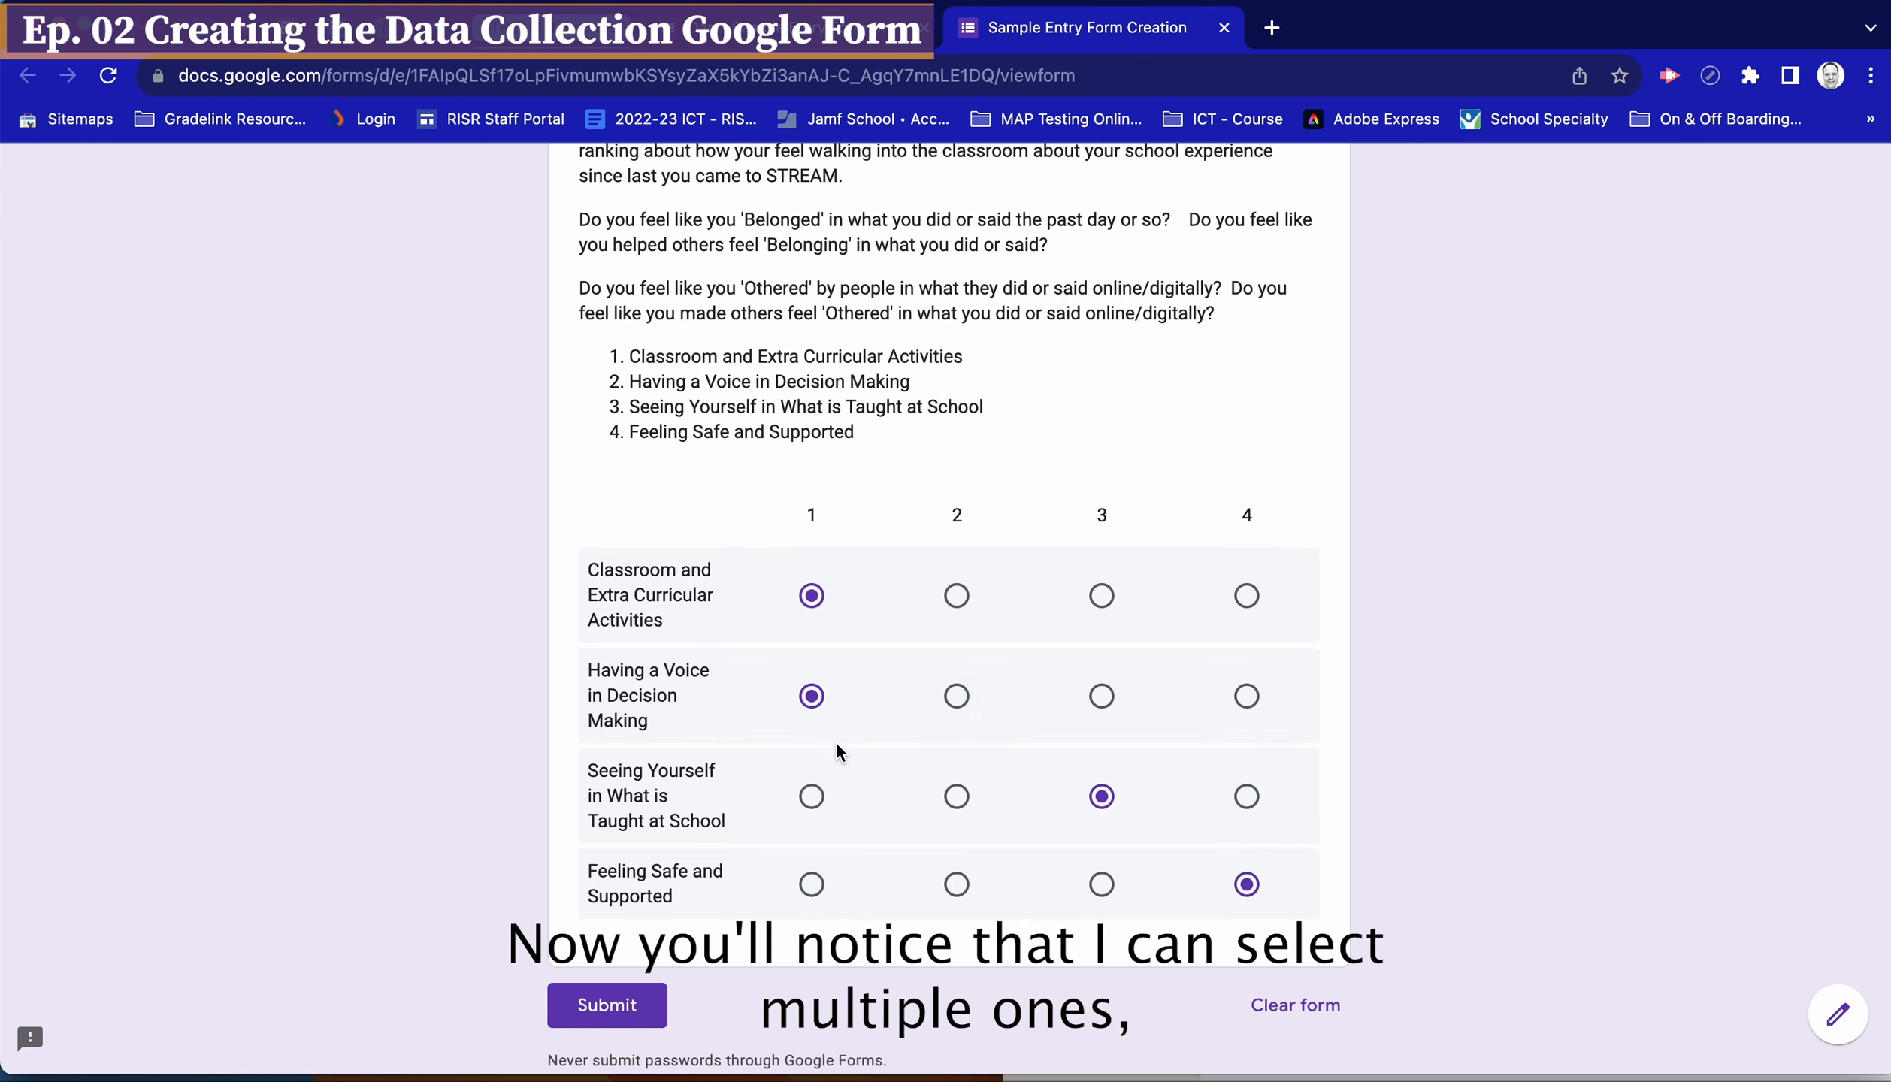
left_click(809, 808)
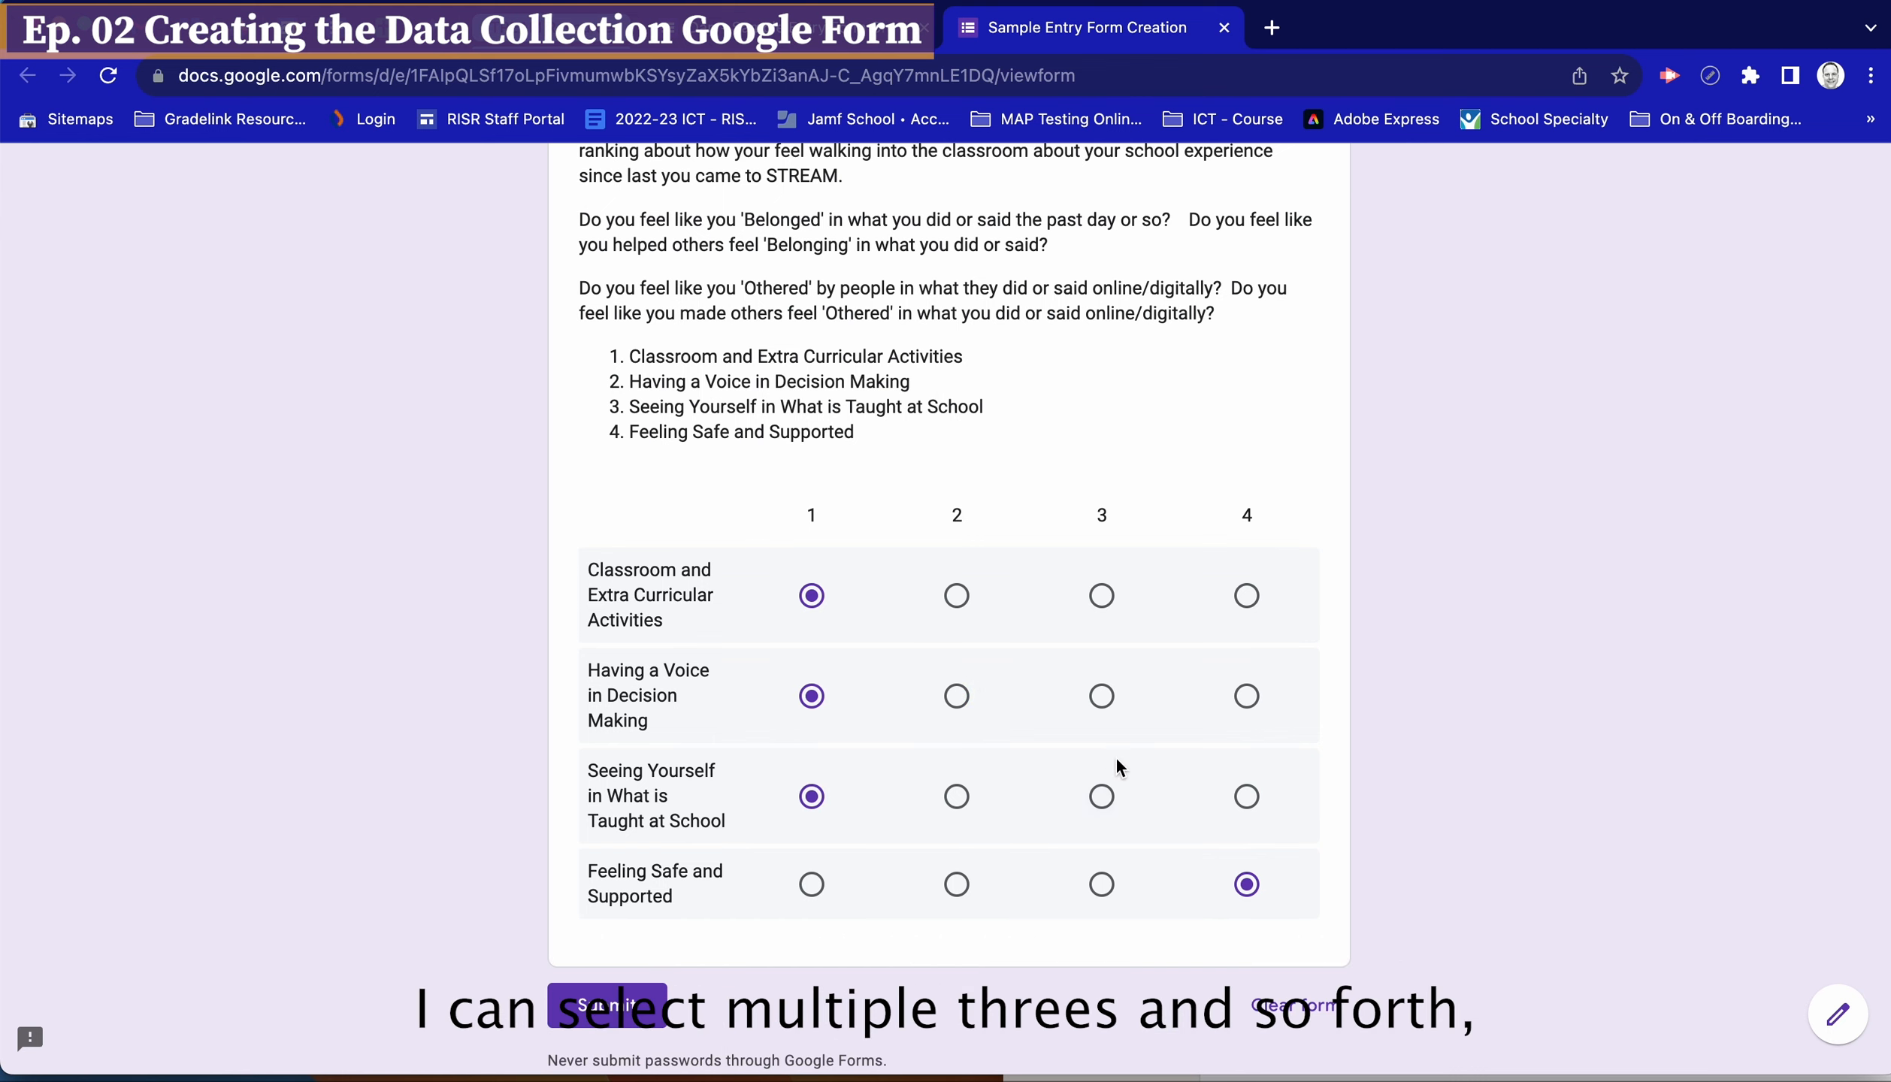
left_click(1102, 797)
left_click(1249, 799)
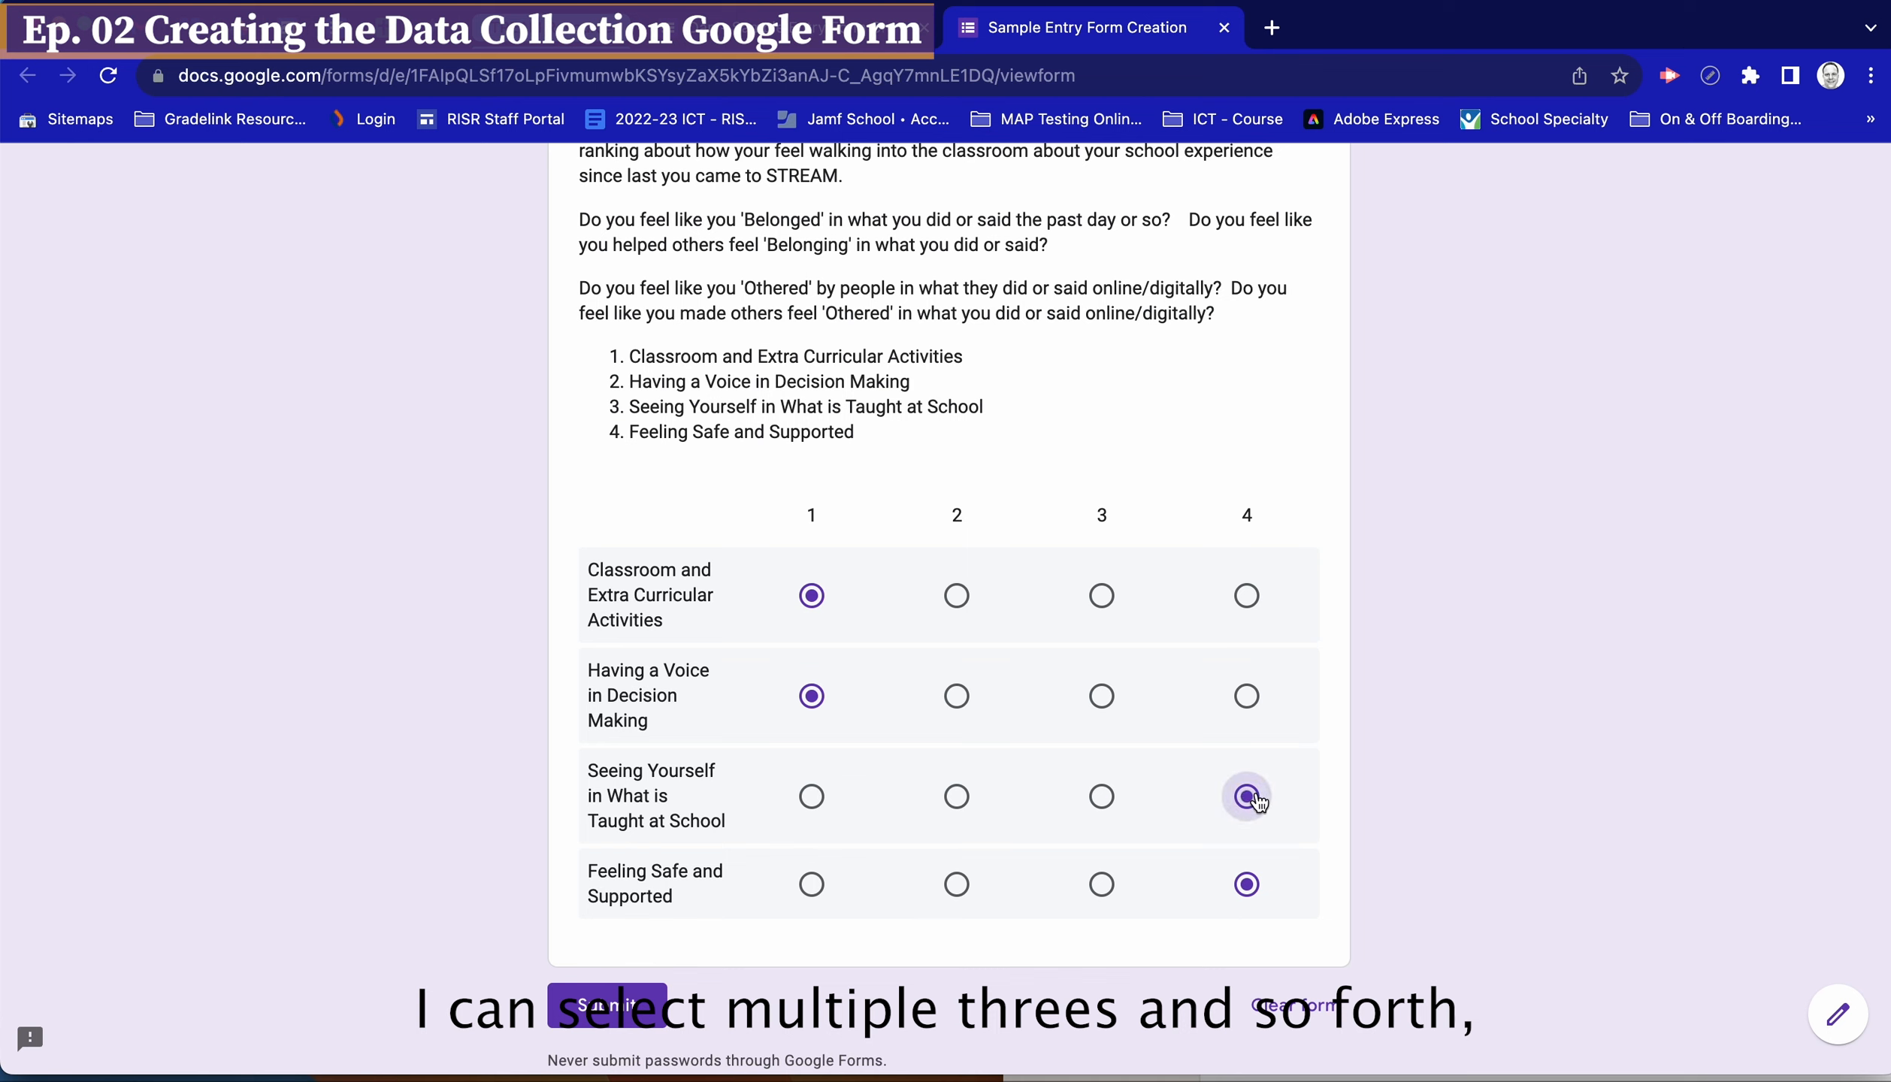
left_click(1247, 697)
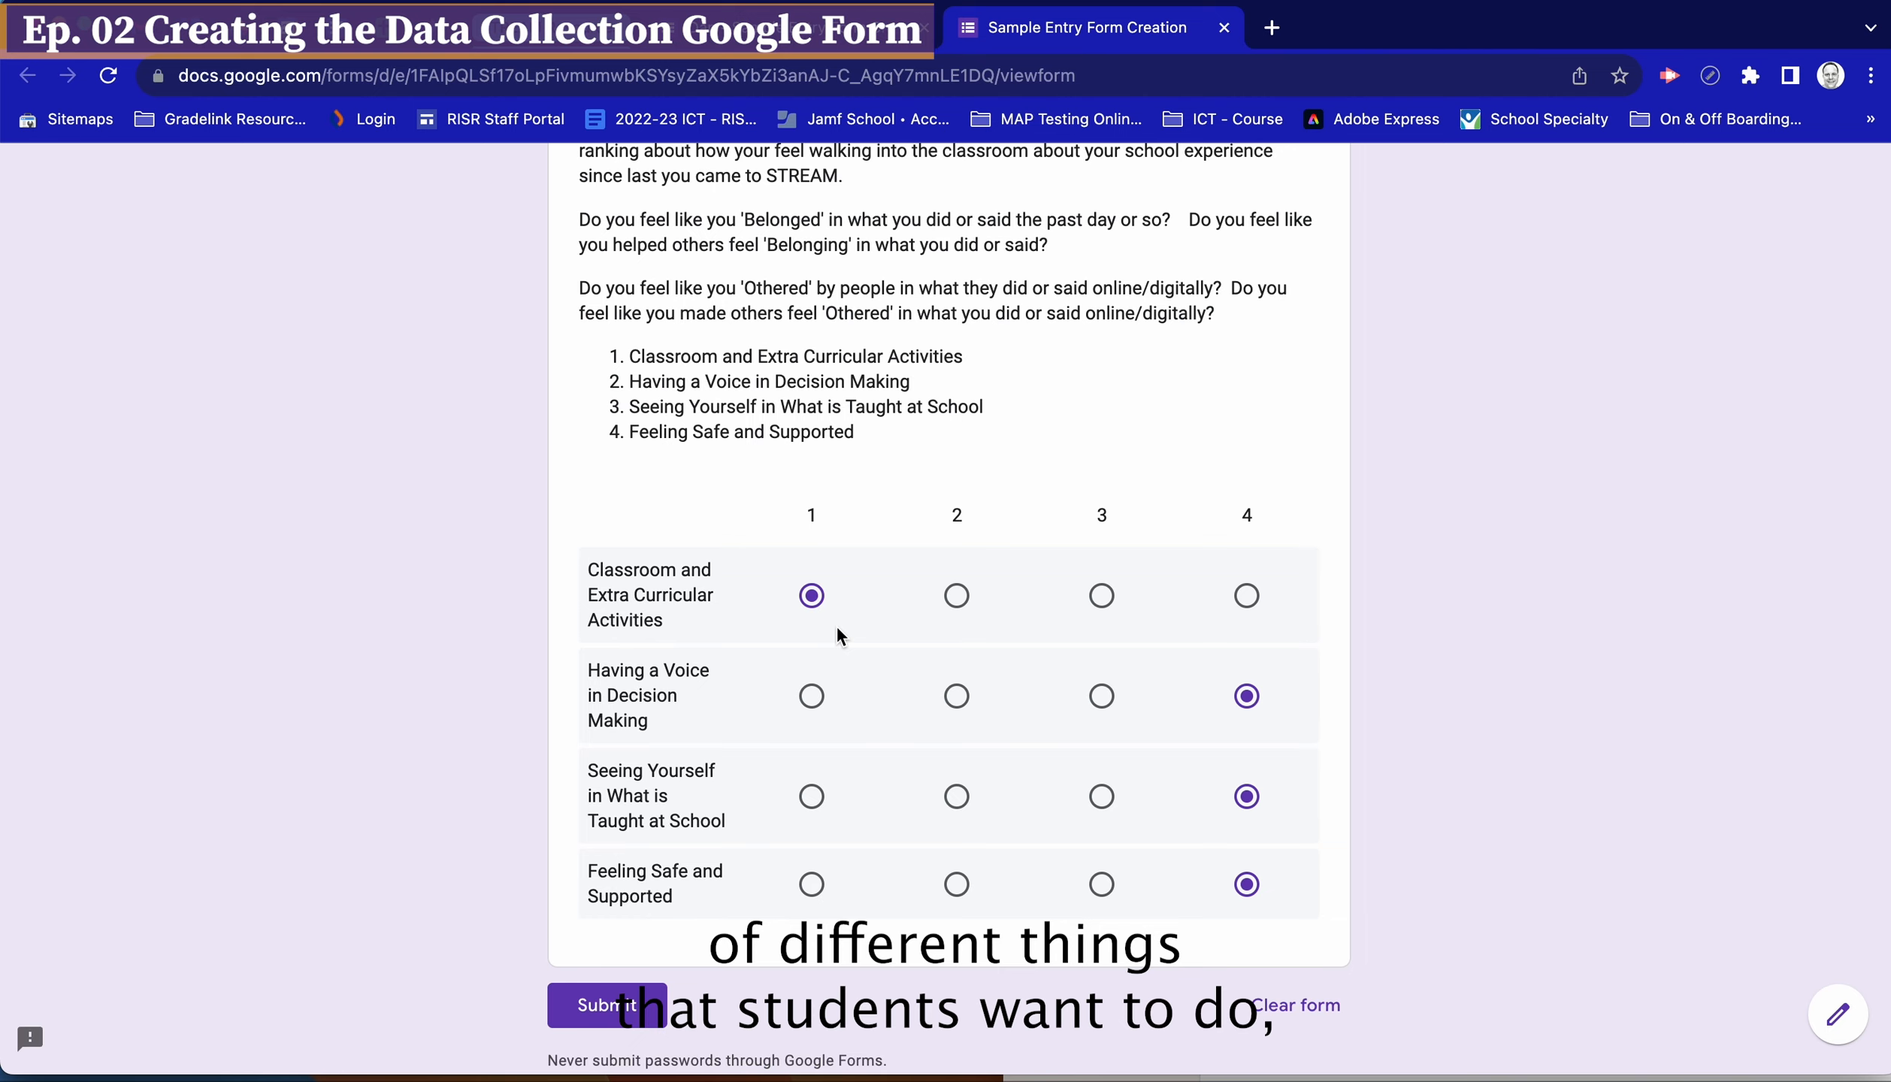
Return to the form editor and limit the Belonging vs Othering grid to one response per column
left_click(778, 44)
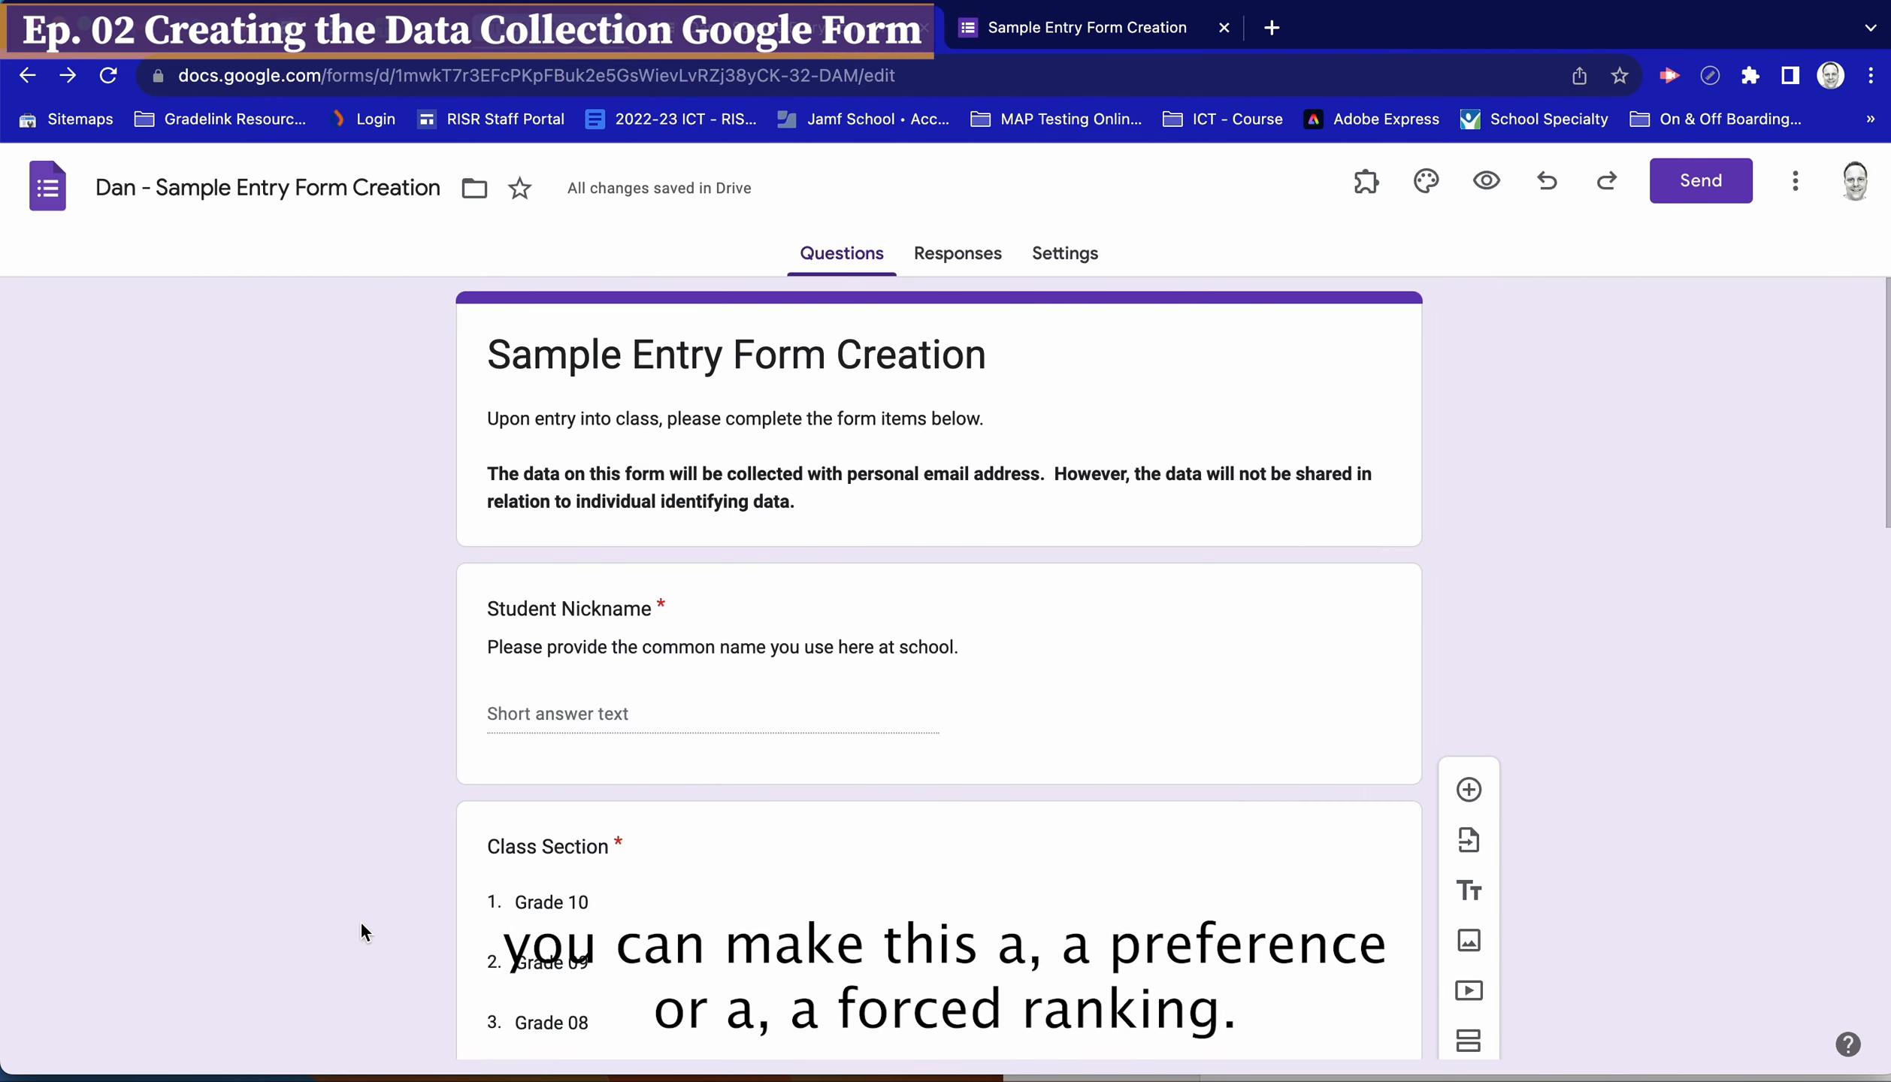
scroll(360, 928, "down", 15)
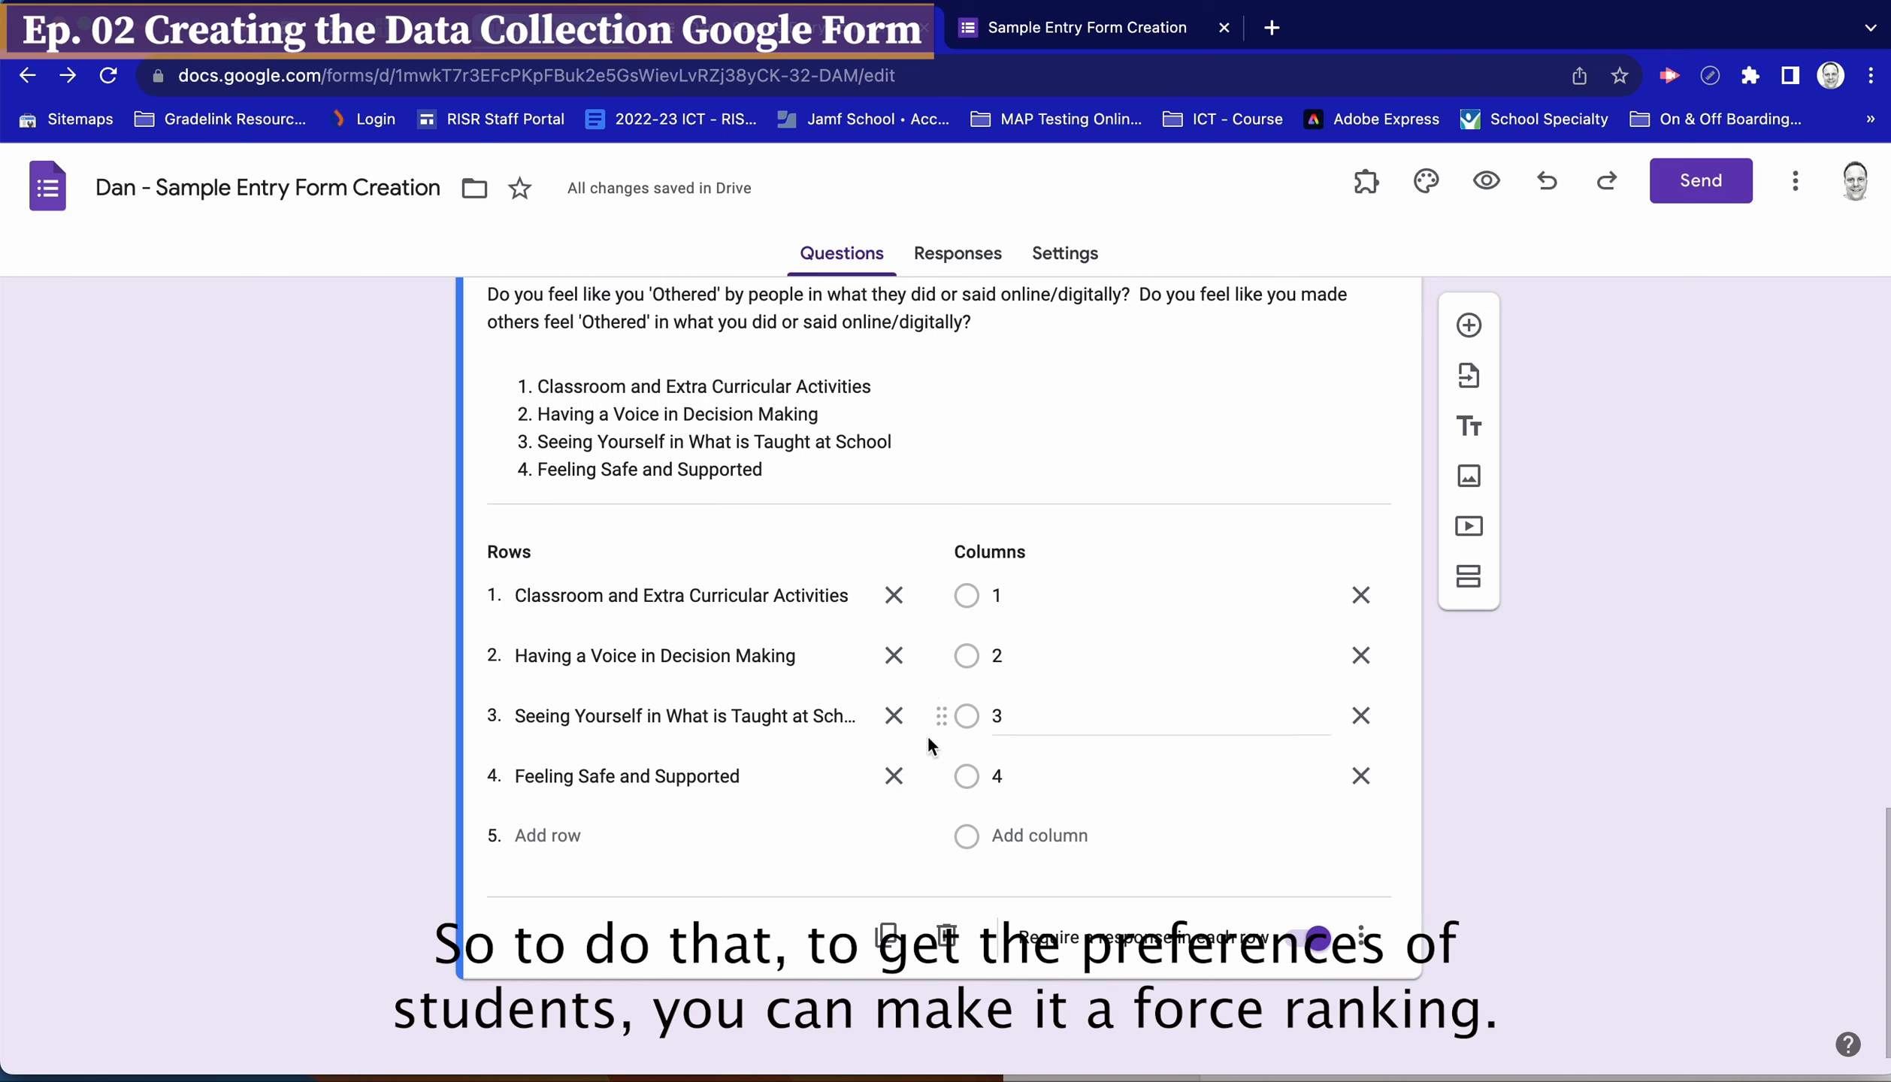
left_click(1364, 949)
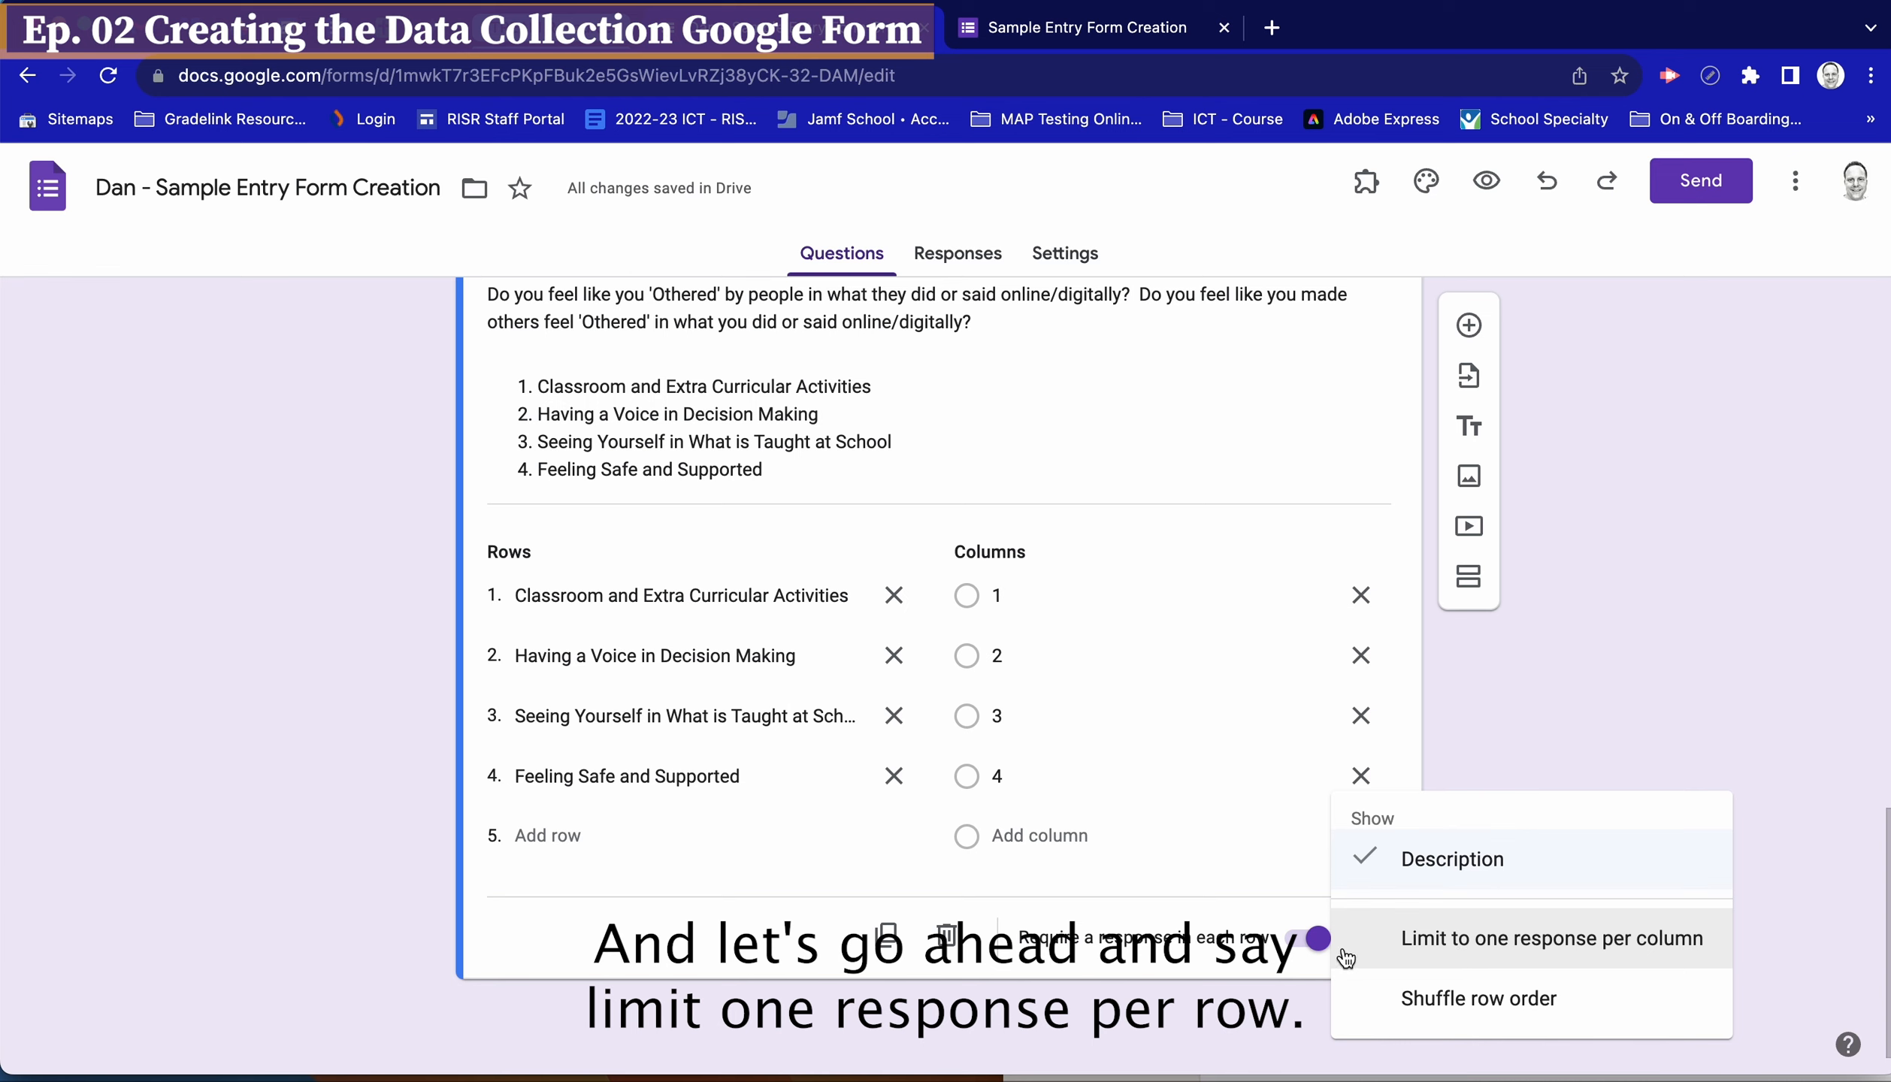
left_click(1258, 1004)
left_click(1368, 938)
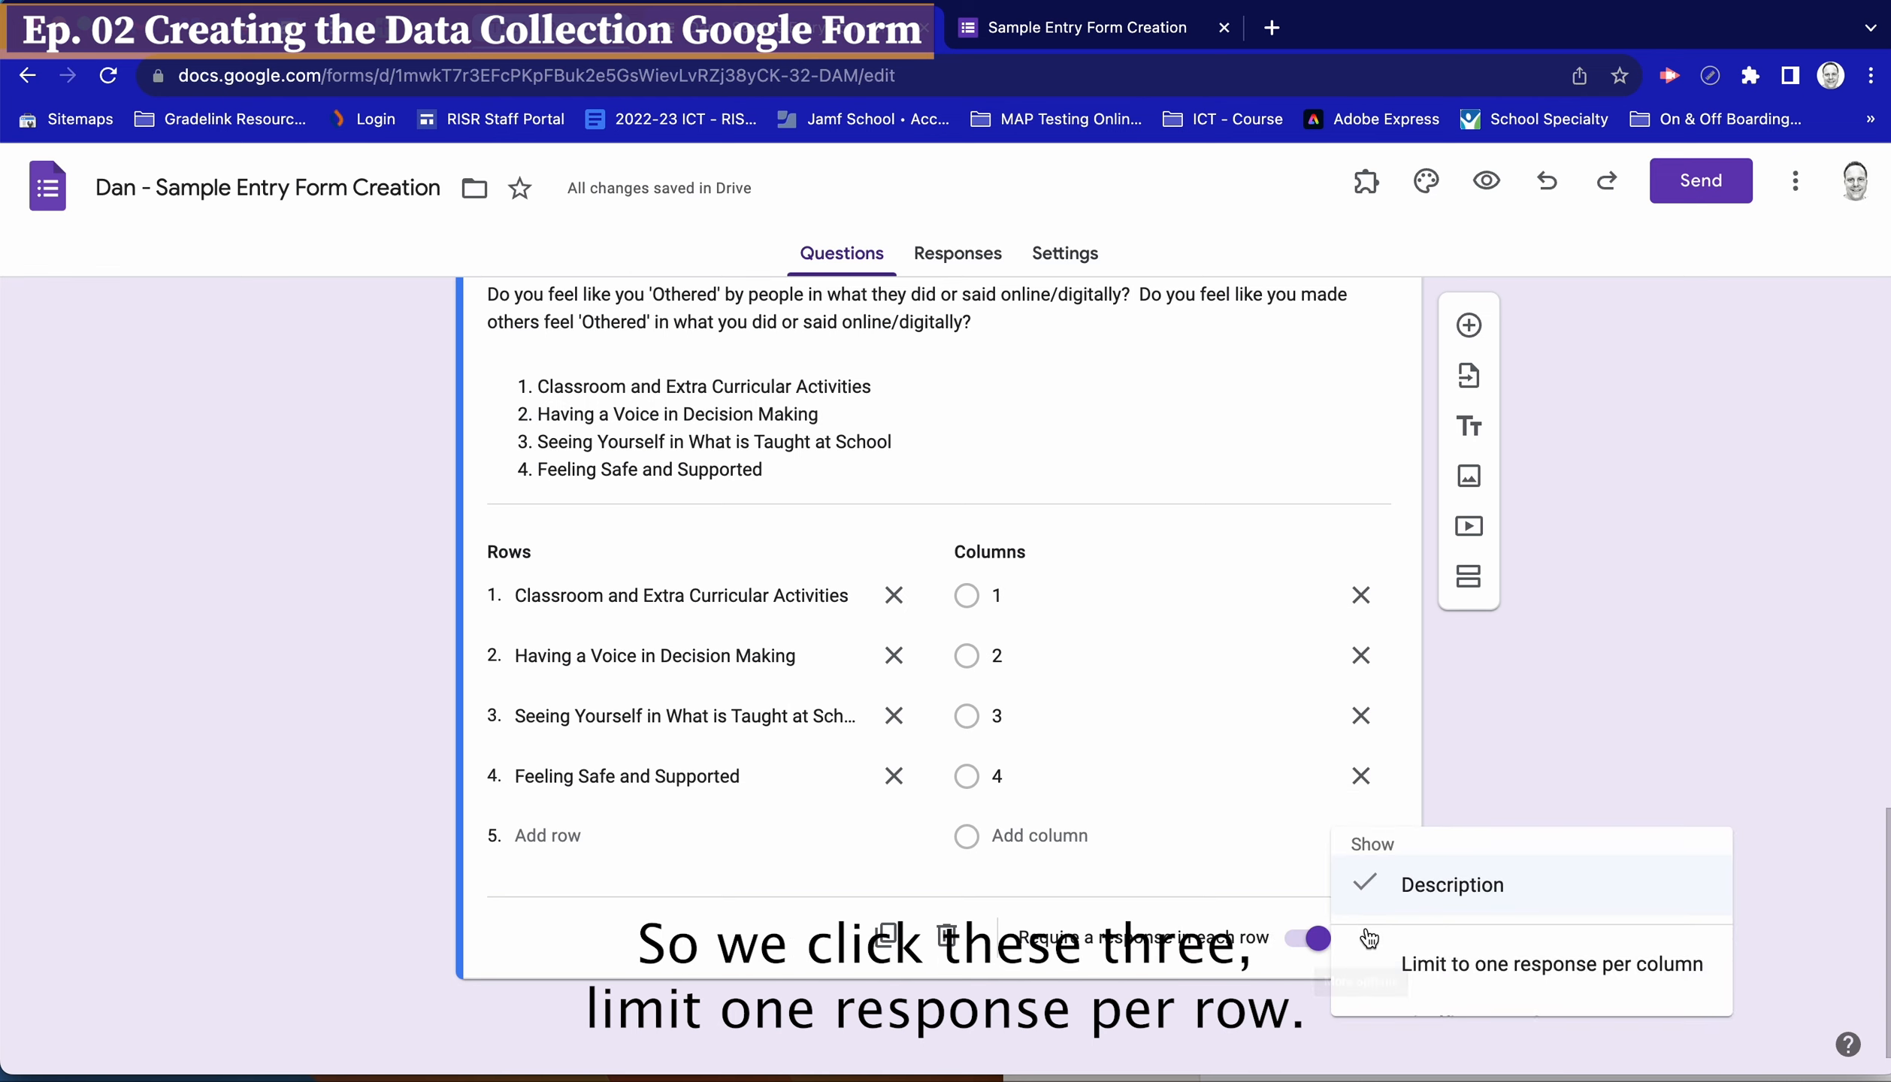
left_click(1447, 940)
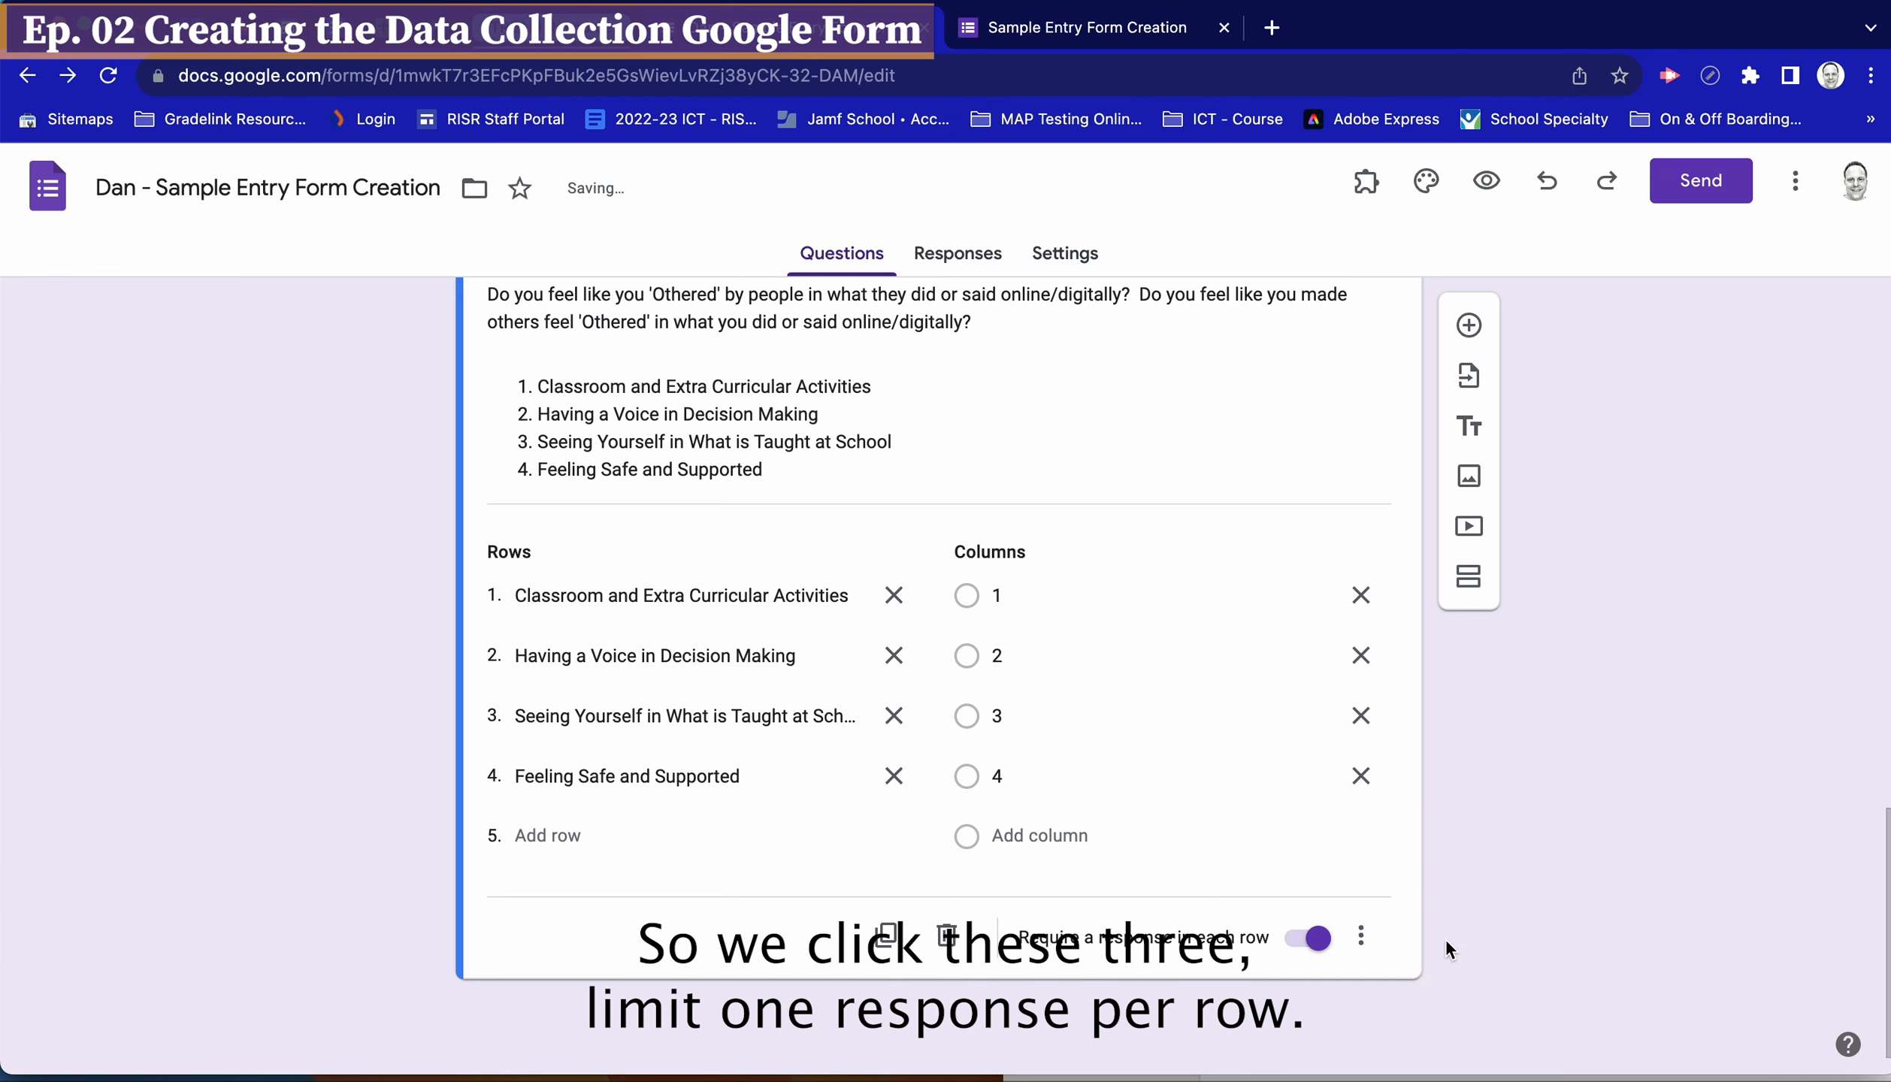
Return to the form preview, reload it, and try to submit it with the repeated ratings
left_click(1082, 34)
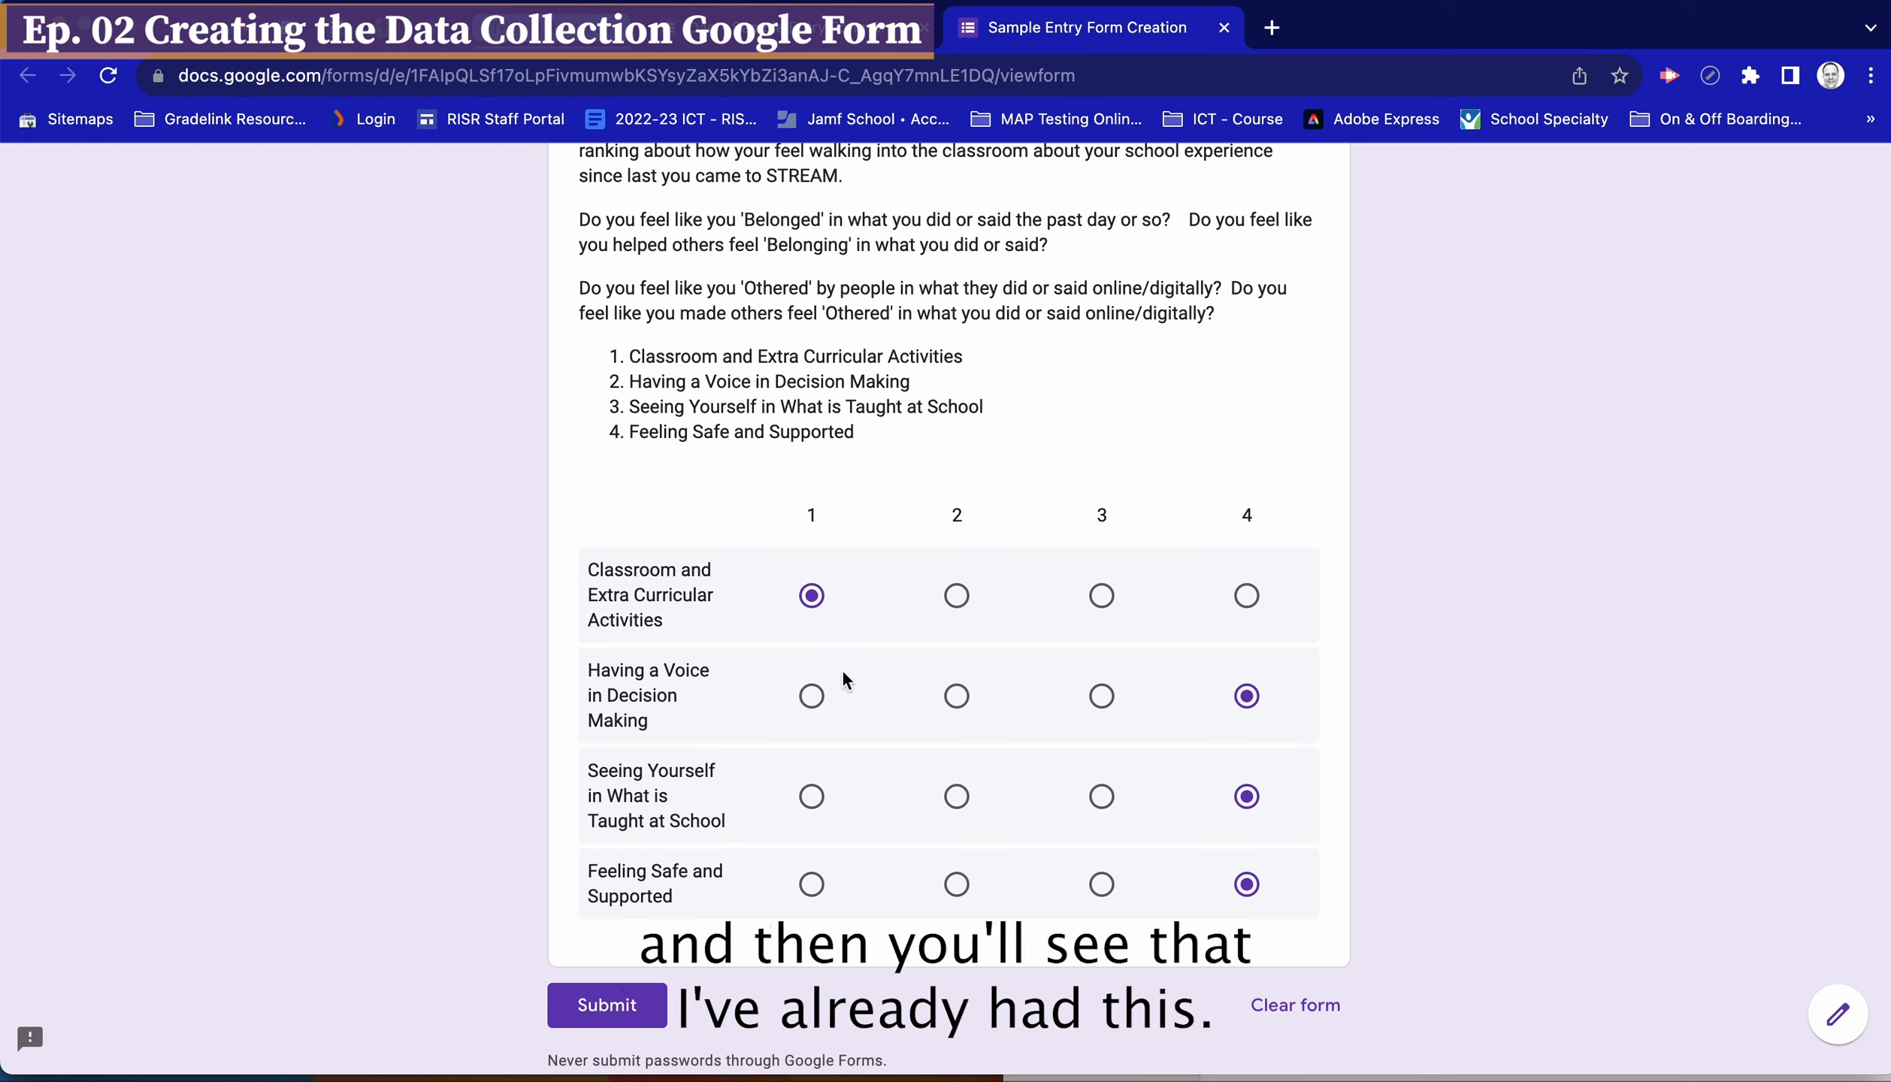
left_click(108, 75)
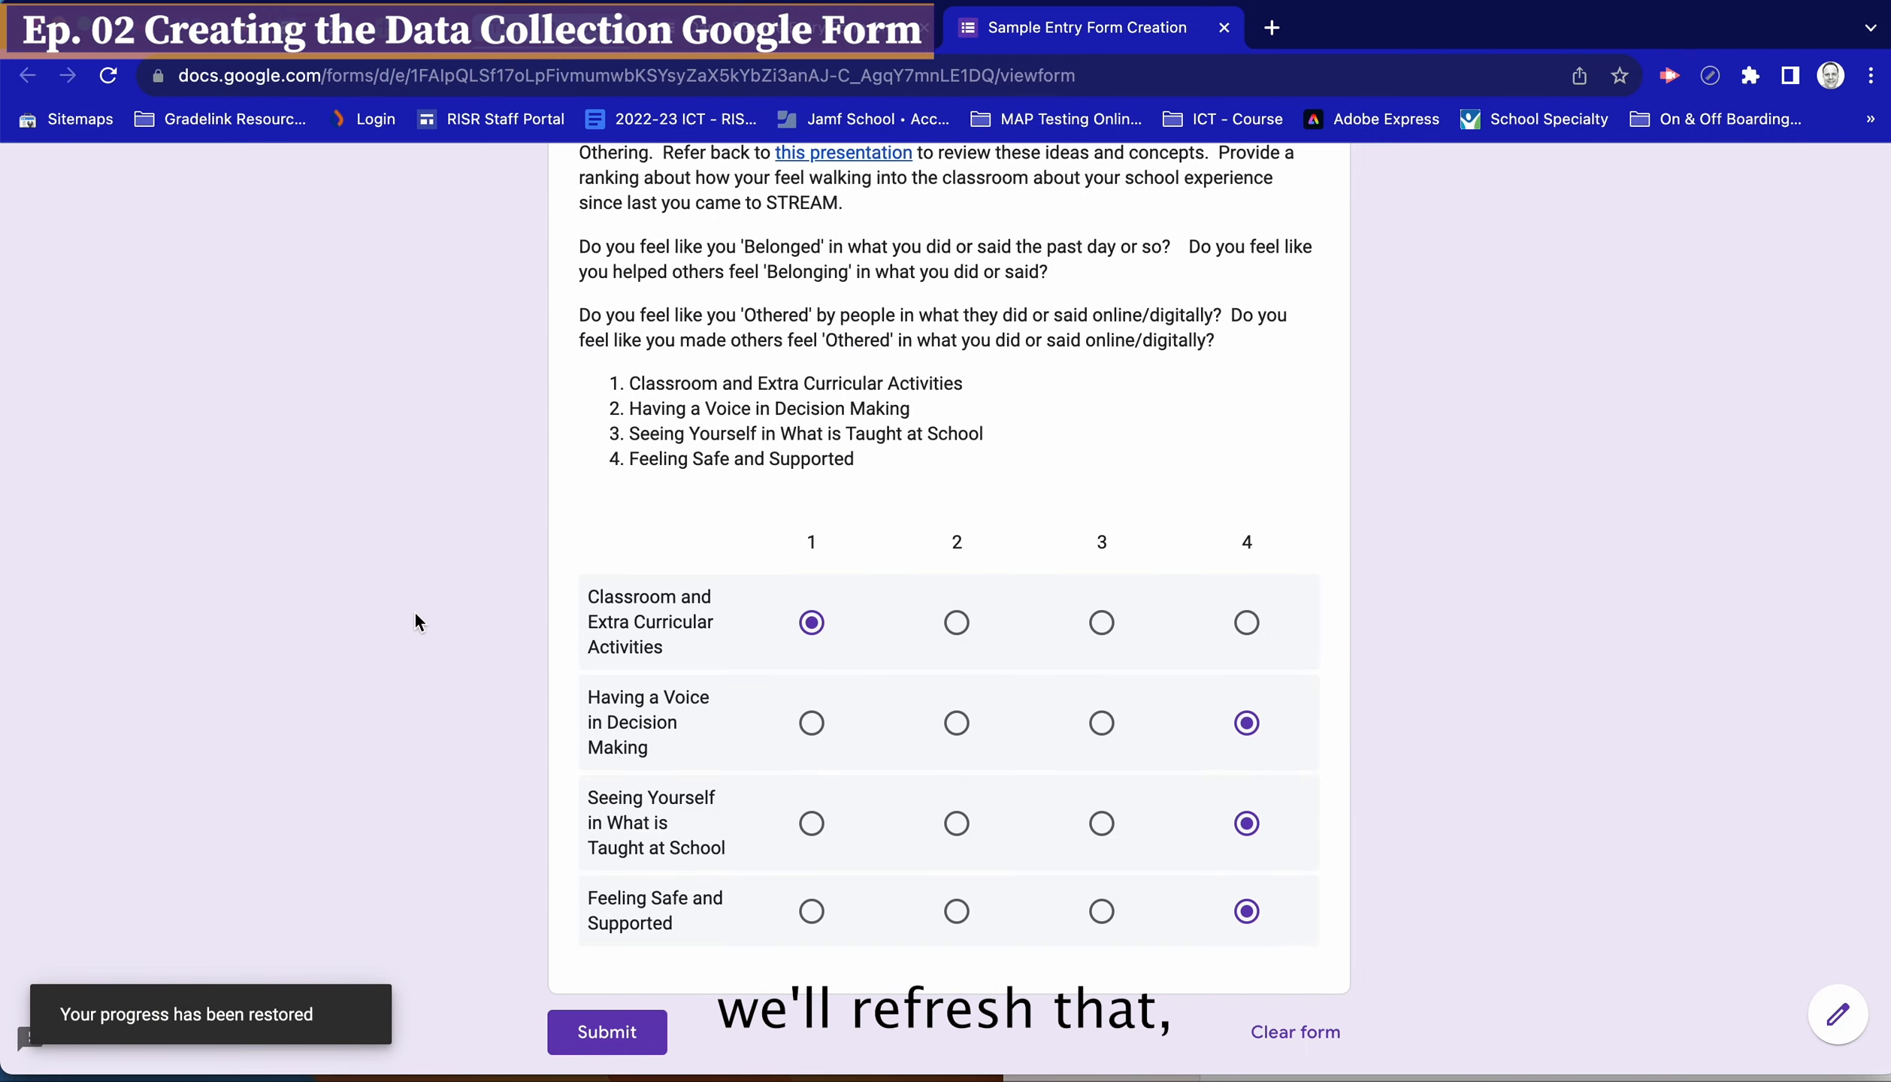
scroll(894, 706, "down", 3)
scroll(895, 702, "up", 15)
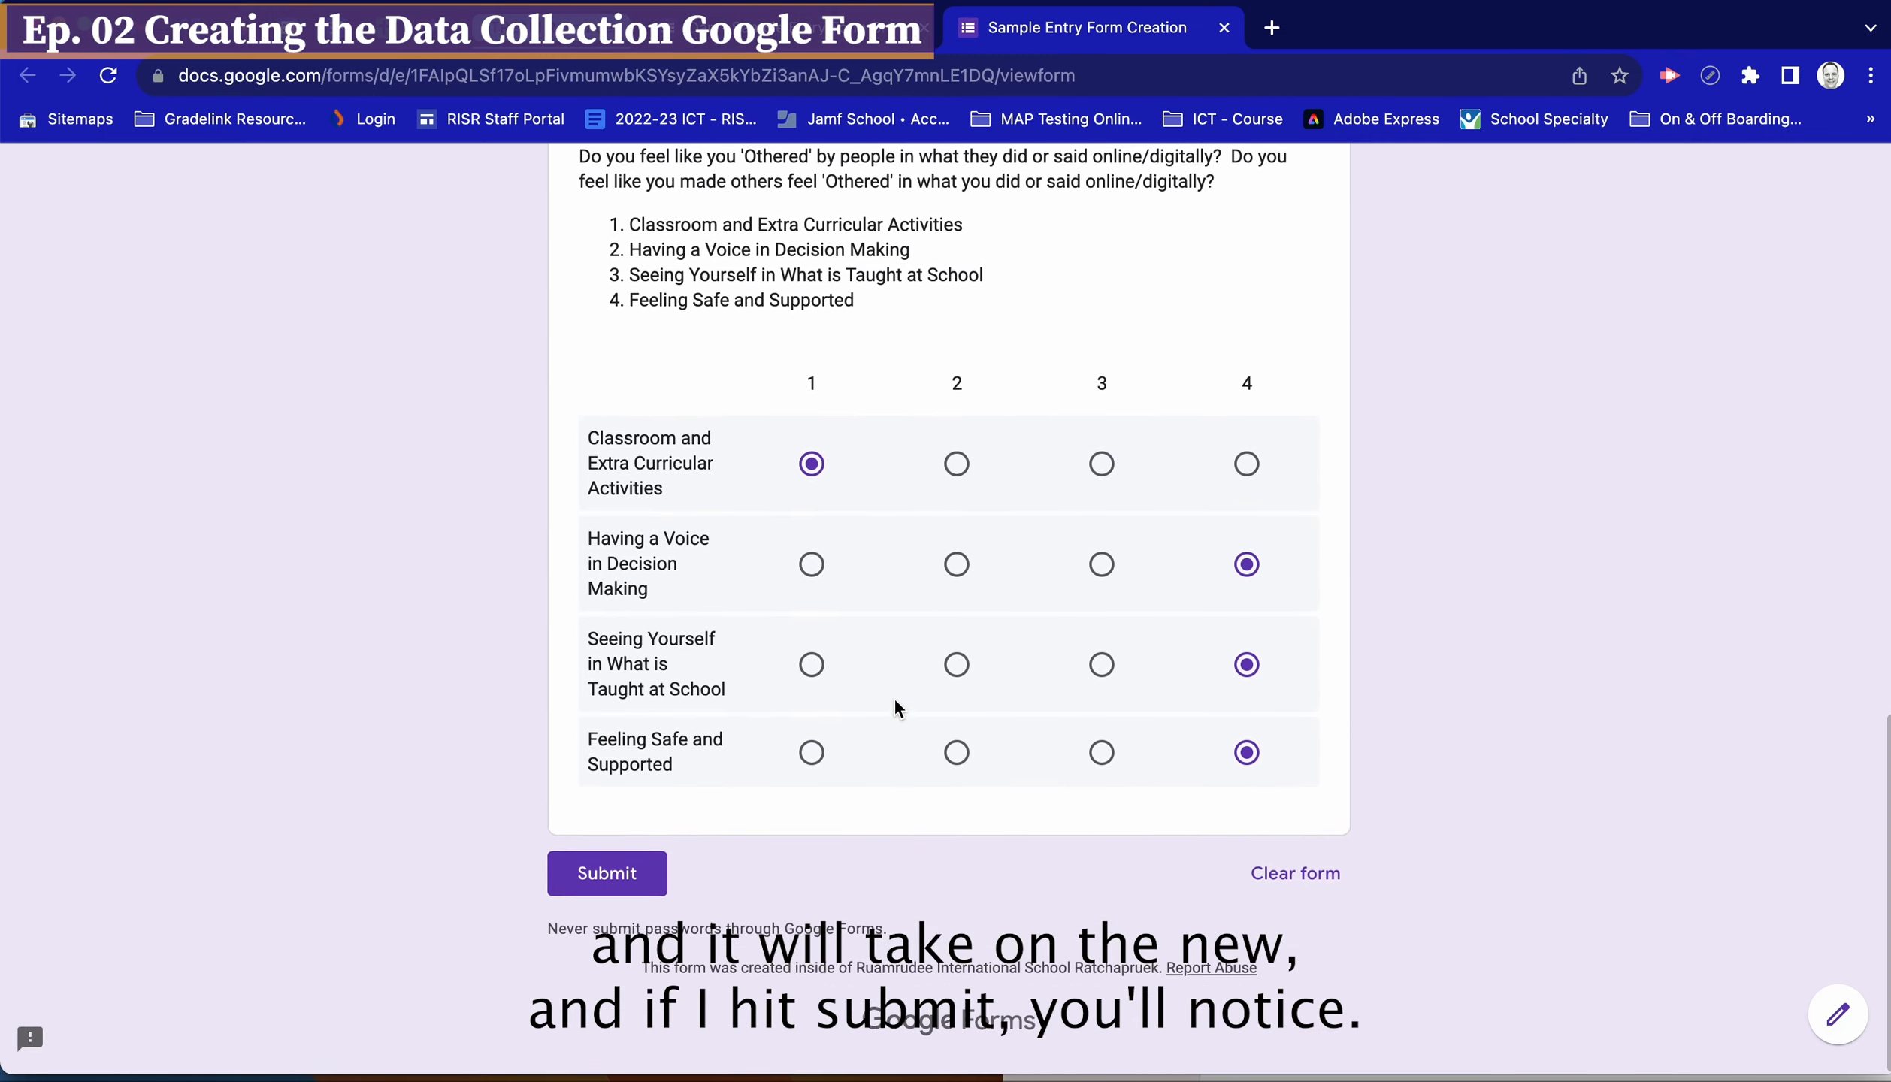
scroll(894, 703, "down", 15)
scroll(893, 697, "up", 1)
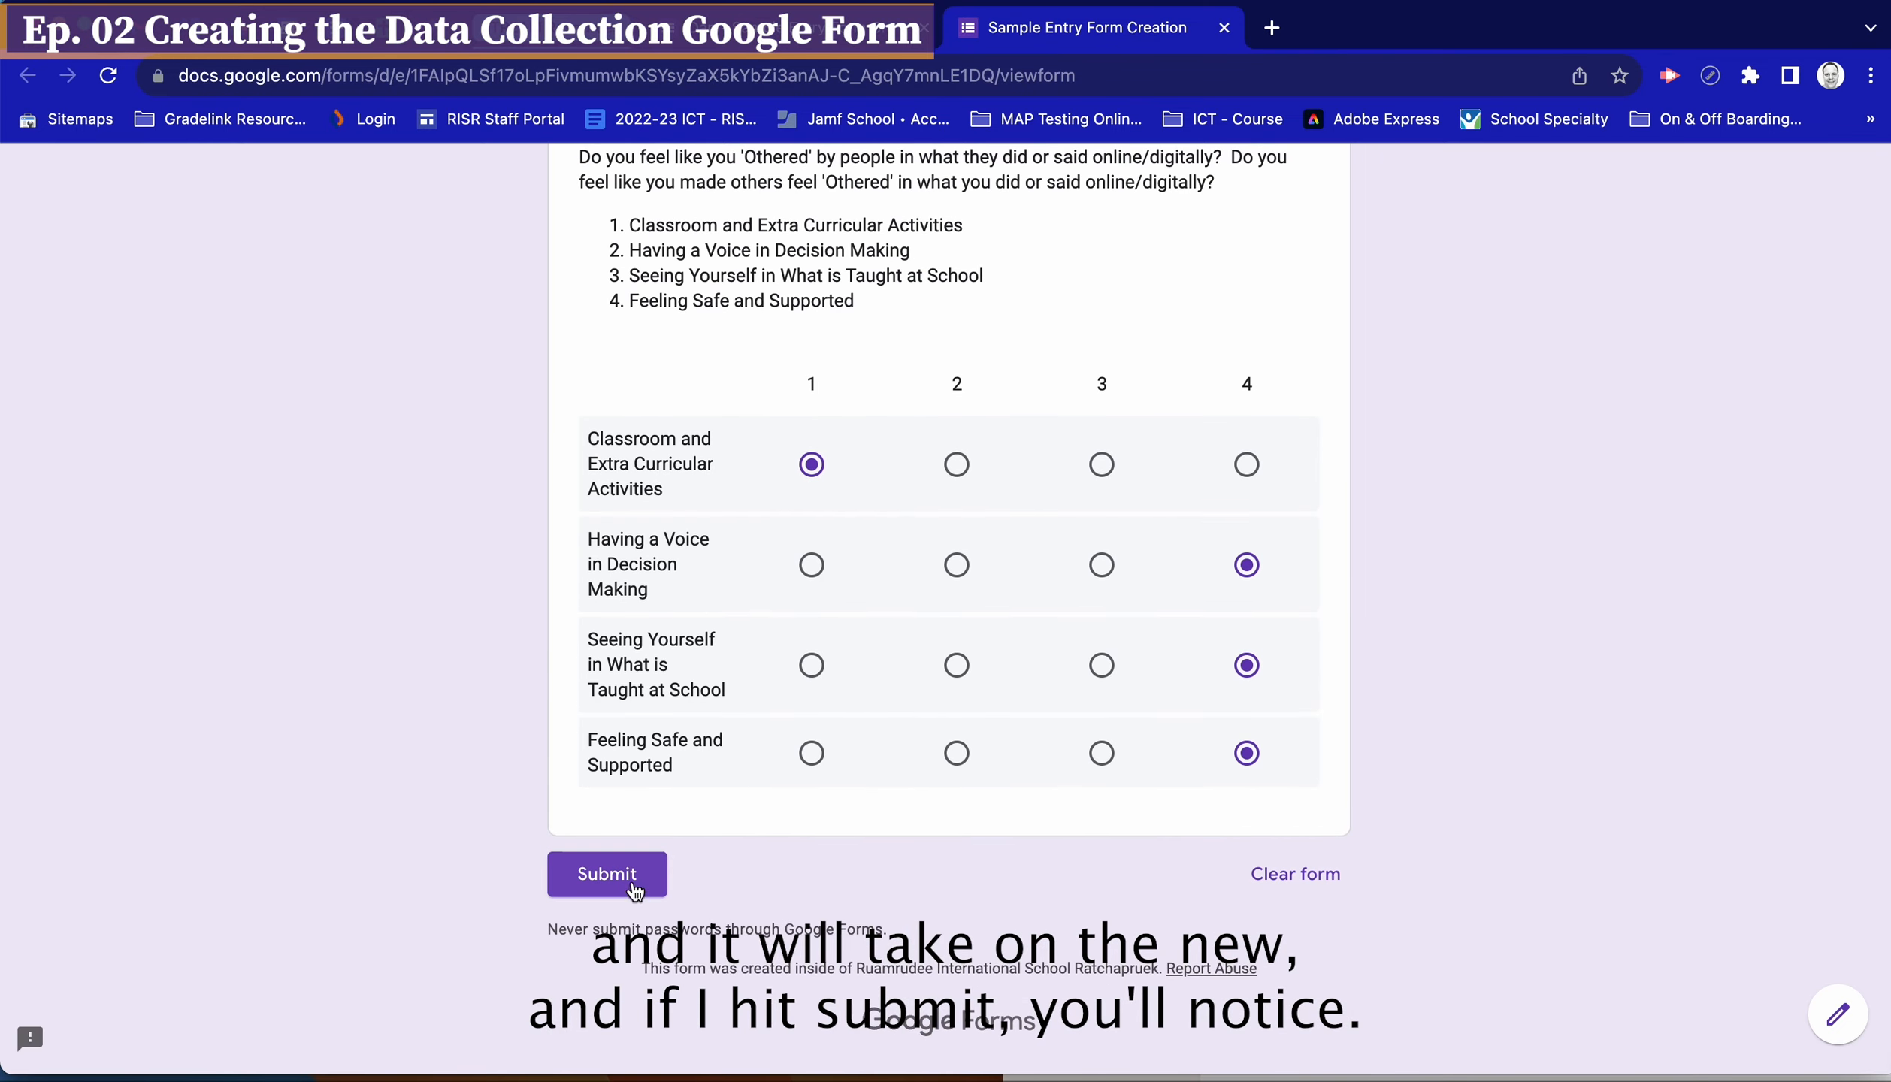
left_click(622, 873)
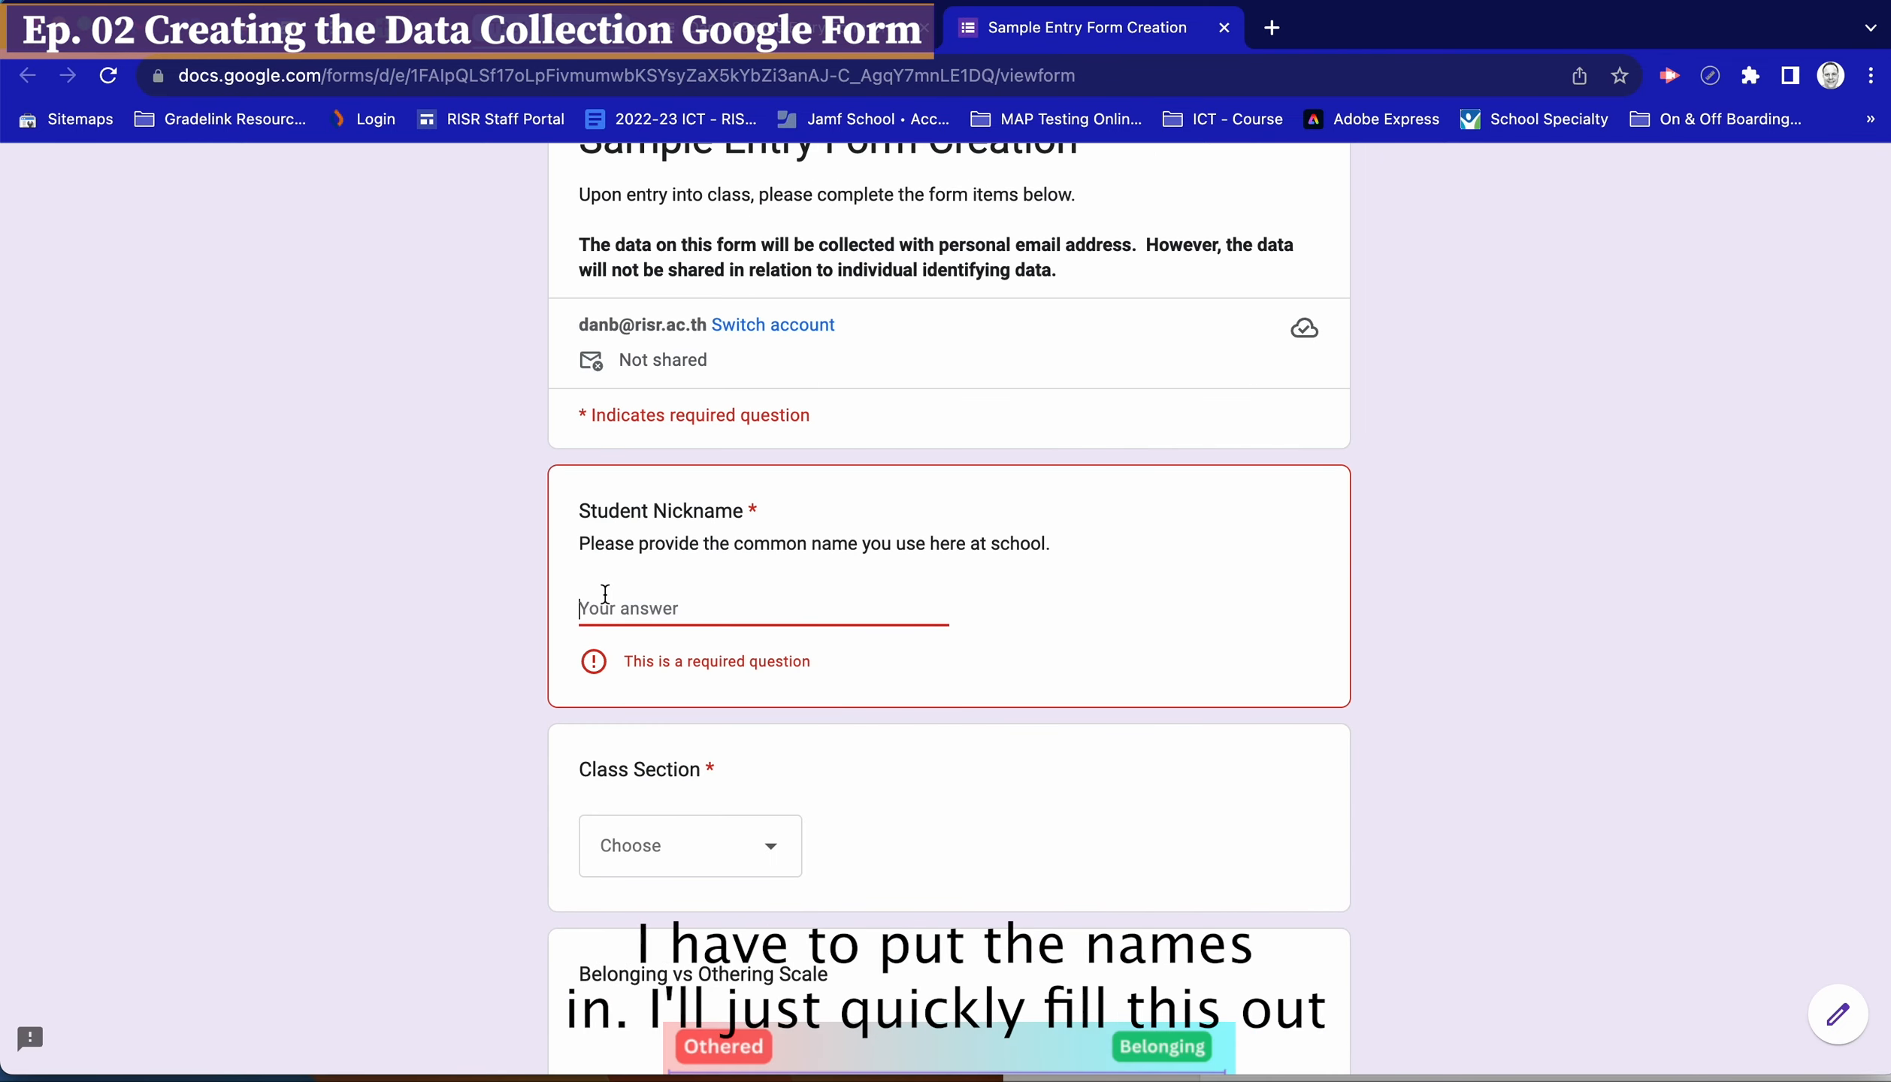
Enter "asdf" as the student nickname, choose Grade 09 as the class section, and try to submit the form again
type("asdf")
left_click(632, 805)
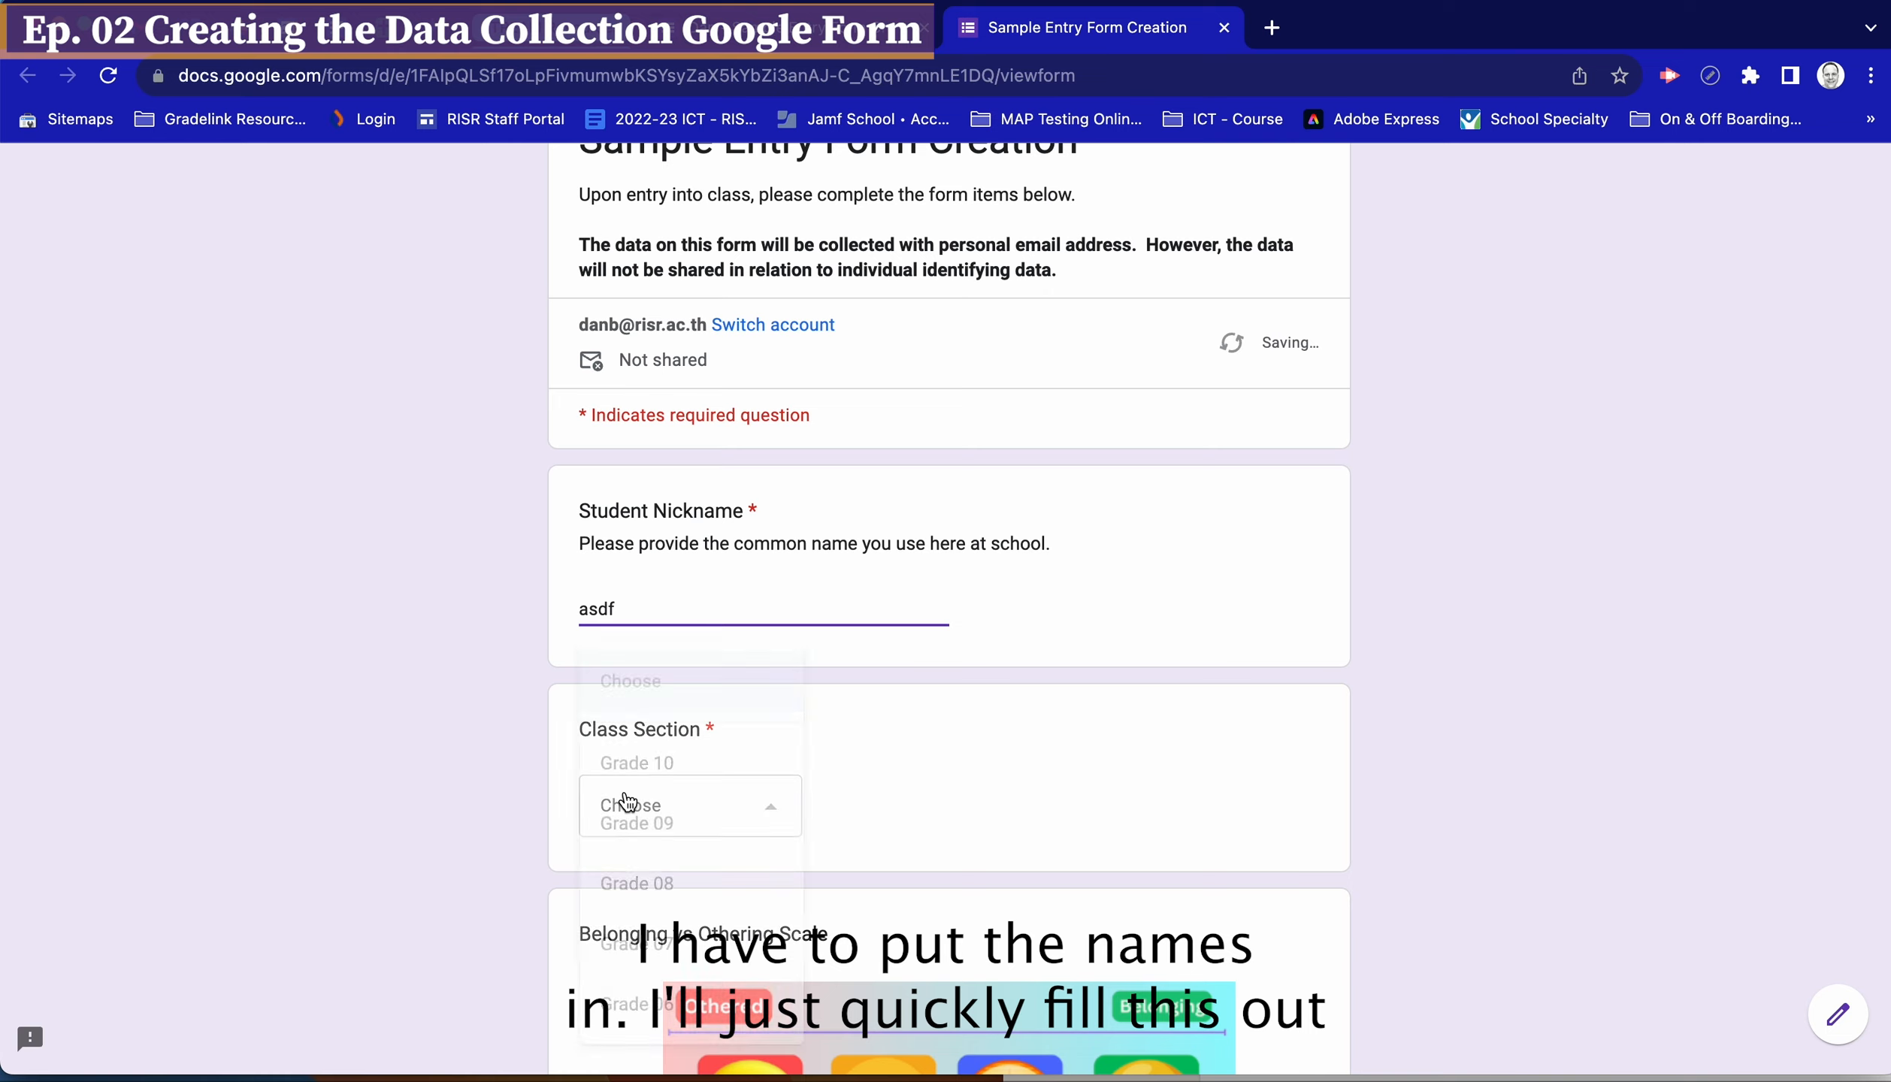
left_click(633, 820)
scroll(446, 843, "down", 3)
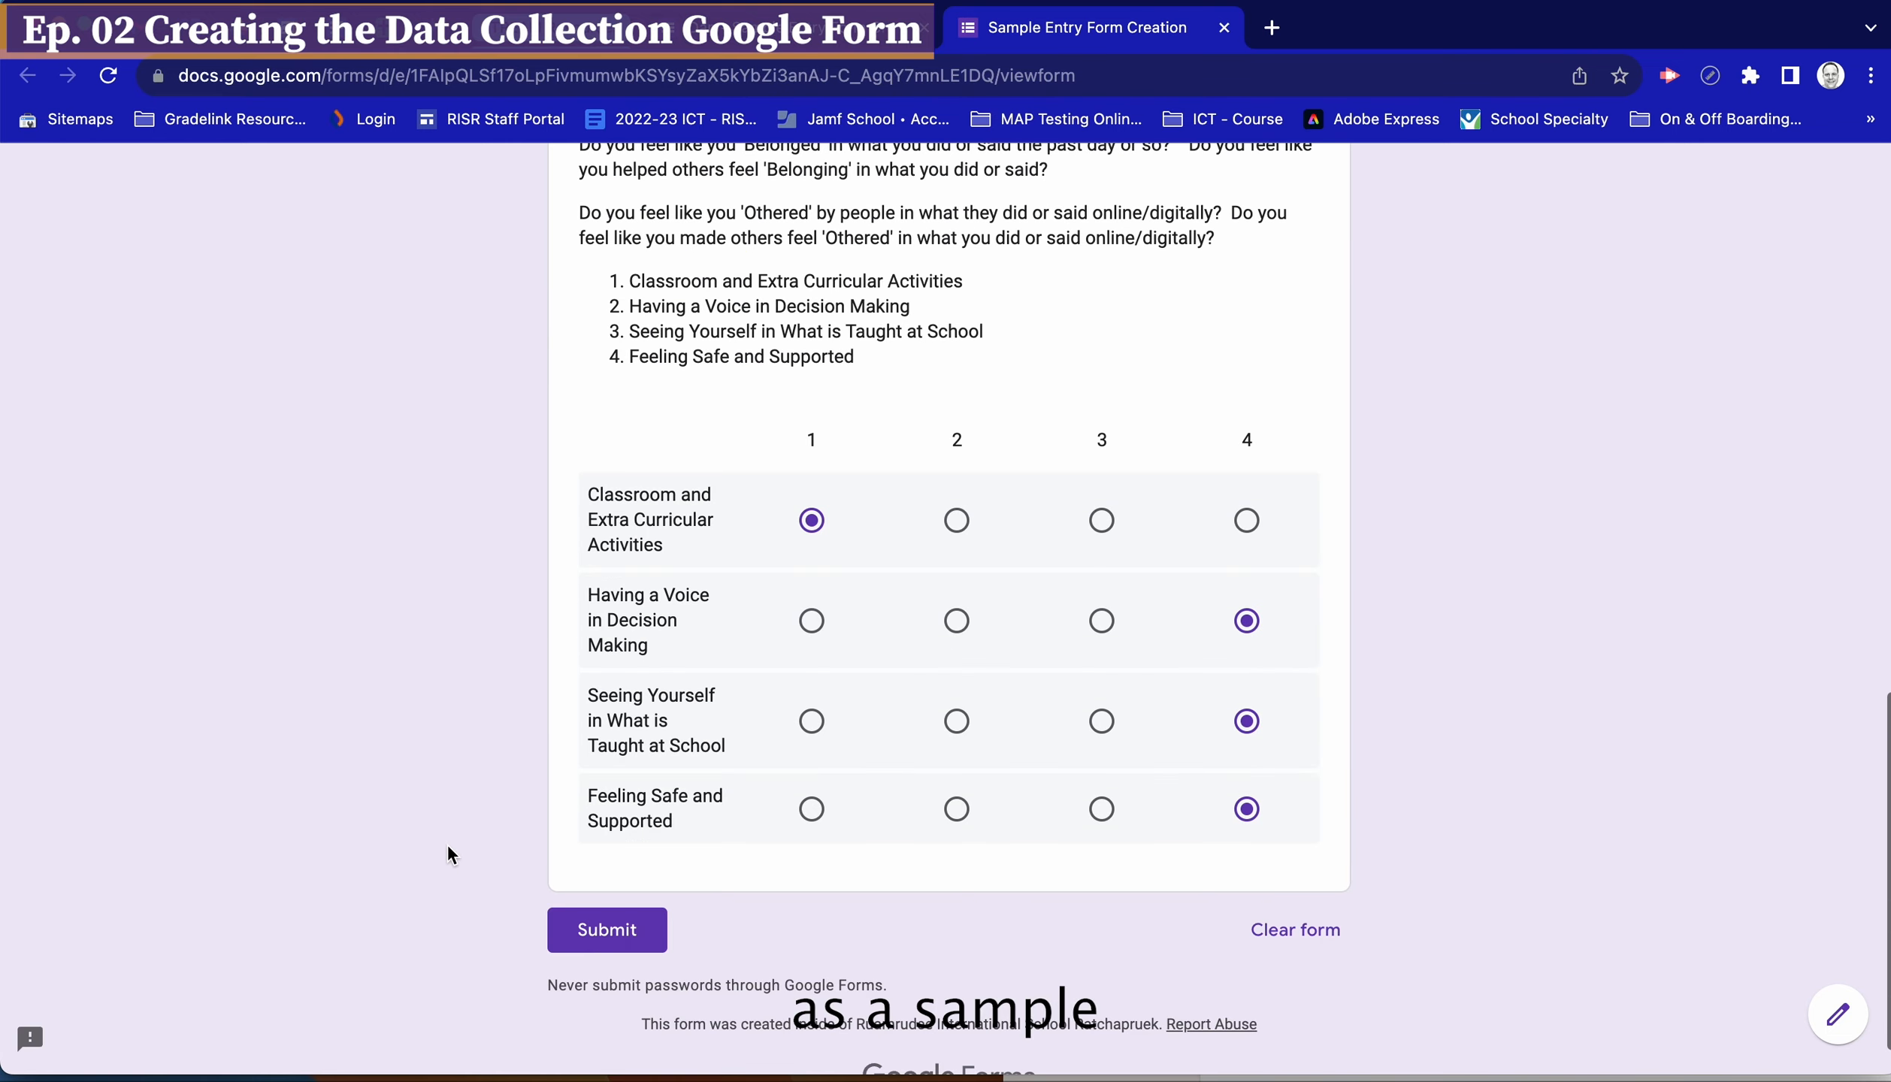
left_click(639, 935)
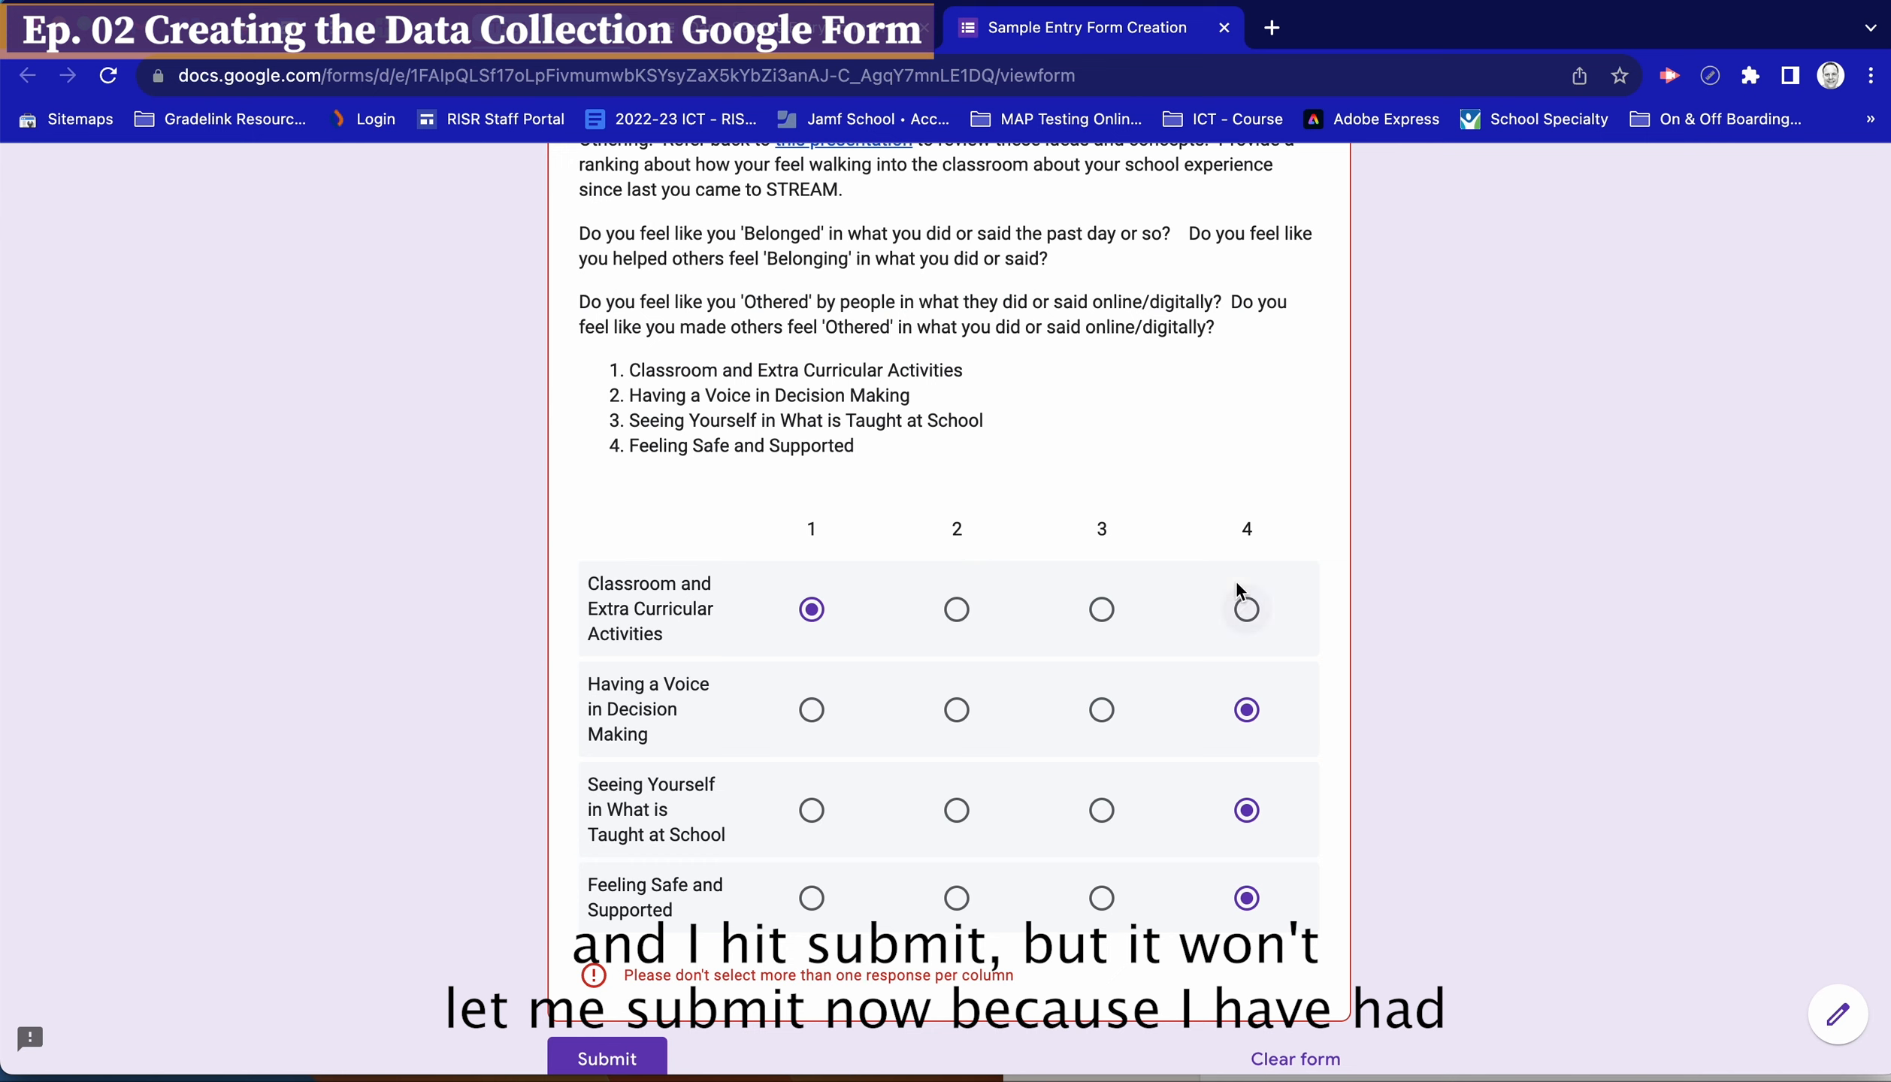
Resolve the repeated ratings in the preview: Classroom and Extra Curricular Activities 2, Having a Voice in Decision Making 3, Feeling Safe and Supported 1
left_click(1103, 713)
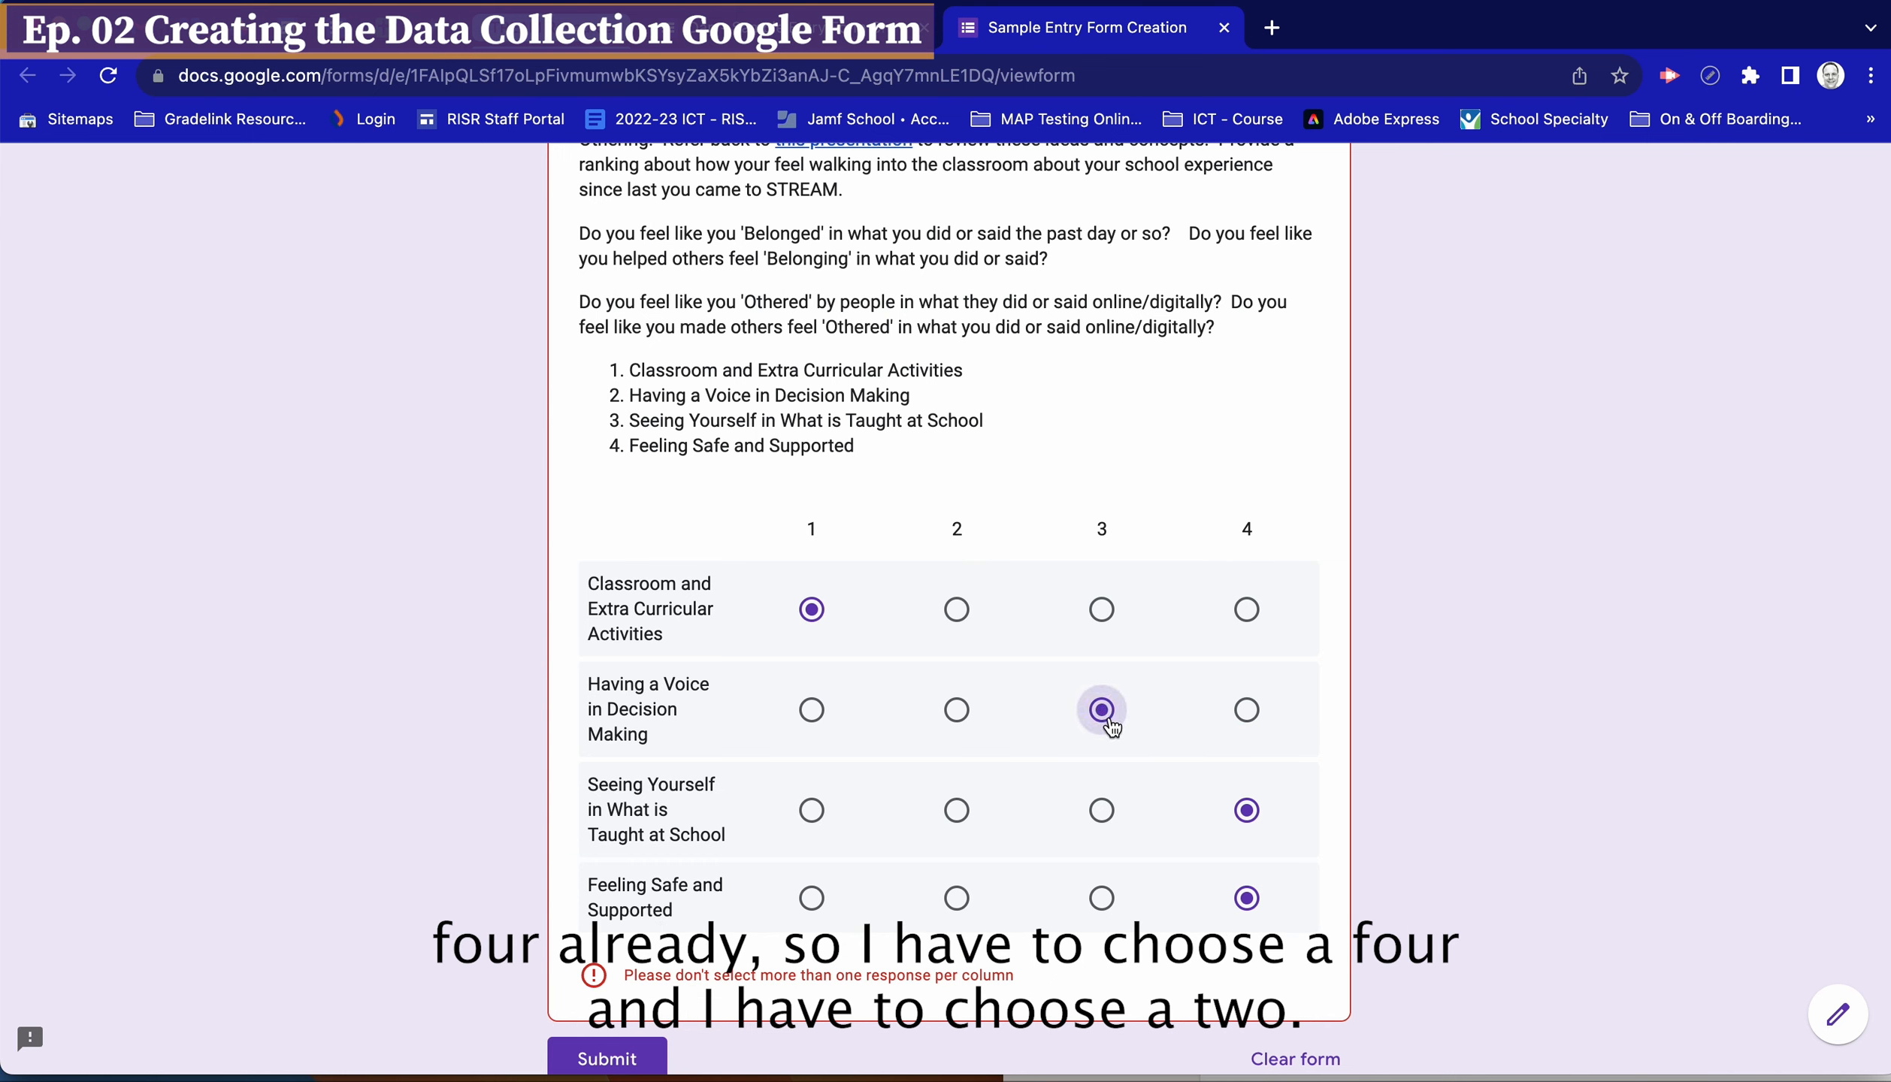
left_click(957, 610)
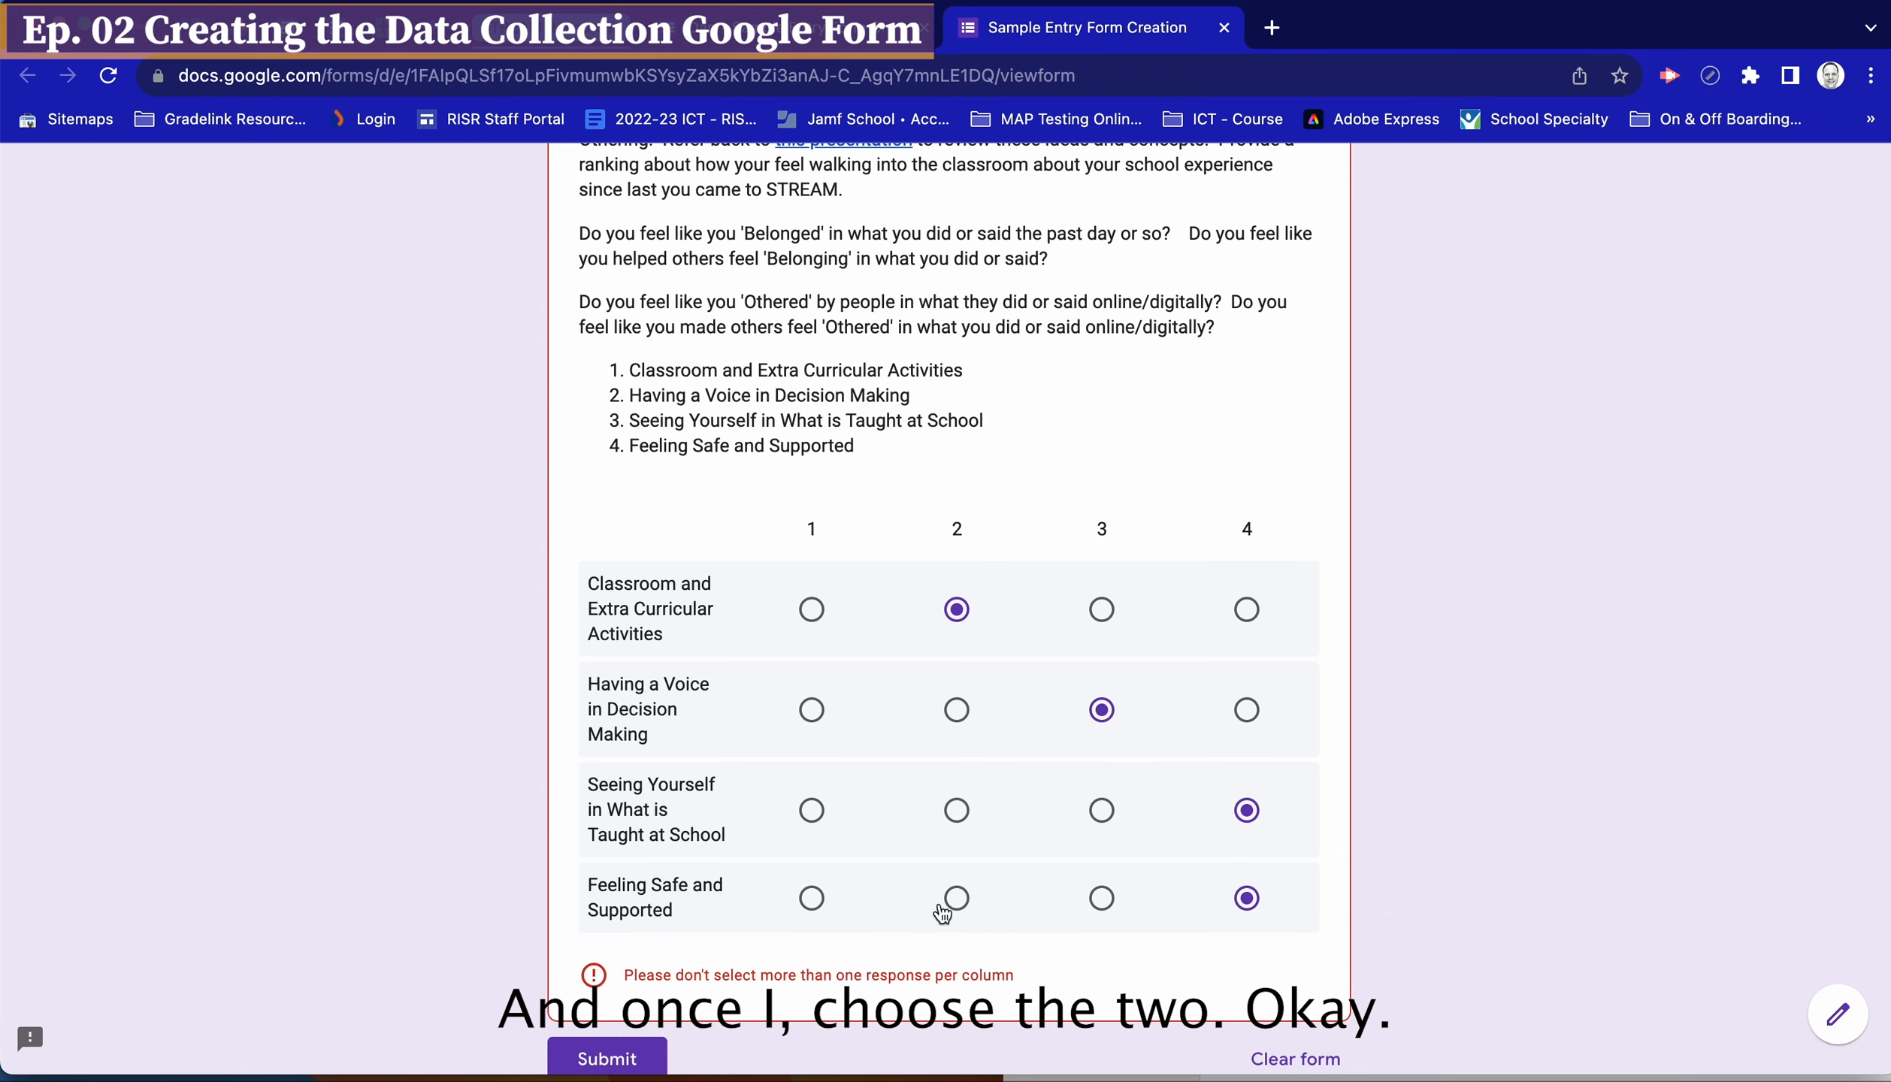
left_click(813, 900)
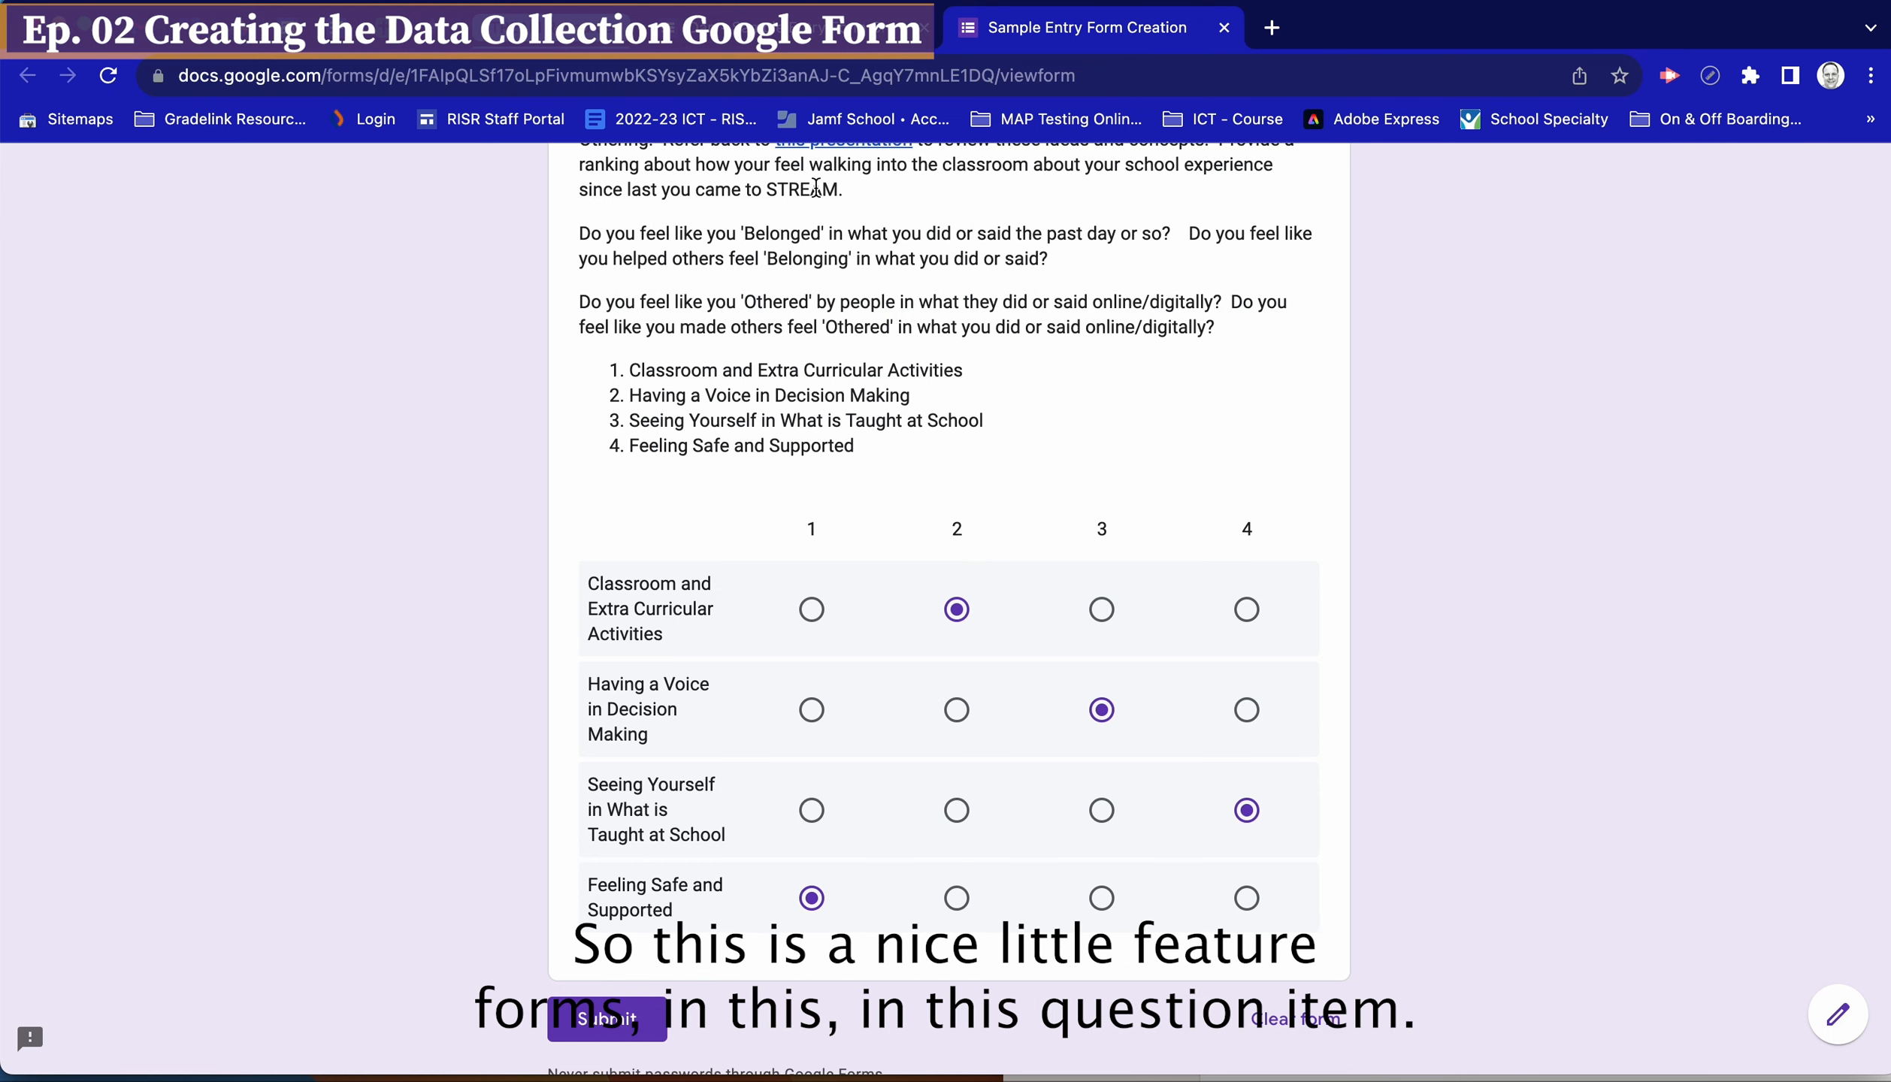
Return to the form editor and turn off the one-response-per-column limit for the Belonging vs Othering grid
left_click(767, 47)
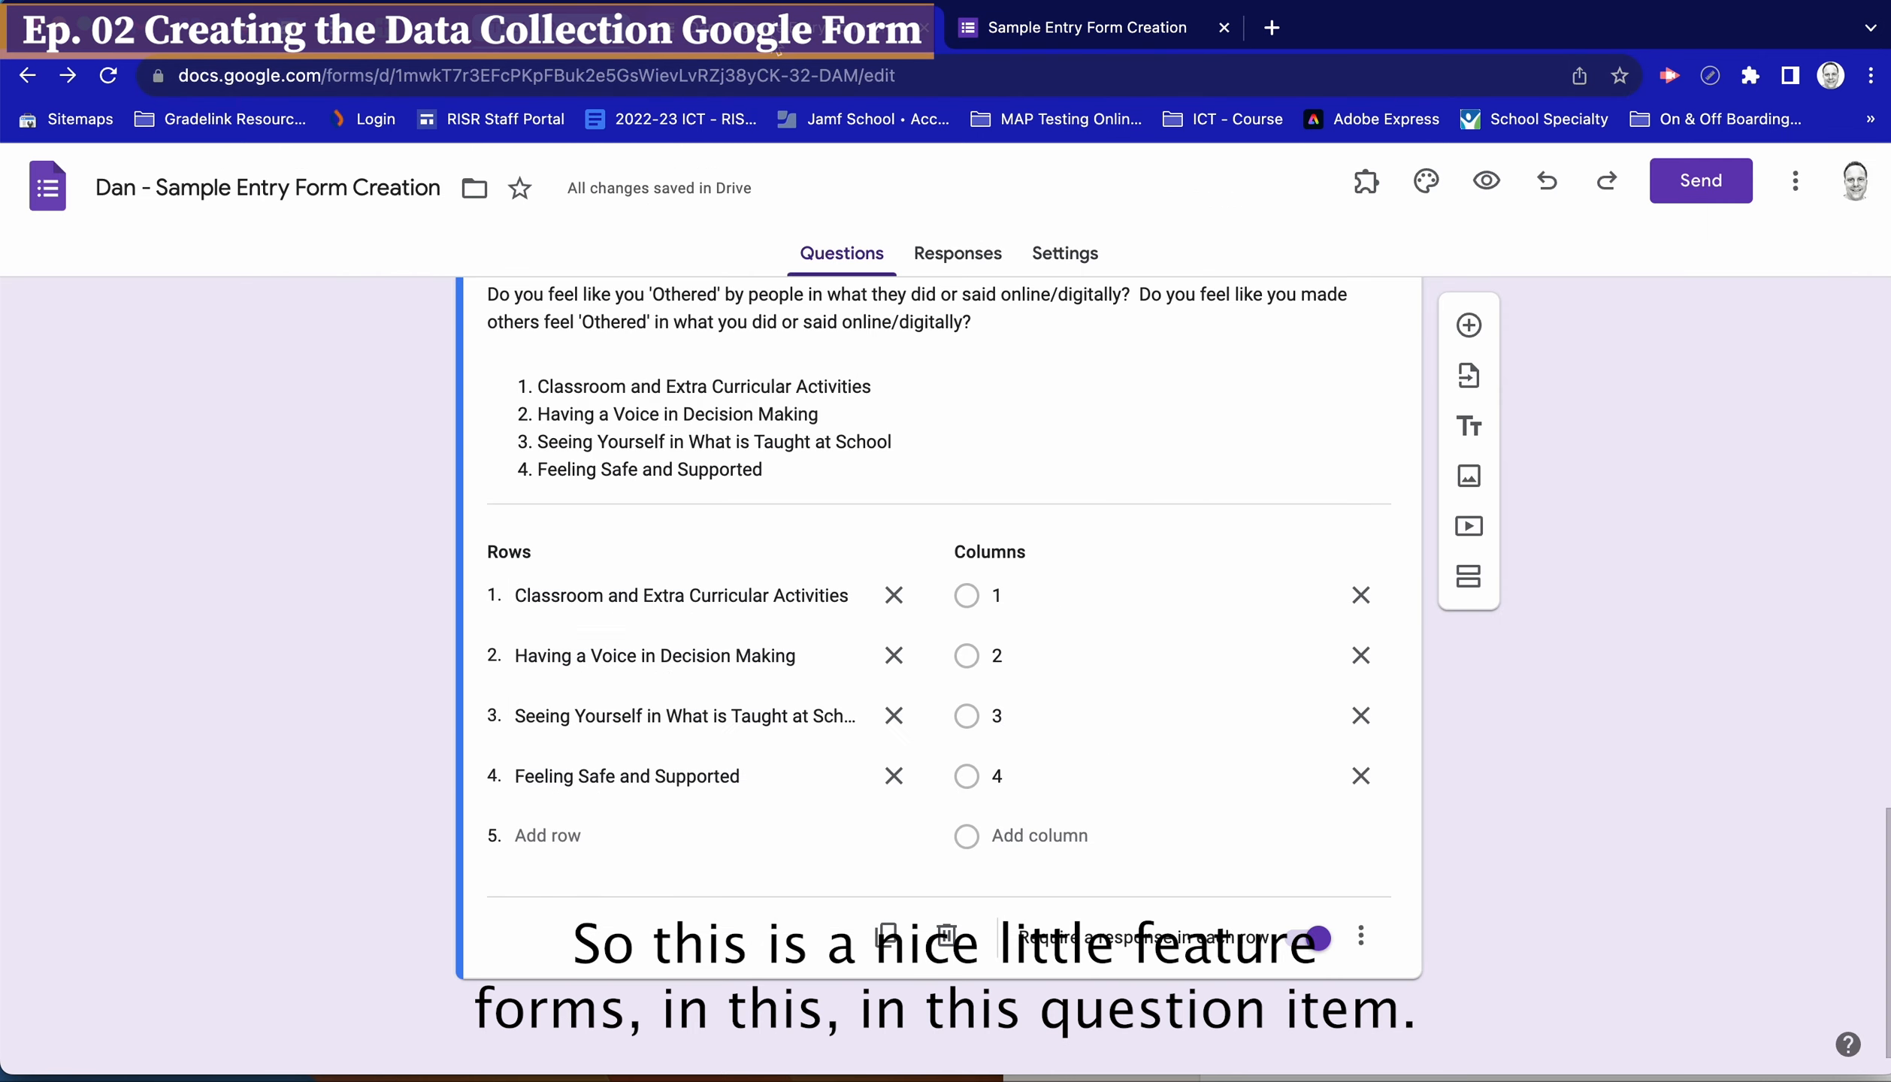
scroll(252, 762, "up", 1)
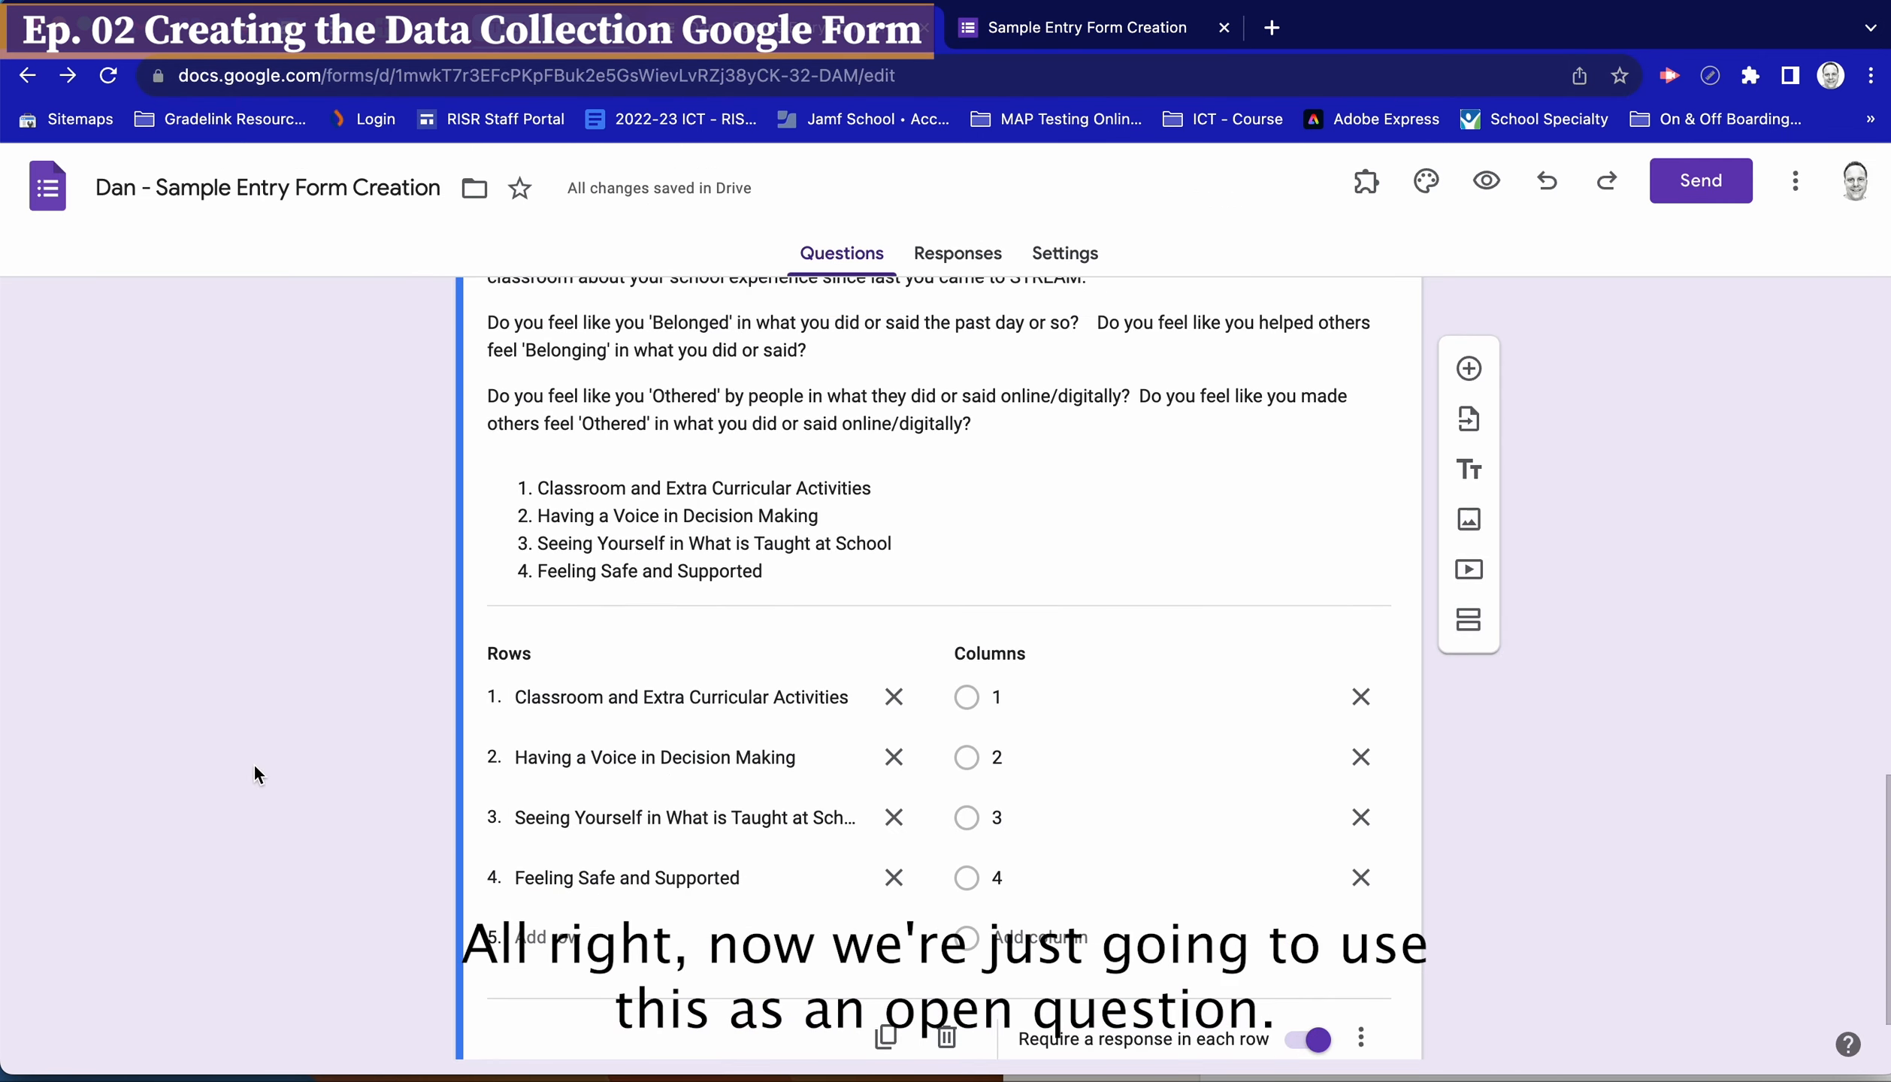
left_click(1361, 962)
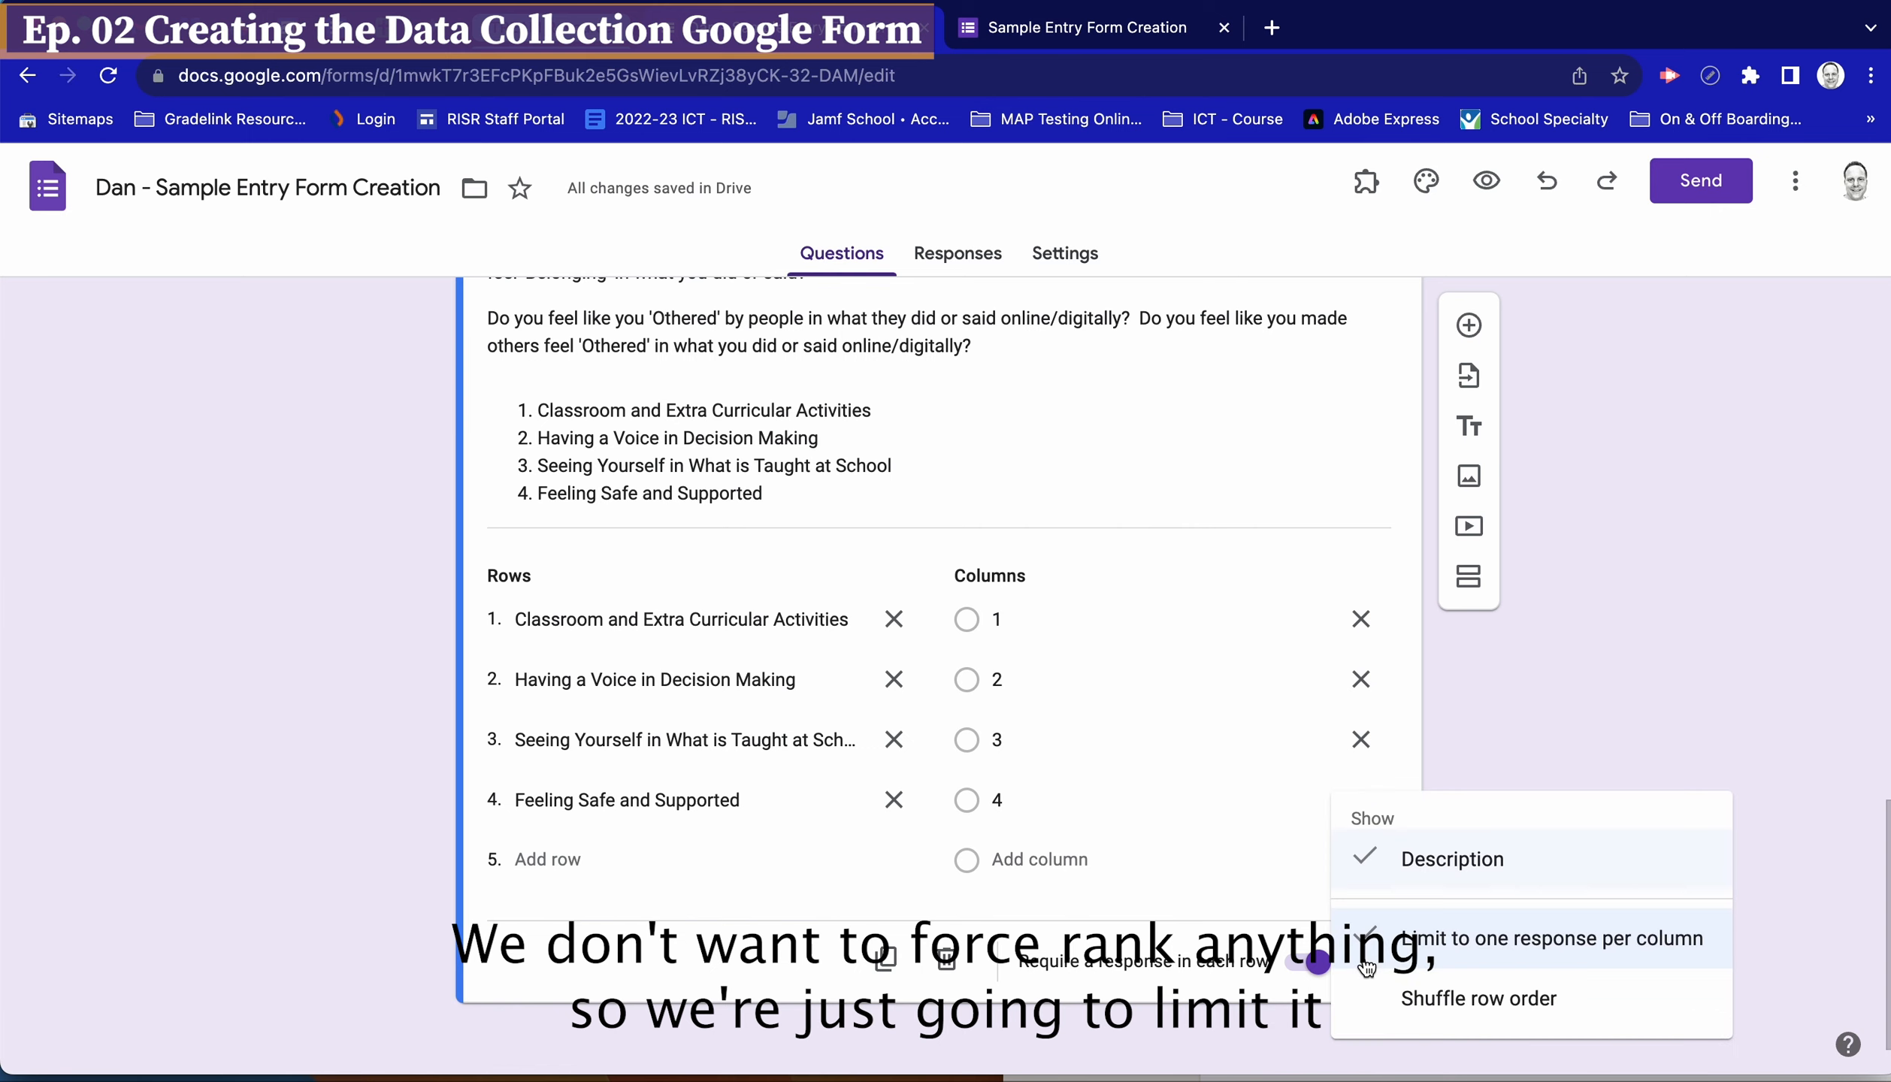
left_click(1403, 948)
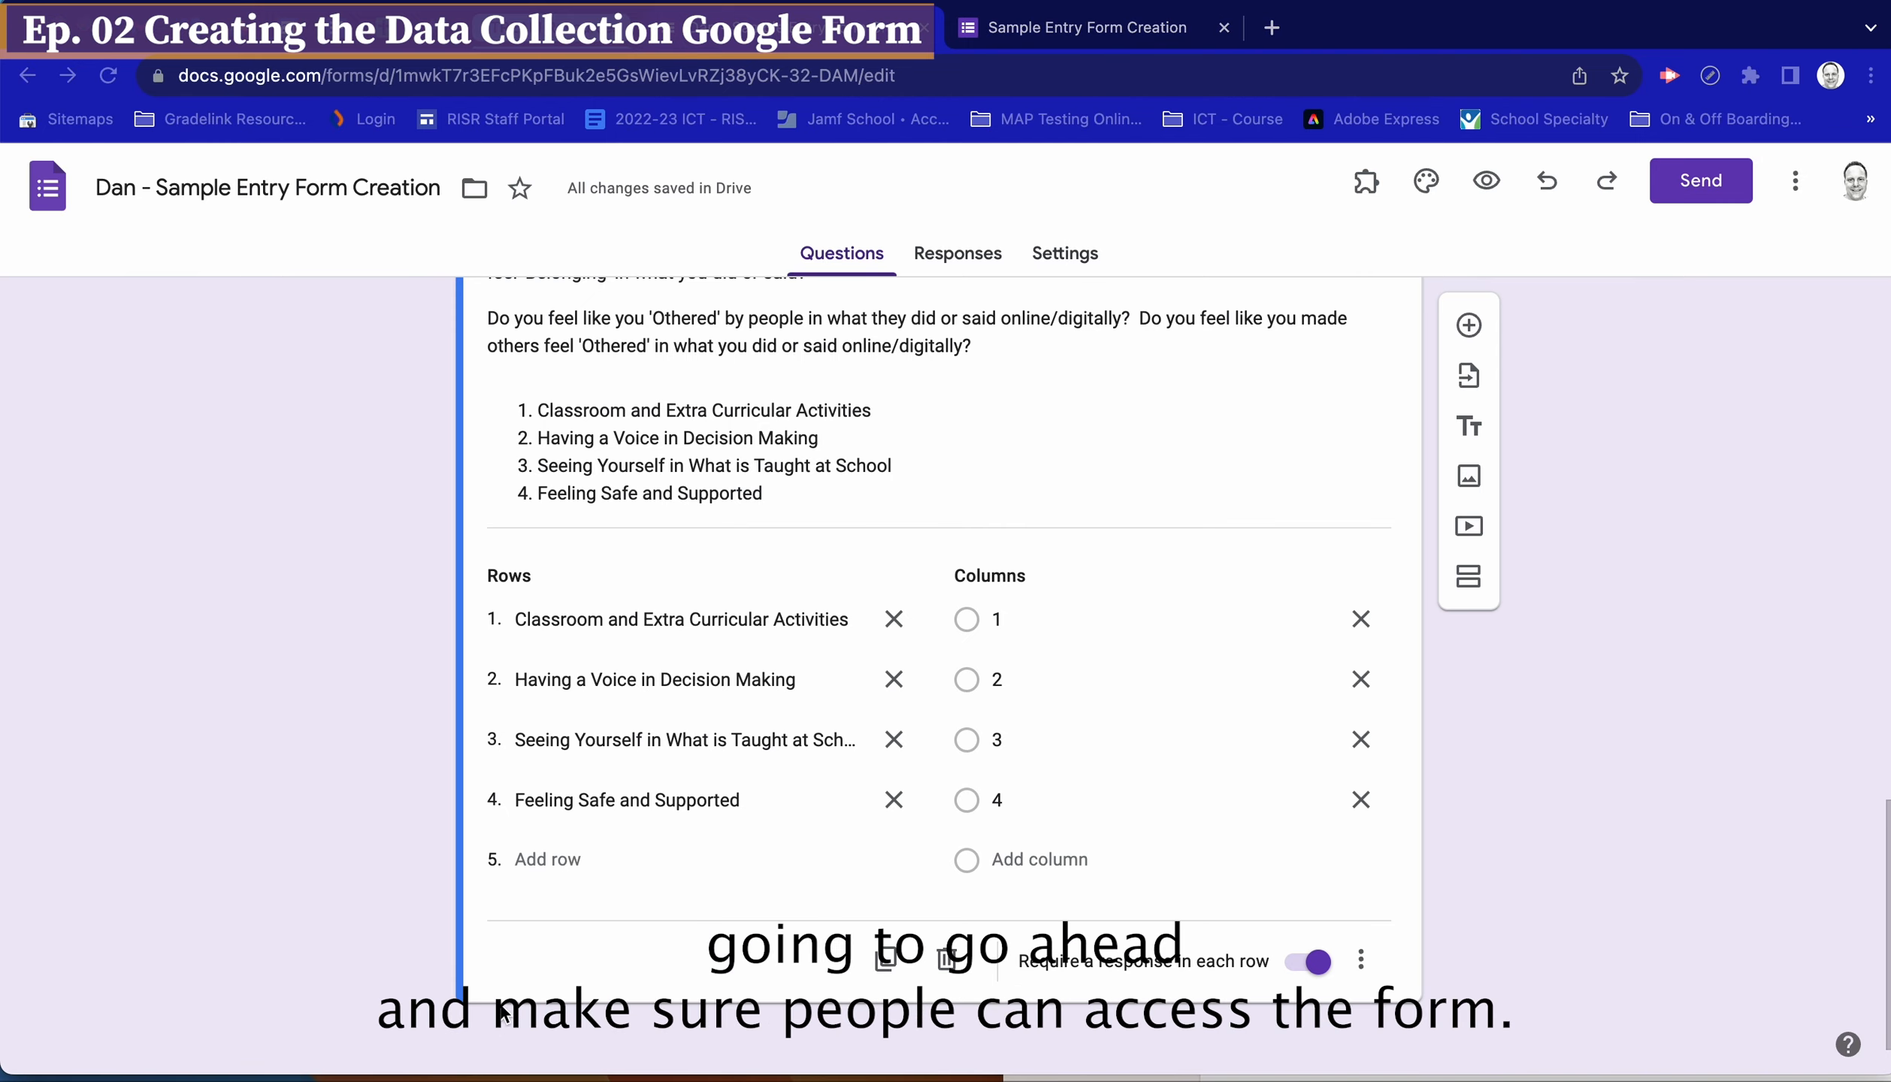
Open the form's response settings and set email address collection to Responder input
scroll(168, 634, "up", 10)
scroll(169, 638, "up", 10)
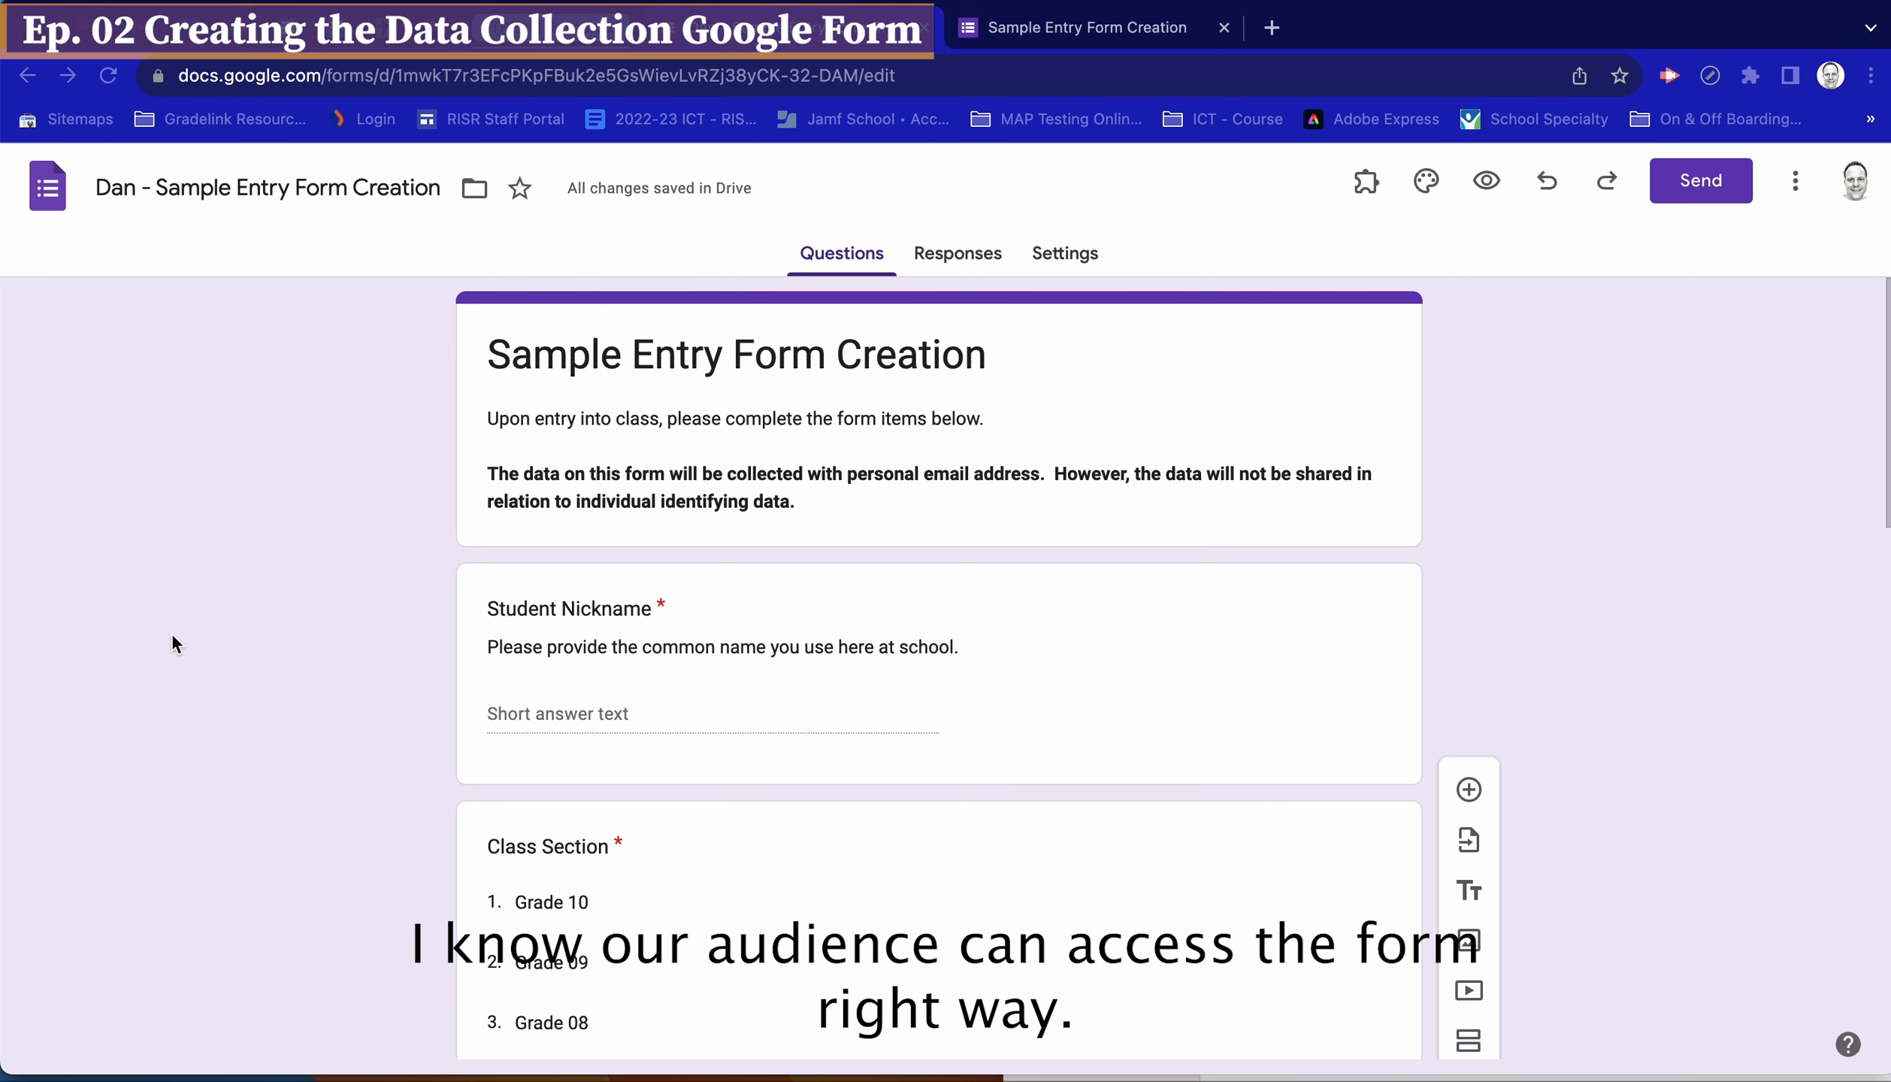
left_click(1060, 261)
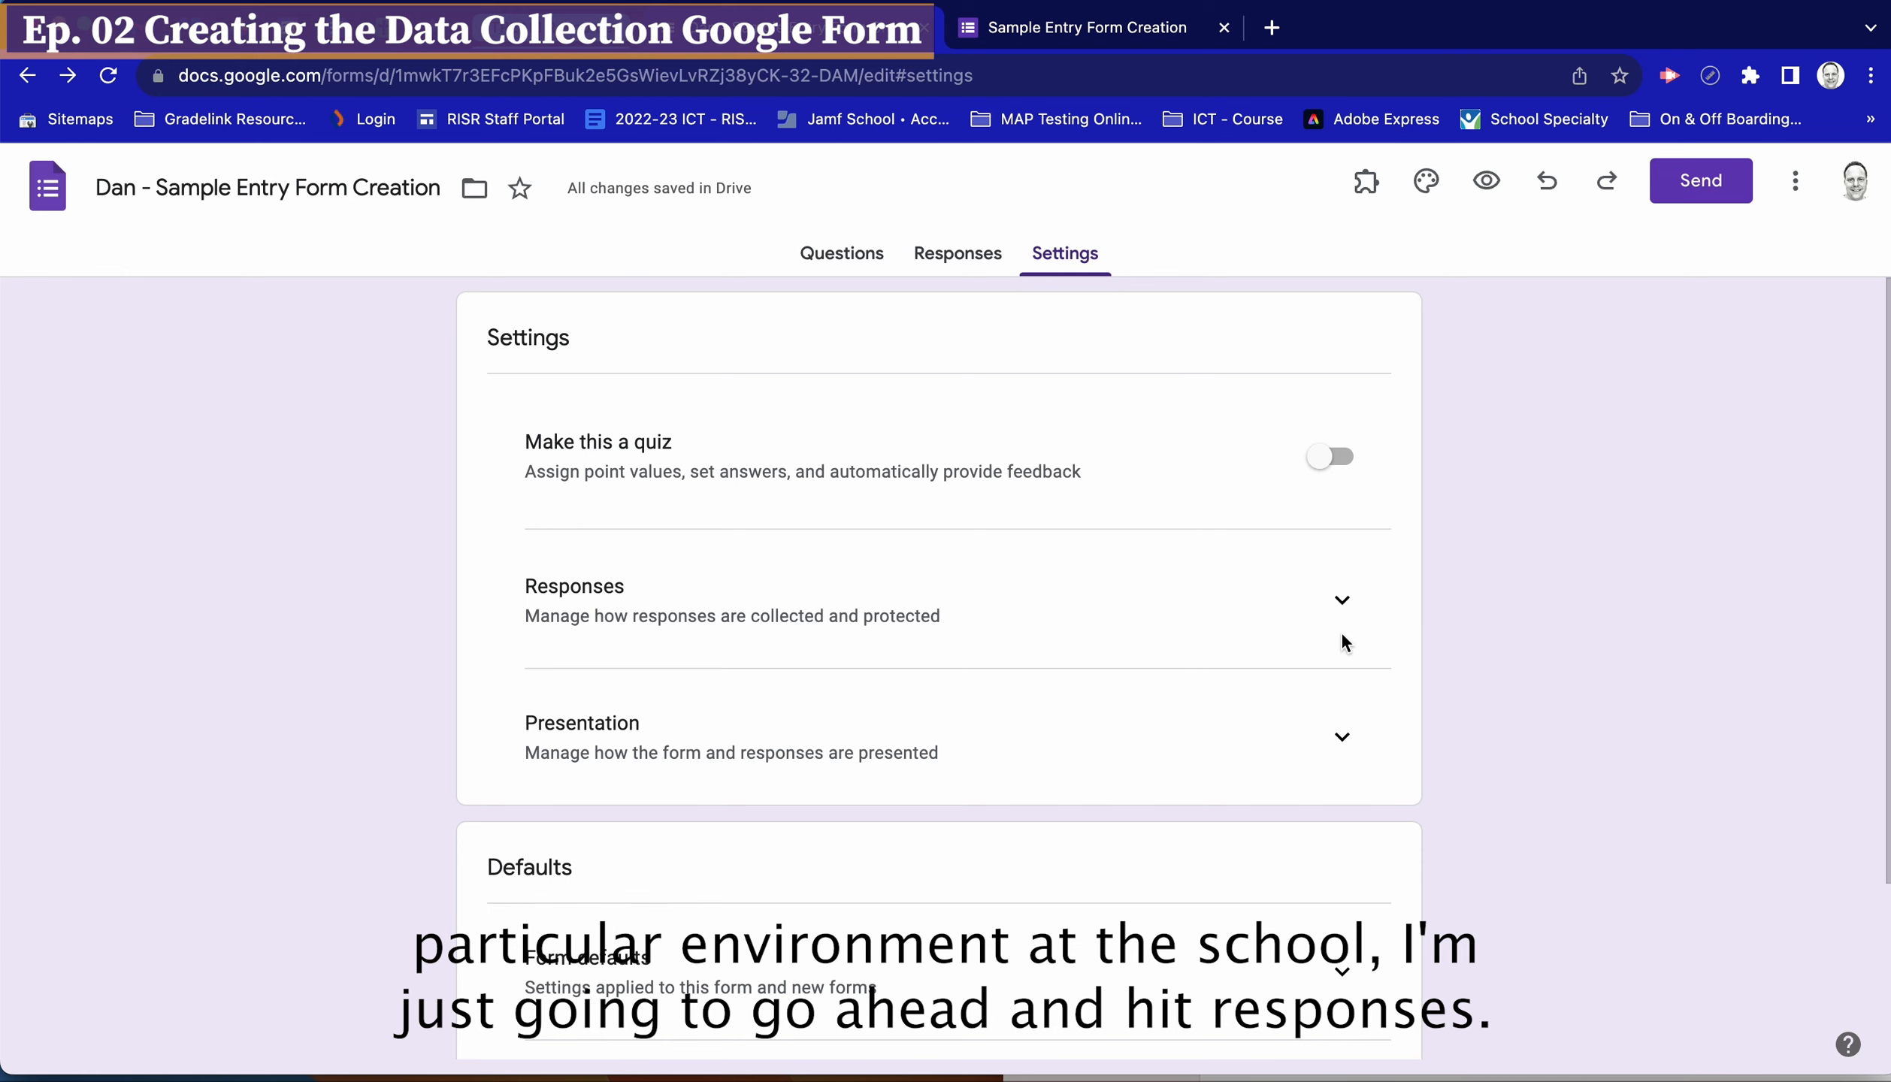
left_click(1342, 605)
scroll(961, 712, "down", 1)
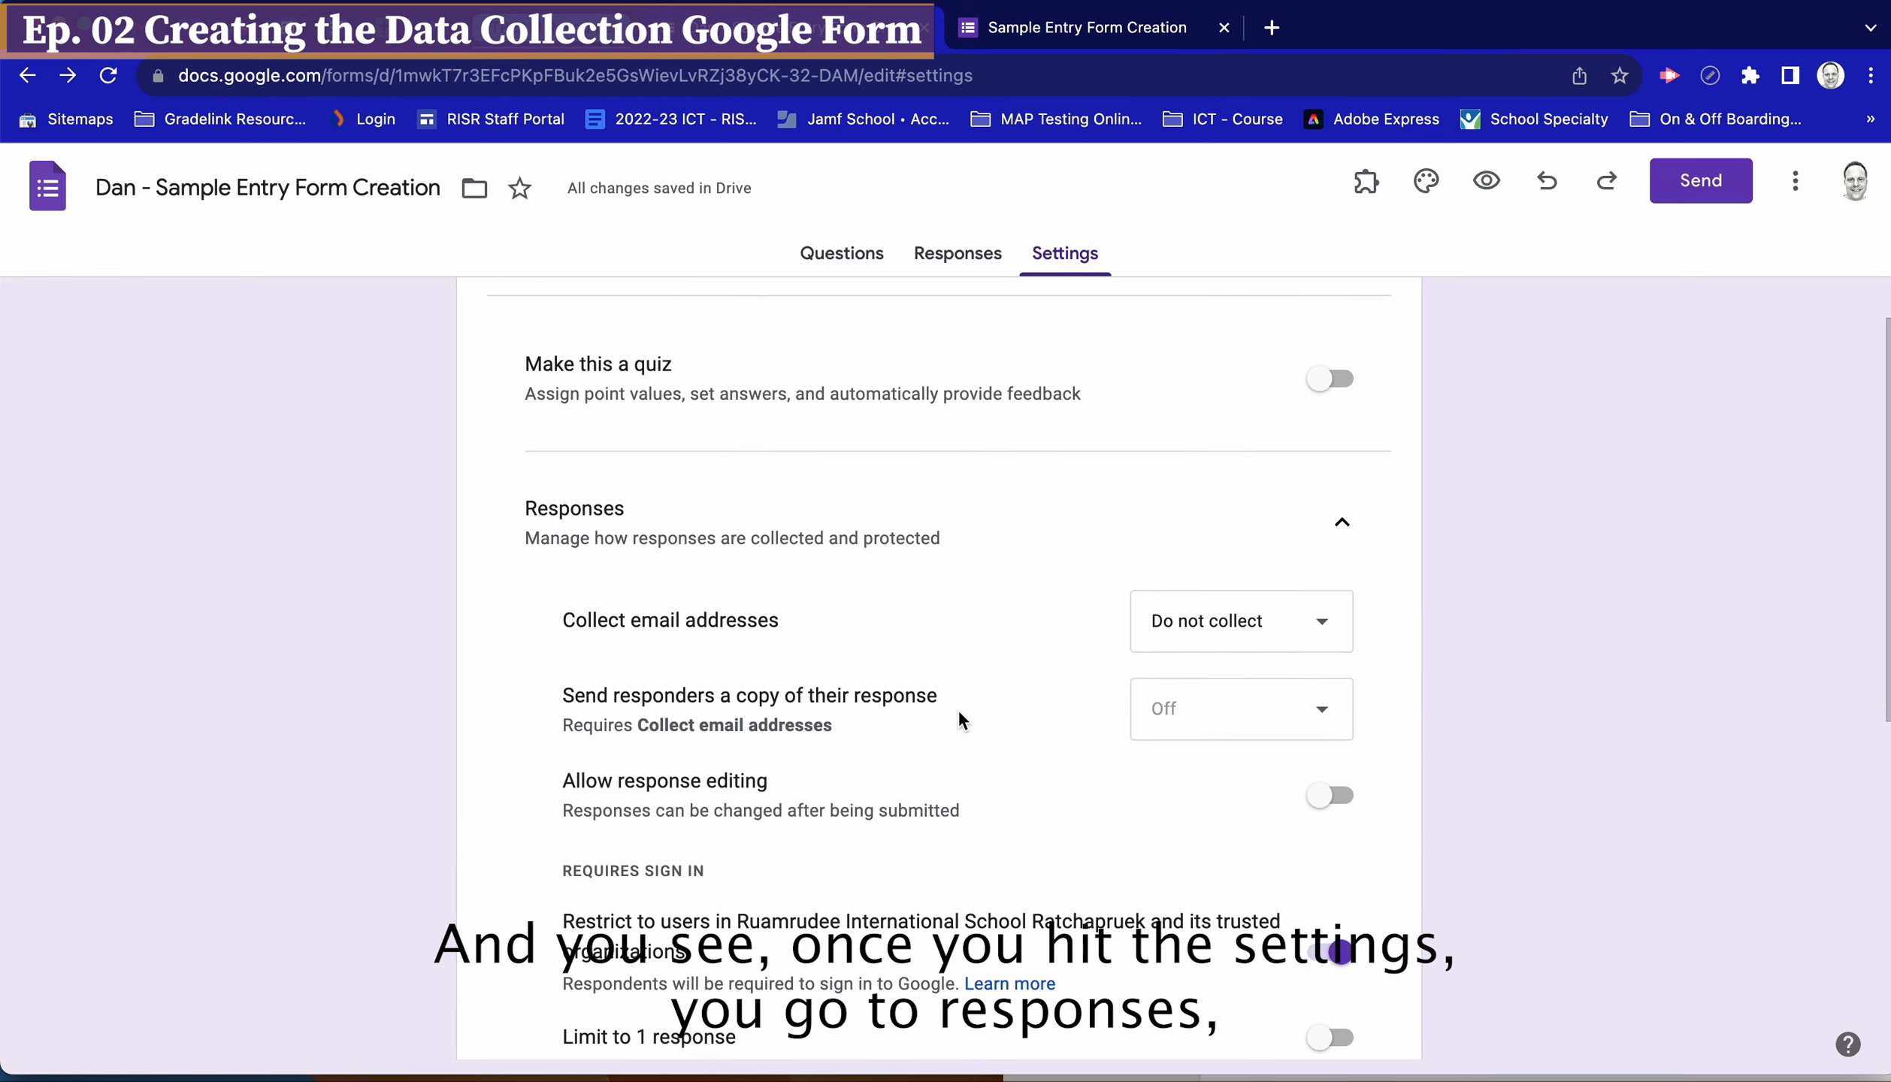
scroll(959, 717, "down", 2)
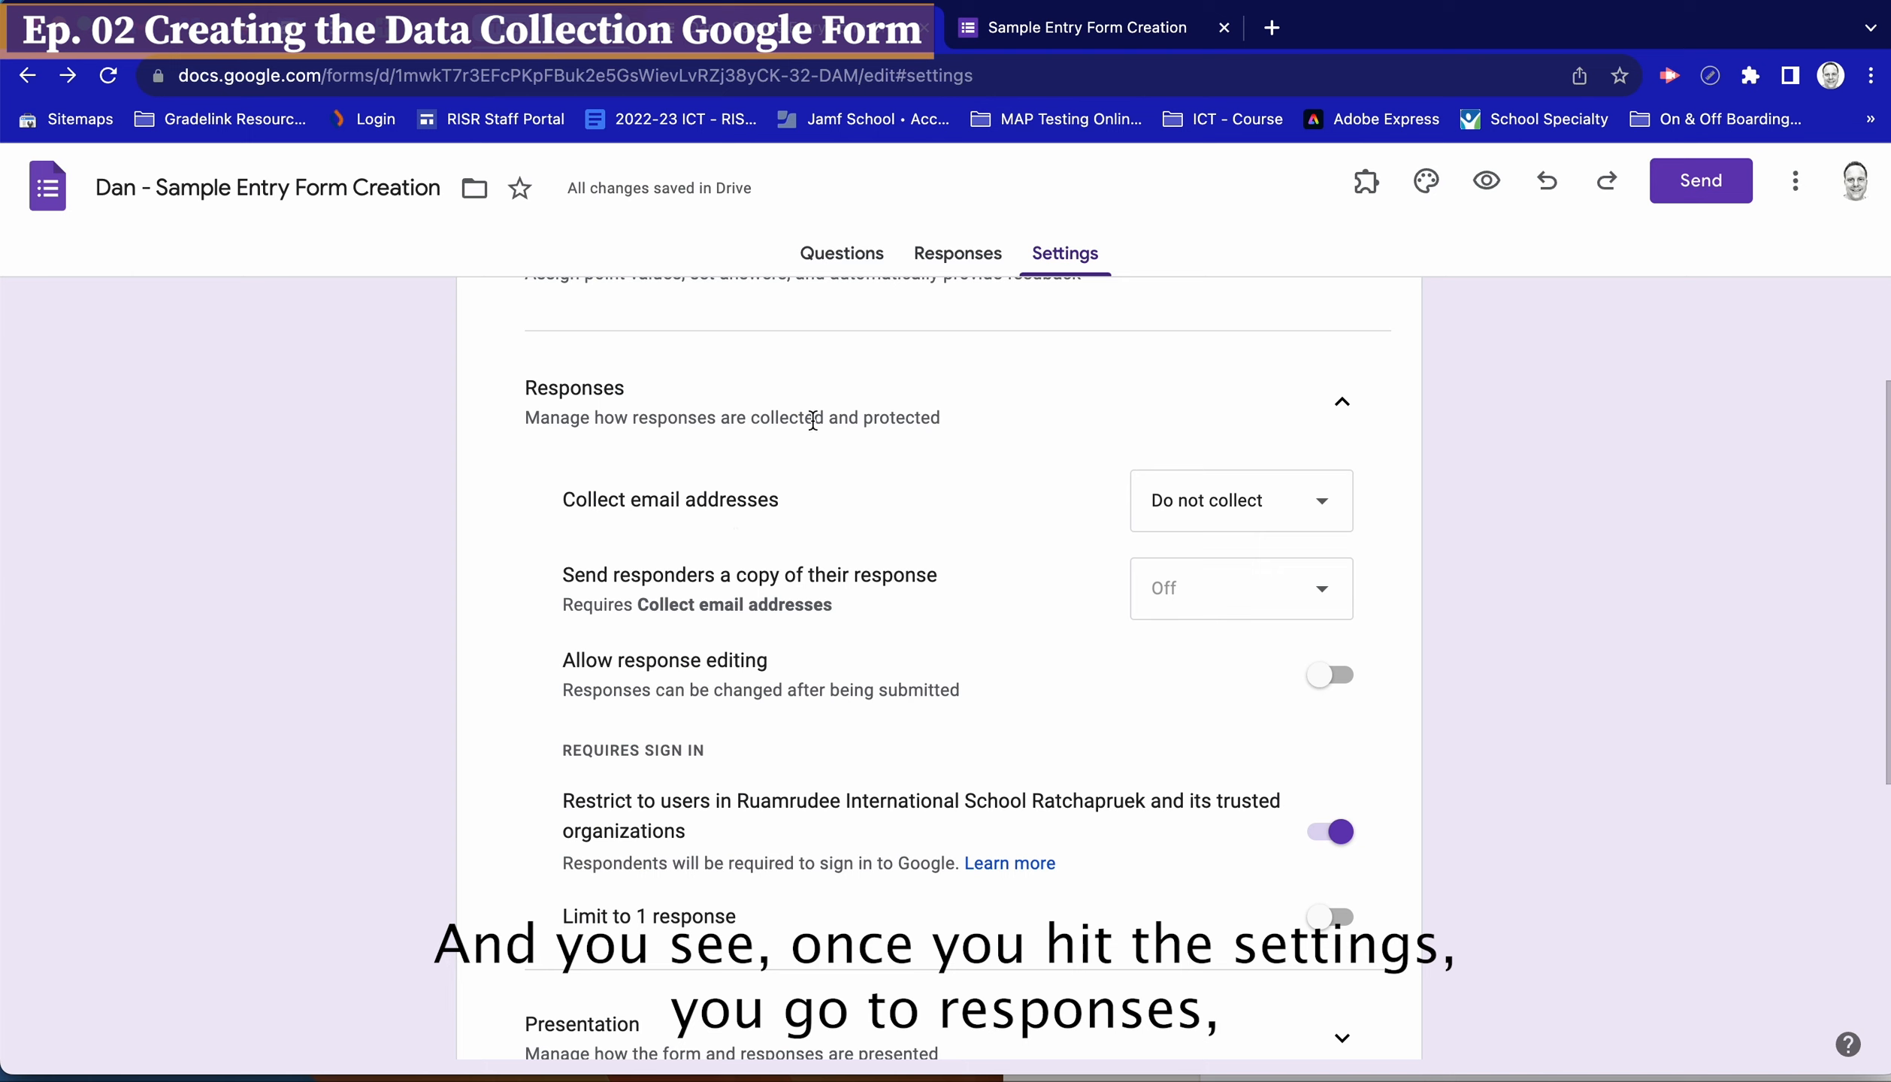
left_click(1186, 510)
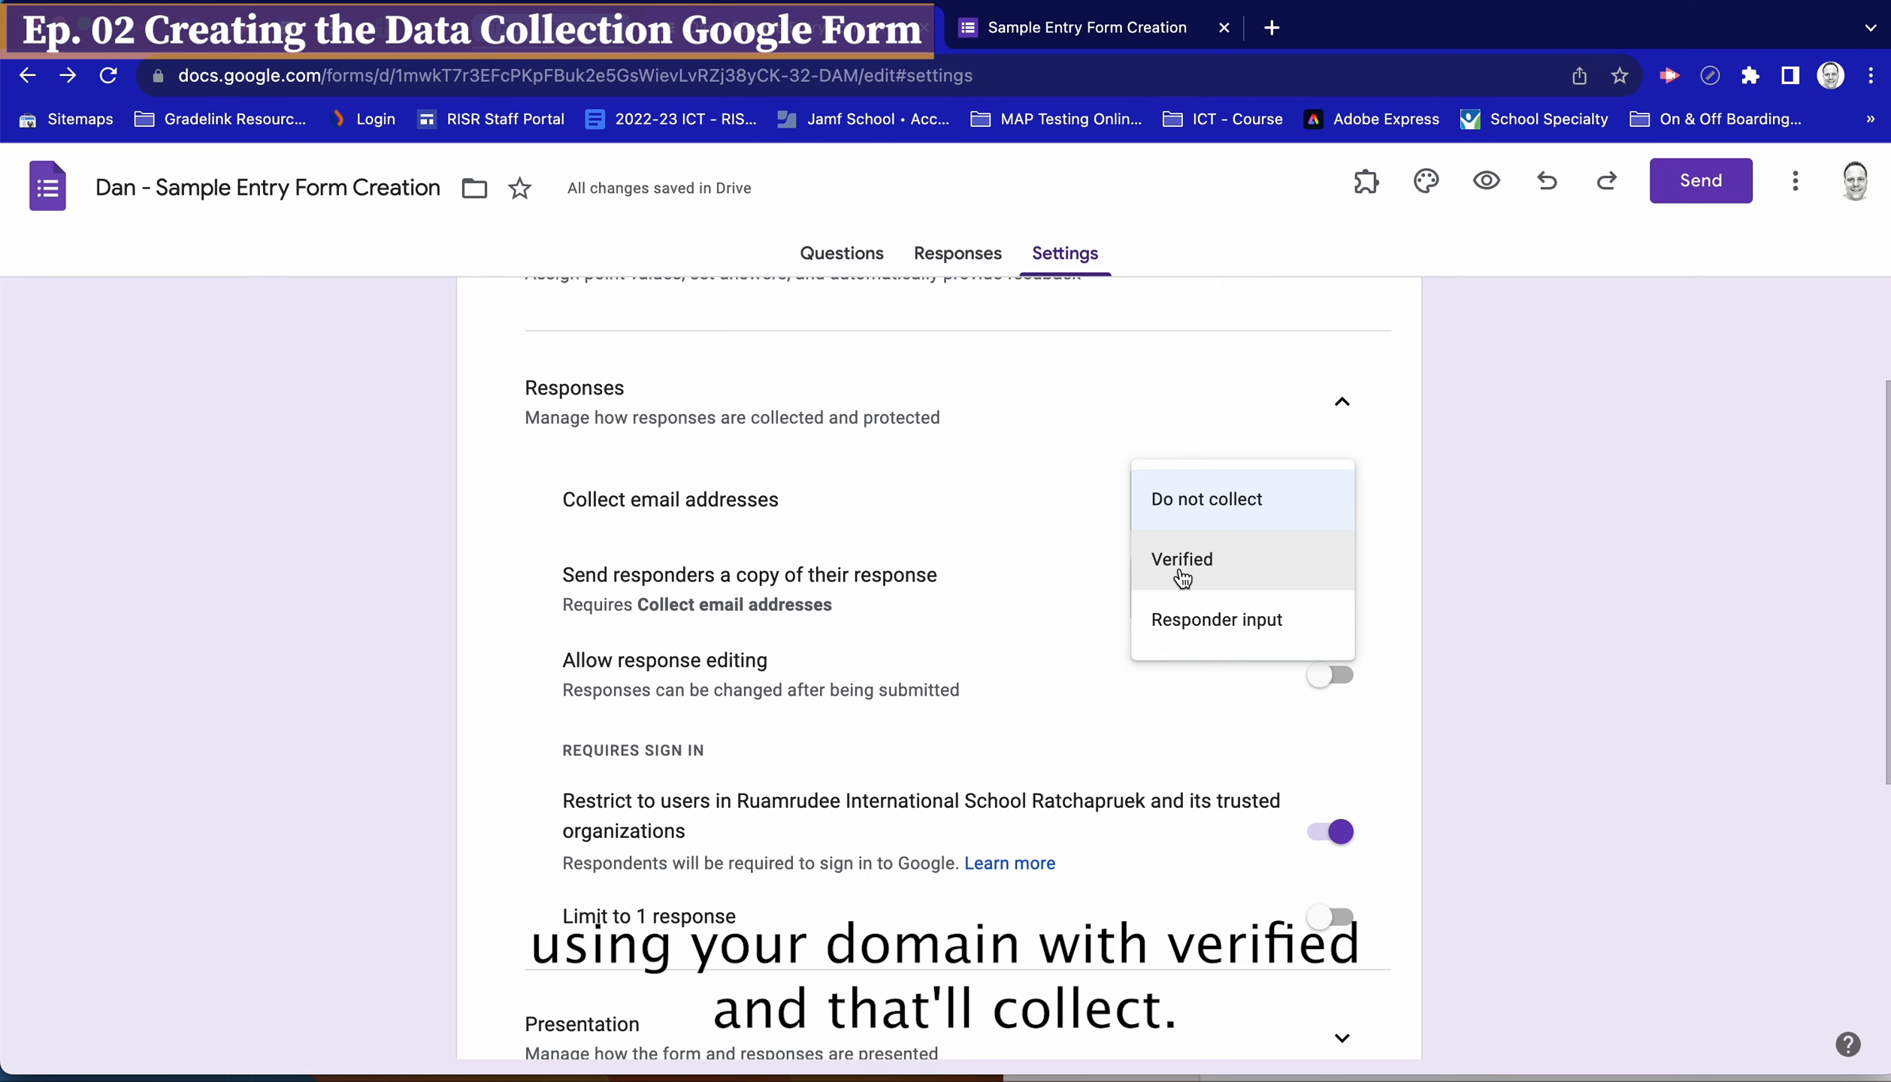
left_click(1187, 624)
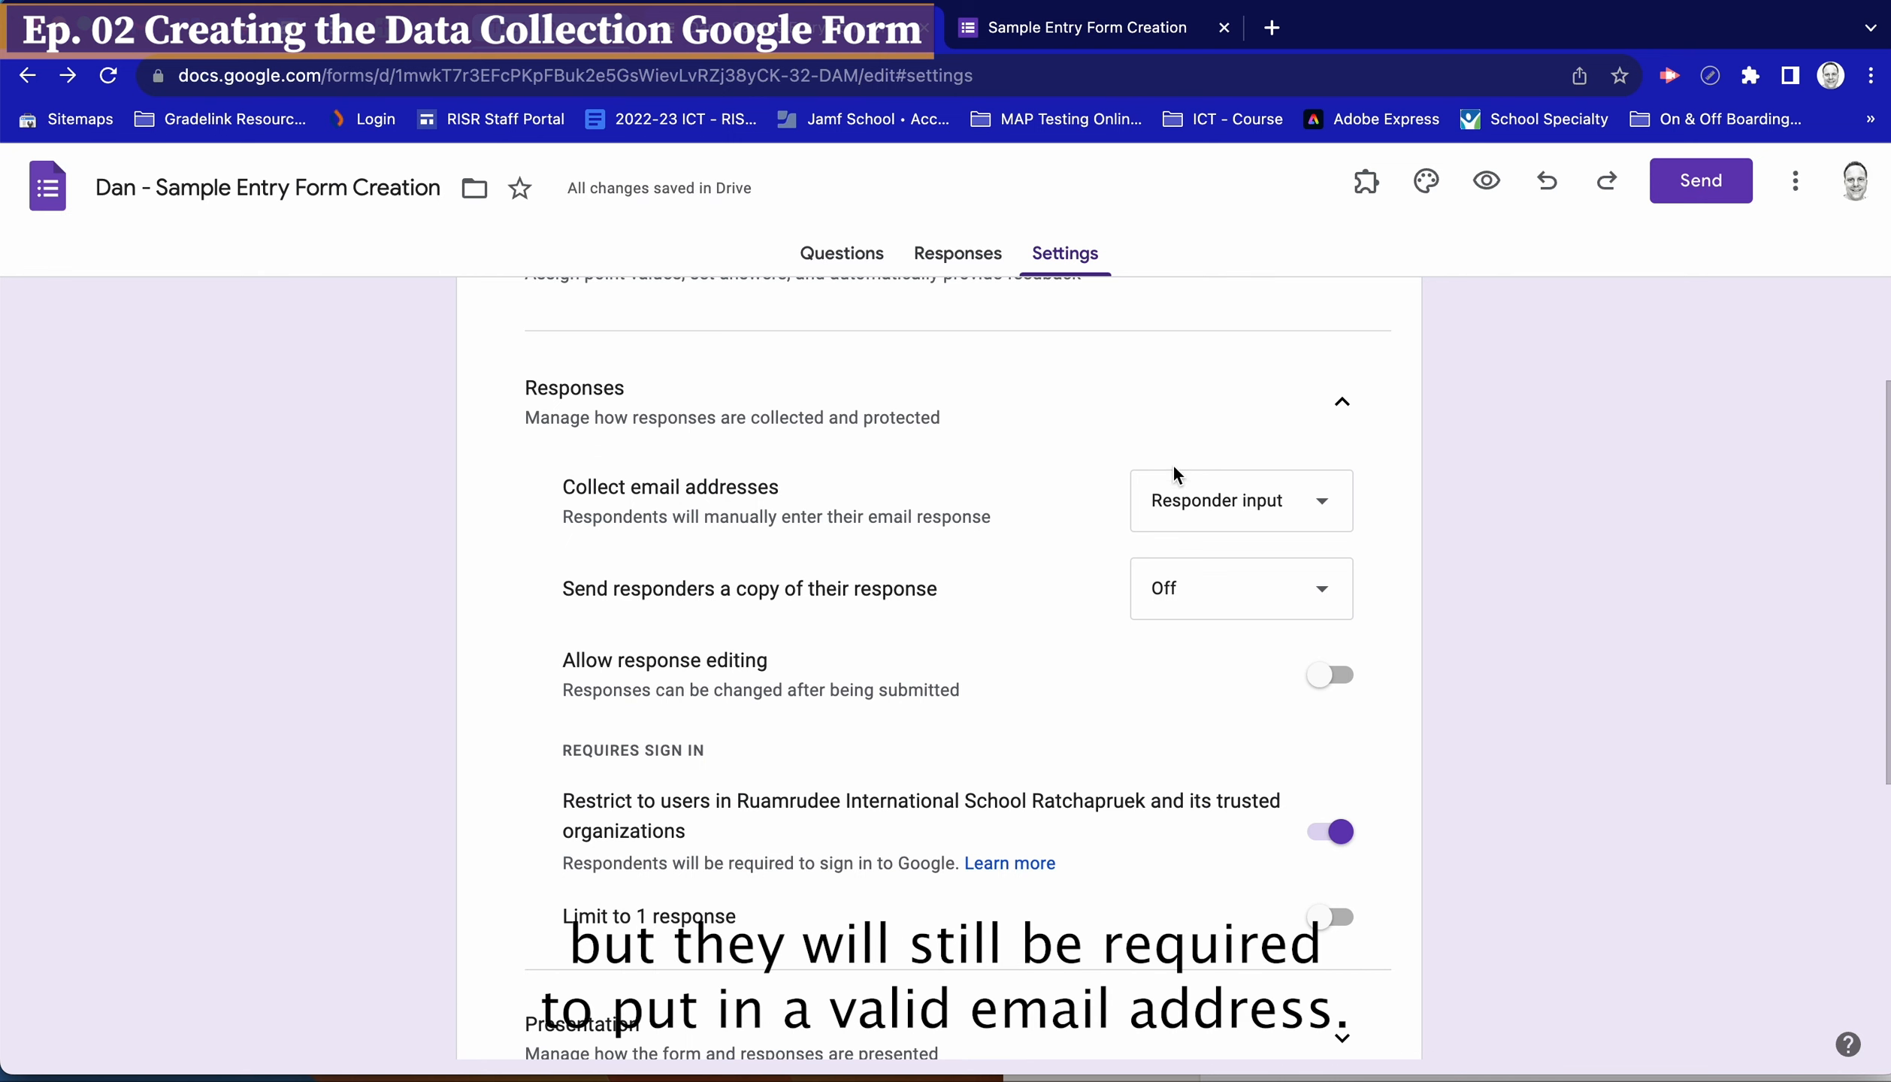
Try lifting the restriction to the school's users, restore it, and set email address collection to Verified
left_click(1318, 836)
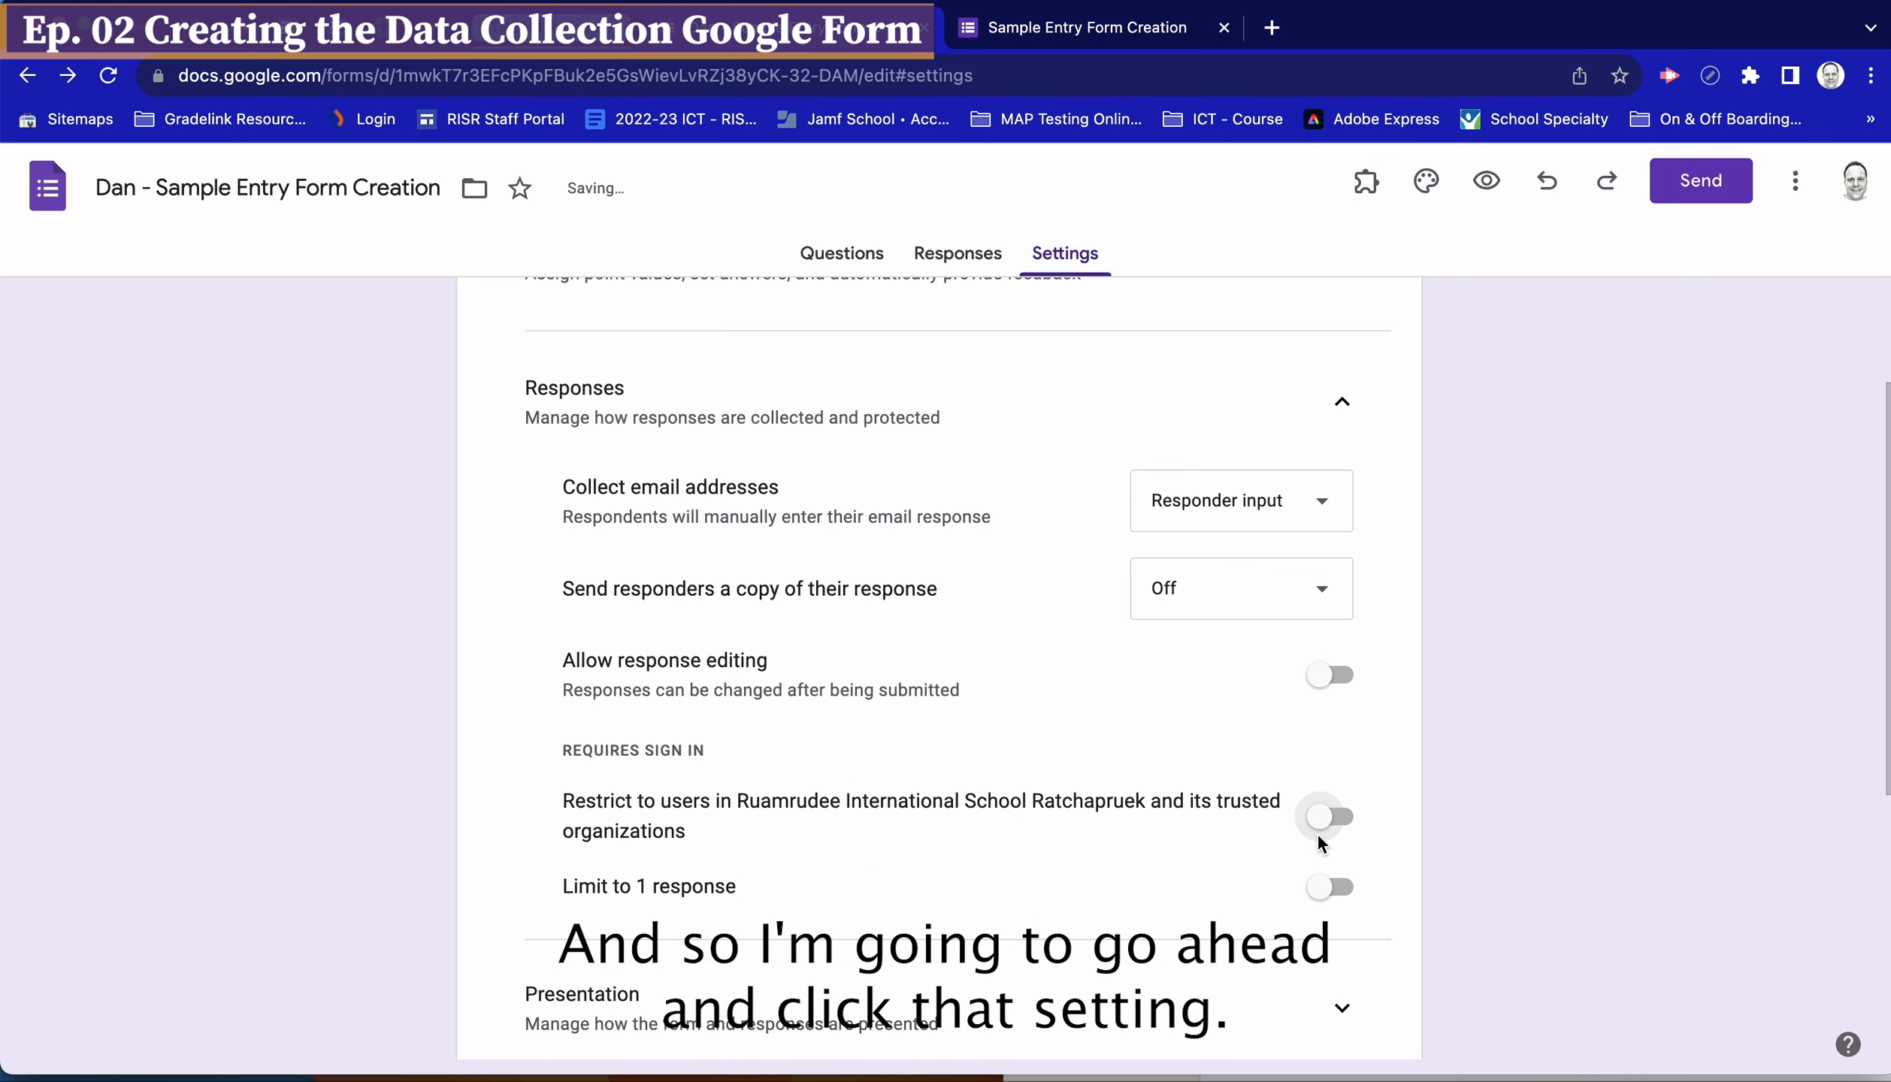
left_click(1345, 827)
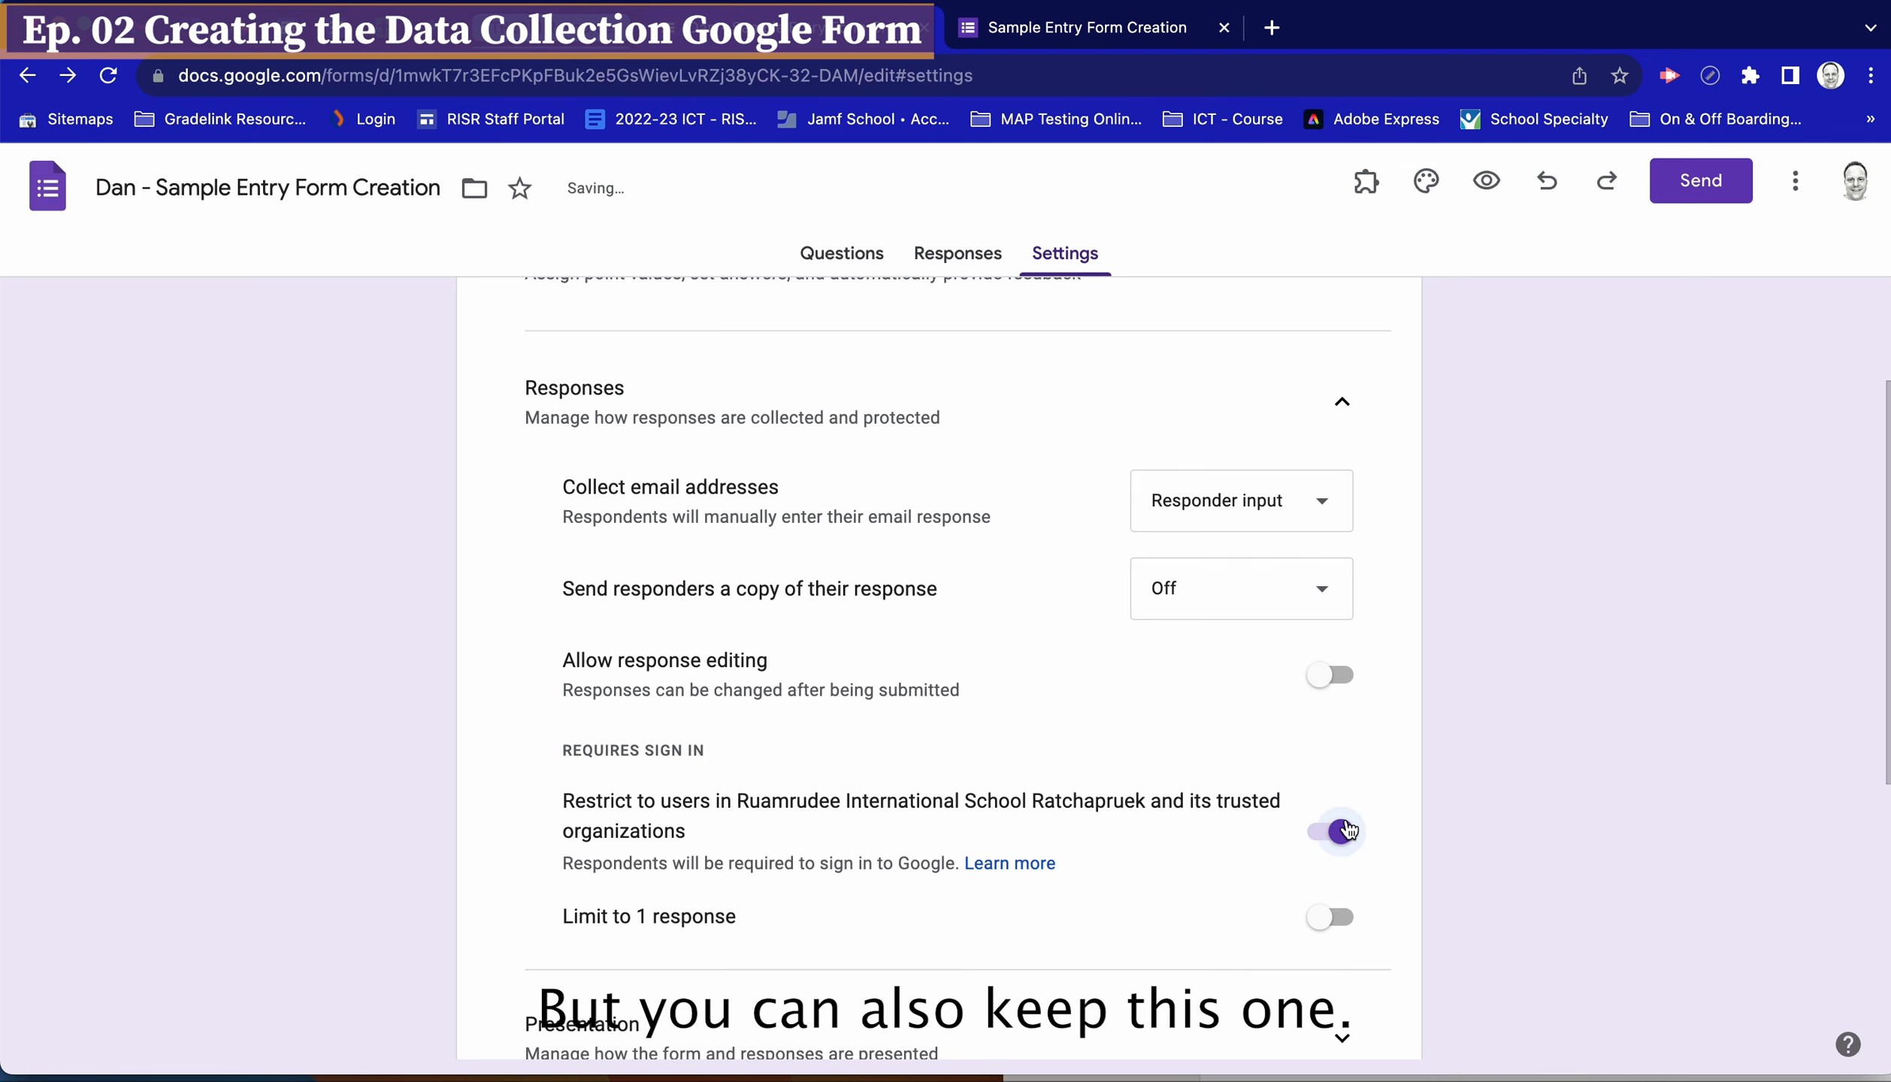
left_click(1301, 517)
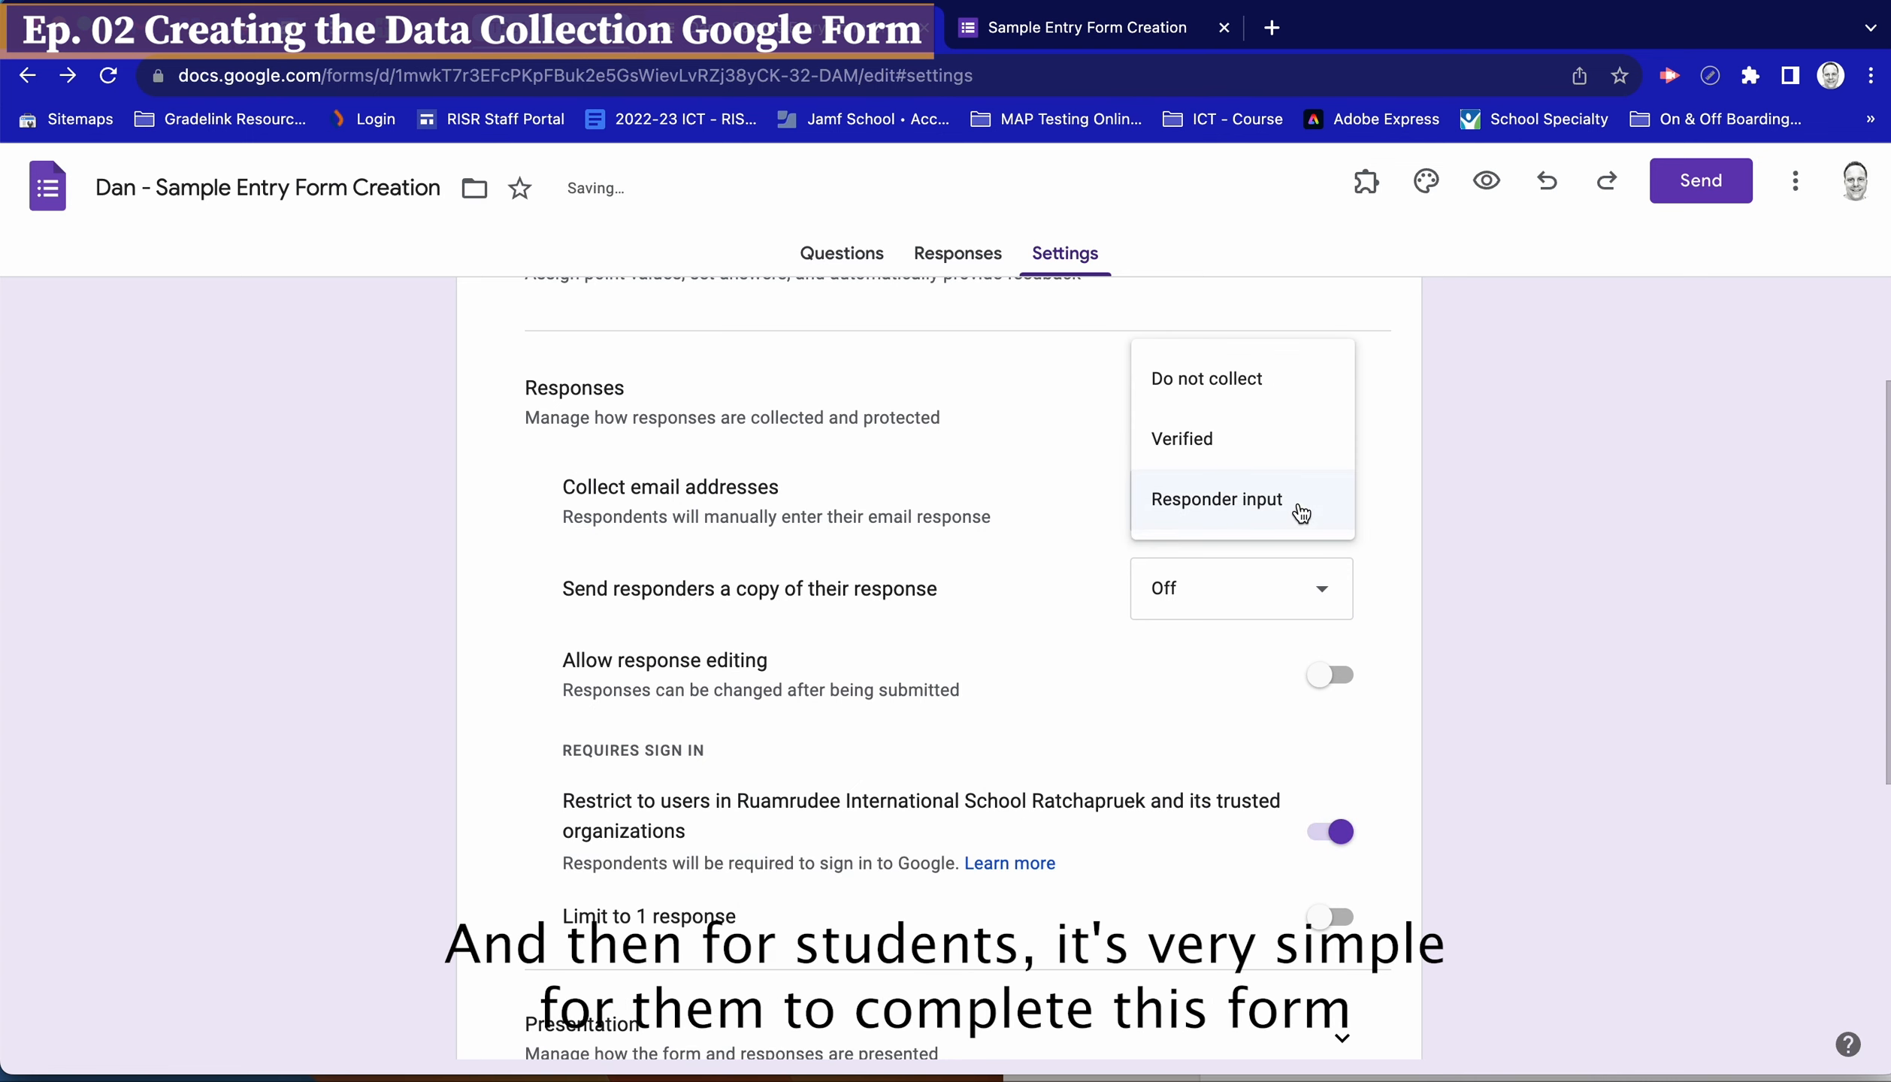
left_click(1221, 442)
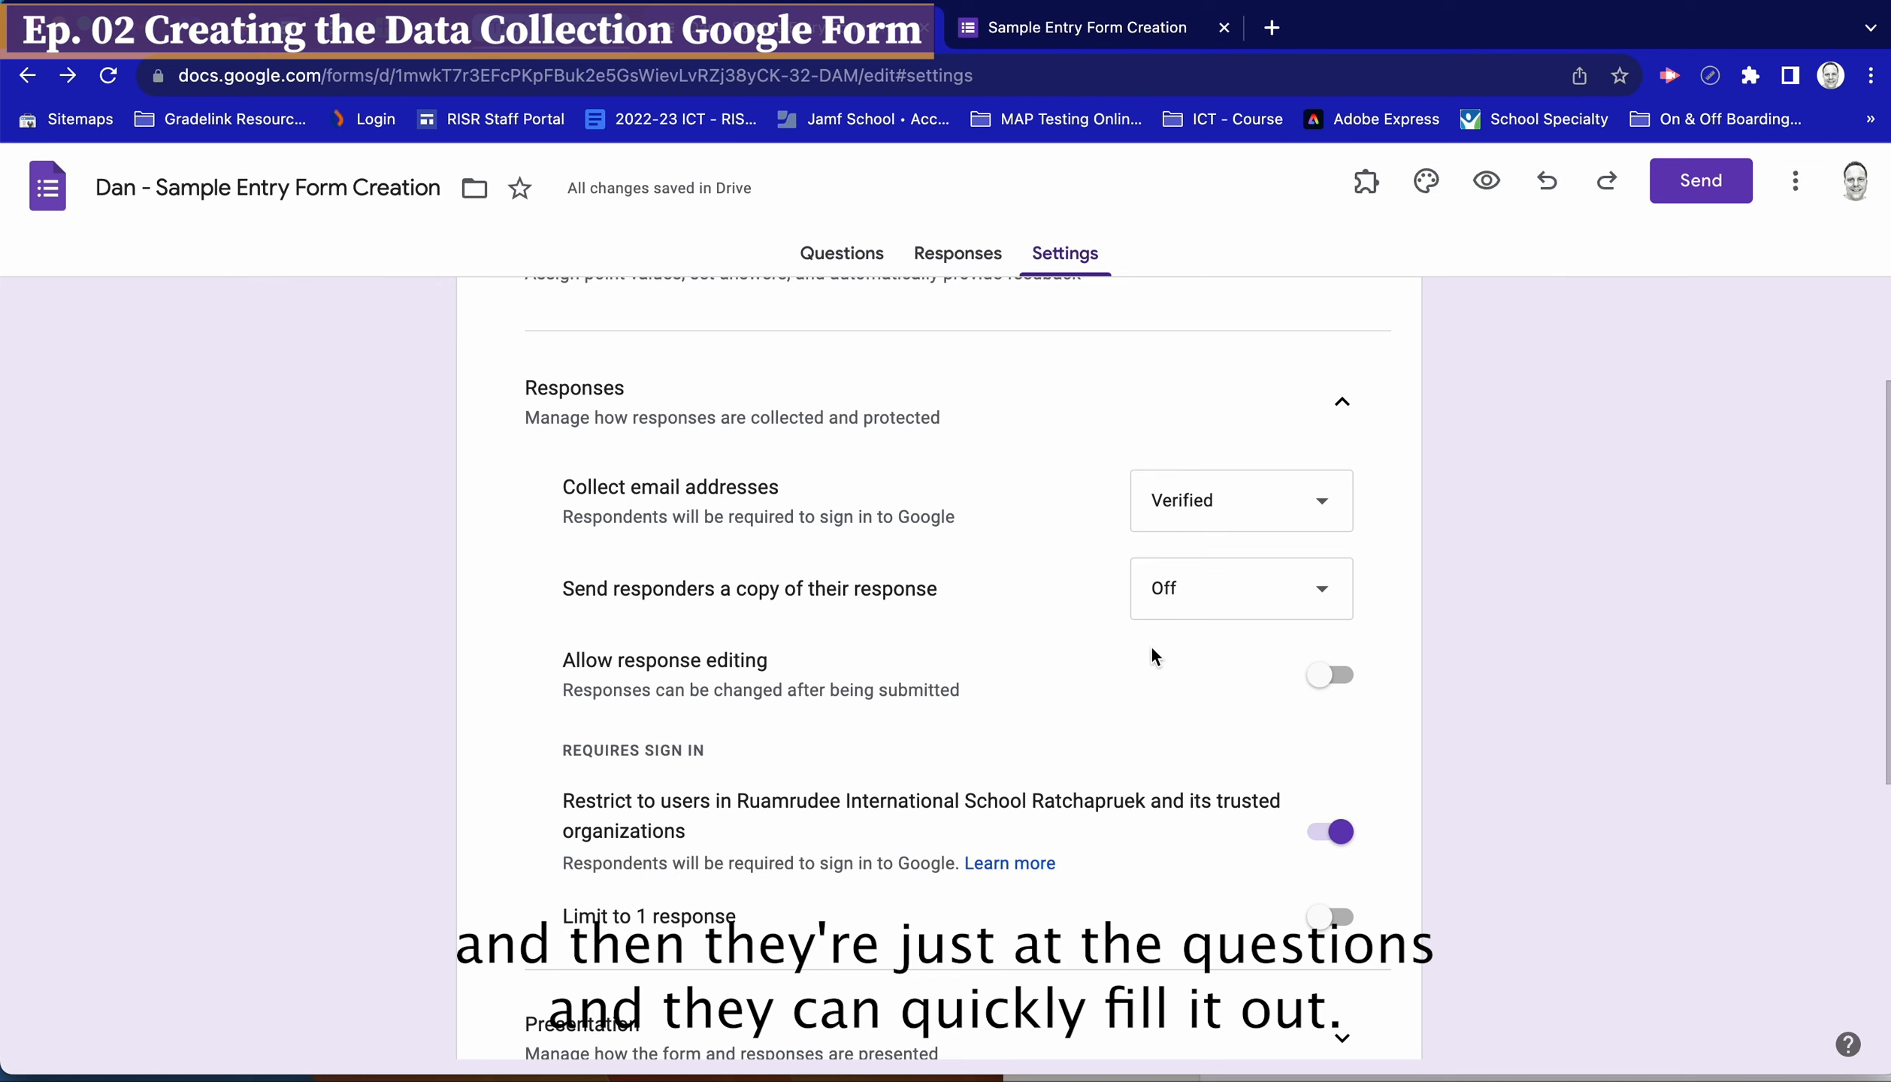
Remove the restriction to the school's users, set email address collection to Responder input, and collapse the response settings
left_click(1324, 834)
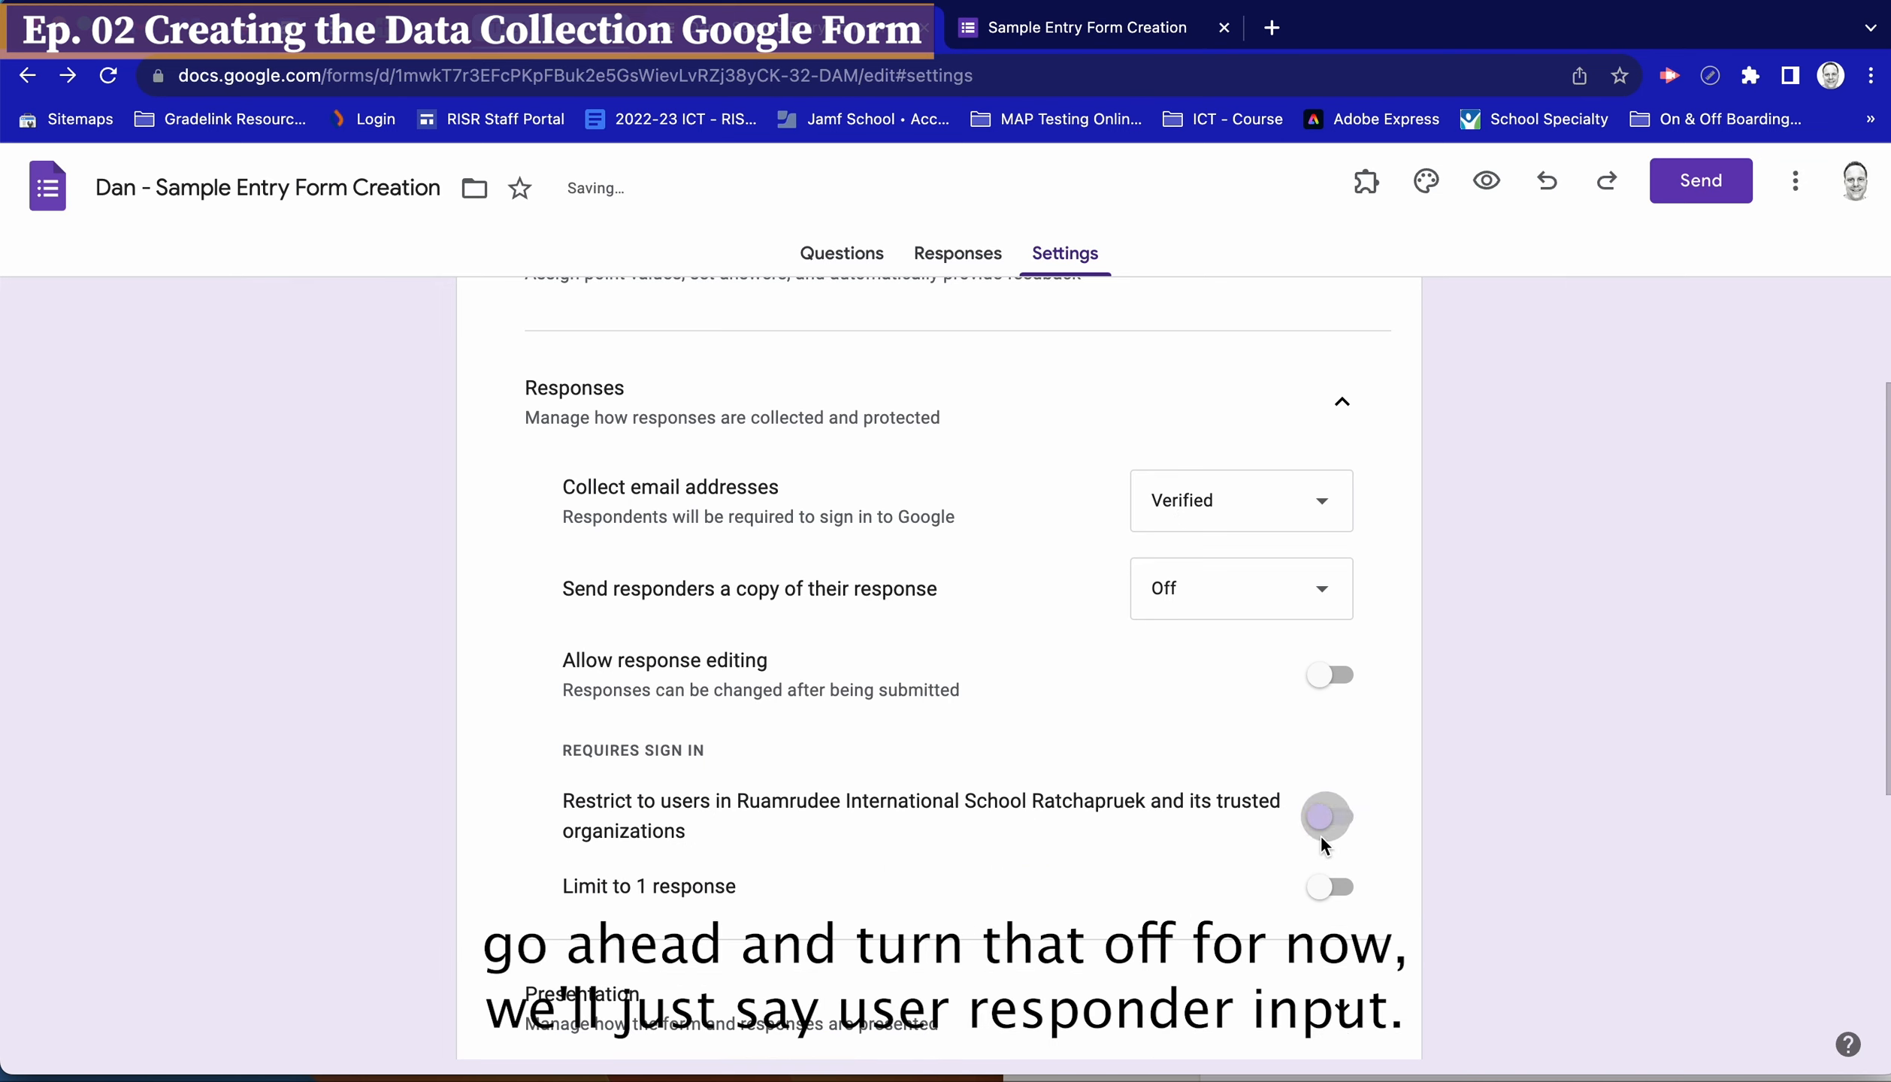
left_click(1207, 502)
left_click(1215, 565)
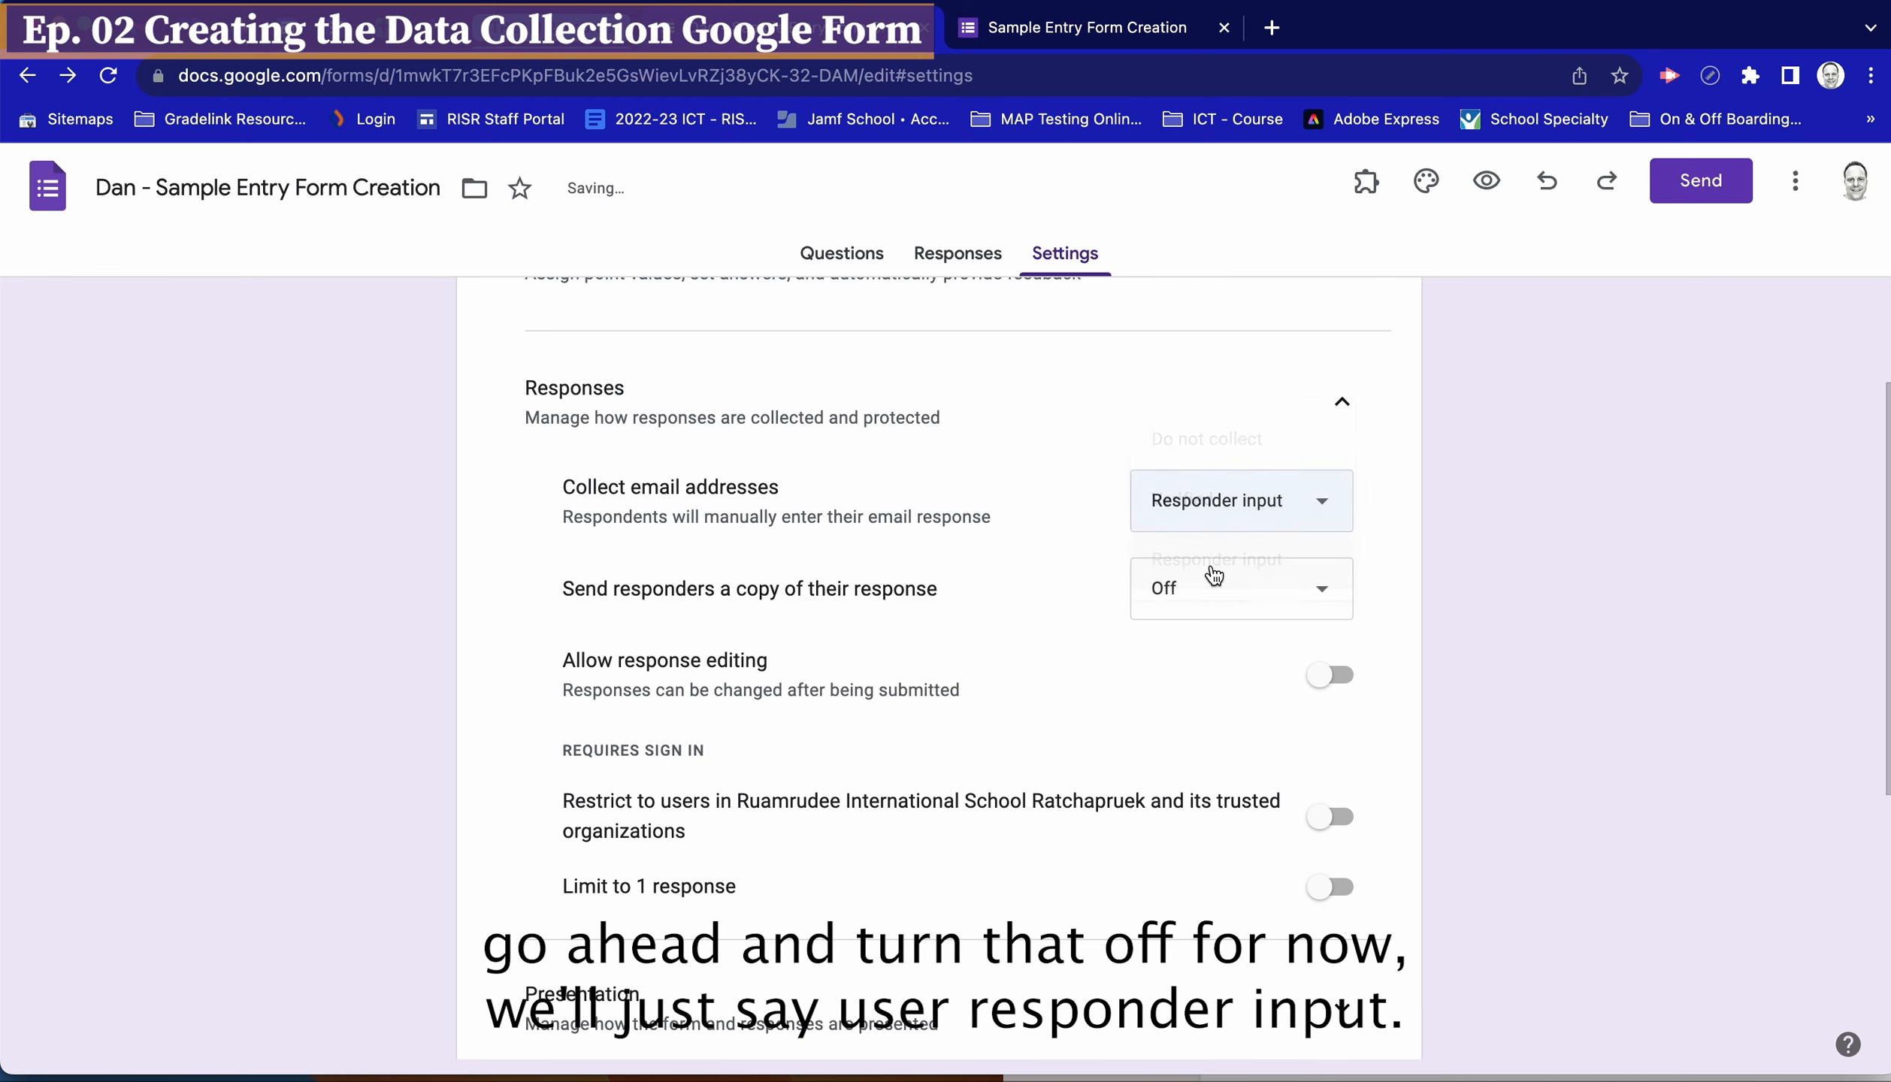
scroll(439, 786, "down", 6)
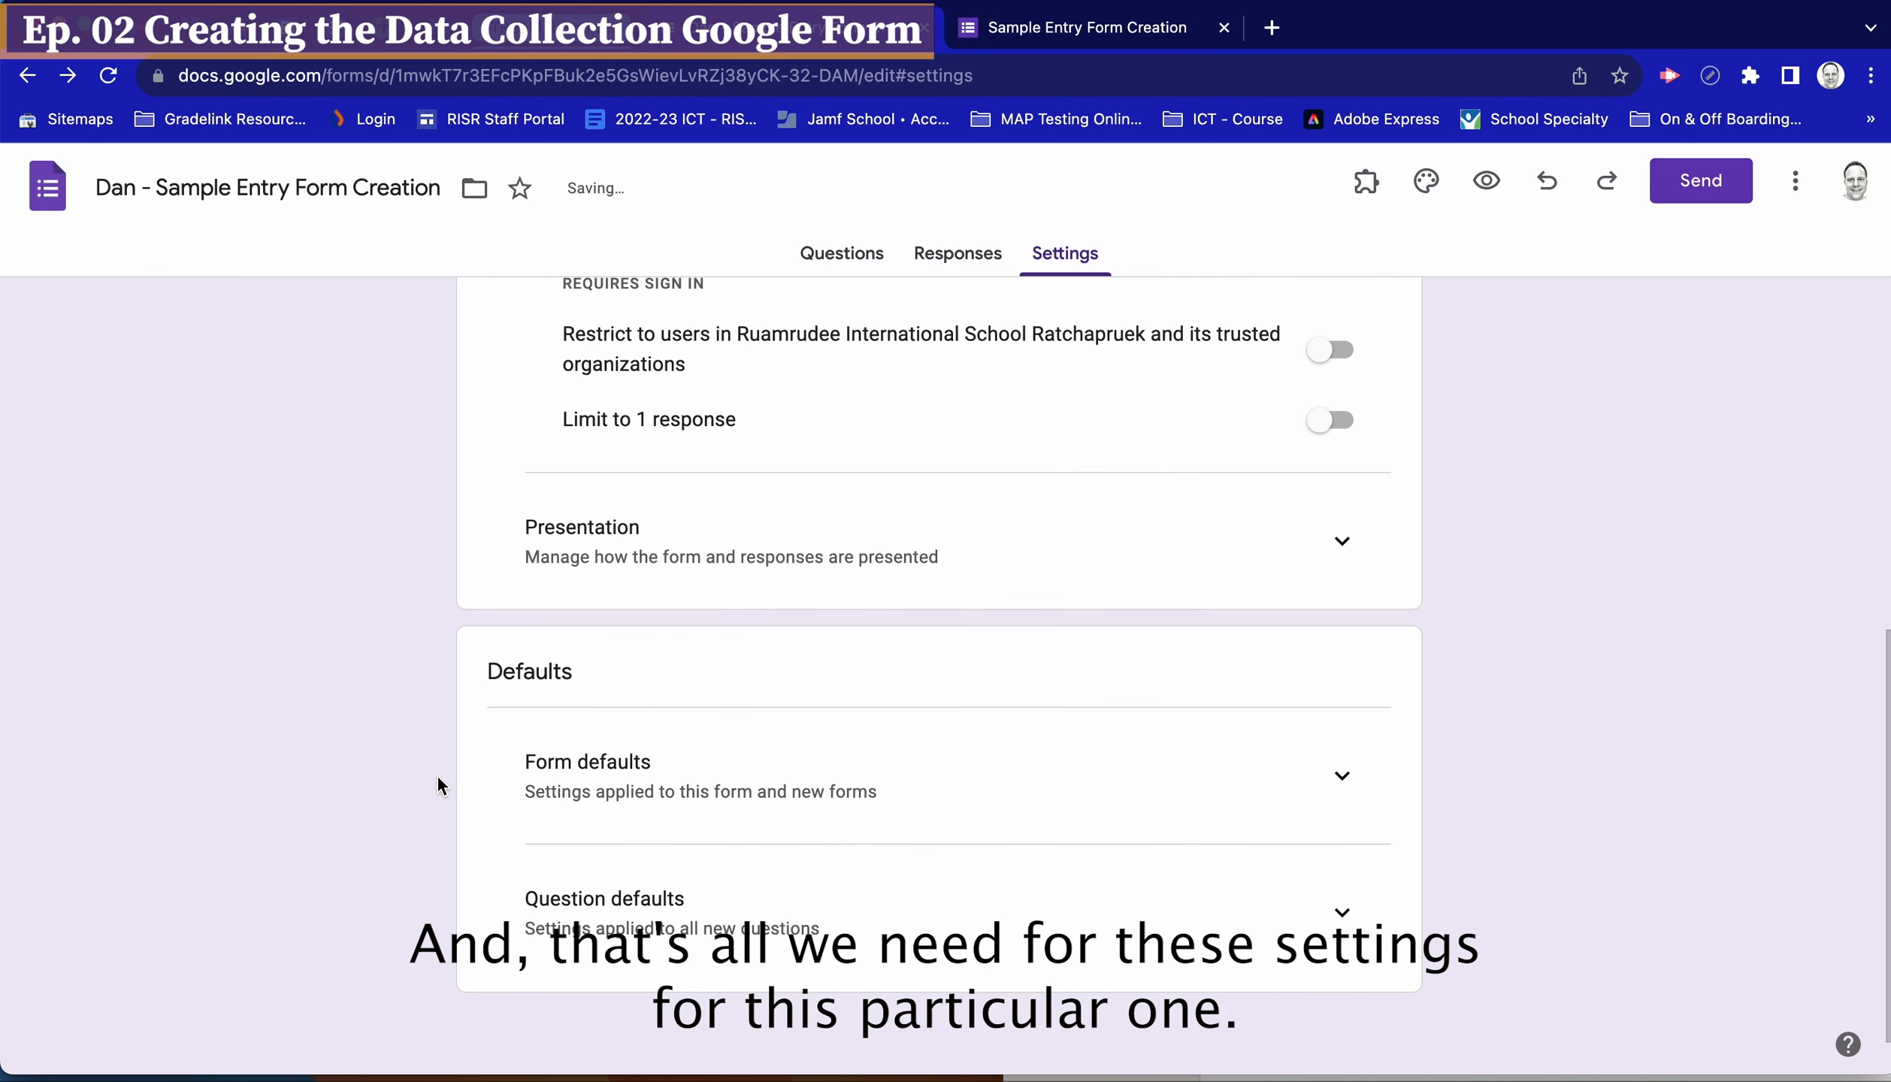
scroll(438, 781, "up", 8)
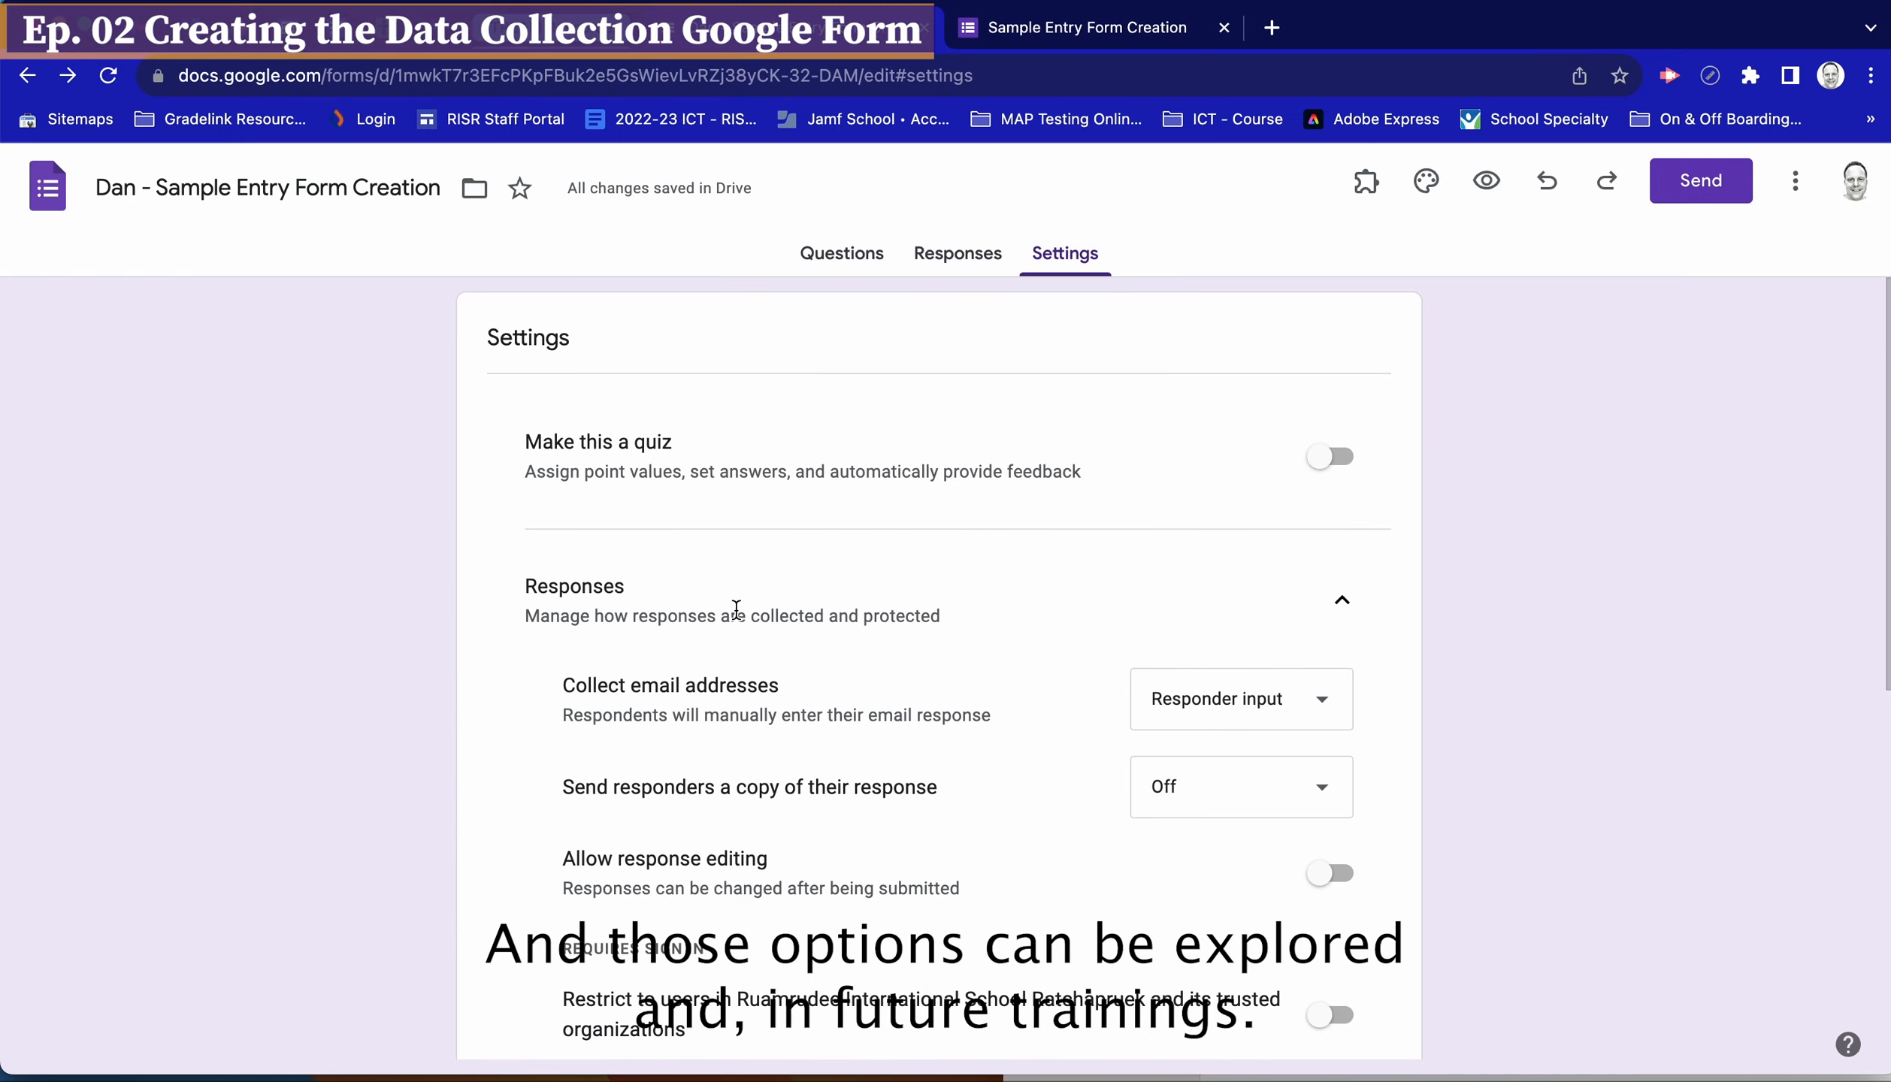
left_click(1345, 607)
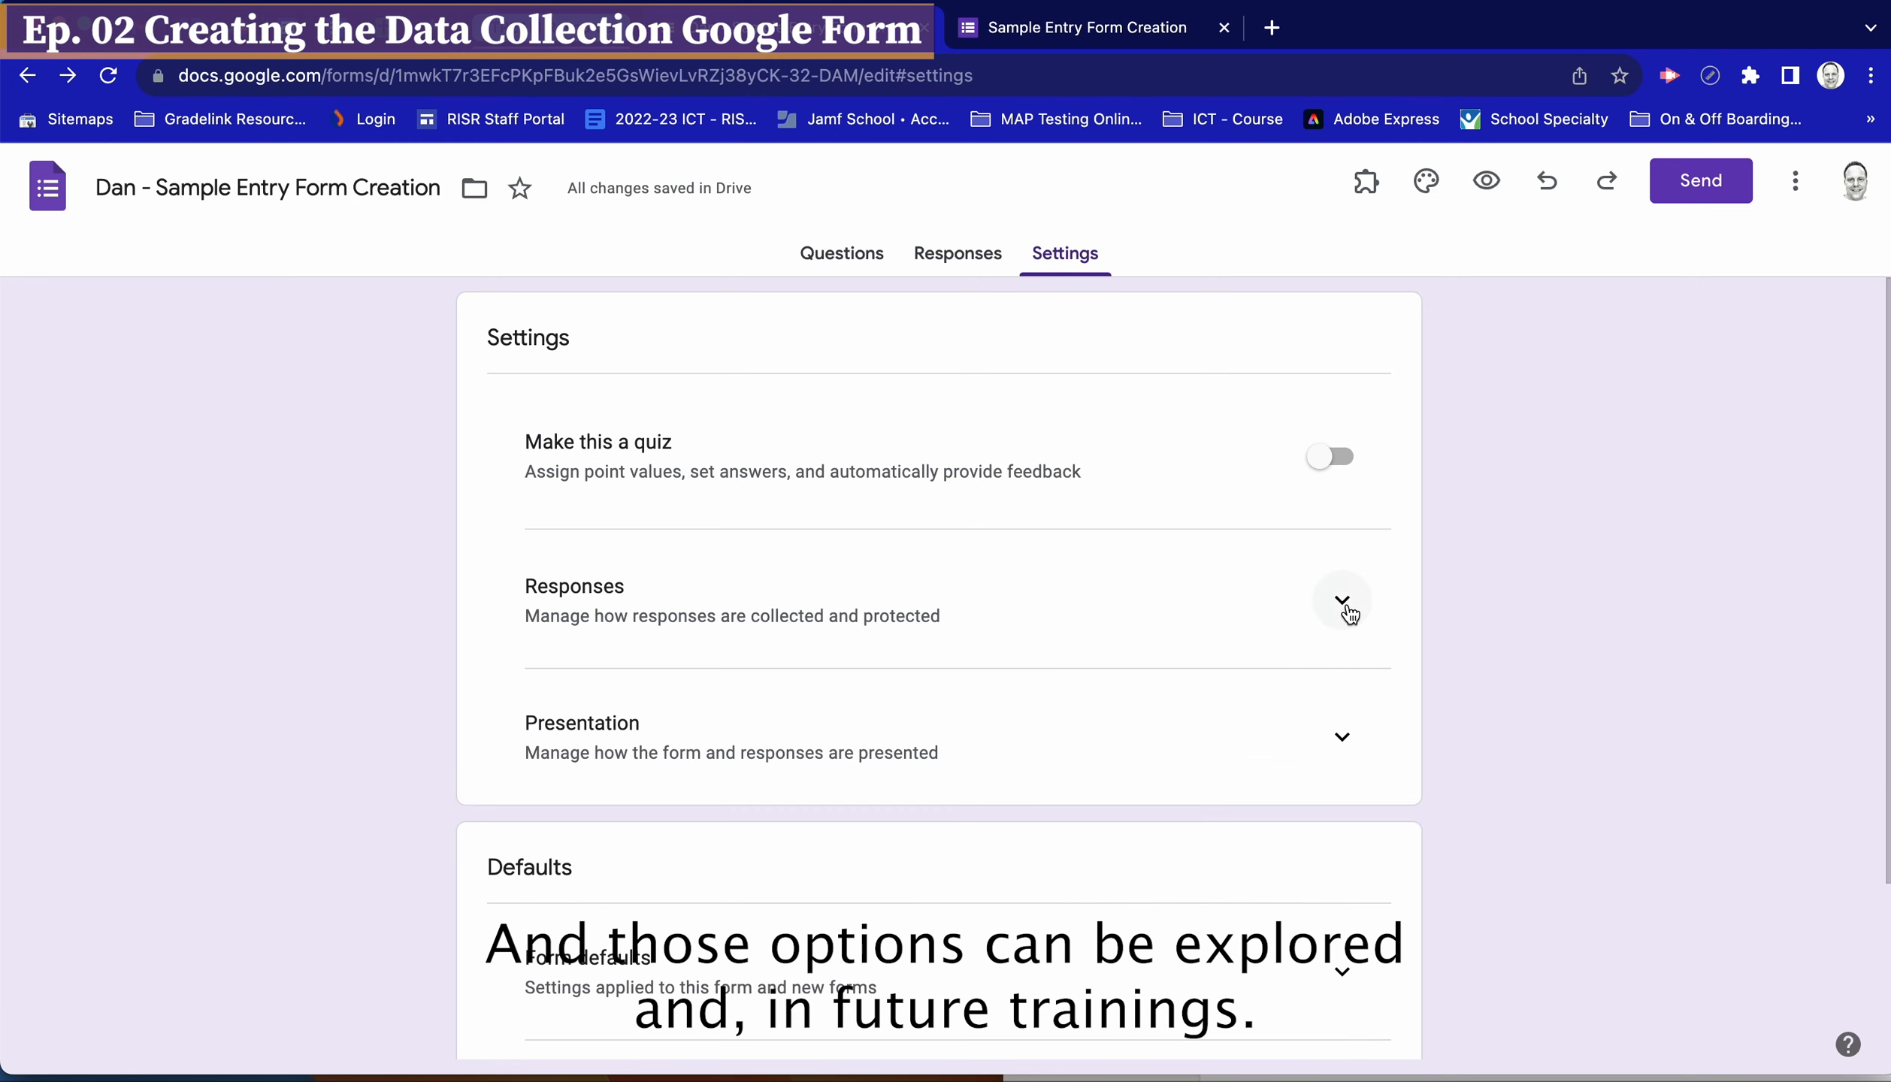
Link the form's responses to a newly created spreadsheet
left_click(966, 263)
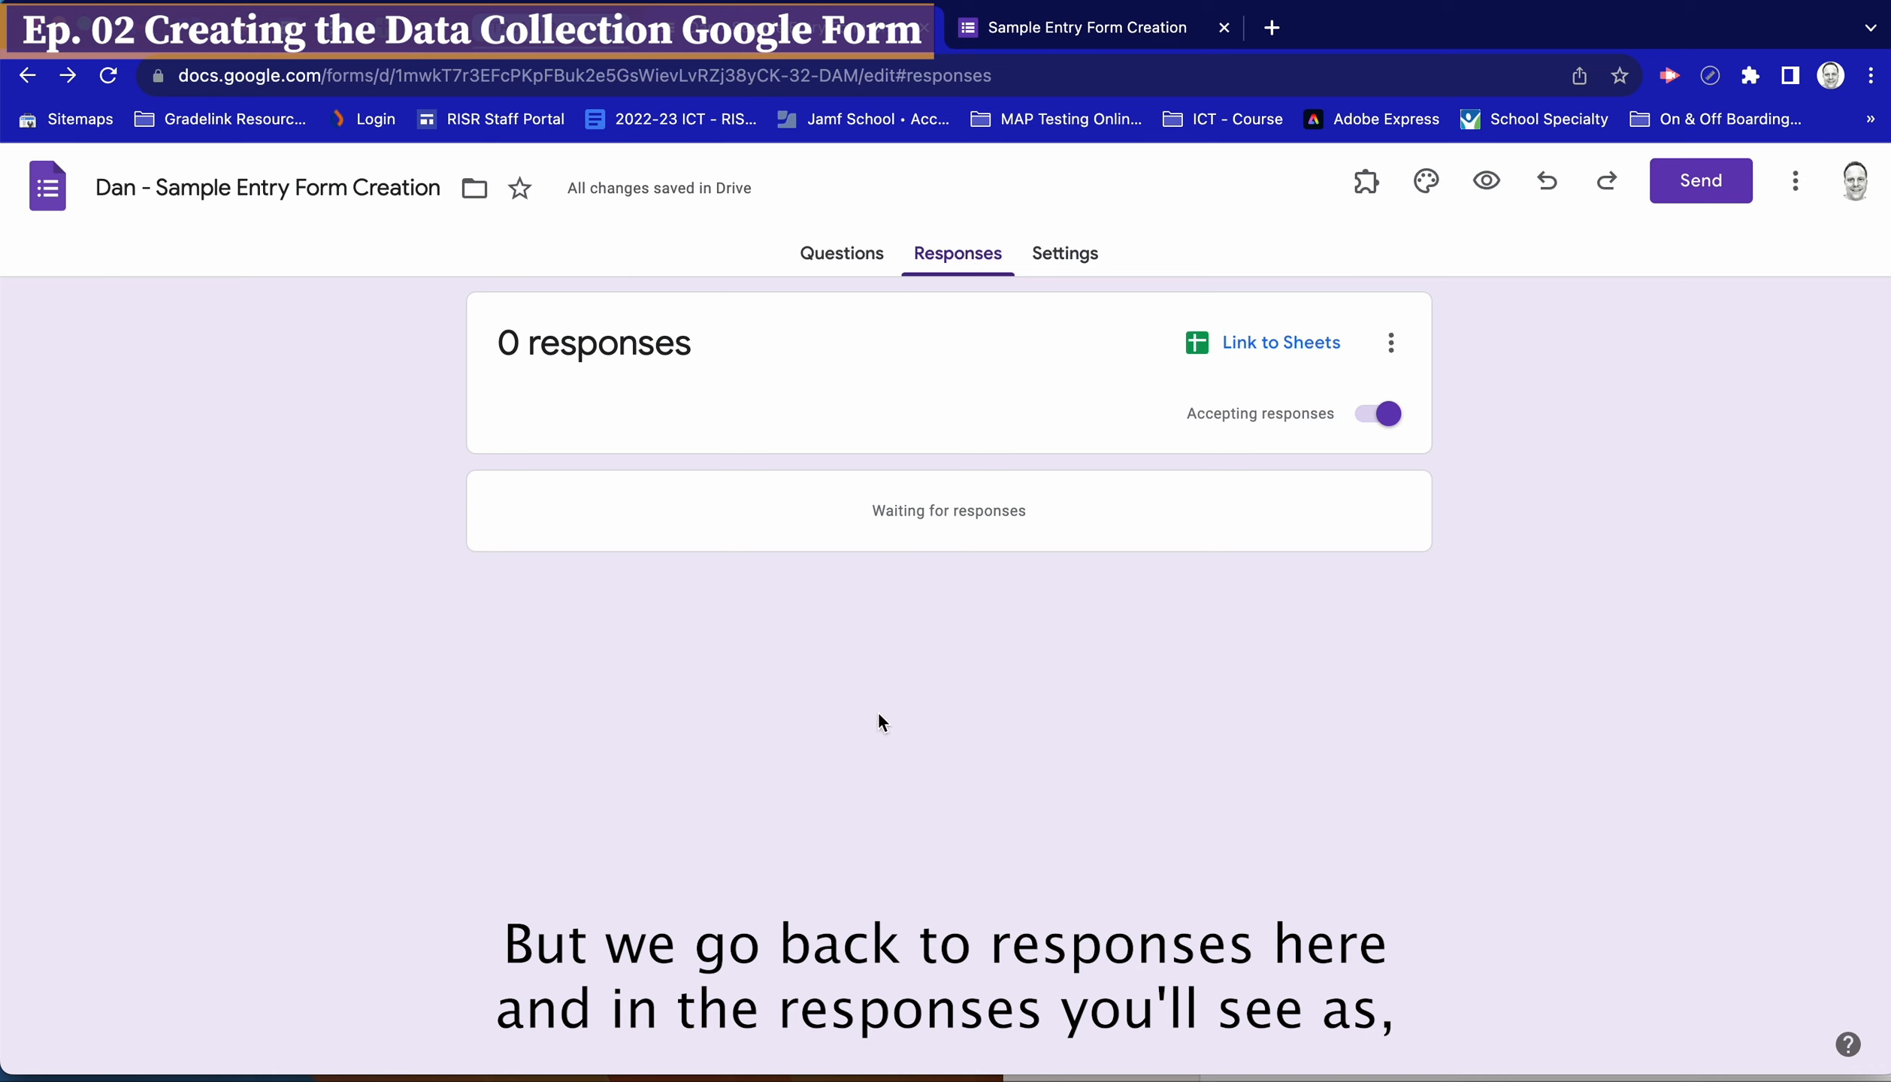
left_click(1067, 29)
left_click(871, 30)
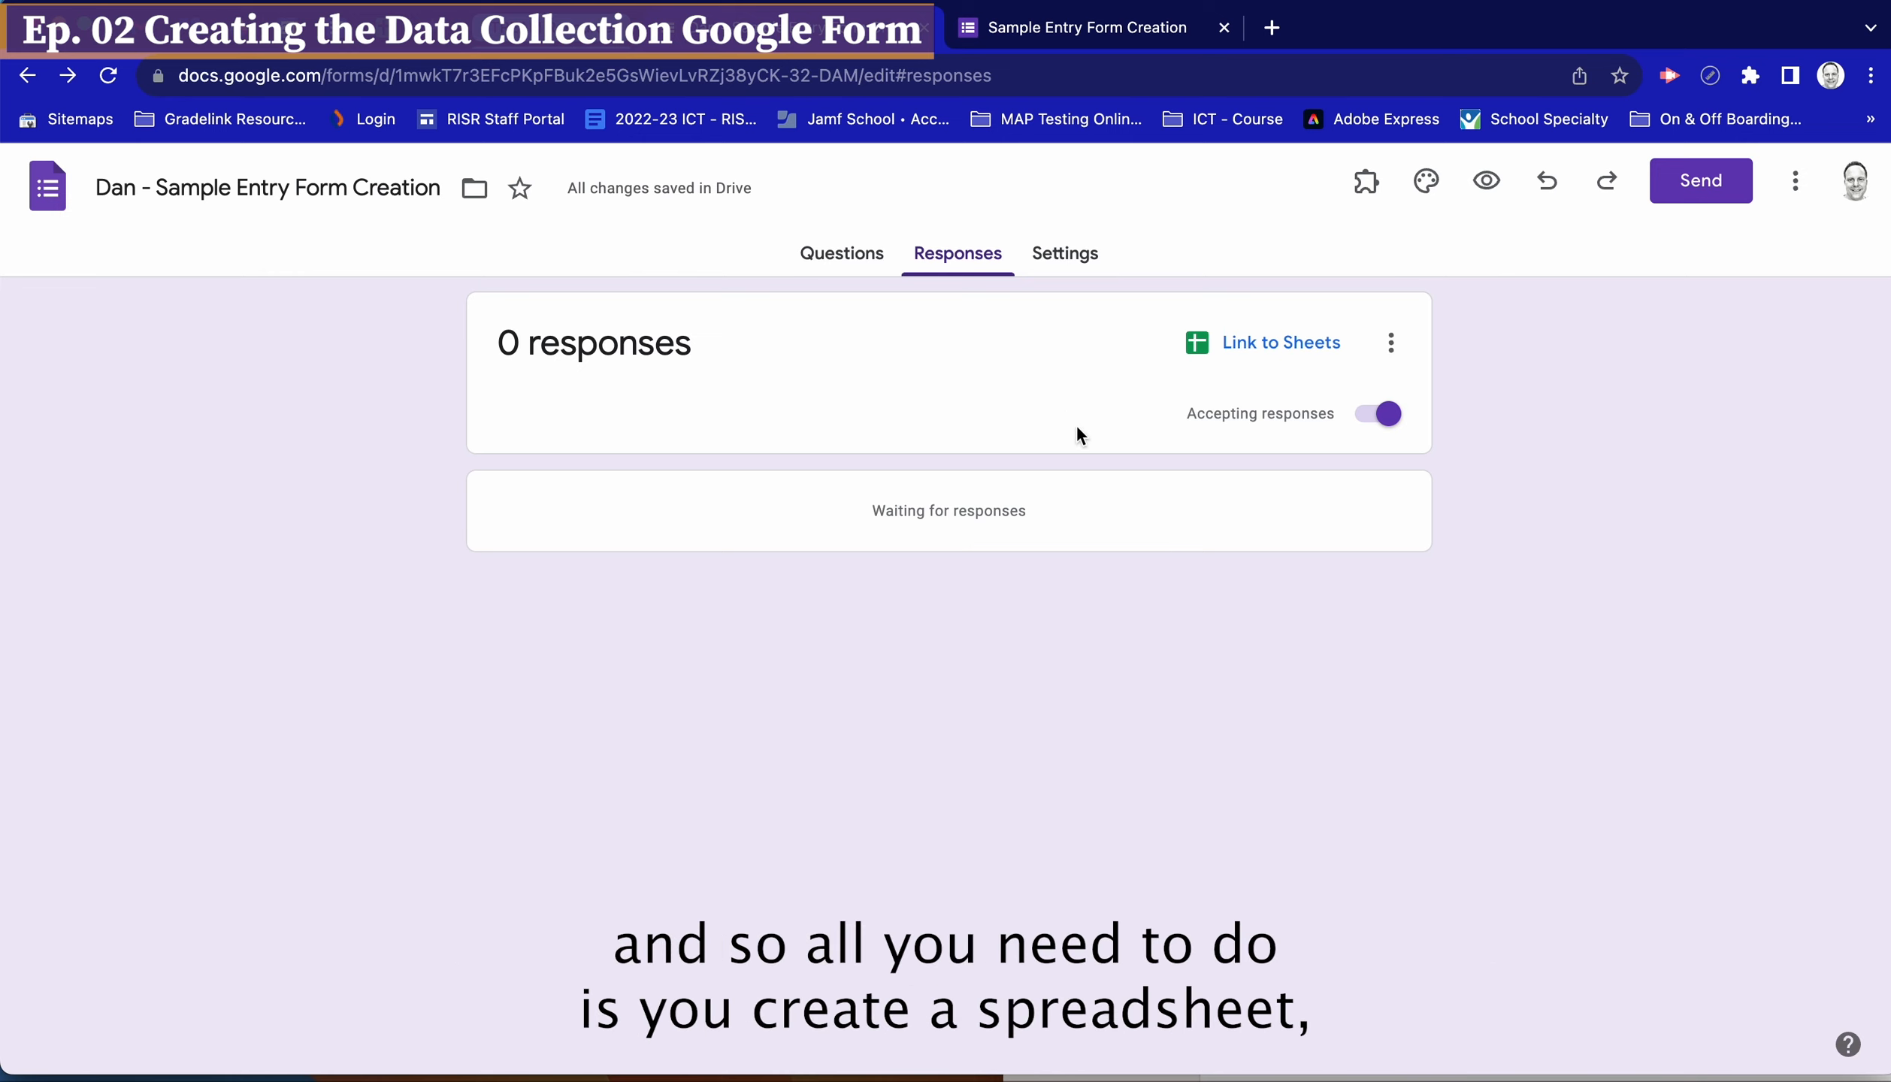
left_click(1264, 352)
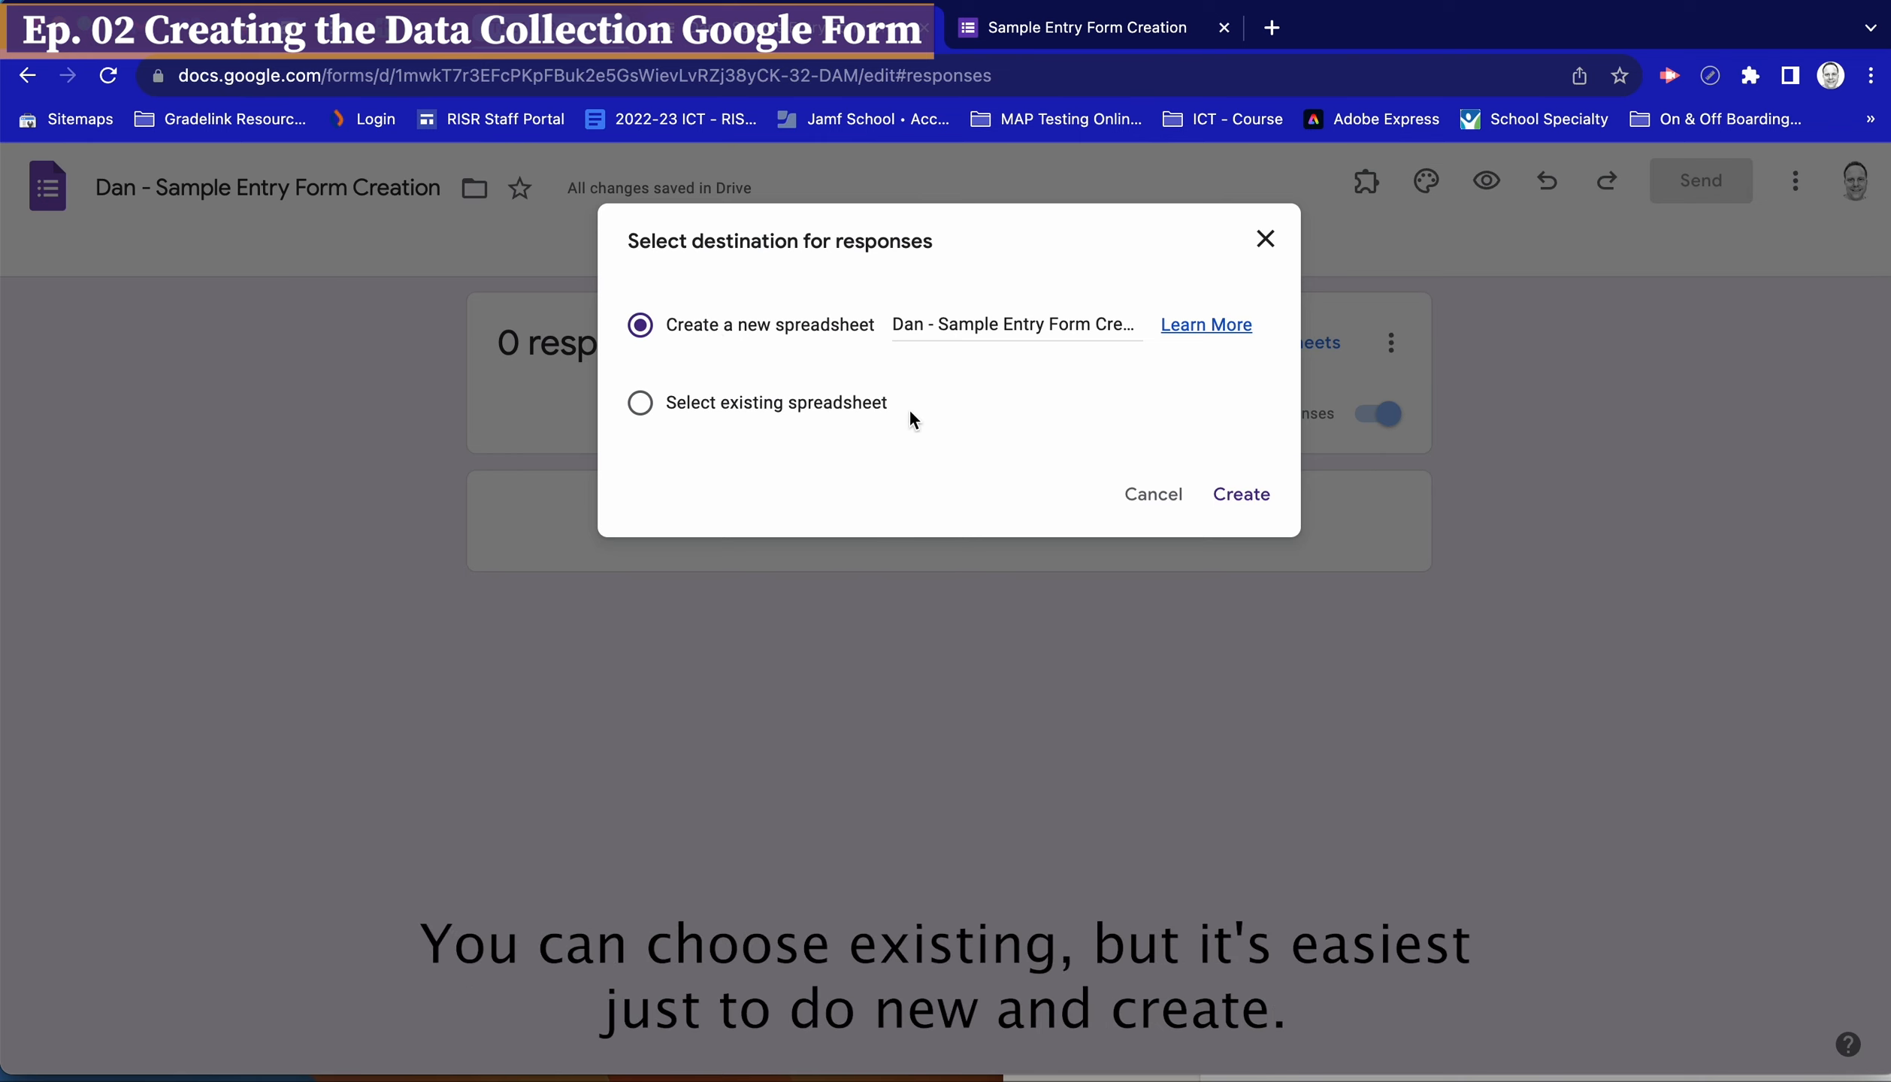
left_click(1236, 500)
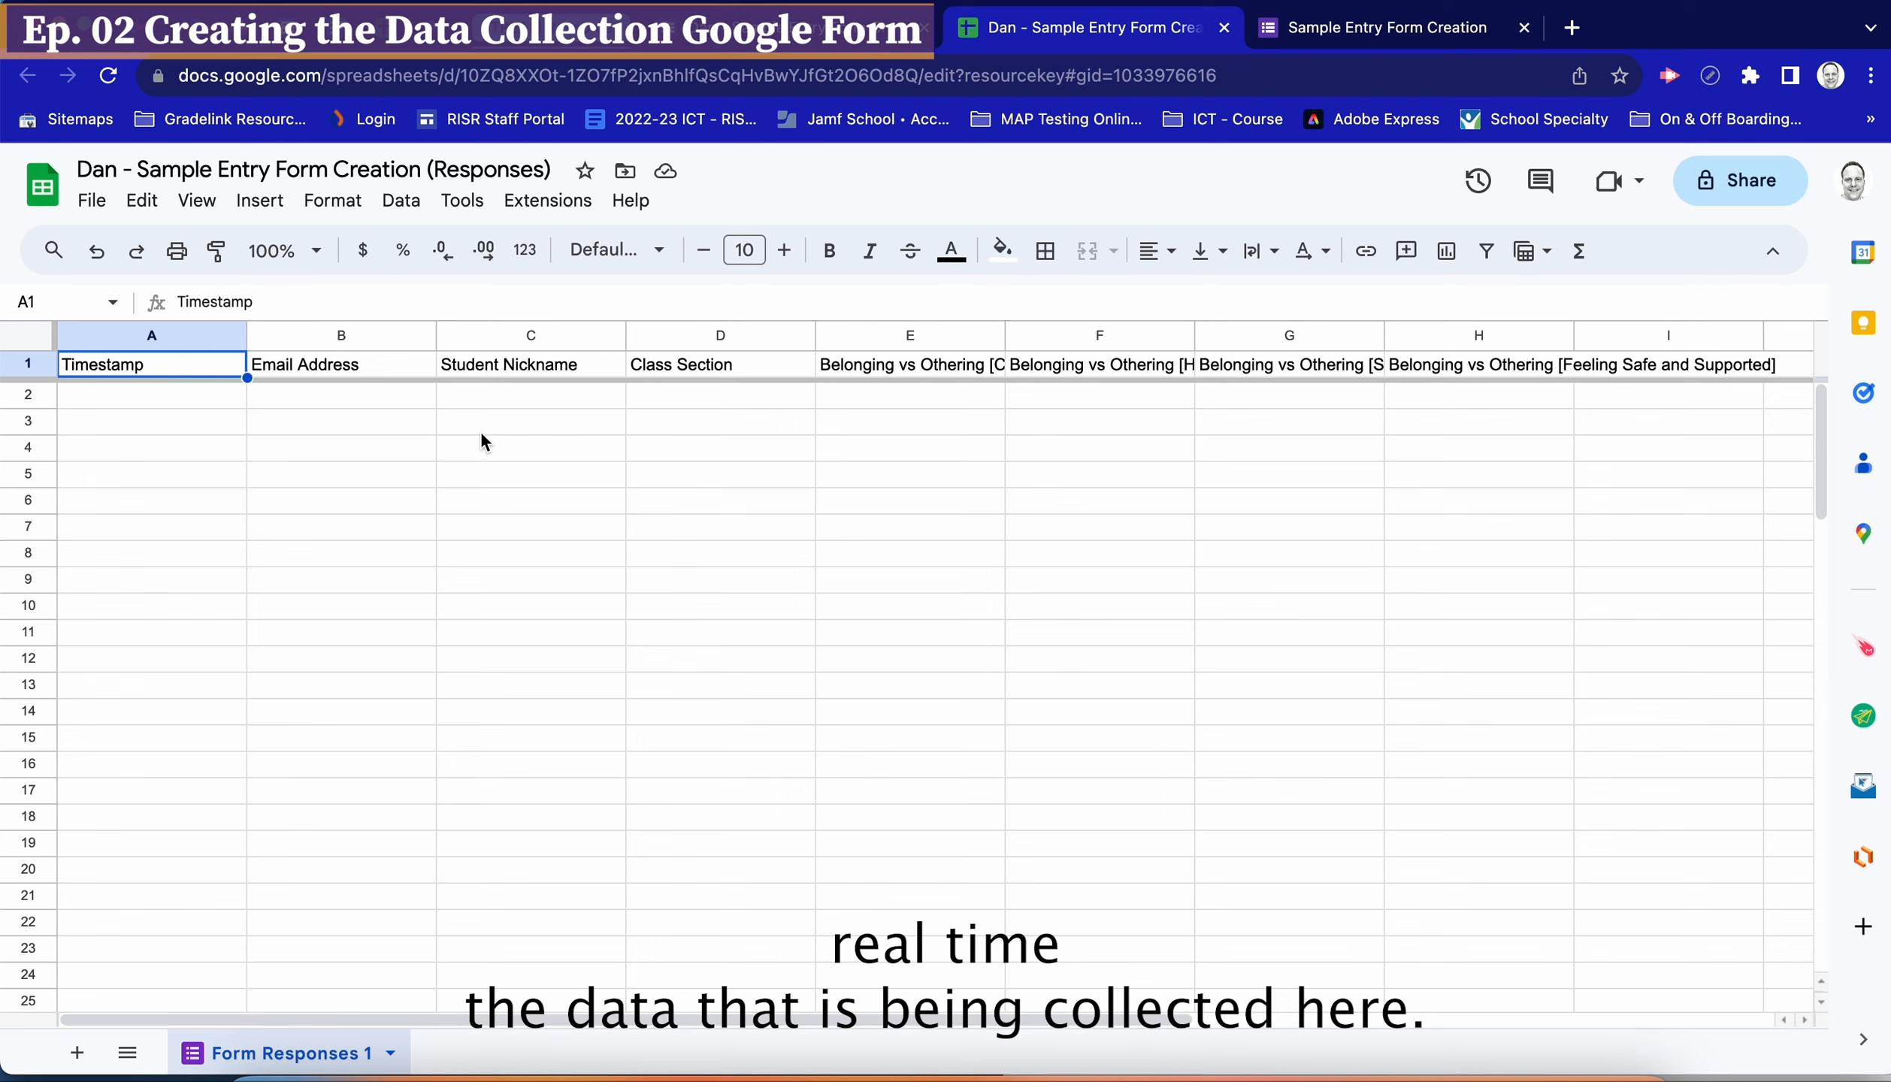
Go back to the form's questions and review them from the email field through the Belonging vs Othering grid
left_click(766, 45)
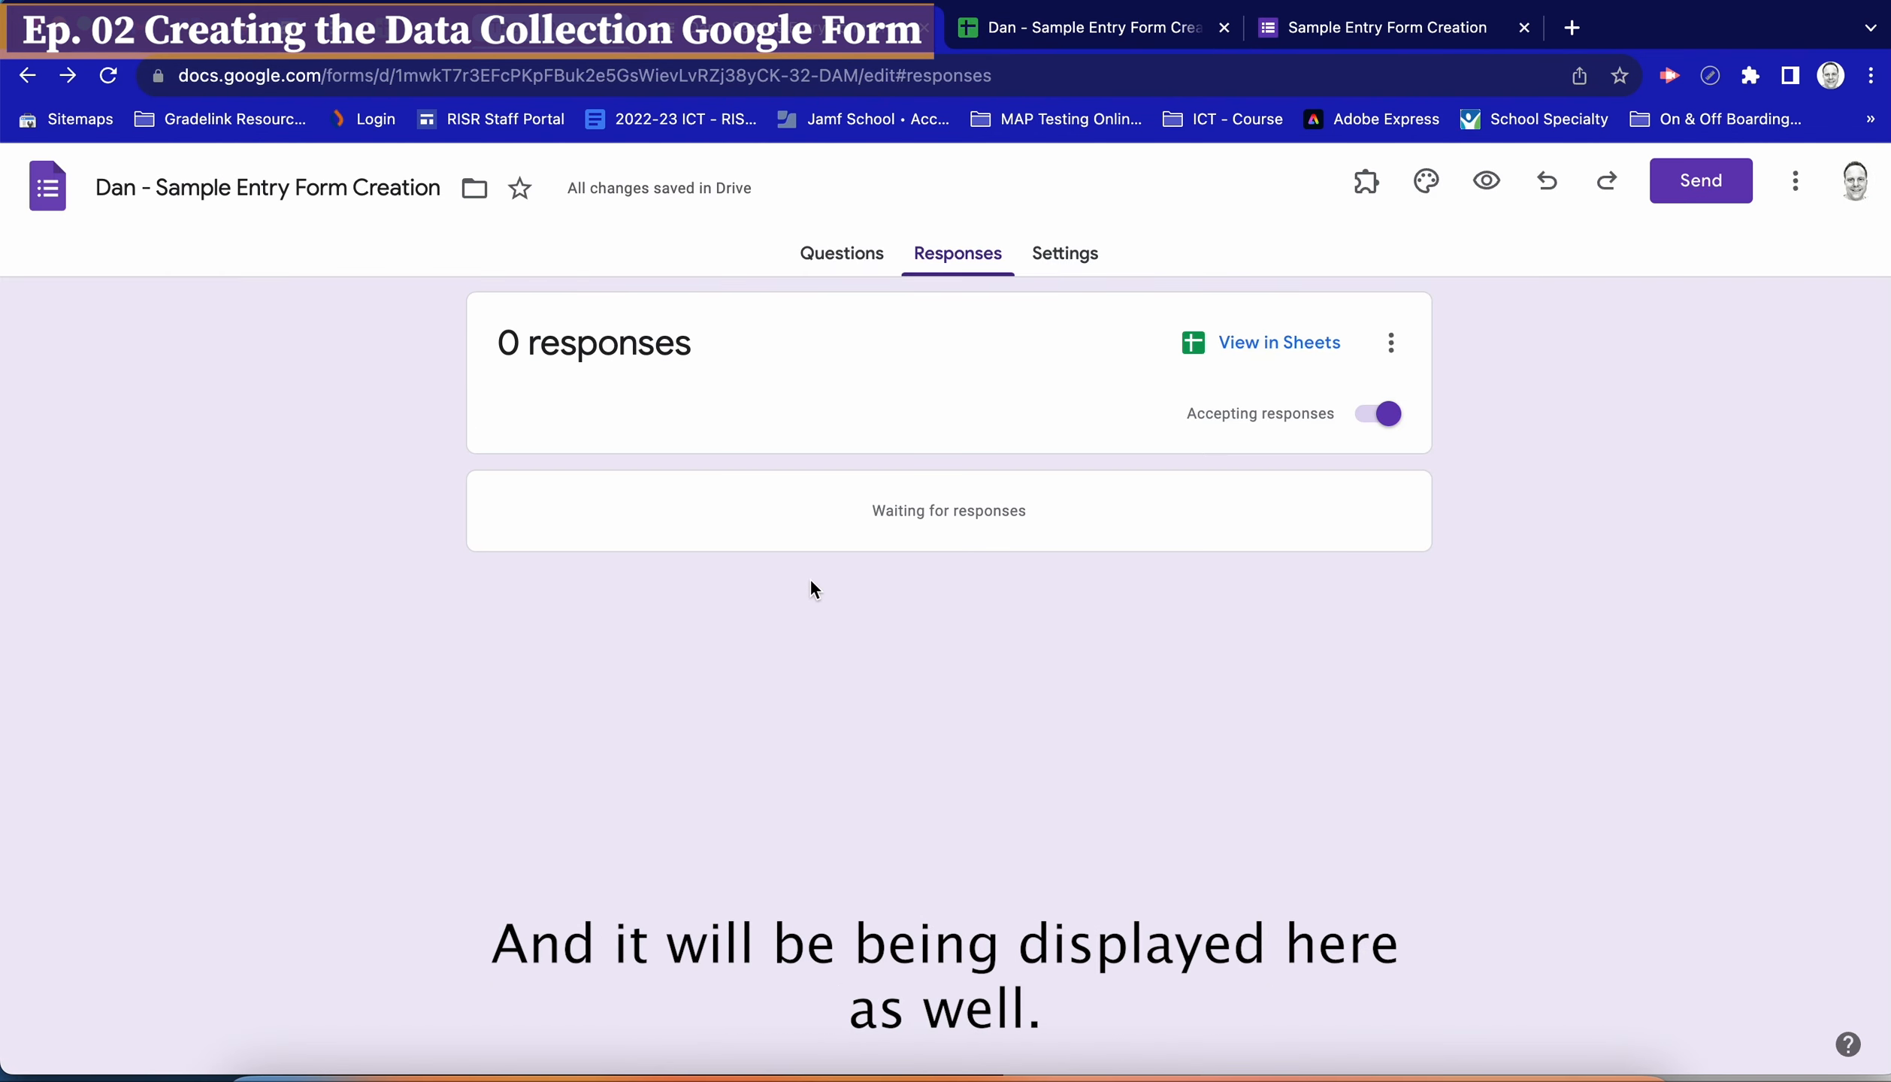
left_click(848, 260)
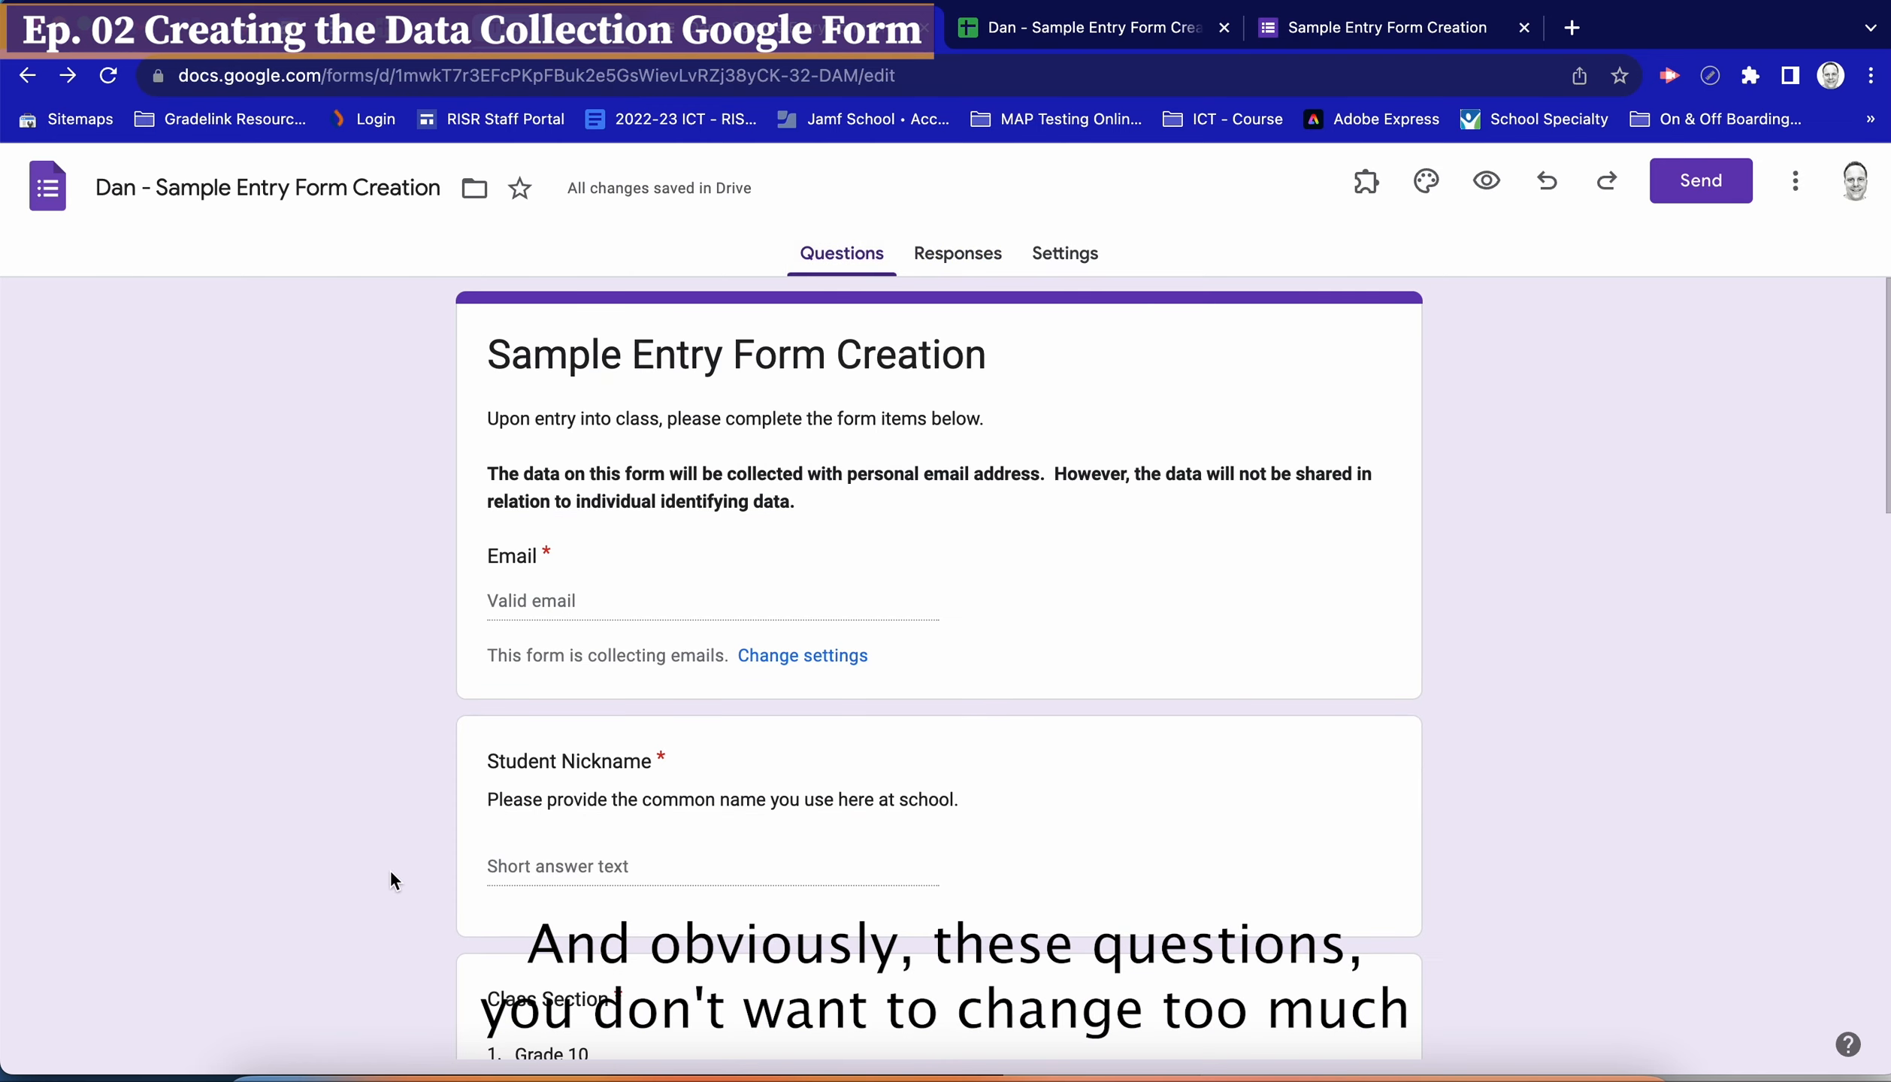
scroll(390, 871, "down", 3)
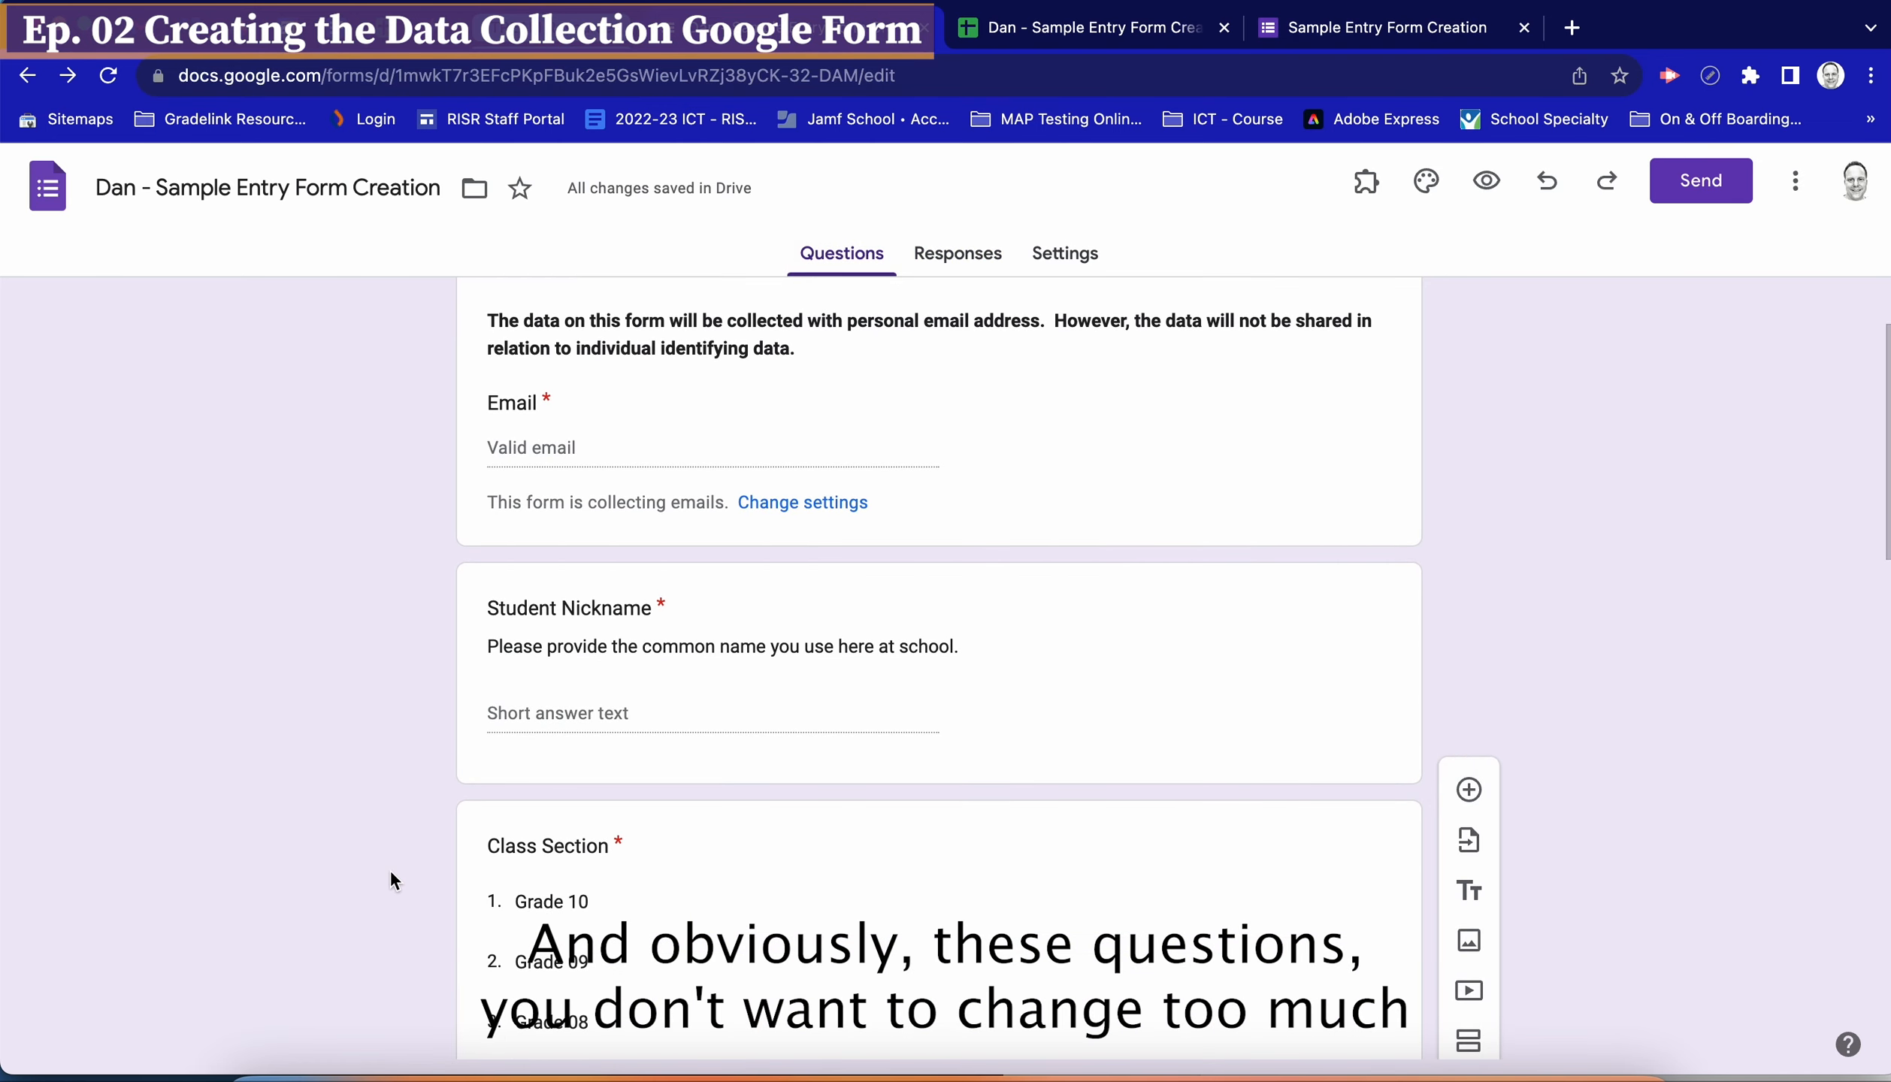
scroll(501, 767, "down", 7)
scroll(503, 768, "up", 5)
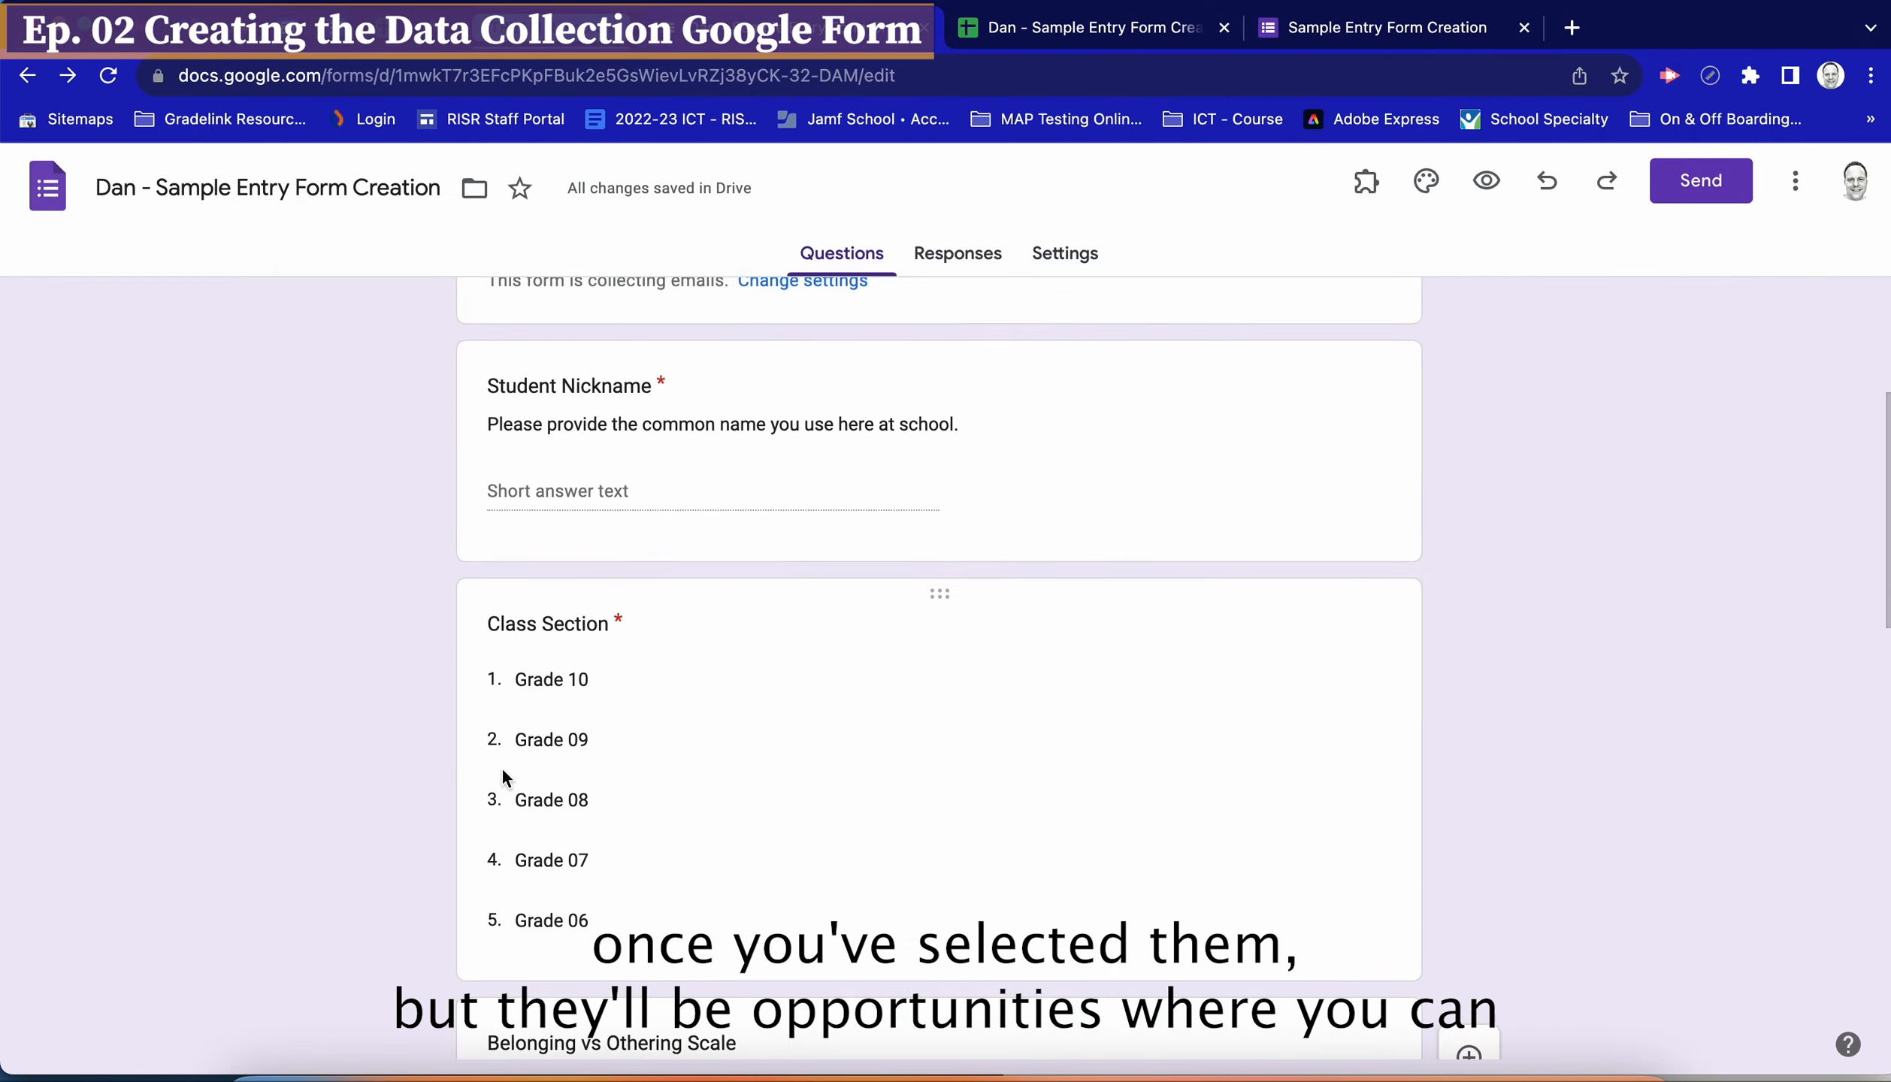
scroll(503, 768, "down", 3)
scroll(502, 768, "down", 13)
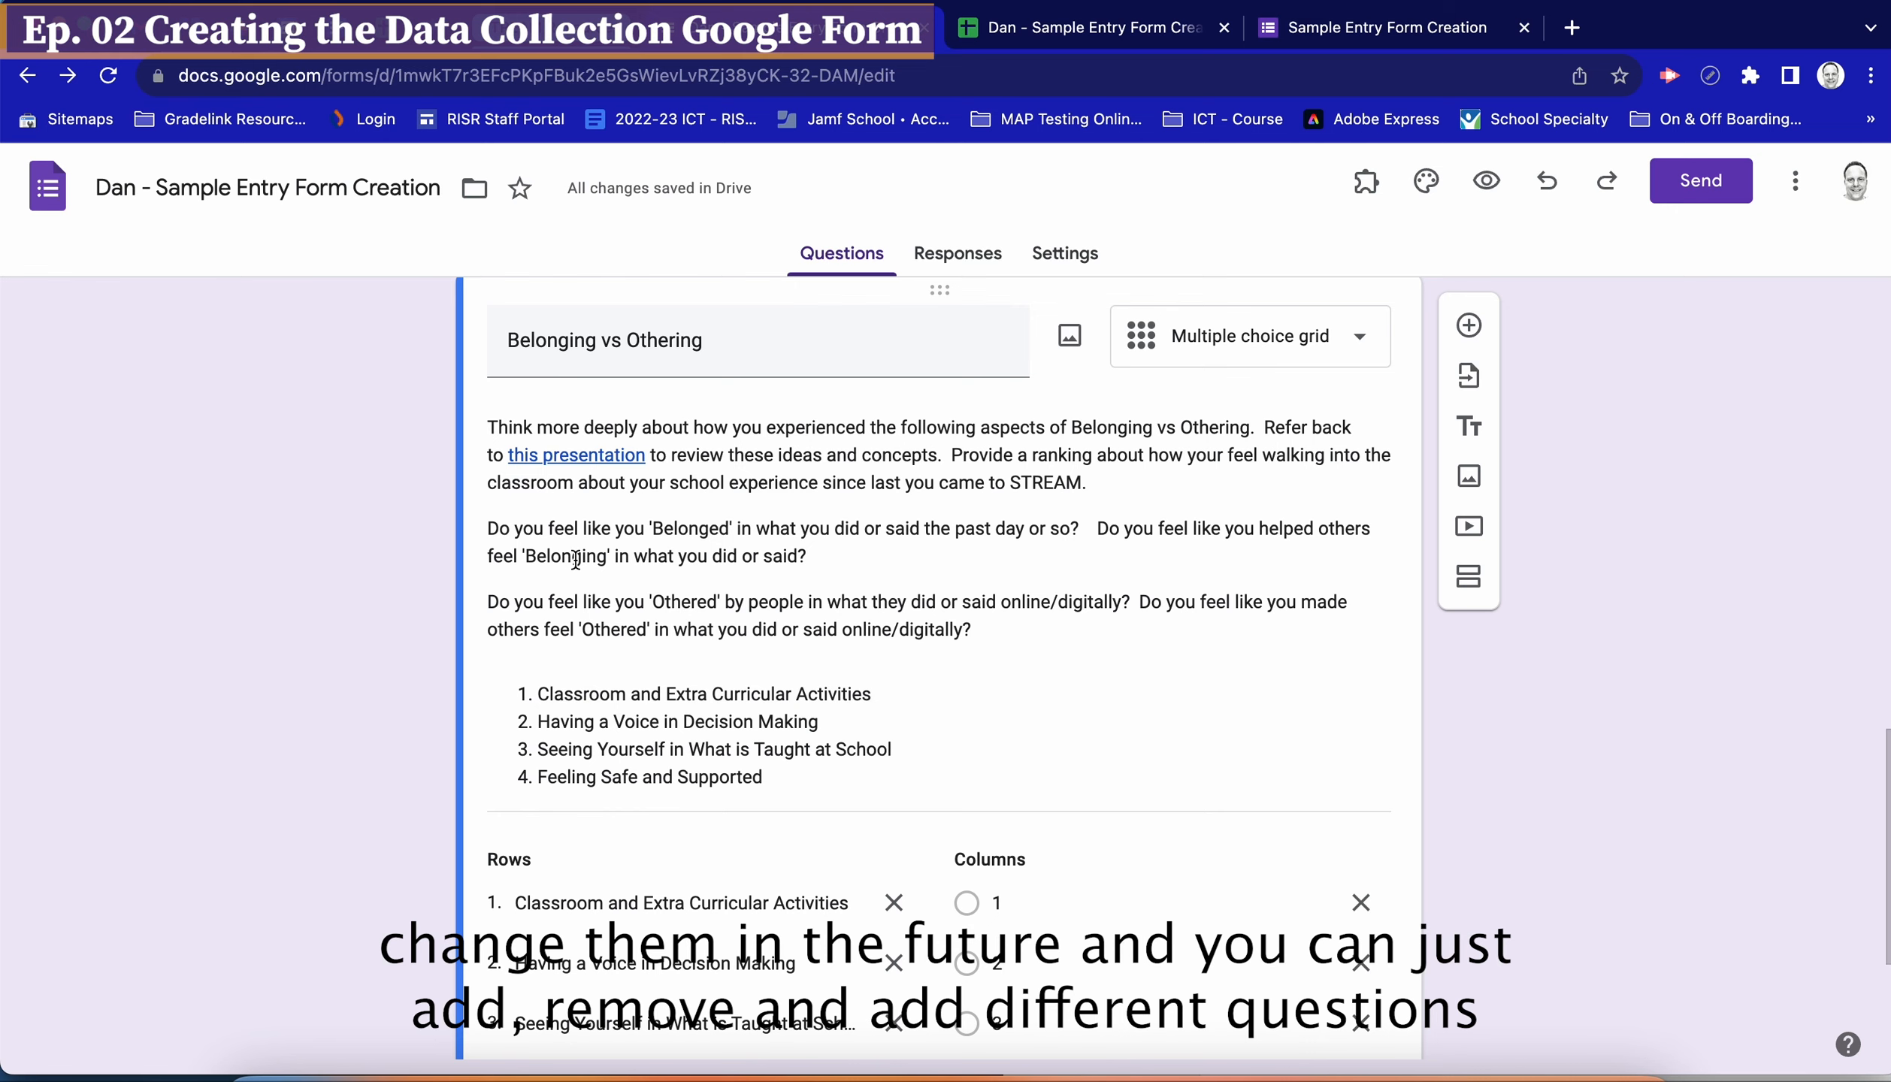
scroll(280, 703, "up", 6)
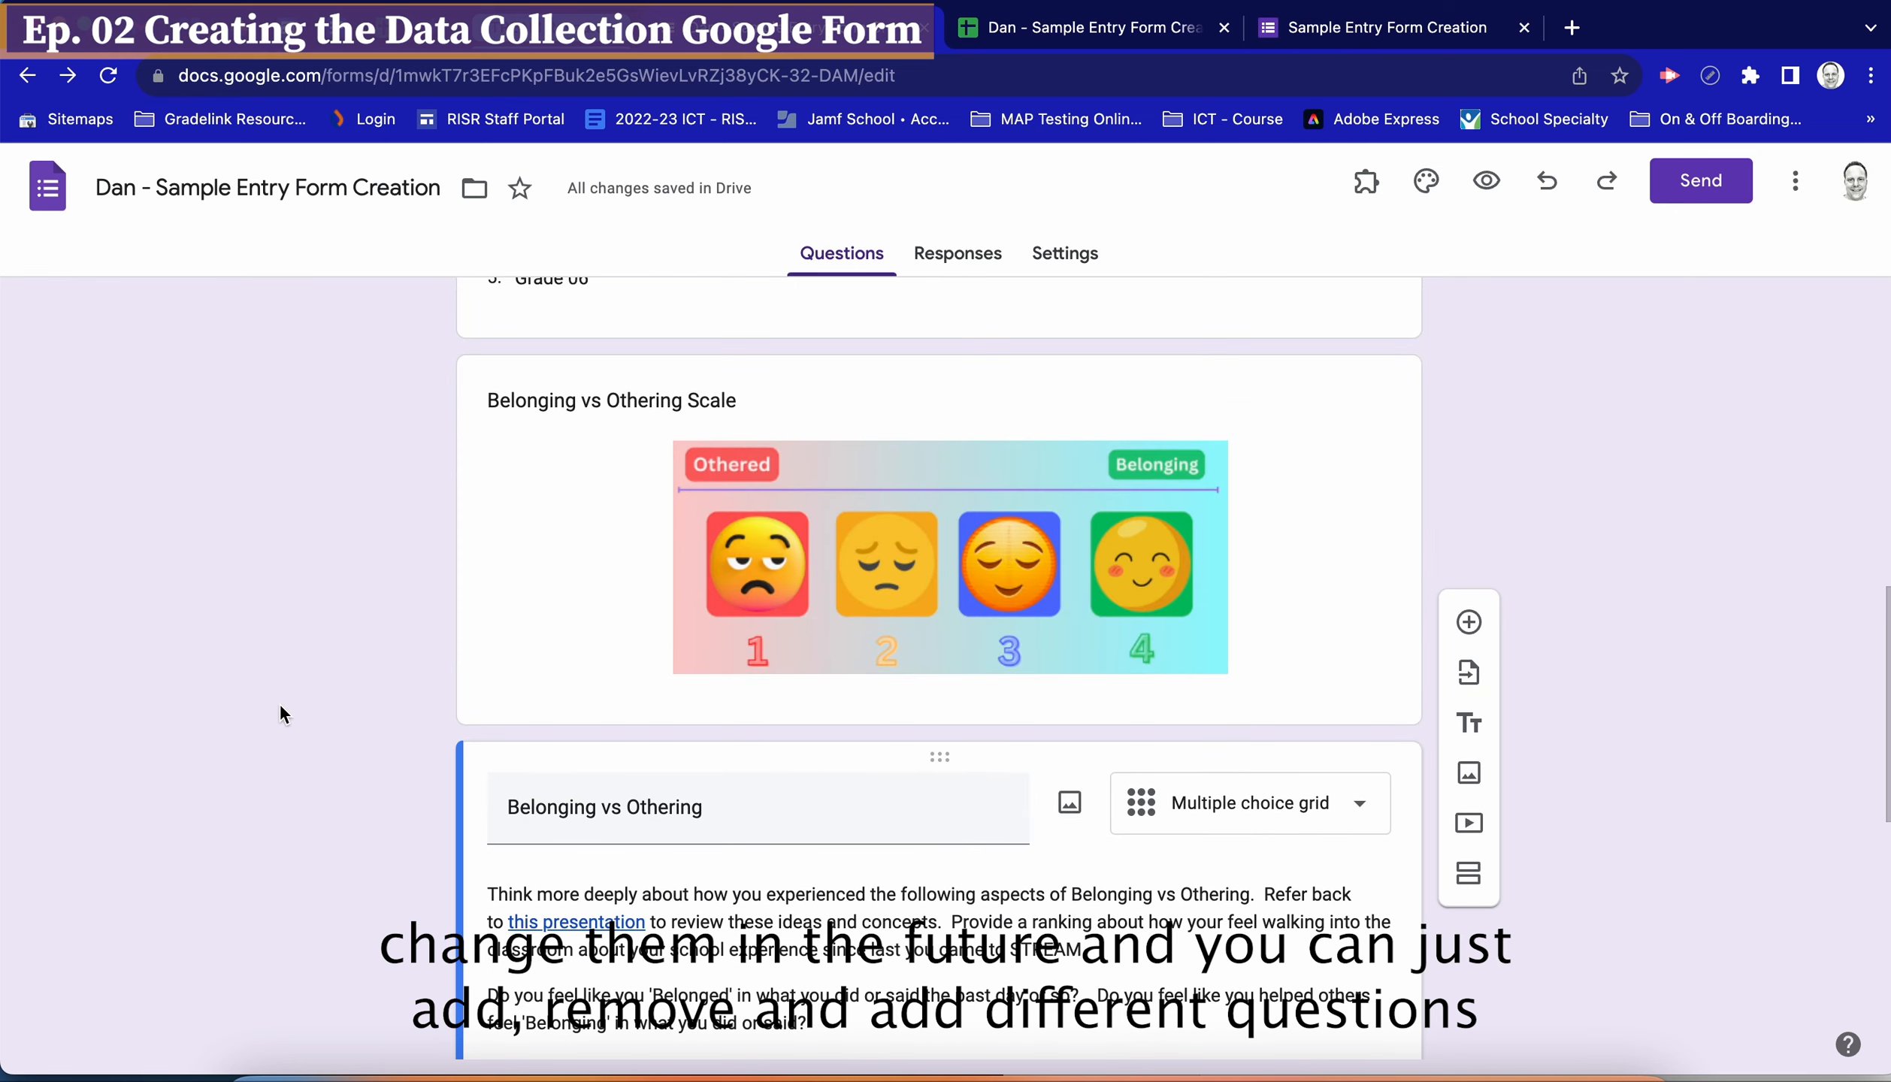
scroll(280, 707, "down", 8)
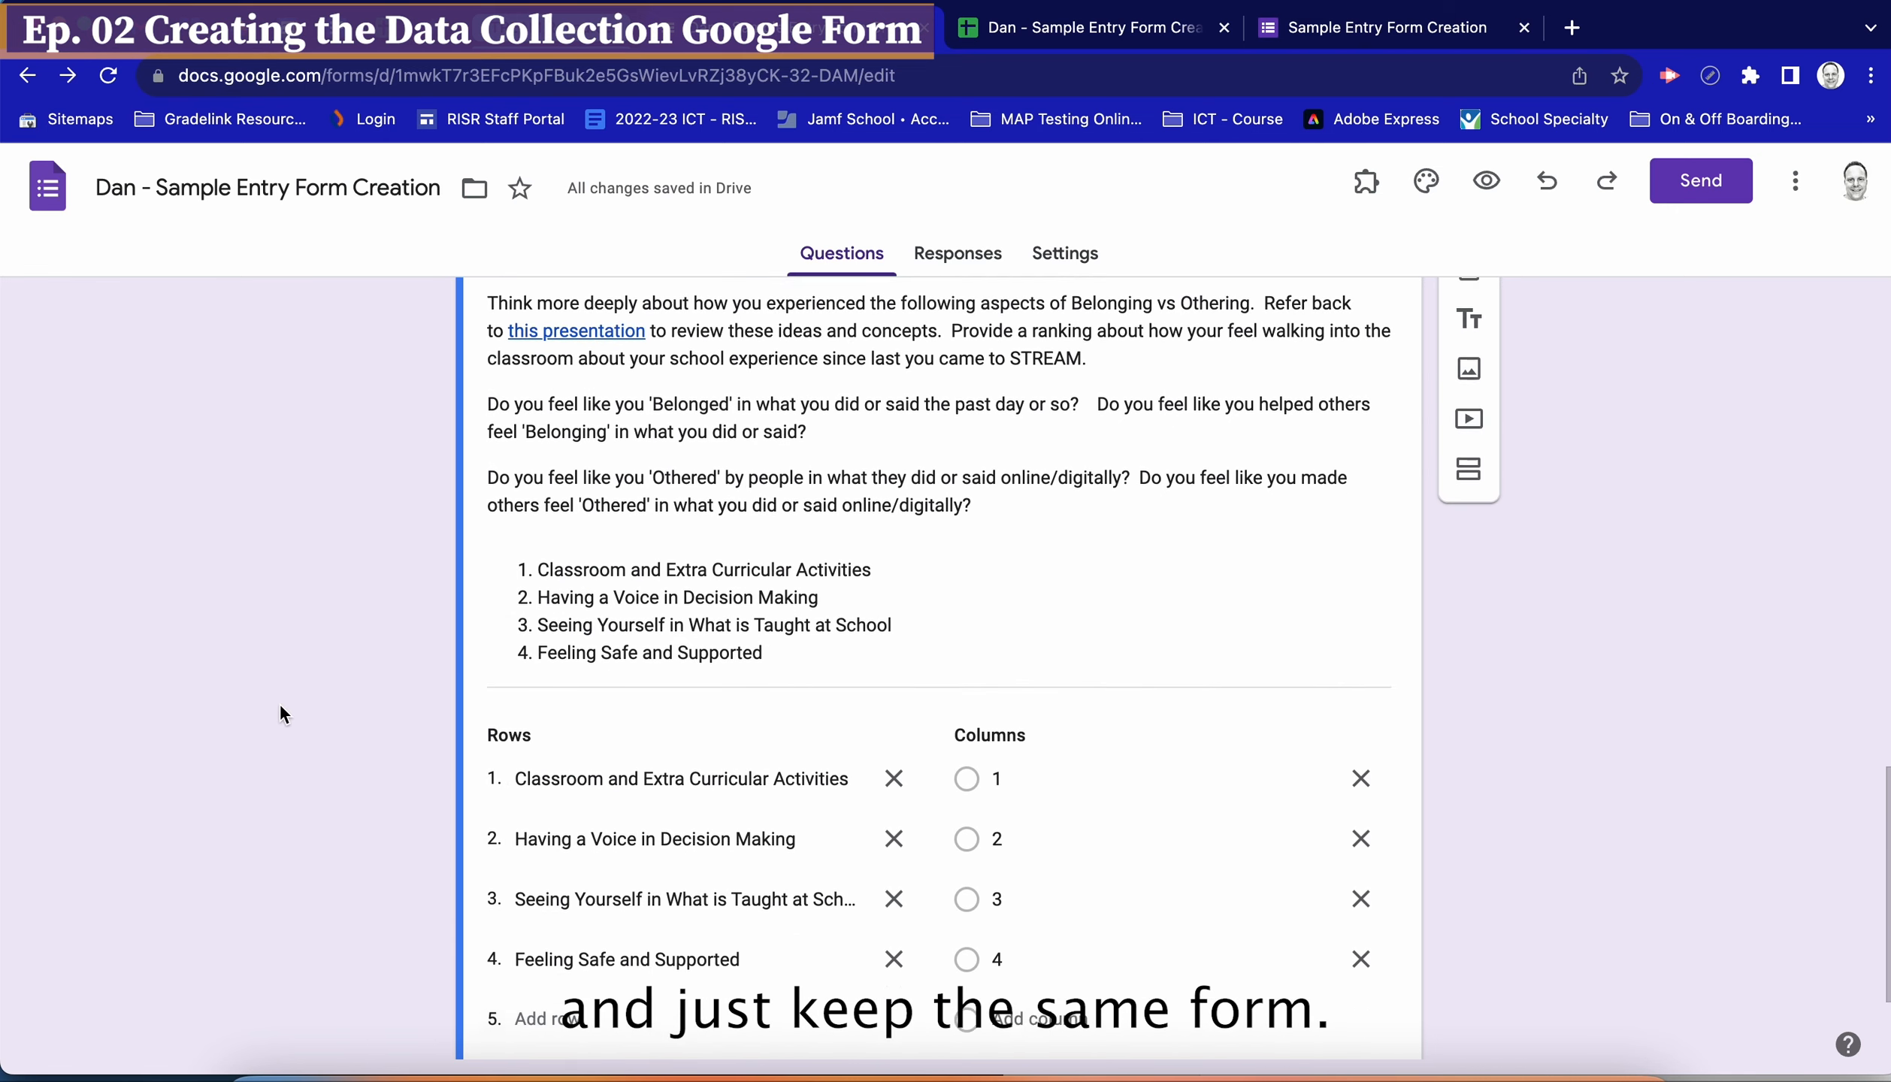
scroll(280, 707, "down", 2)
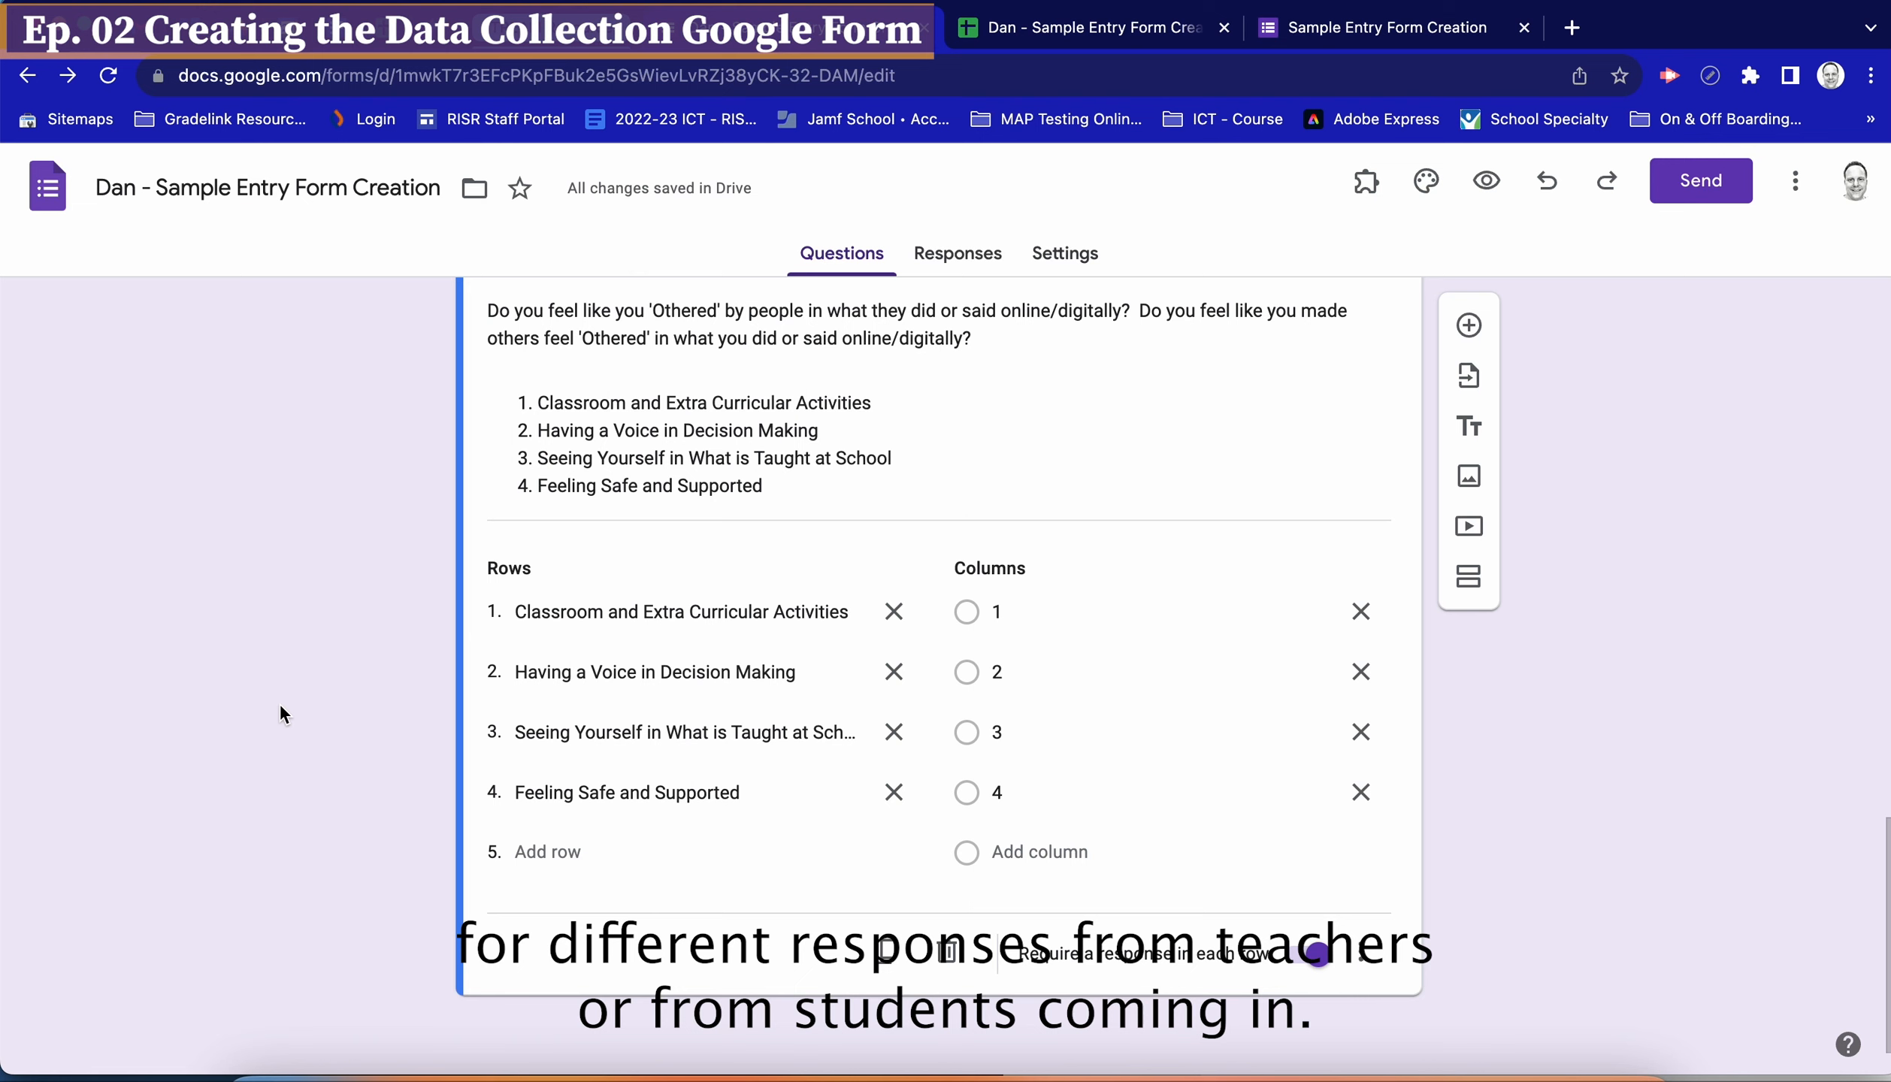
scroll(281, 707, "up", 4)
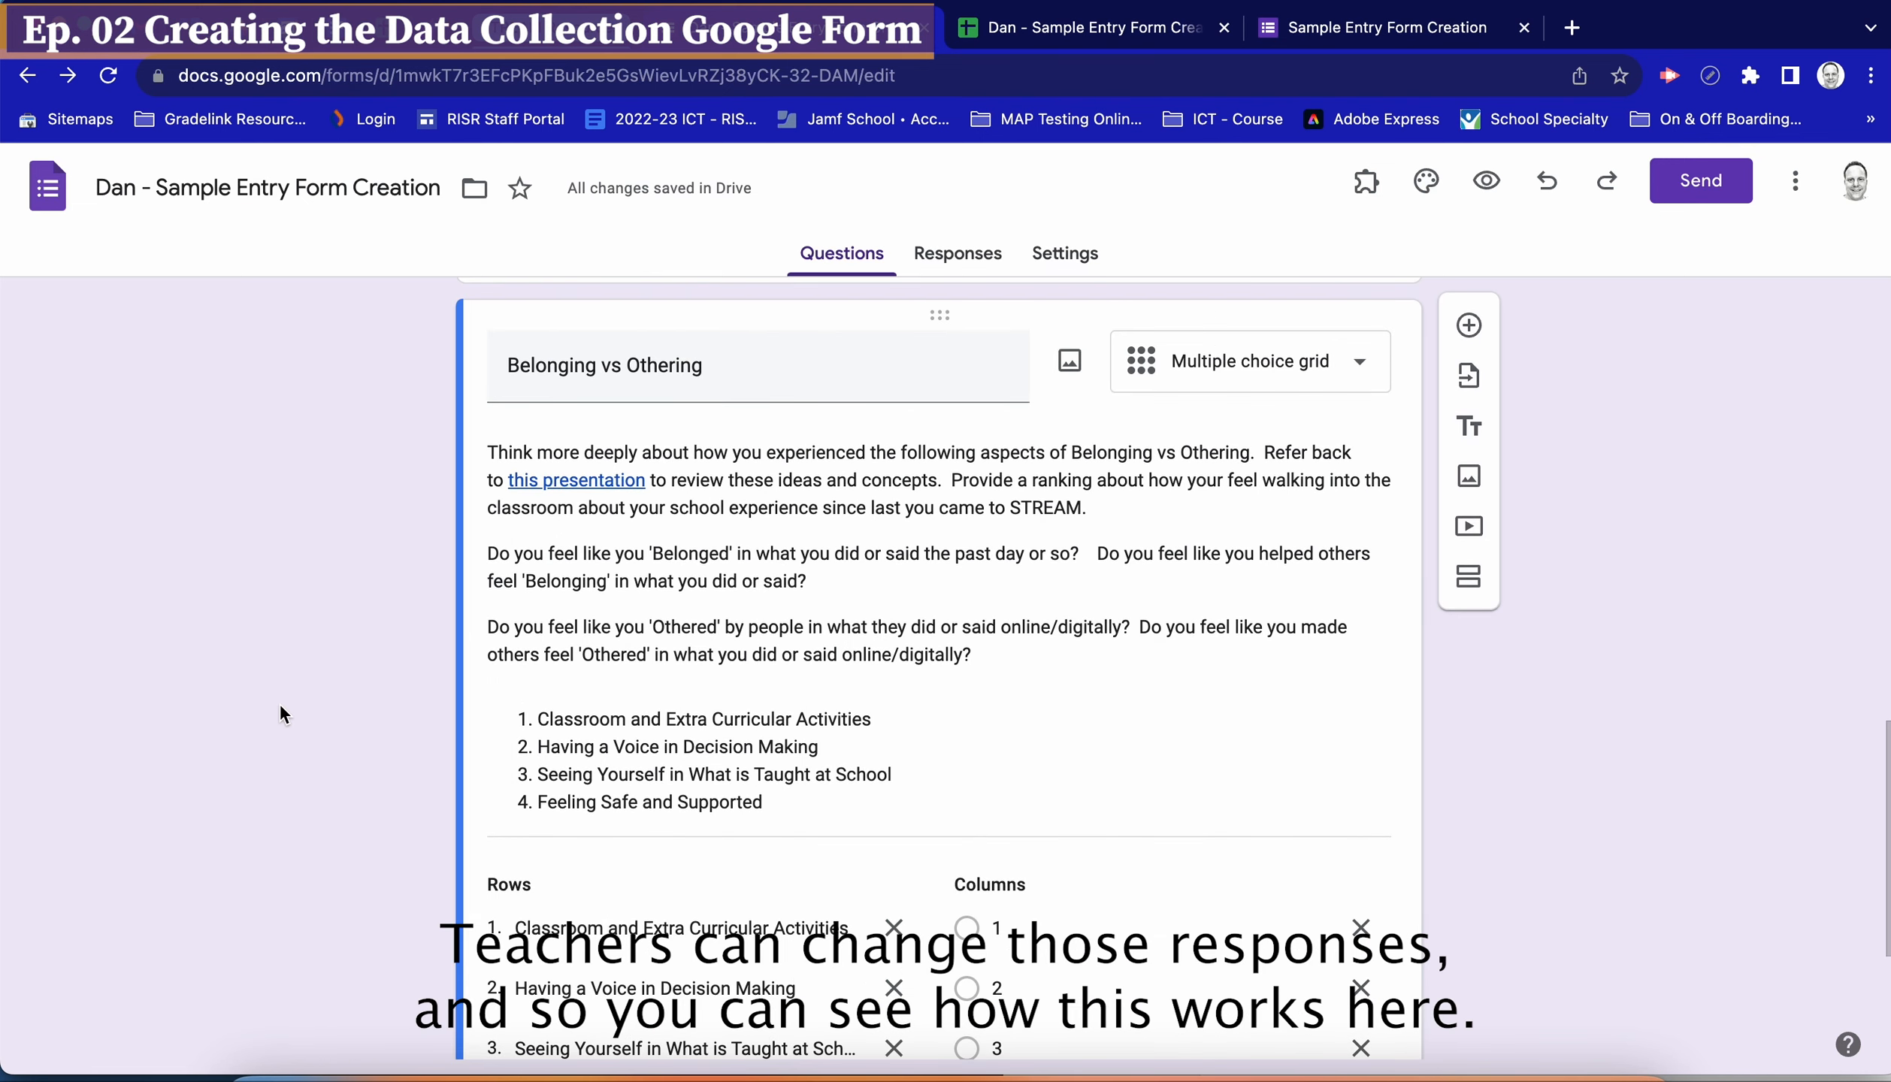
Review the Belonging vs Othering scale and grid, and inspect the "edit" ending of the form's editing address
scroll(280, 703, "up", 10)
scroll(280, 704, "down", 6)
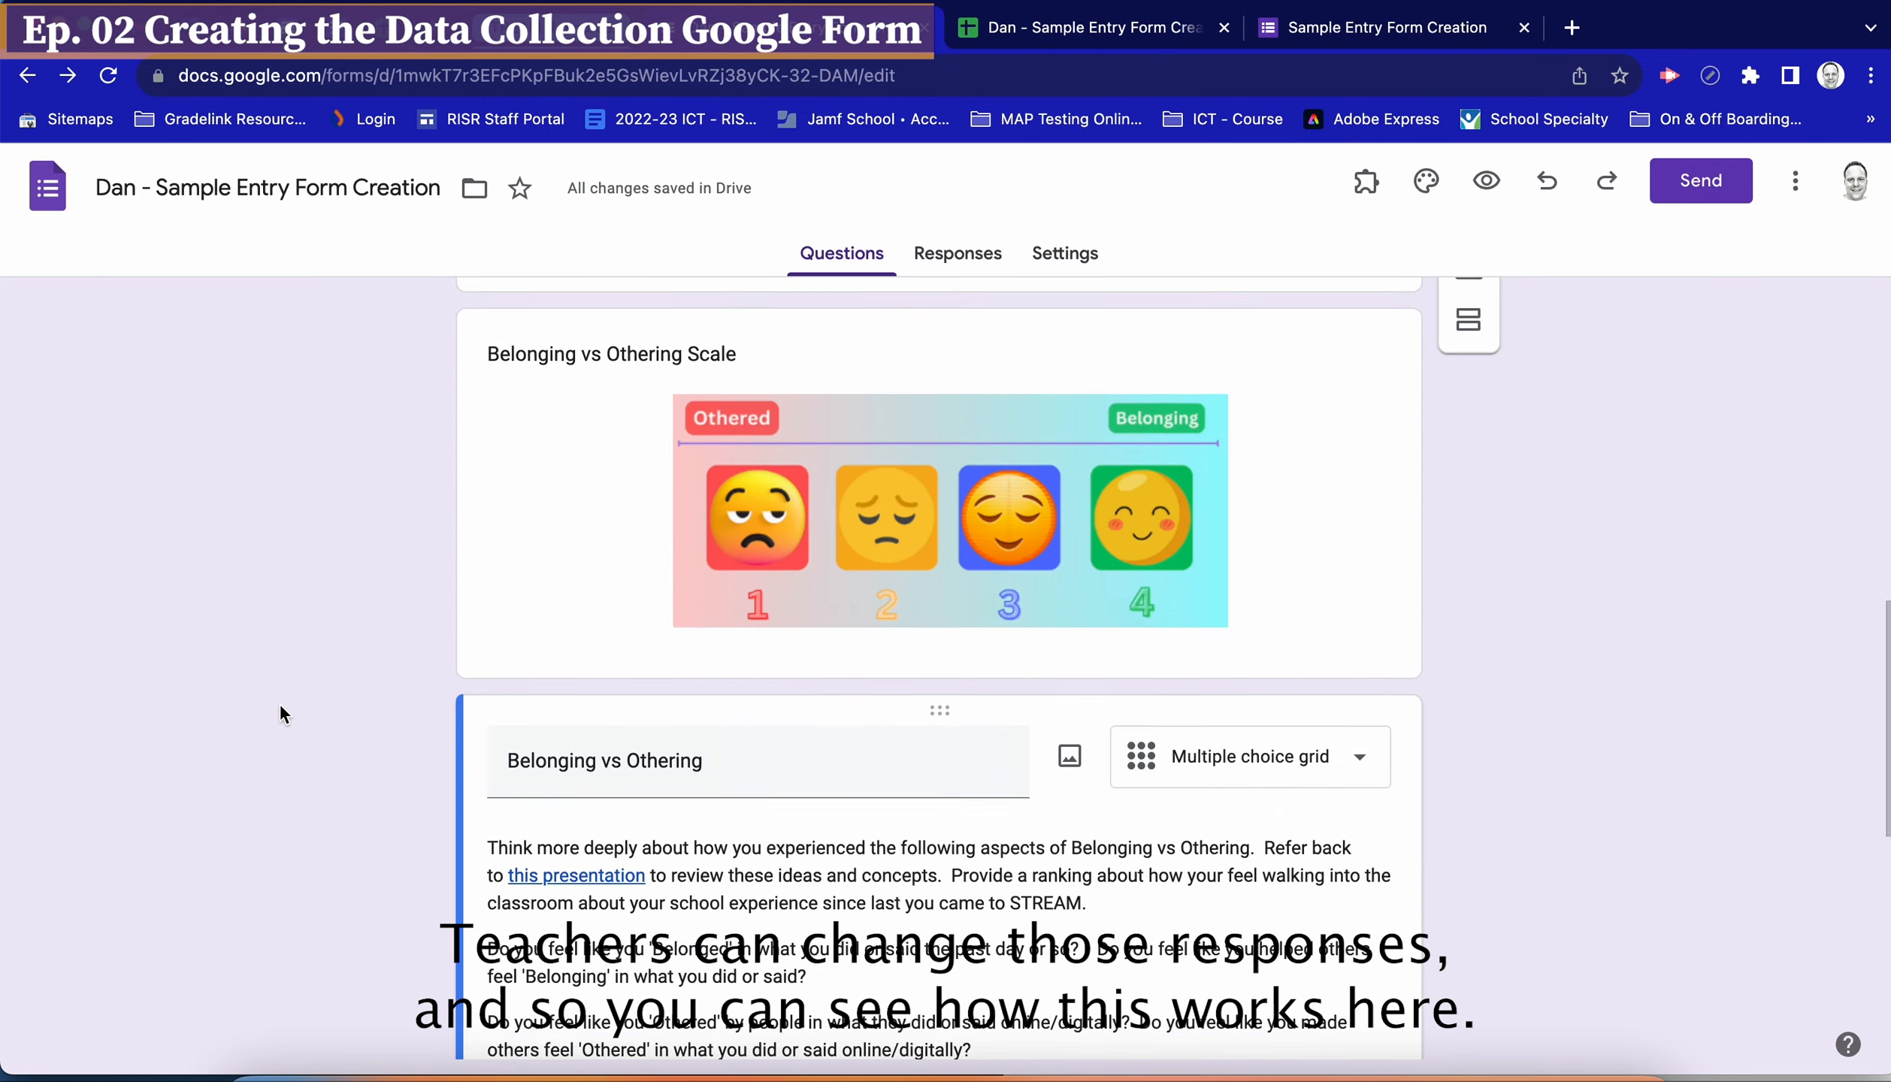
scroll(280, 704, "down", 9)
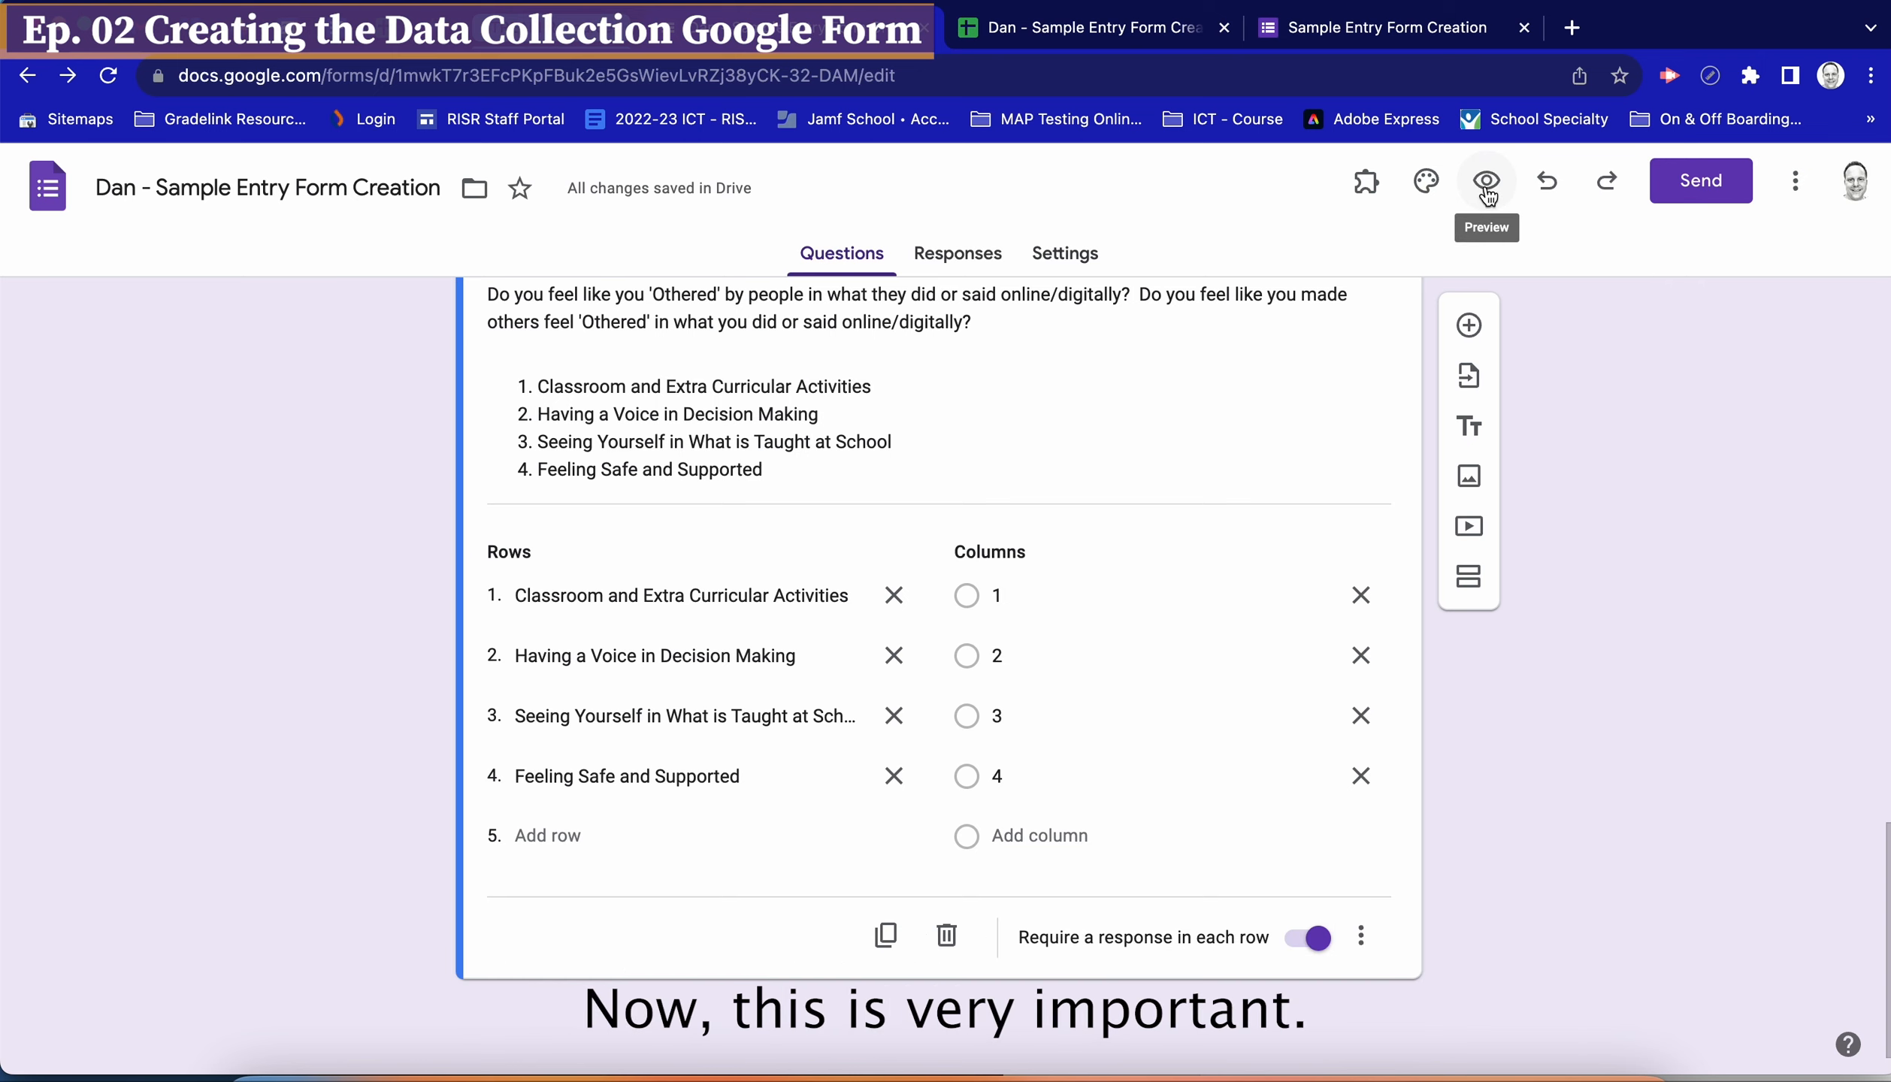
left_click(1076, 63)
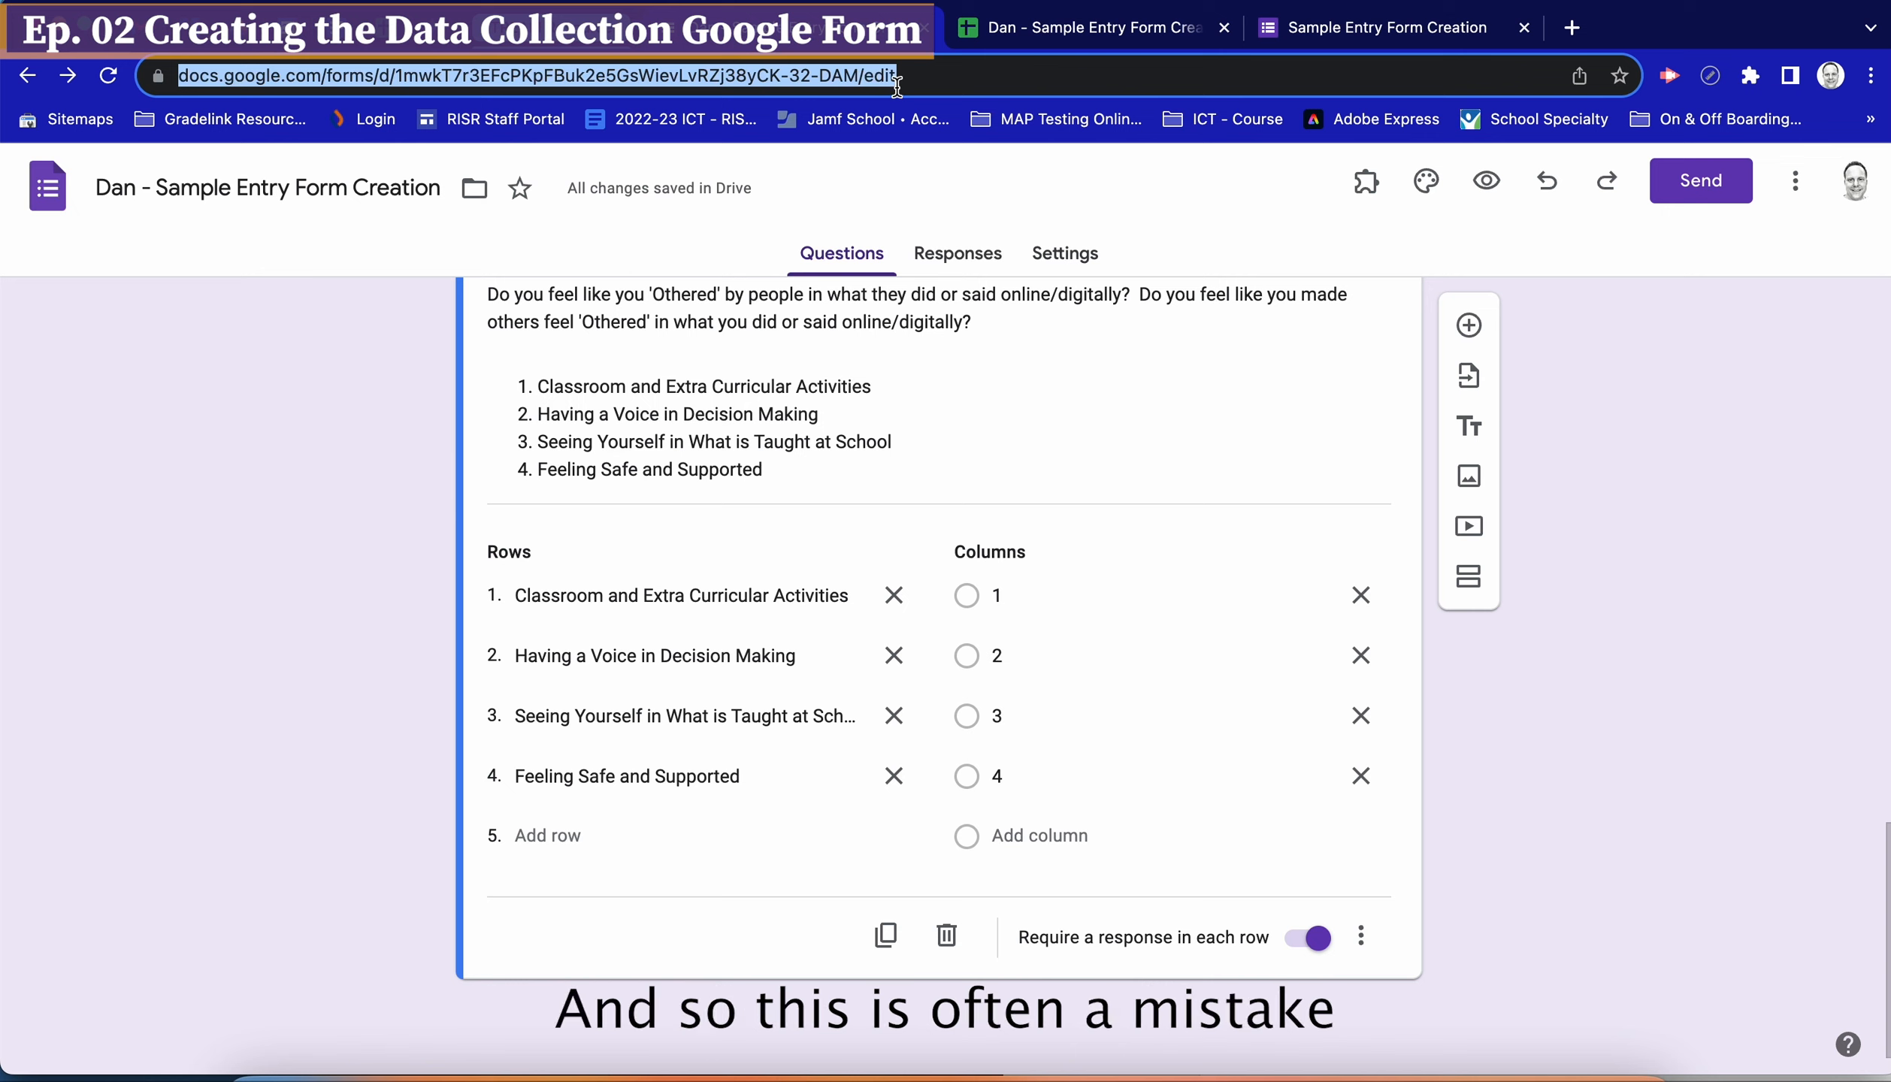
left_click(868, 85)
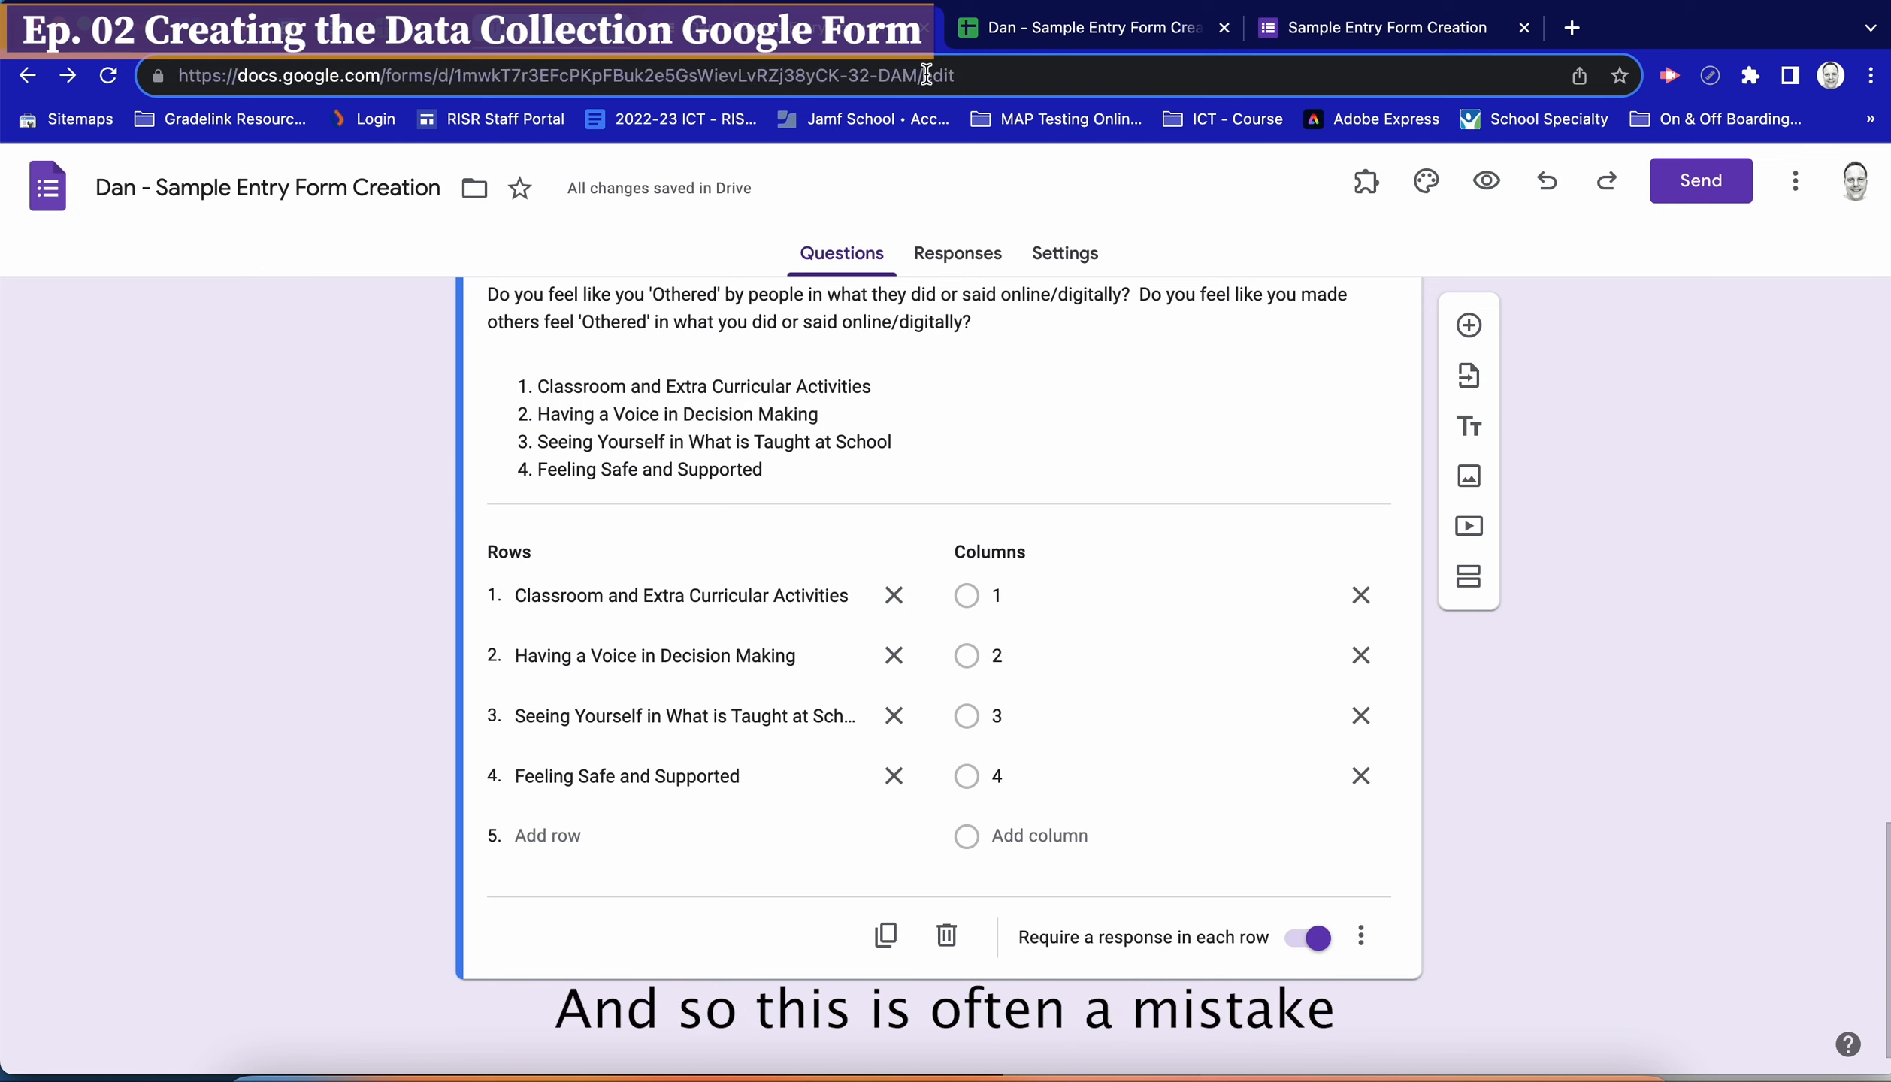
left_click_drag(922, 75, 964, 76)
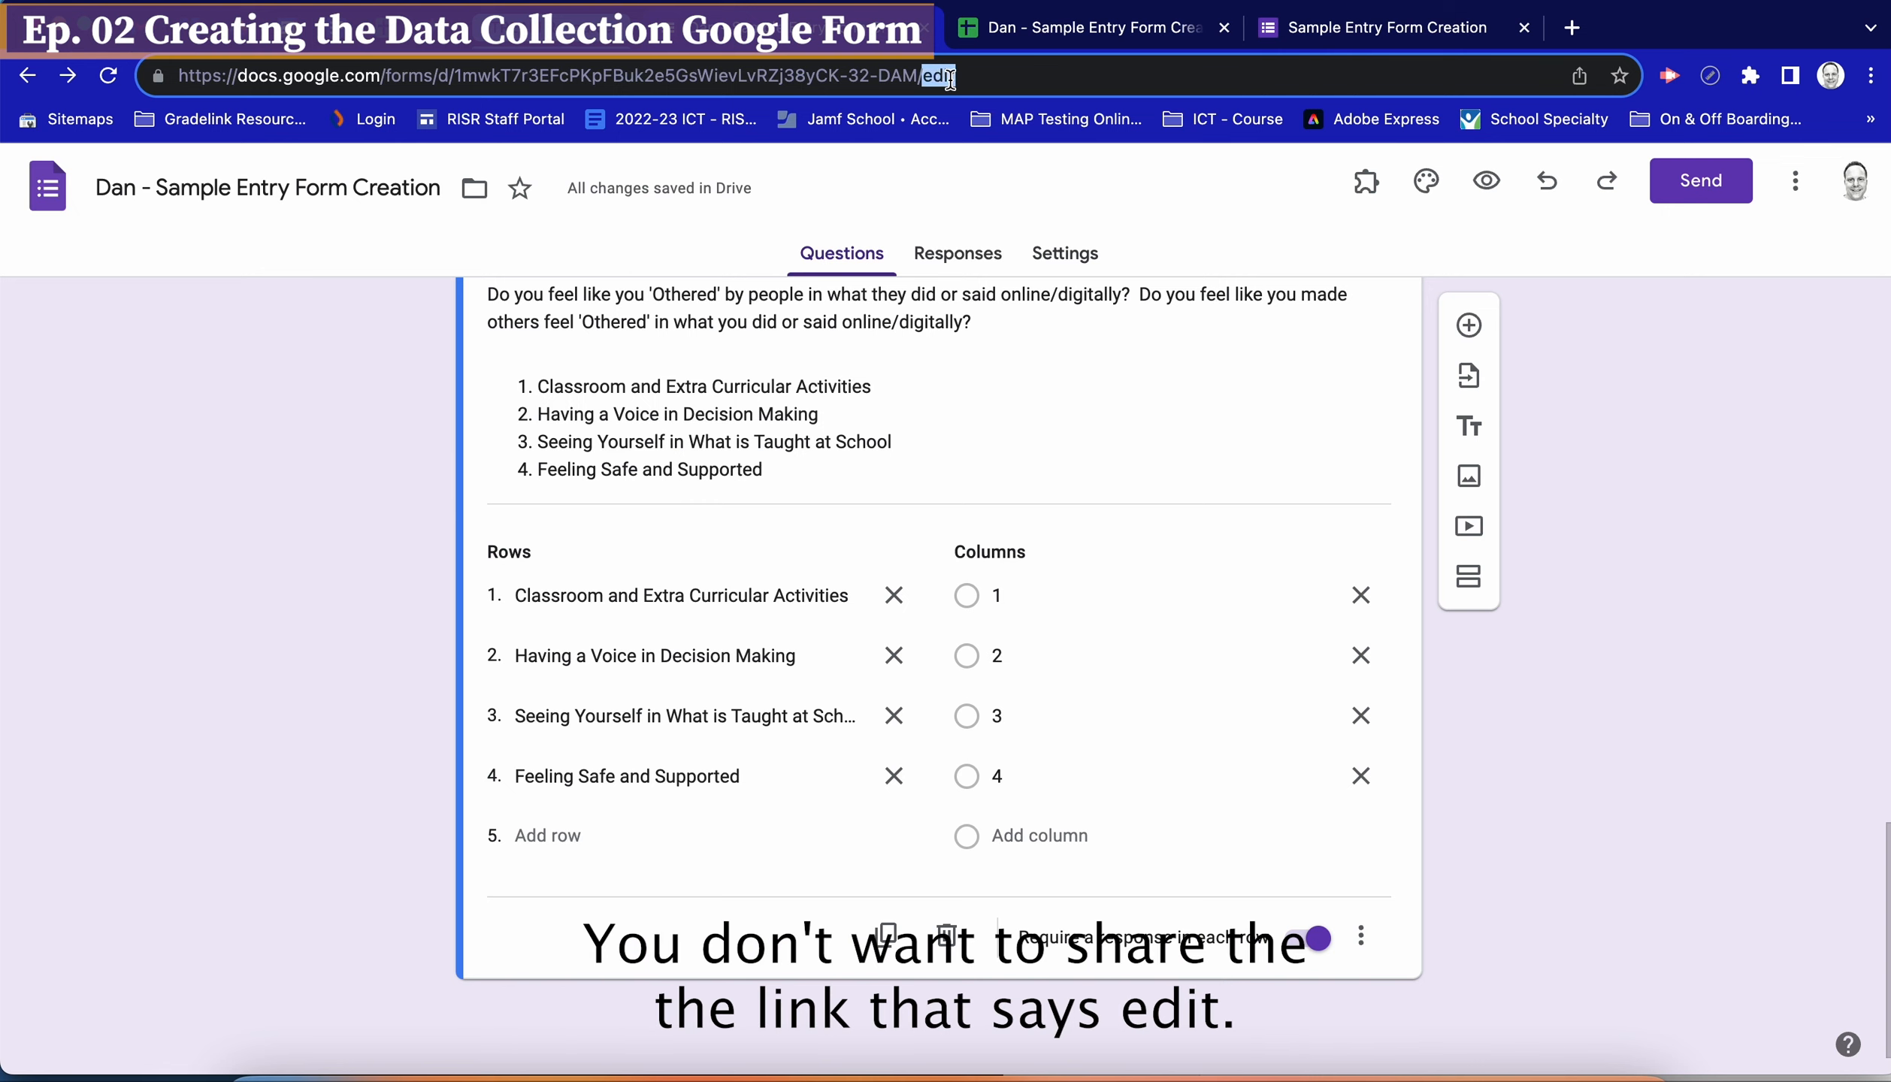
left_click(998, 177)
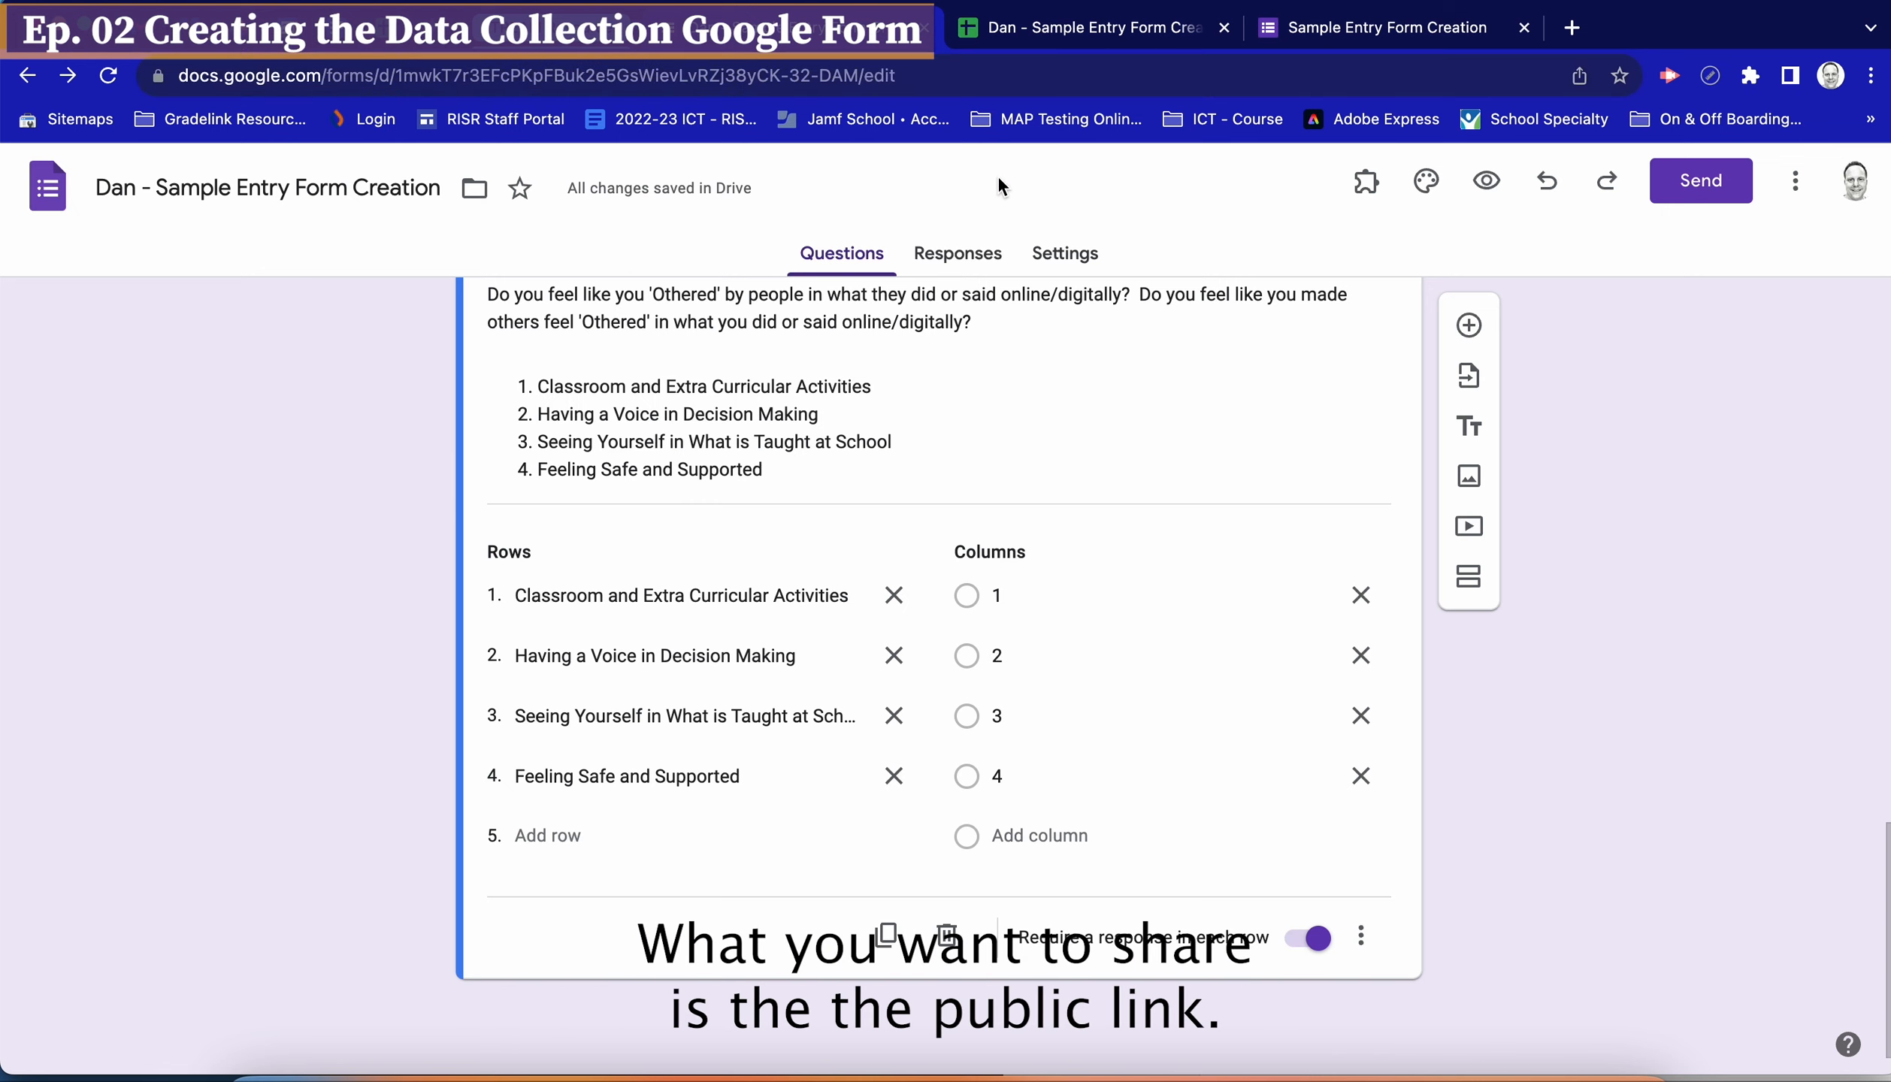
Preview the form and copy its full public link ending in "viewform"
left_click(1486, 181)
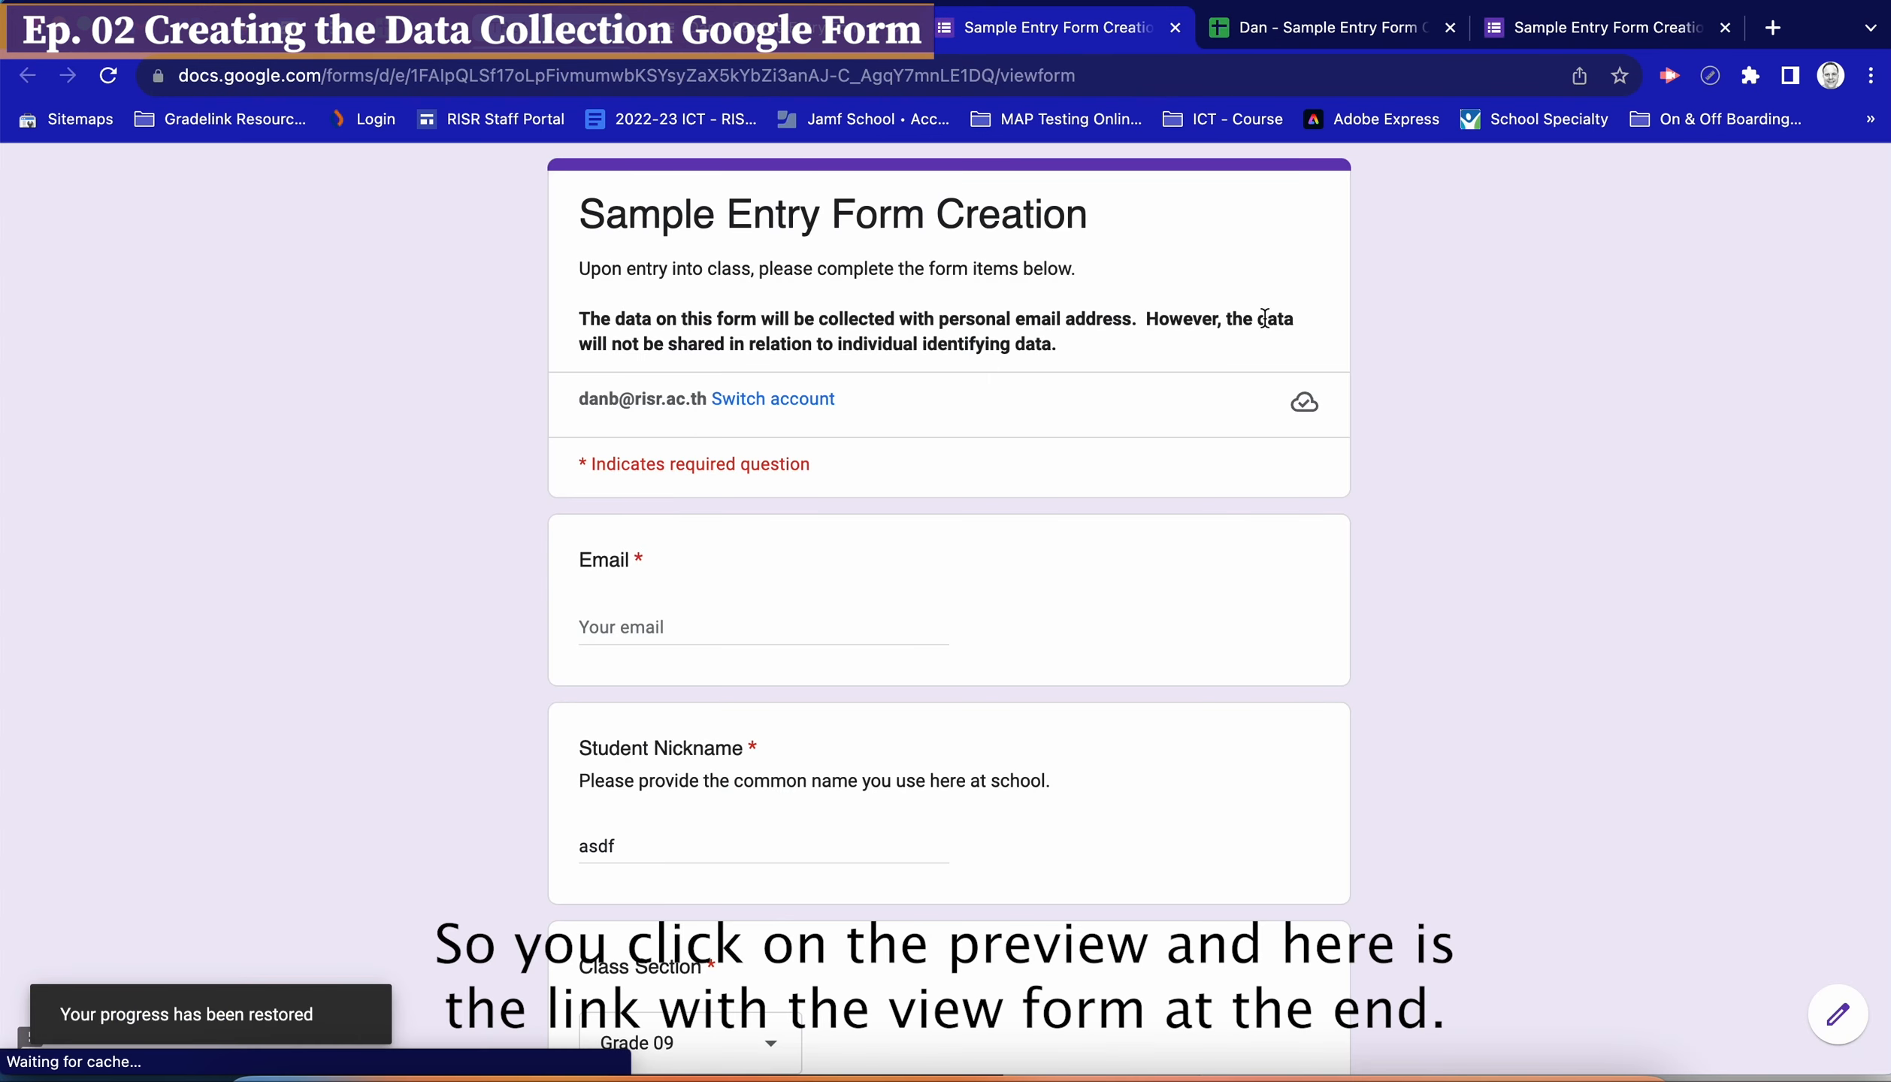
left_click(1069, 75)
left_click_drag(1068, 76, 1008, 78)
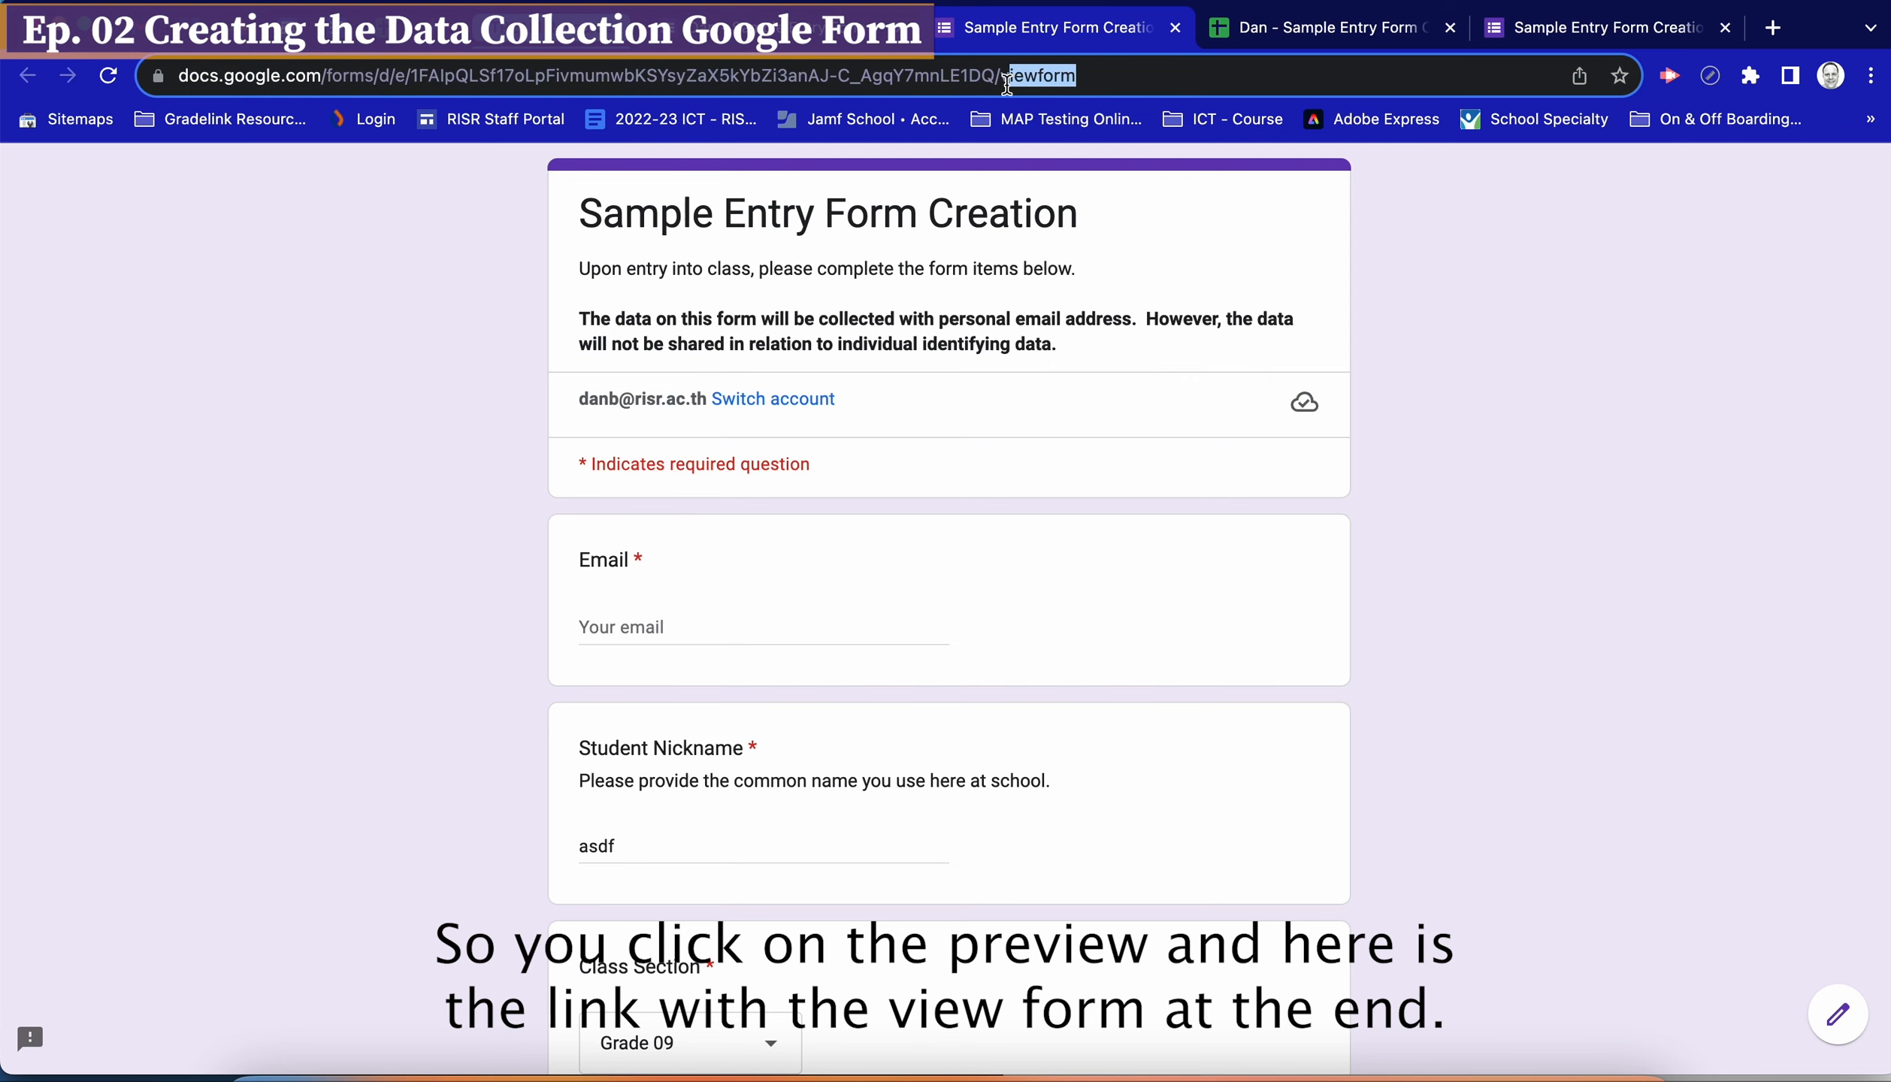
triple_click(1005, 84)
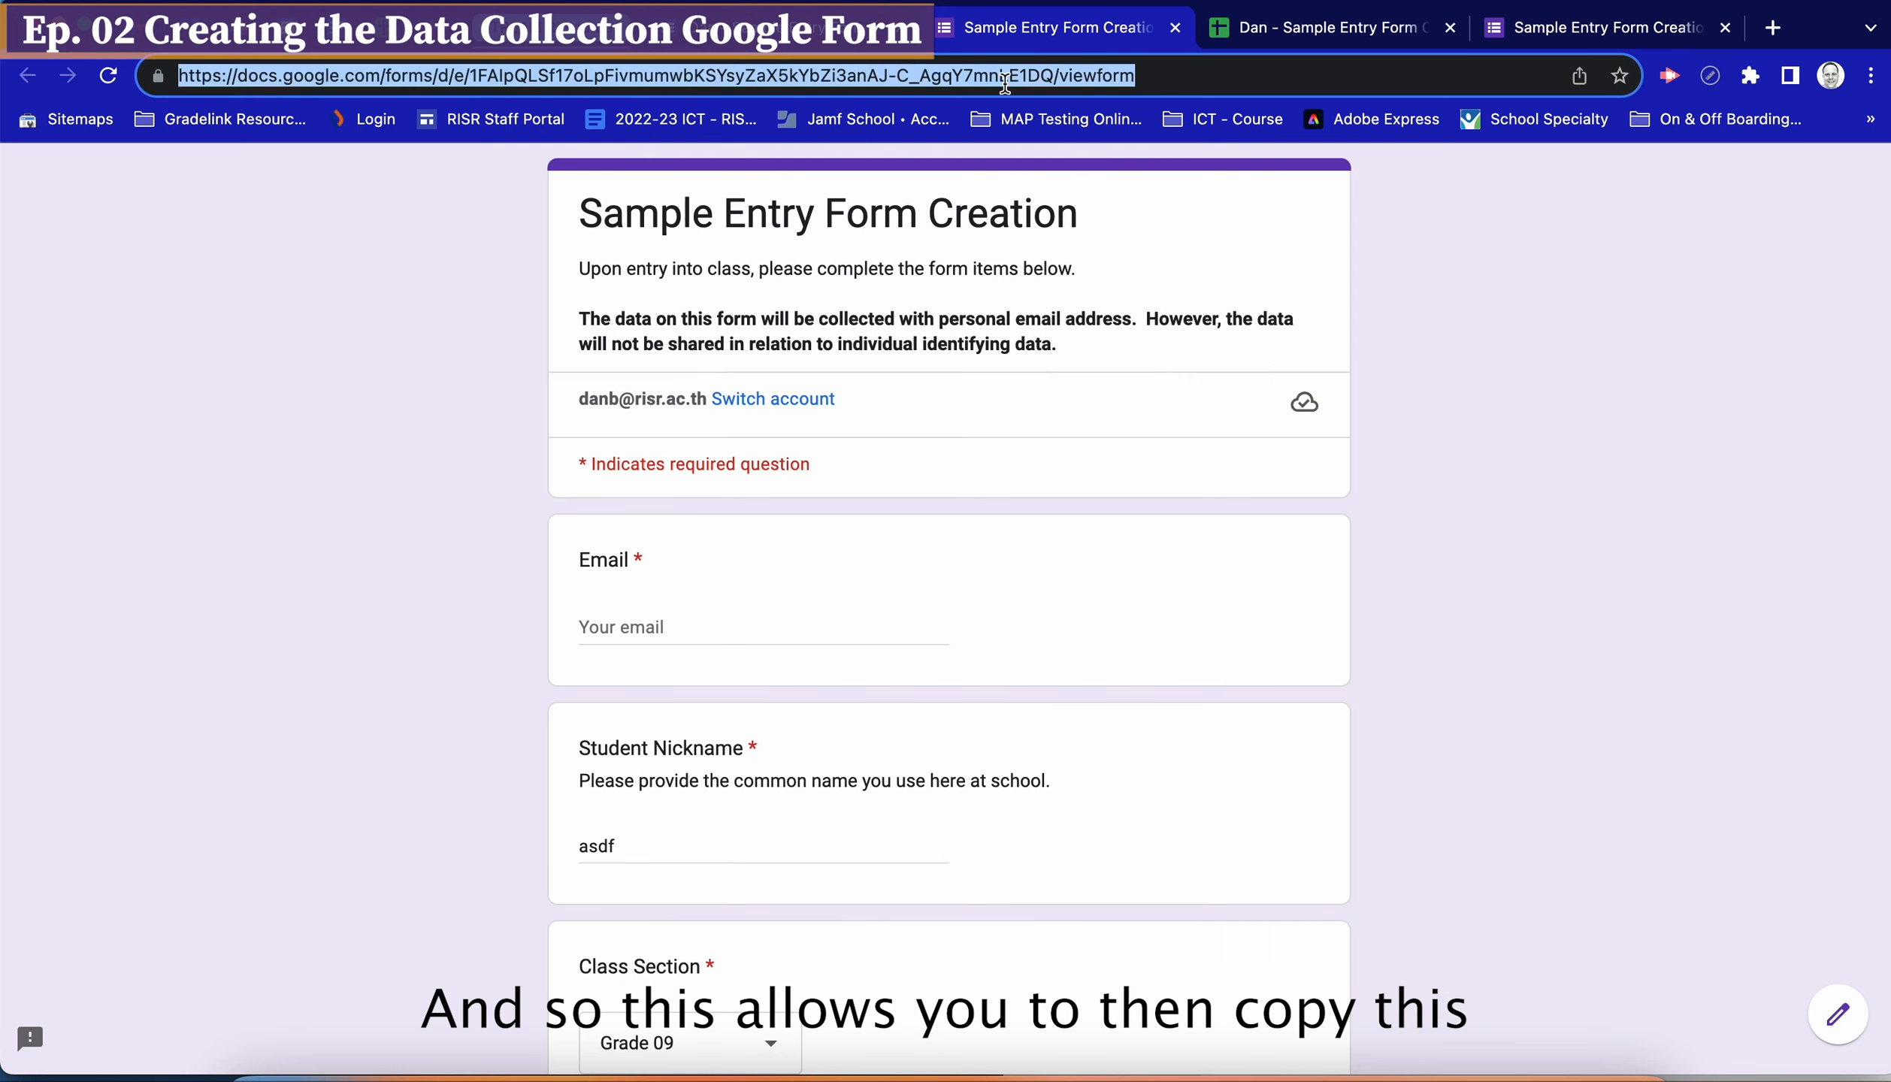
right_click(1005, 84)
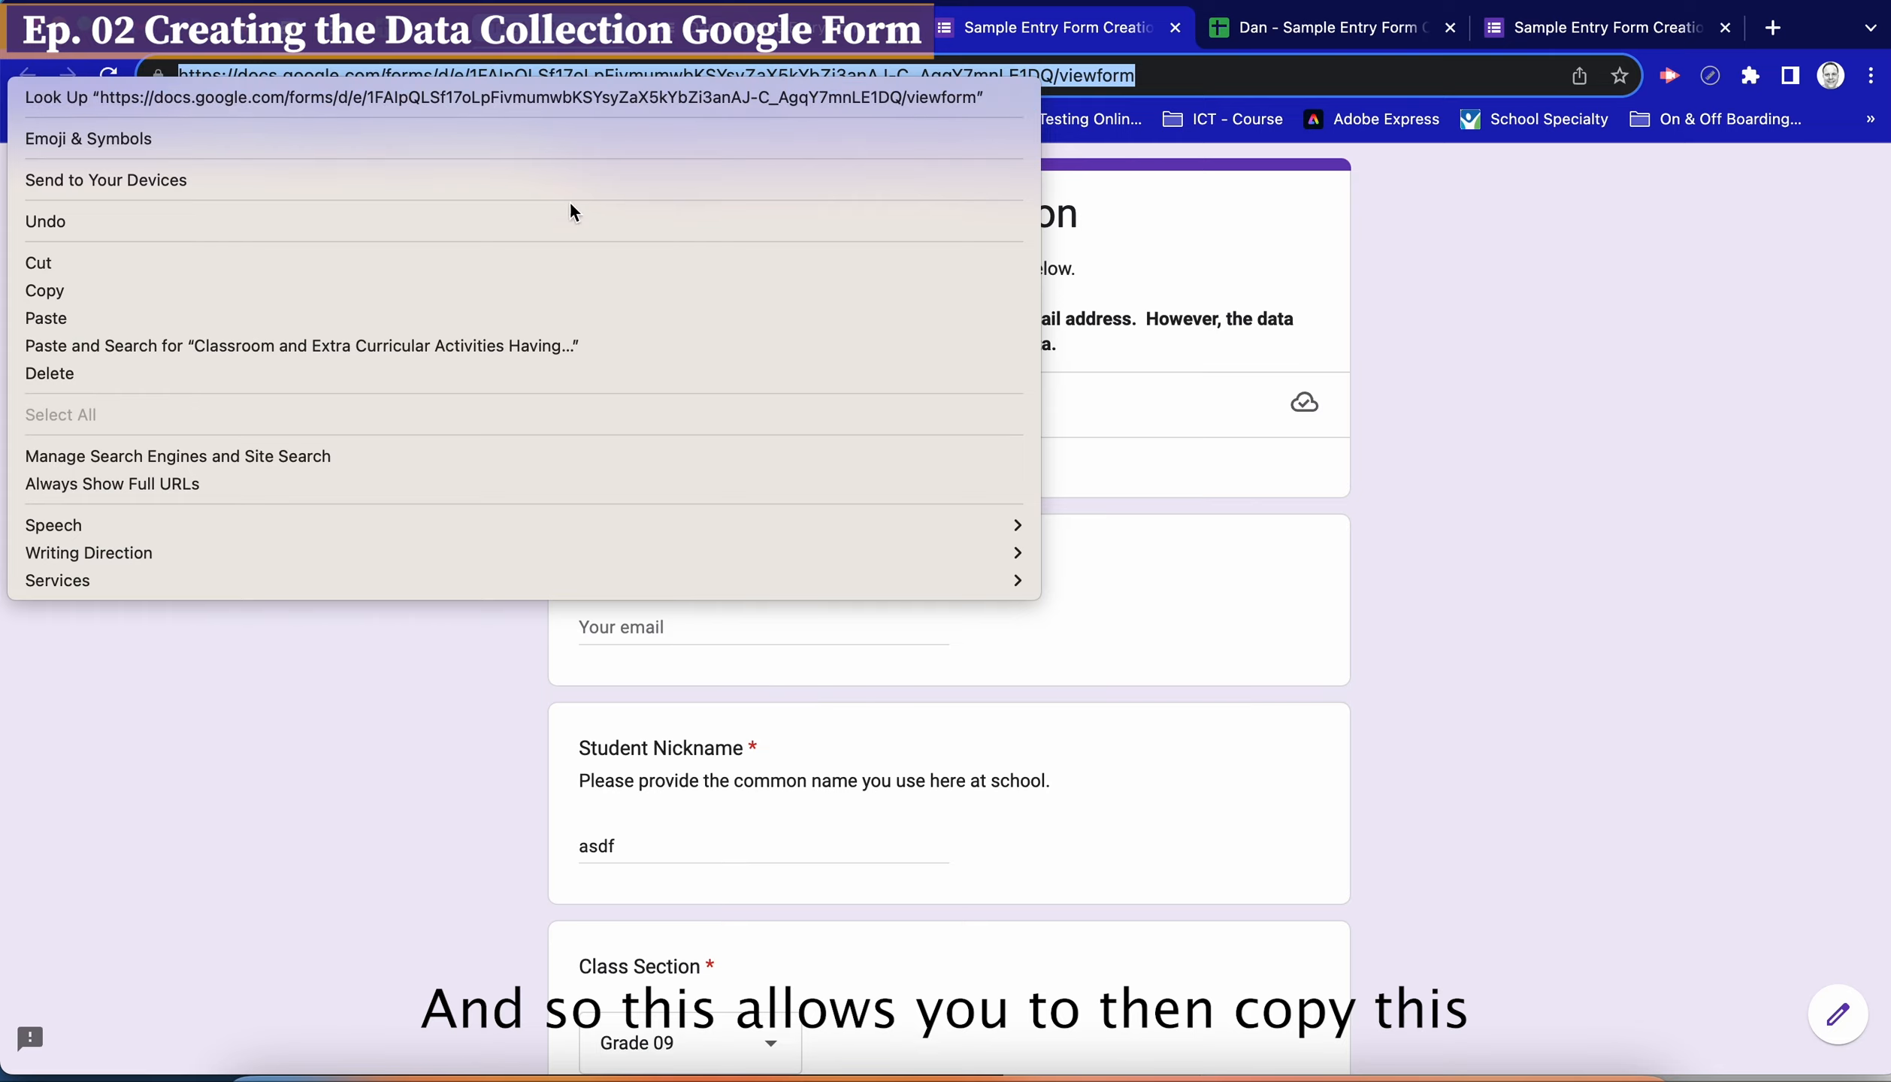
left_click(362, 292)
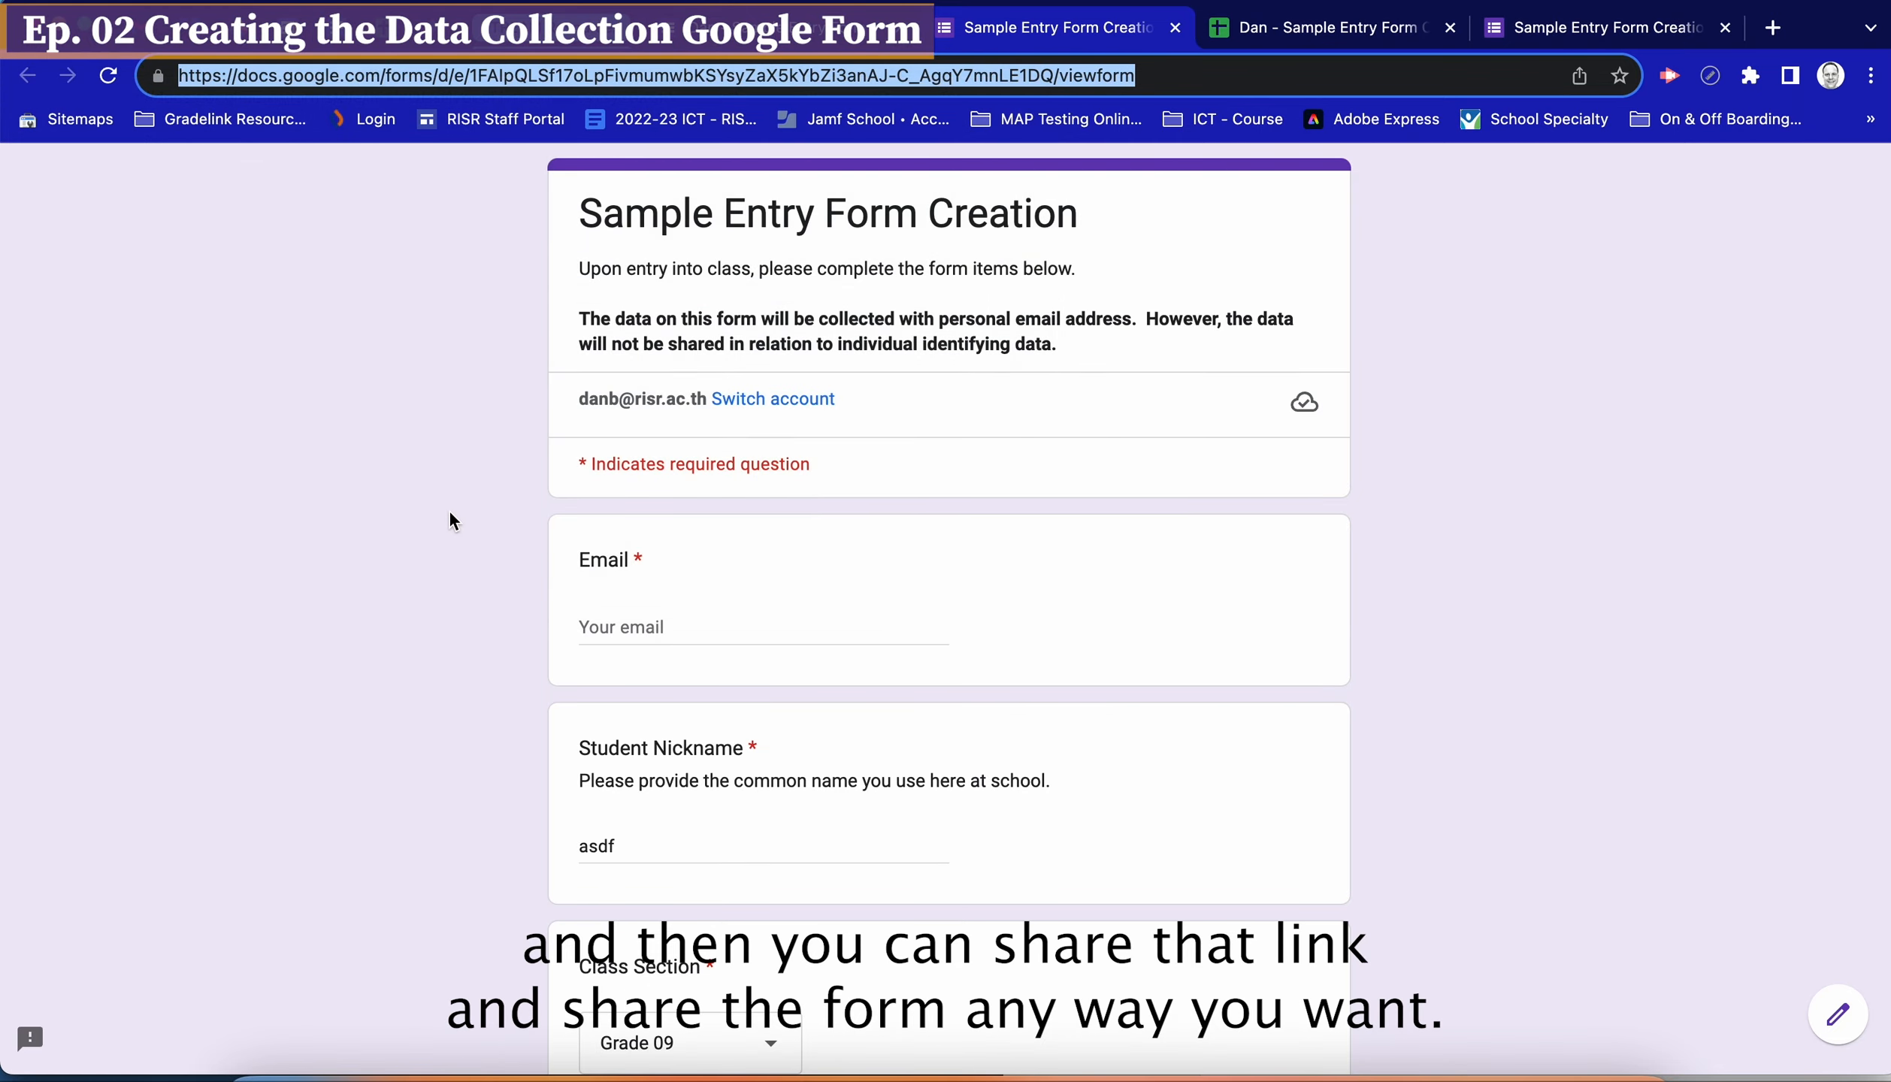
scroll(447, 522, "down", 9)
scroll(443, 532, "up", 9)
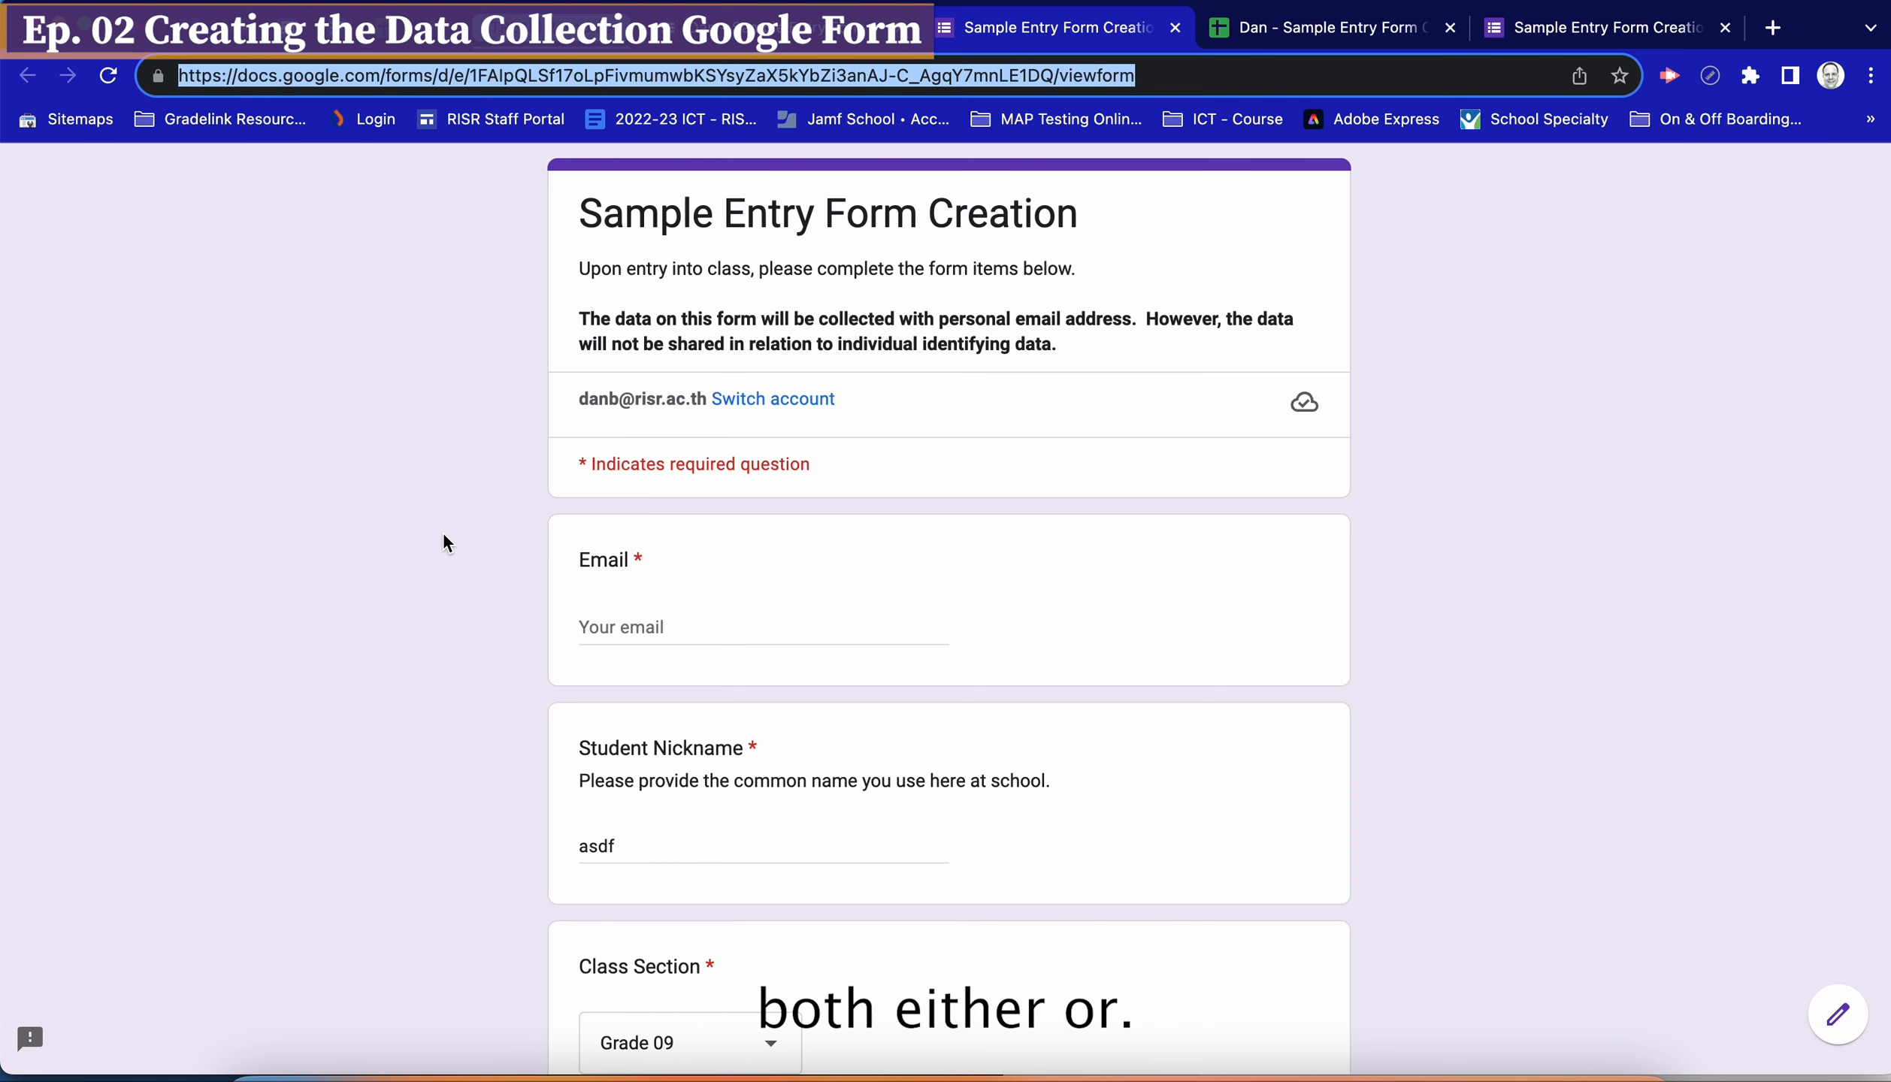
scroll(443, 532, "down", 7)
scroll(444, 532, "up", 8)
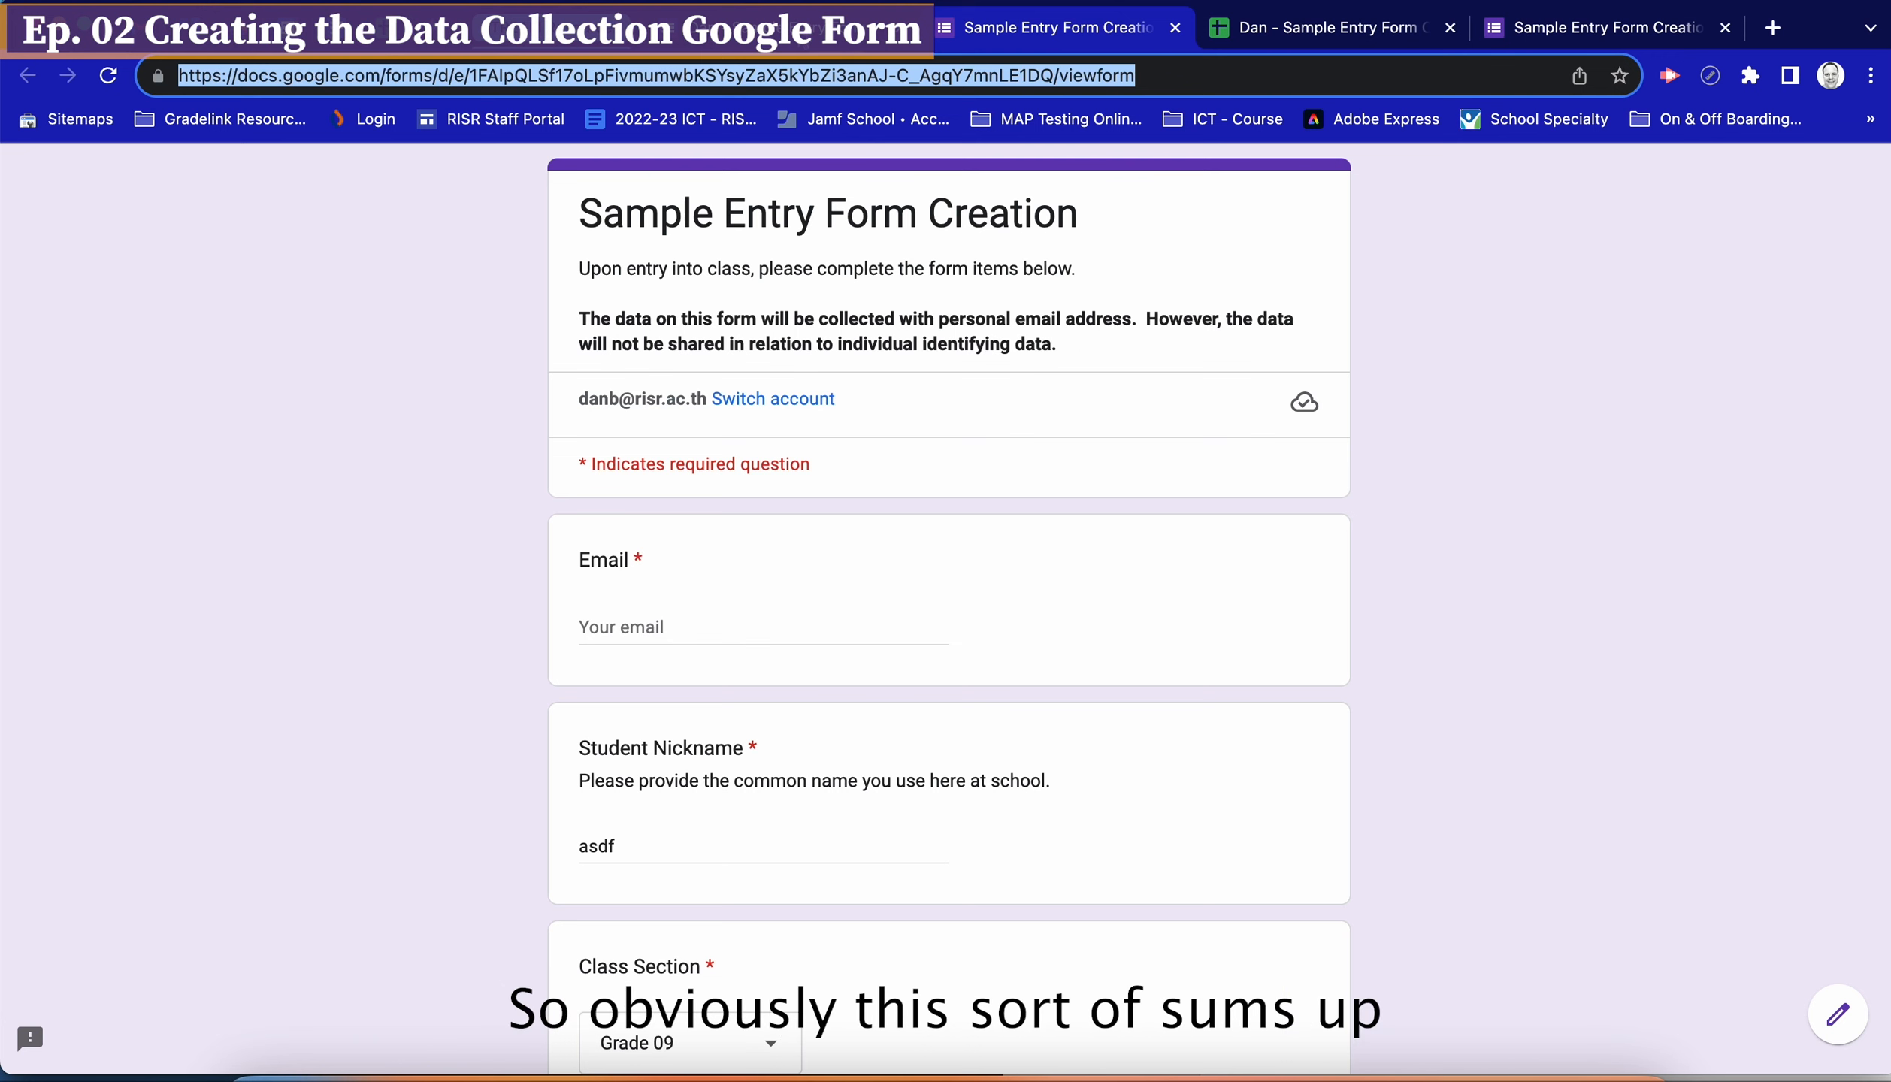
Return to the form editor and check the Belonging vs Othering grid's setting for limiting to one response per column
left_click(796, 27)
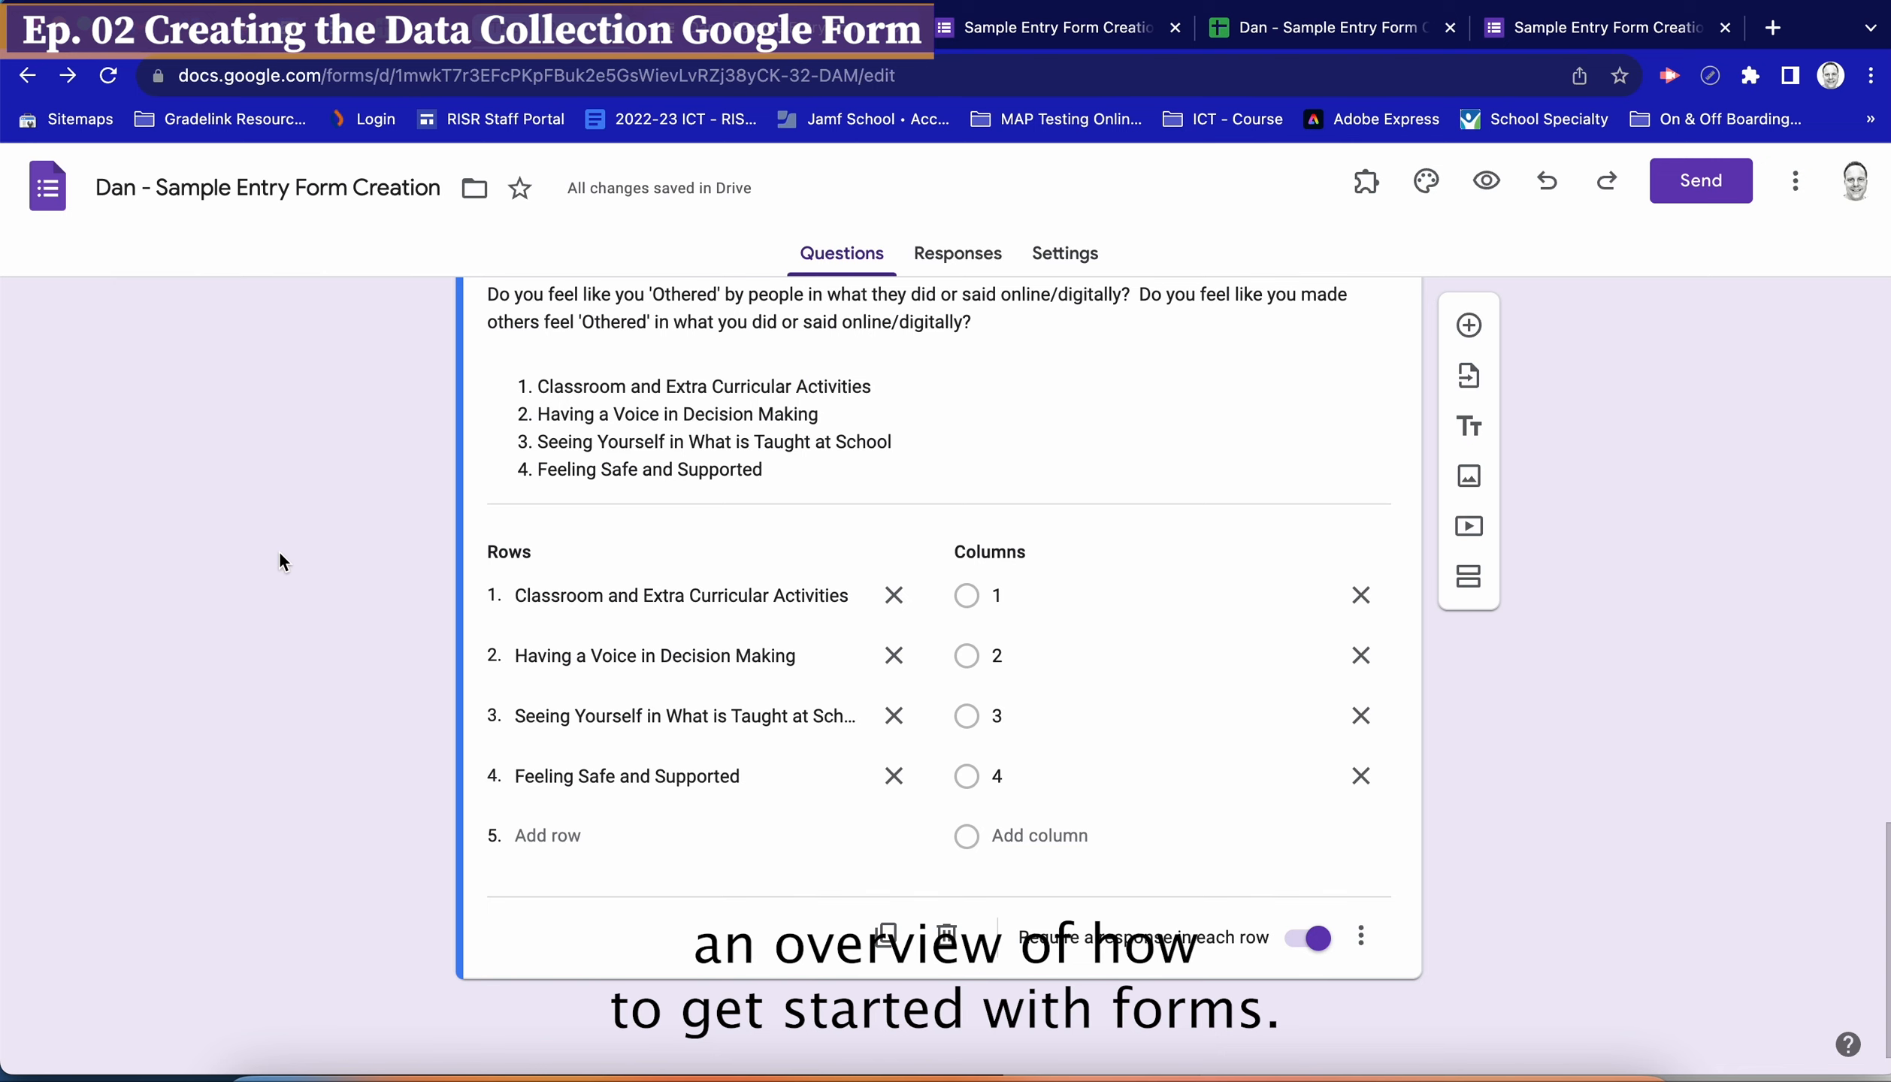
scroll(280, 553, "up", 3)
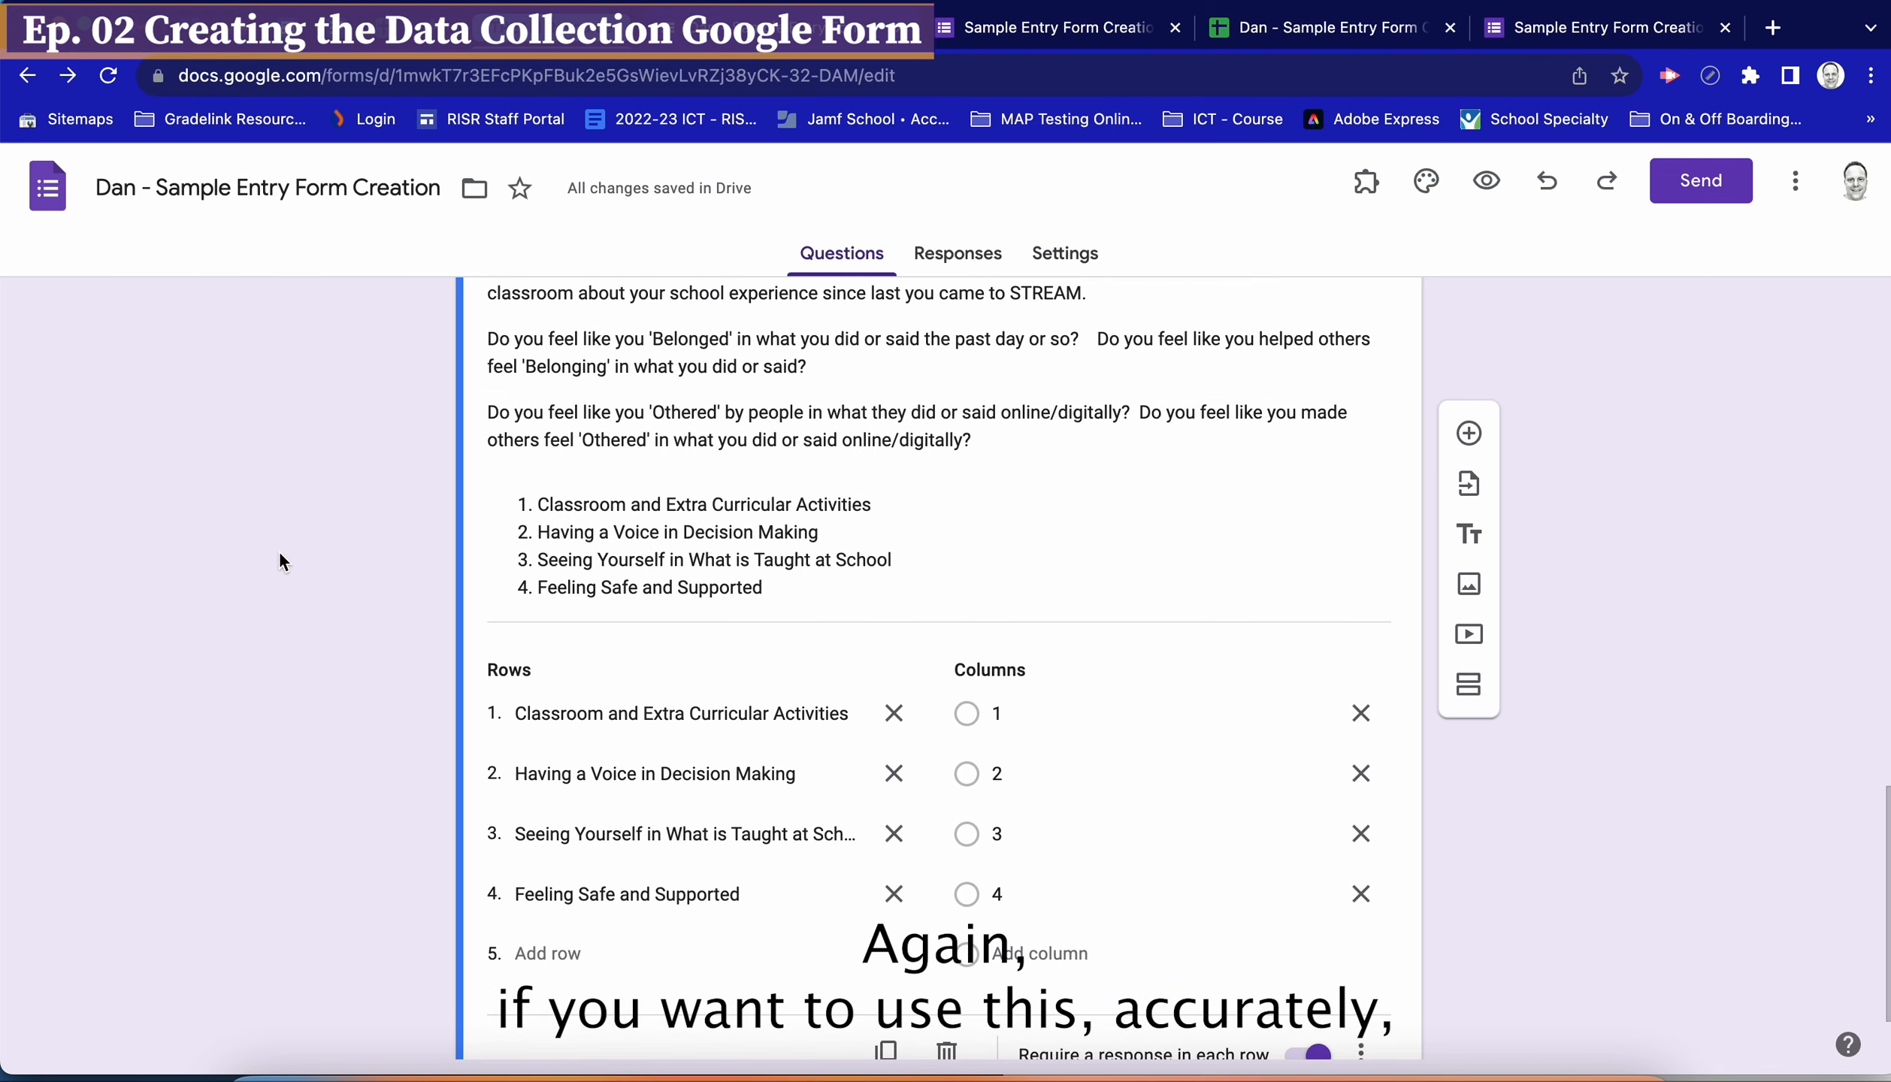
scroll(279, 553, "down", 3)
scroll(279, 553, "up", 2)
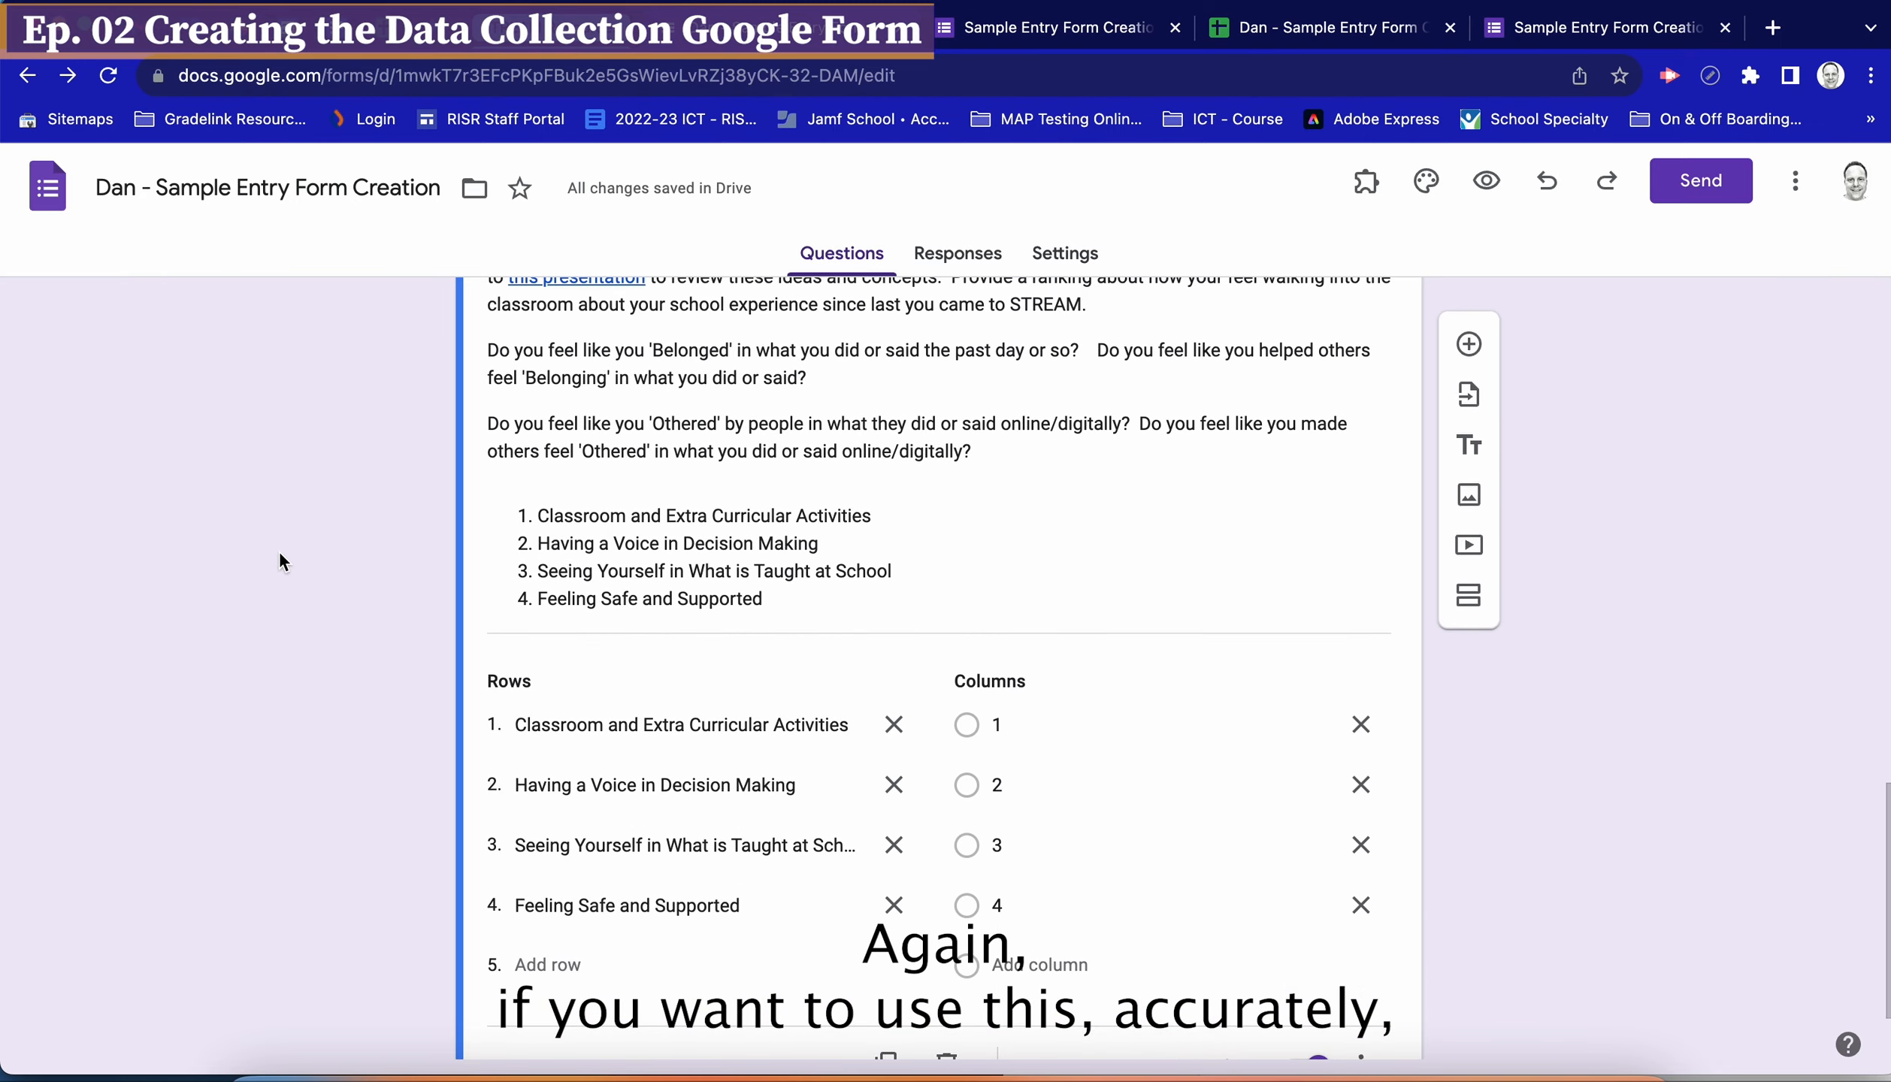
left_click(1047, 464)
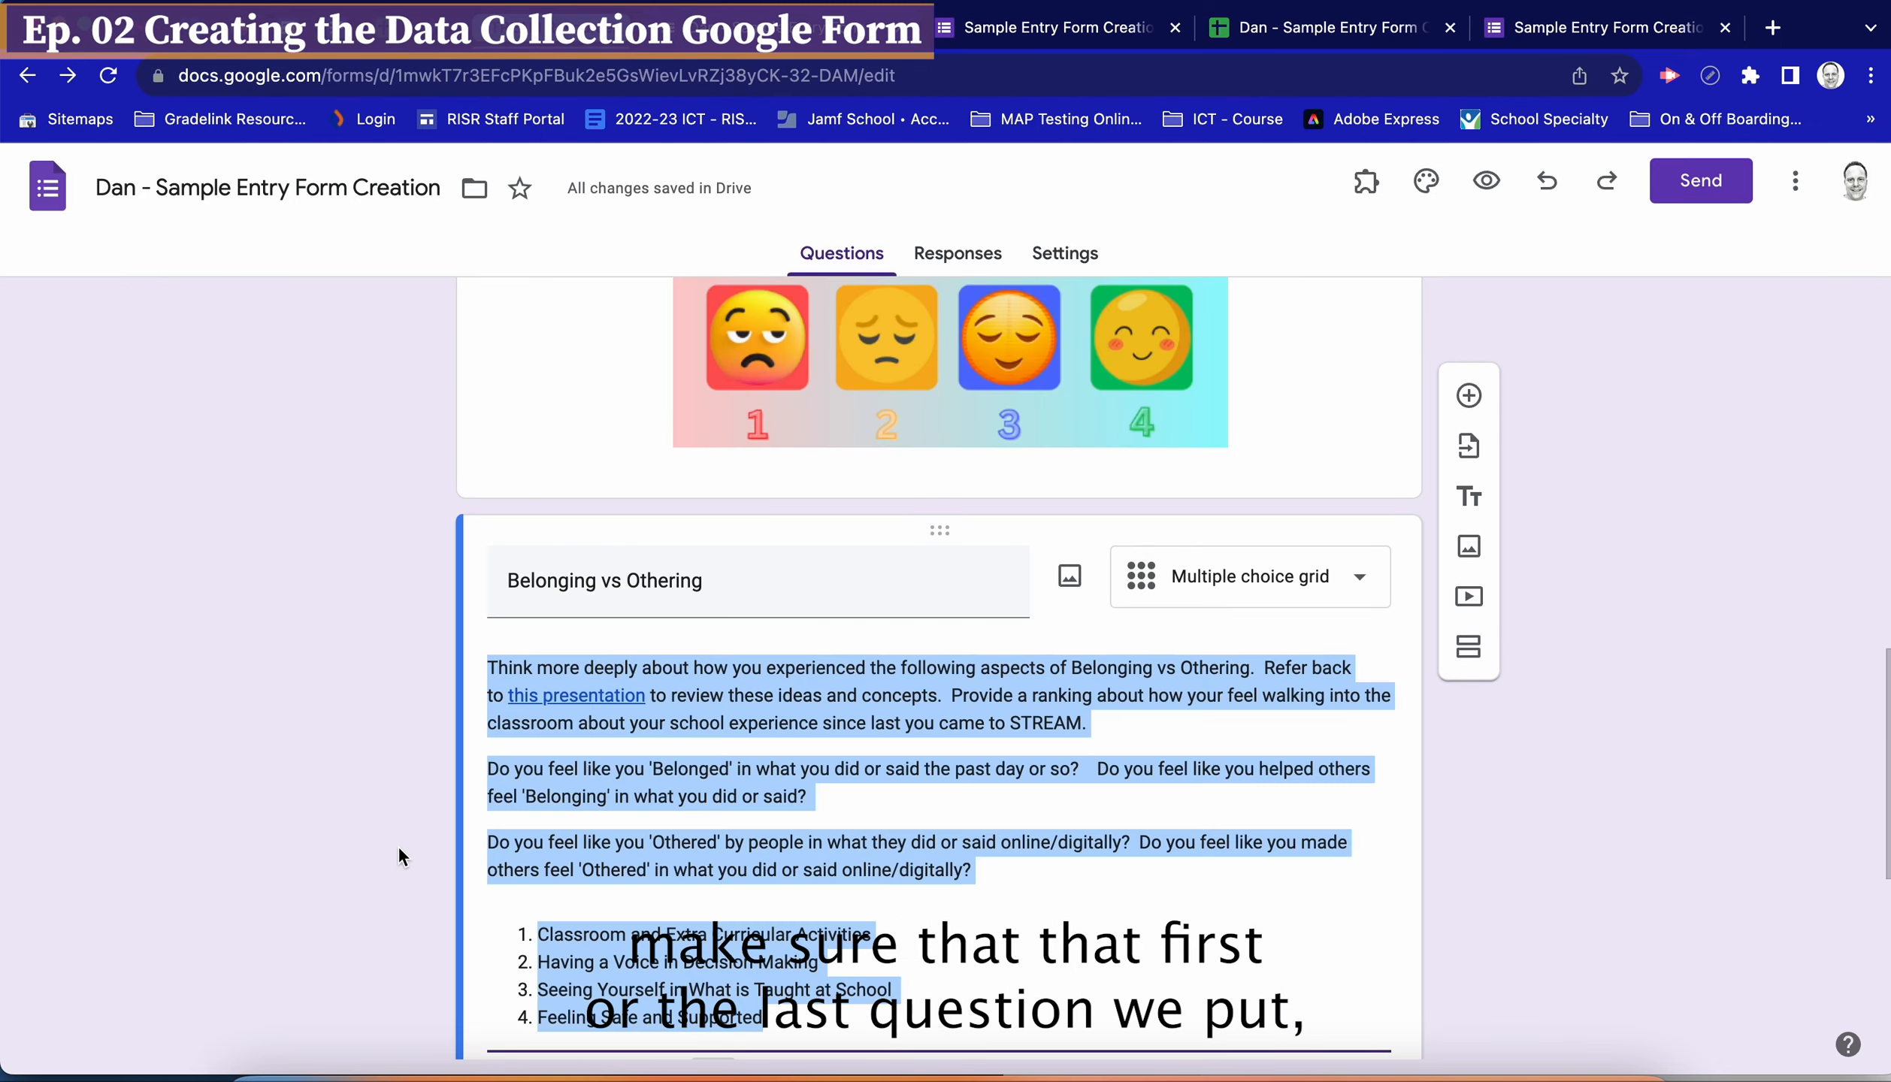
scroll(398, 844, "down", 5)
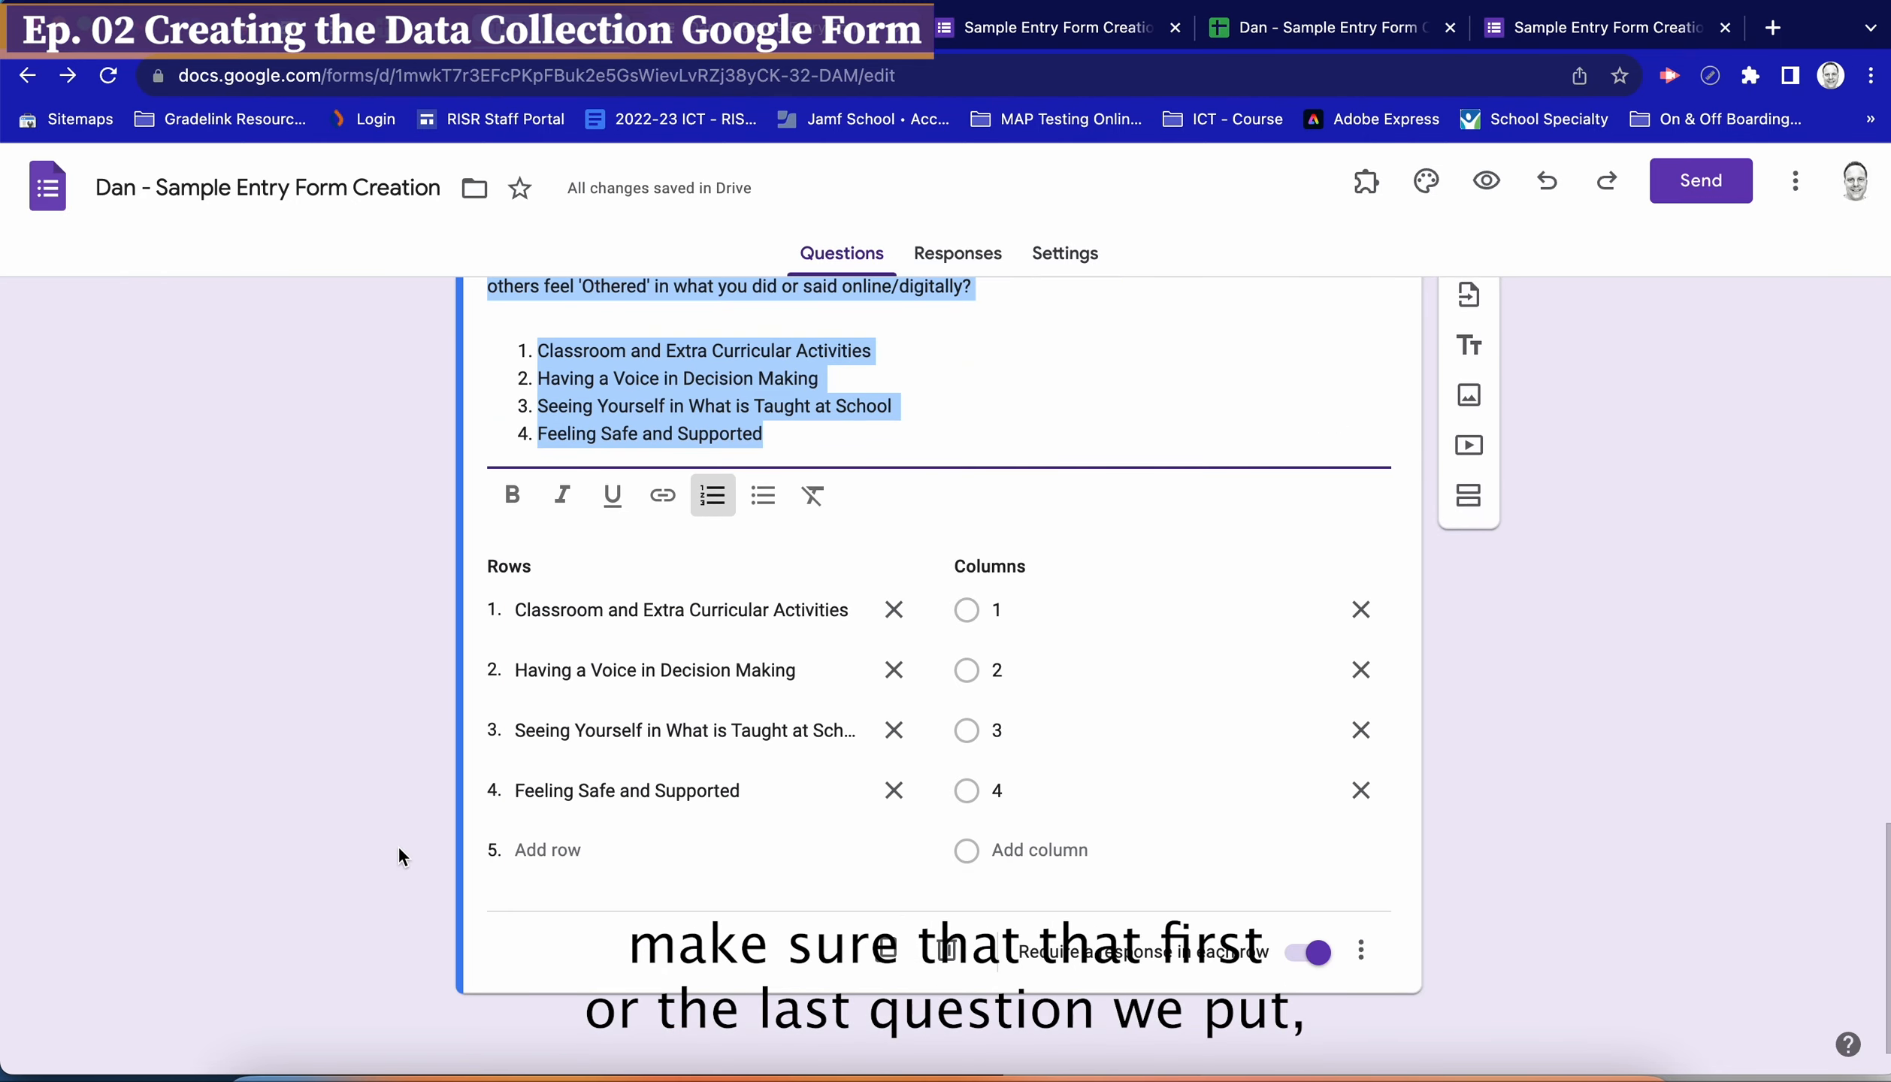
left_click(1361, 952)
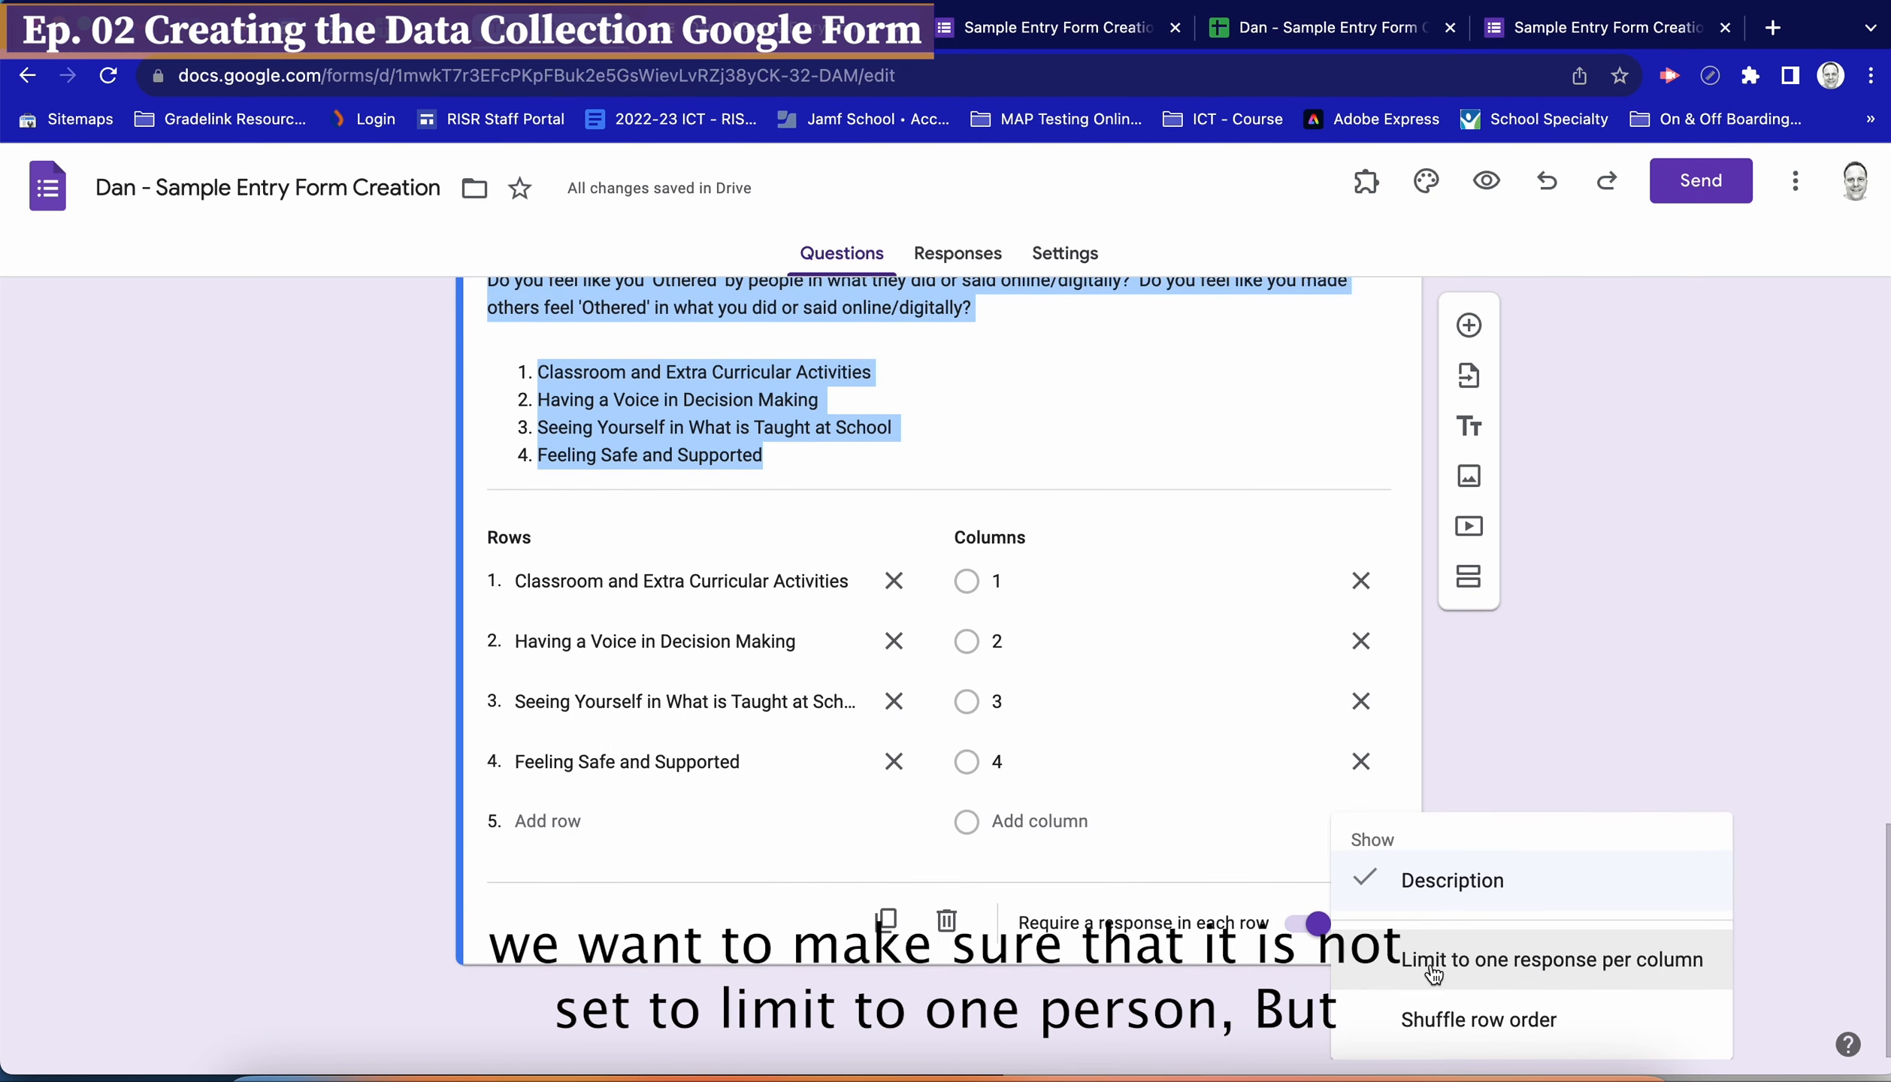
left_click(1157, 1003)
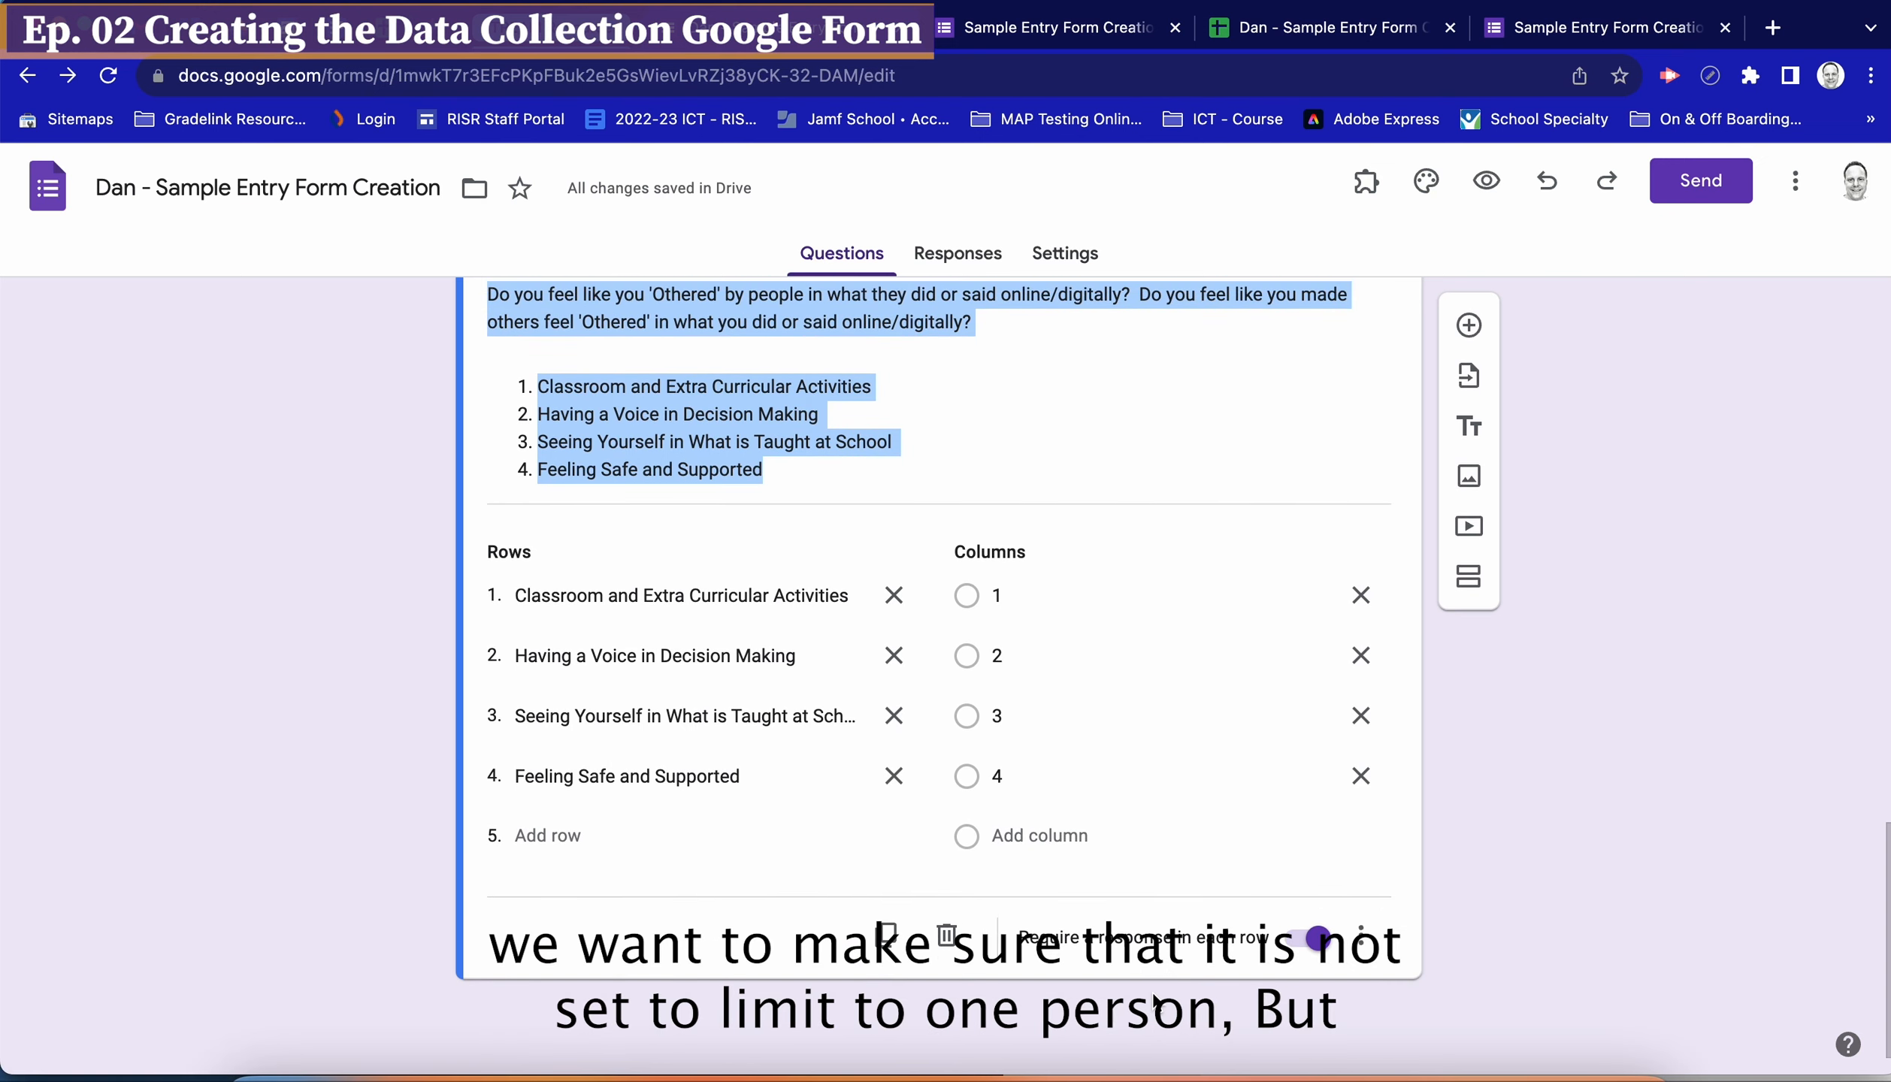
left_click(357, 569)
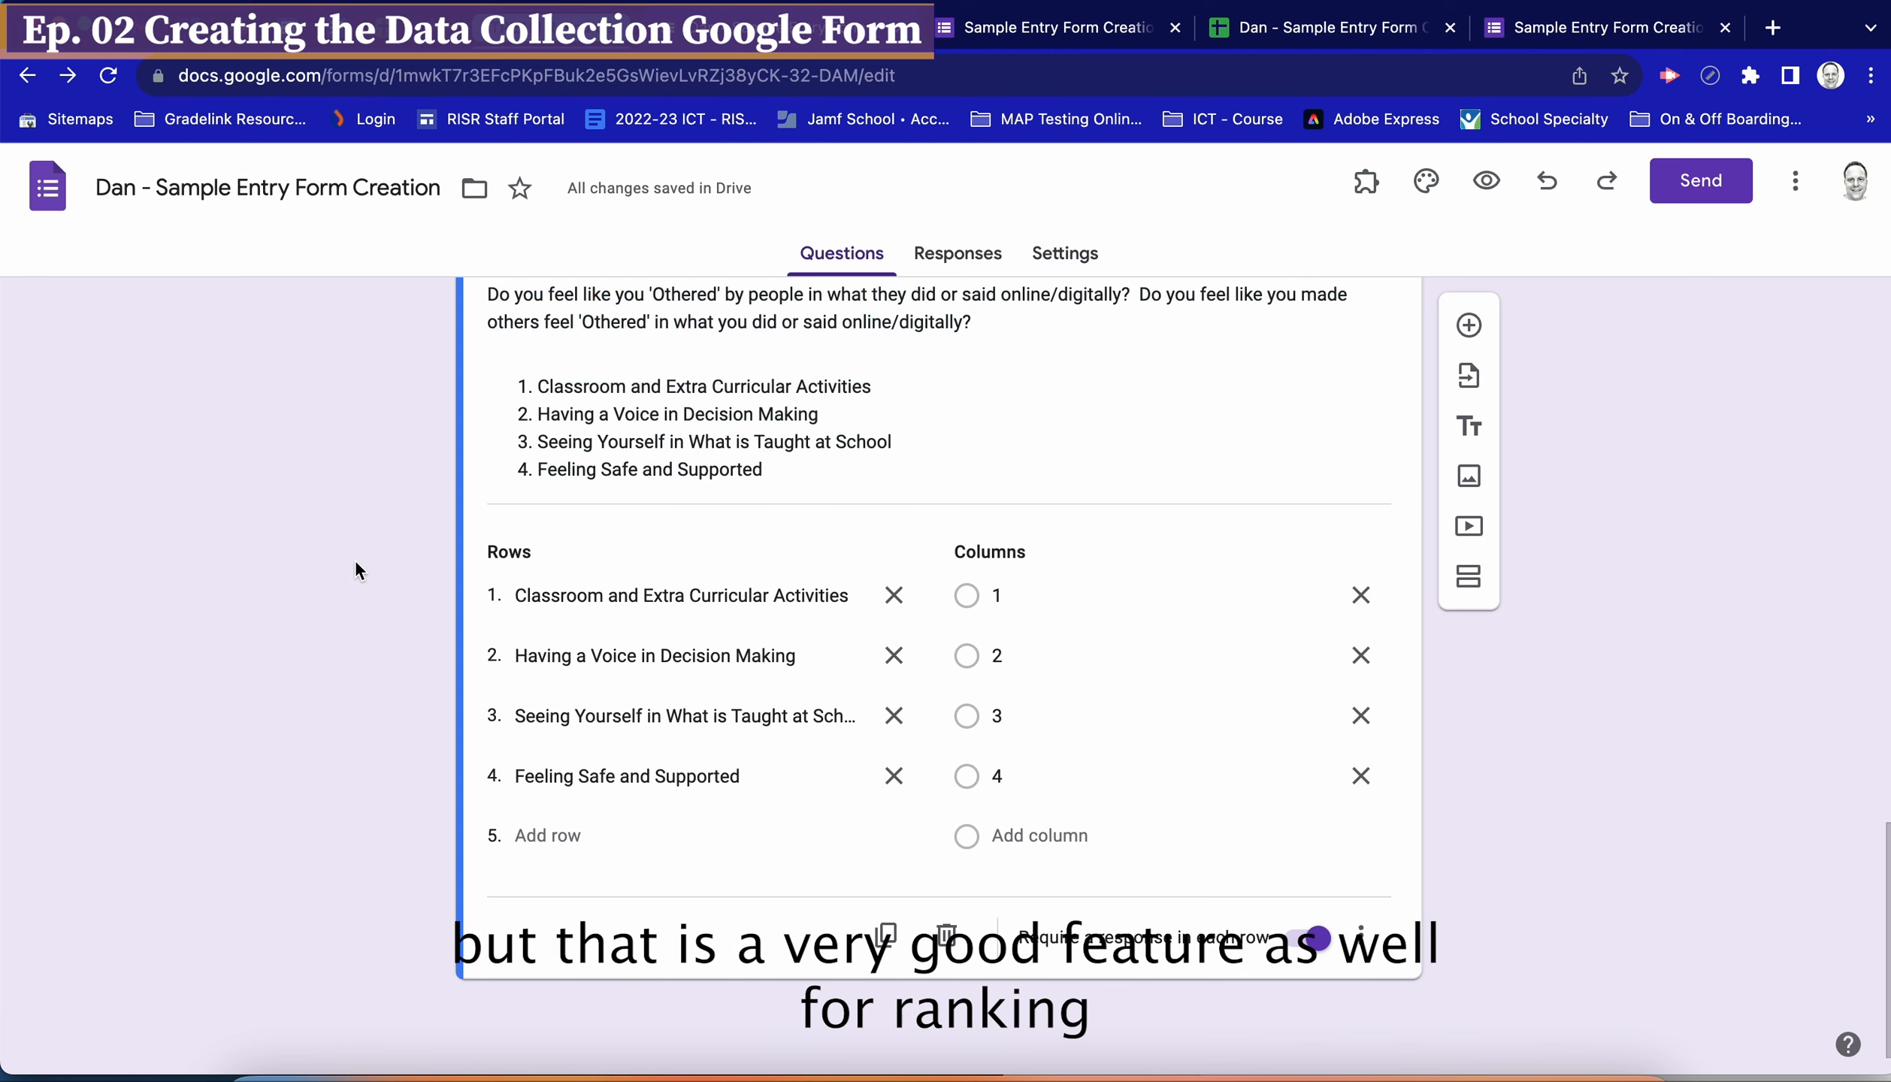
Switch from the form editor back to the public view of the Sample Entry Form Creation form
scroll(355, 564, "up", 5)
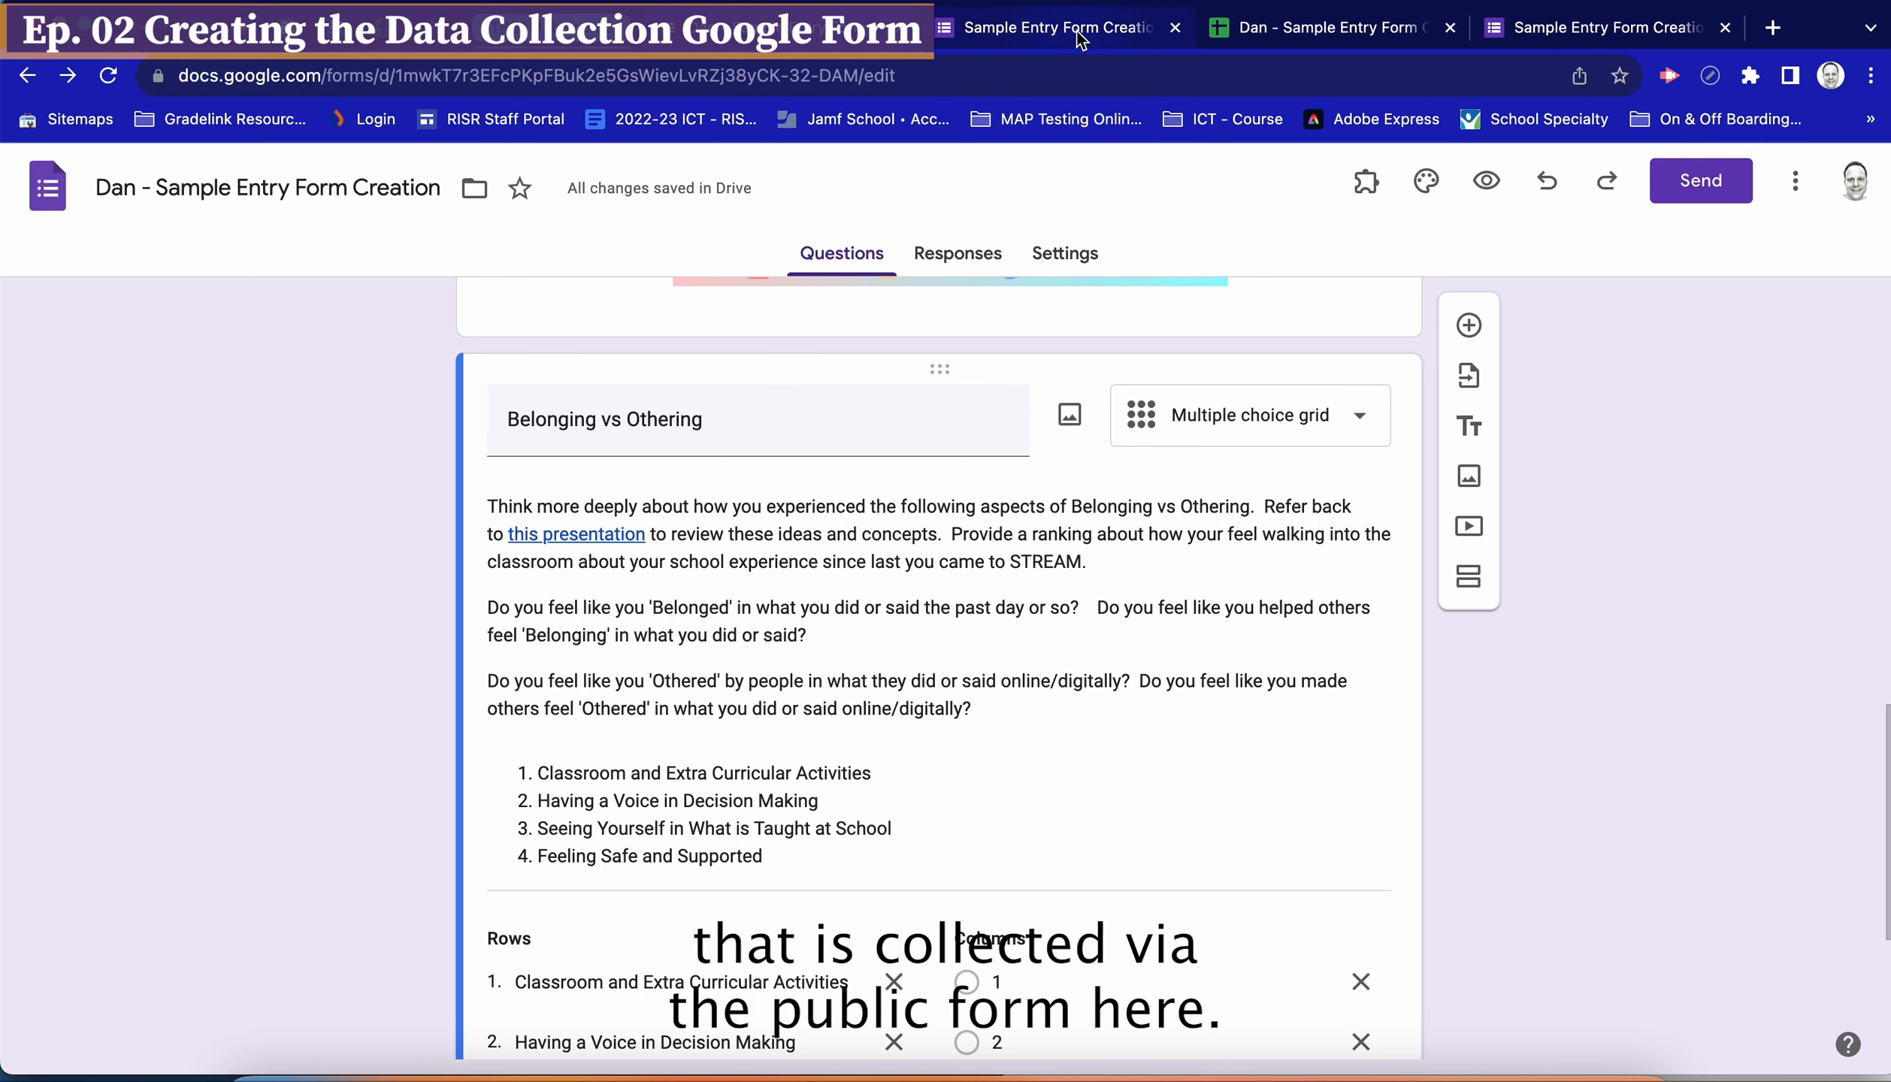
left_click(1054, 26)
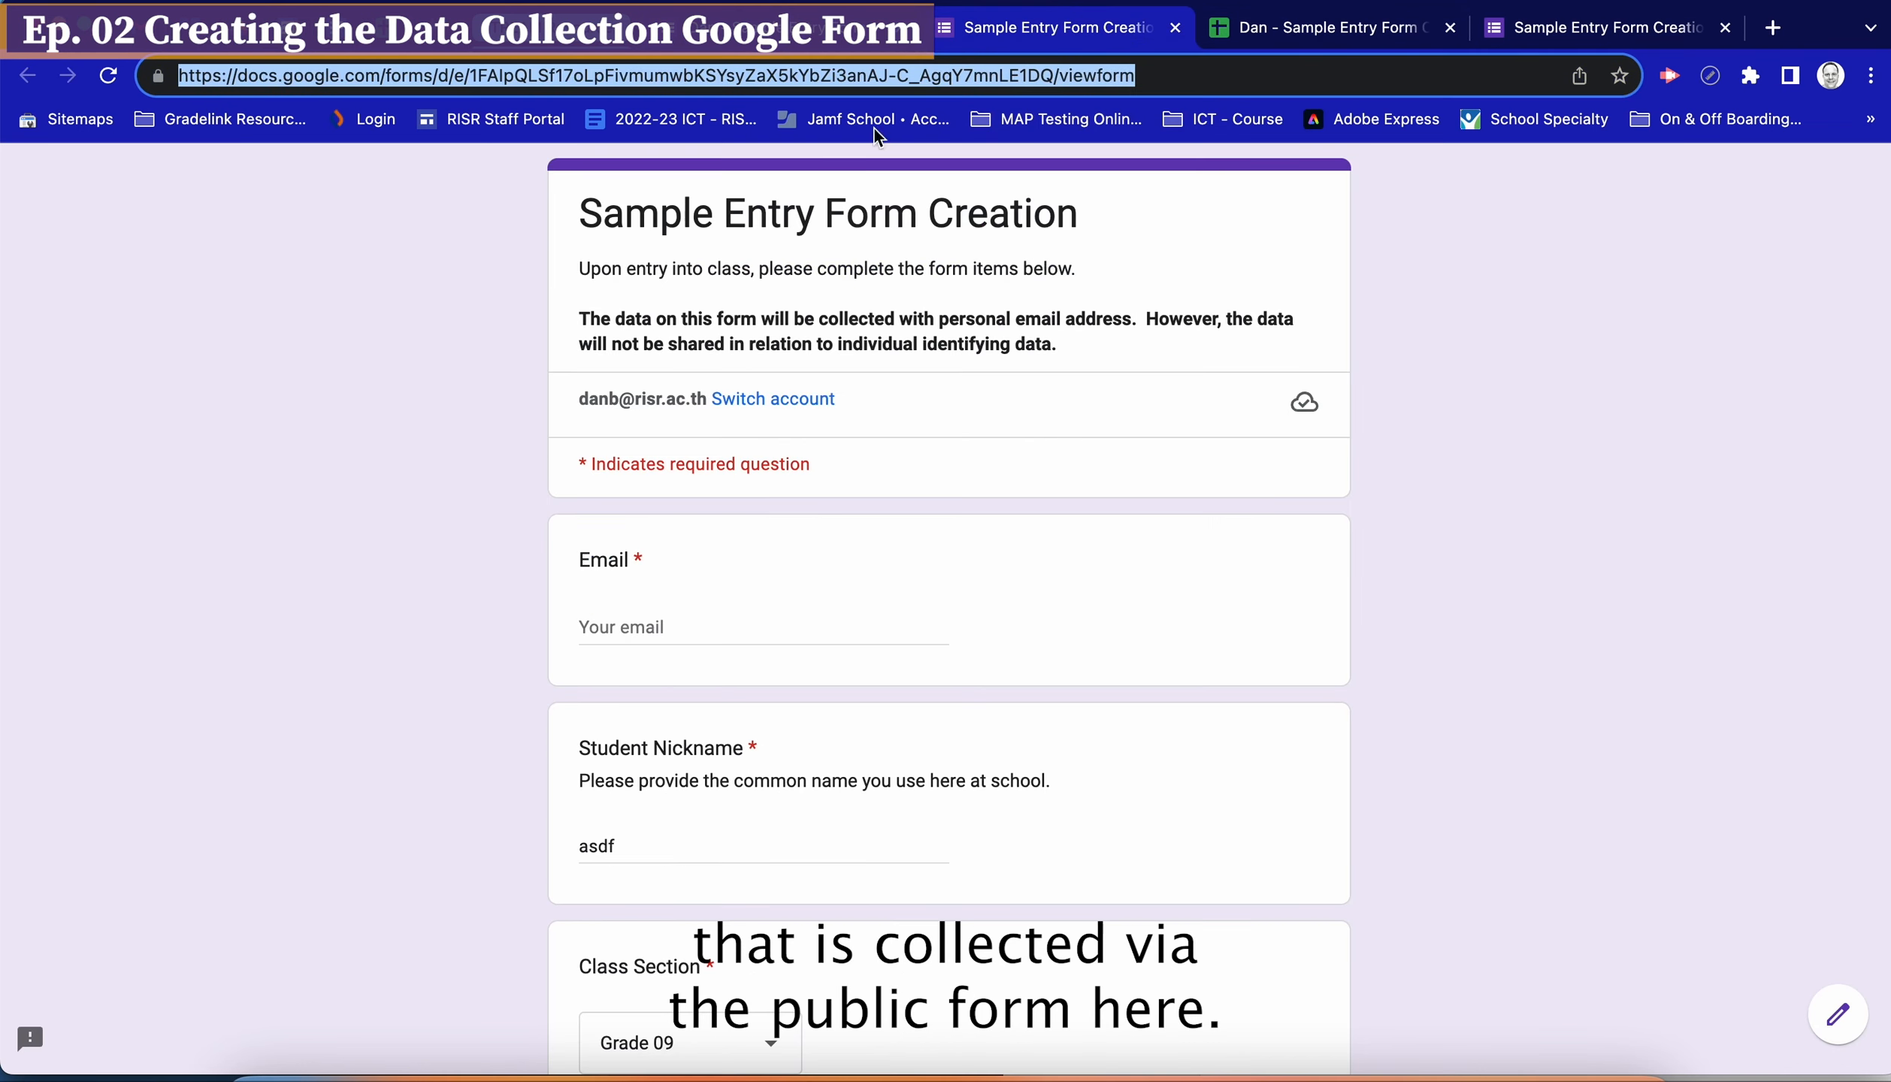